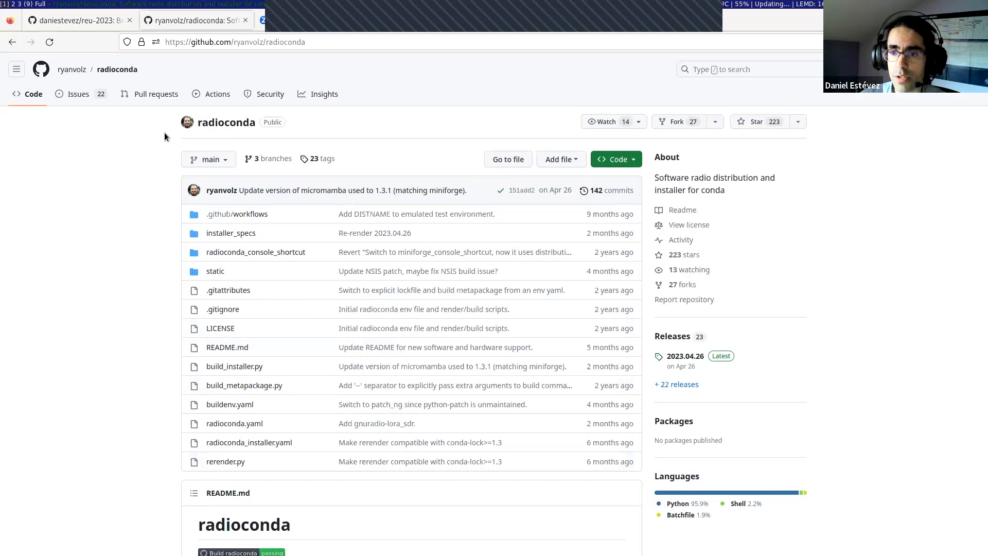
Step: Show the radioconda repository address, then examine the reu-2023 repository's address, folders and previous years' materials
left_click(318, 42)
left_click(106, 225)
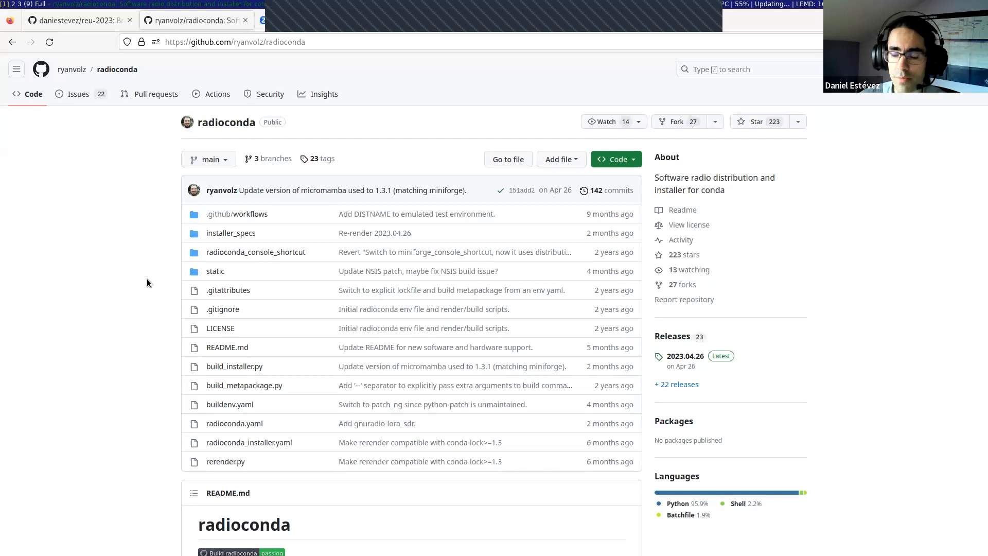
left_click(76, 15)
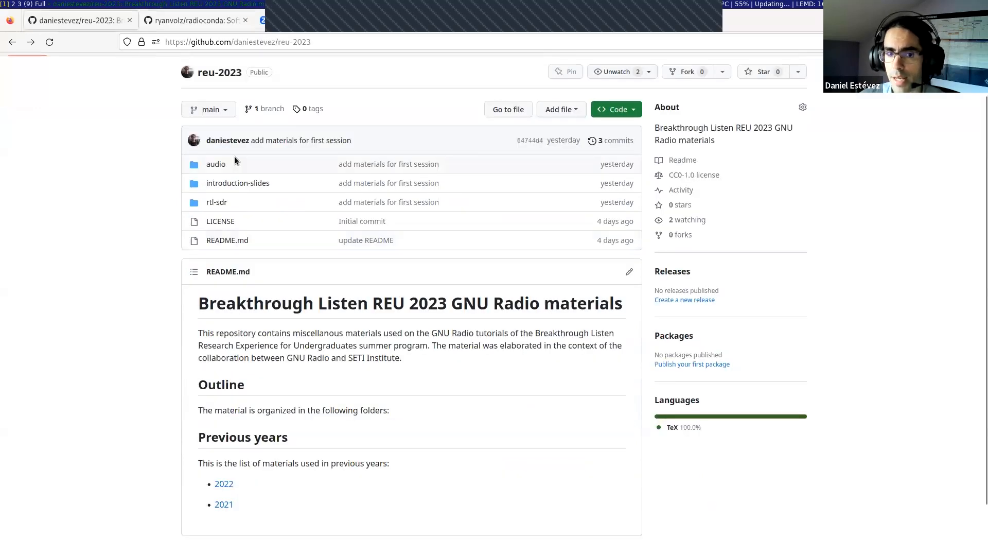
left_click(350, 42)
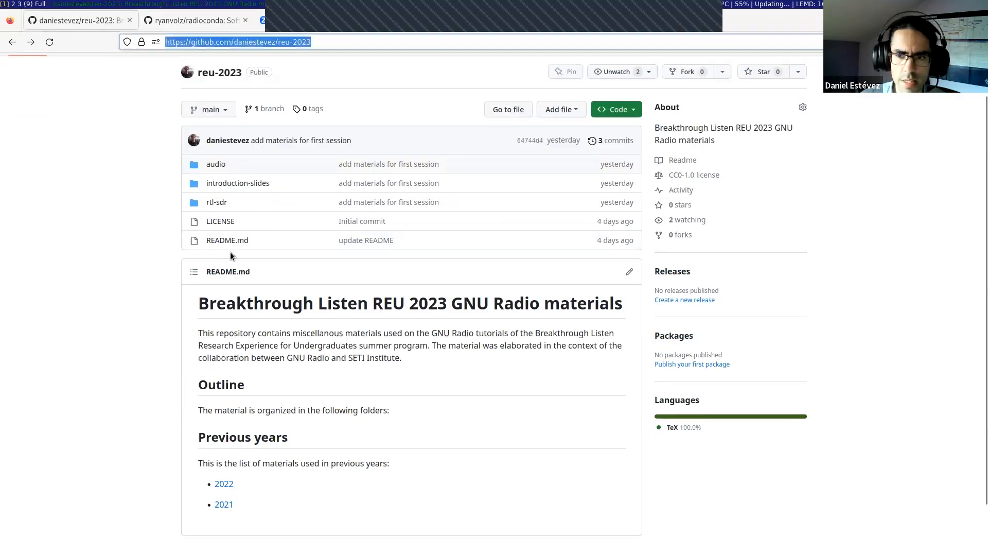
scroll(156, 123, "up", 2)
left_click(333, 44)
left_click(150, 256)
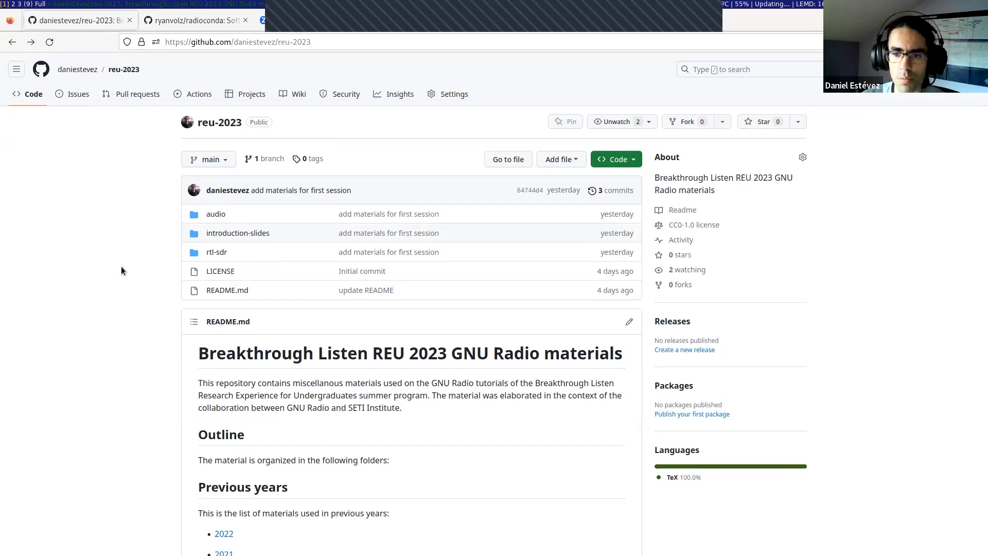
scroll(121, 267, "down", 2)
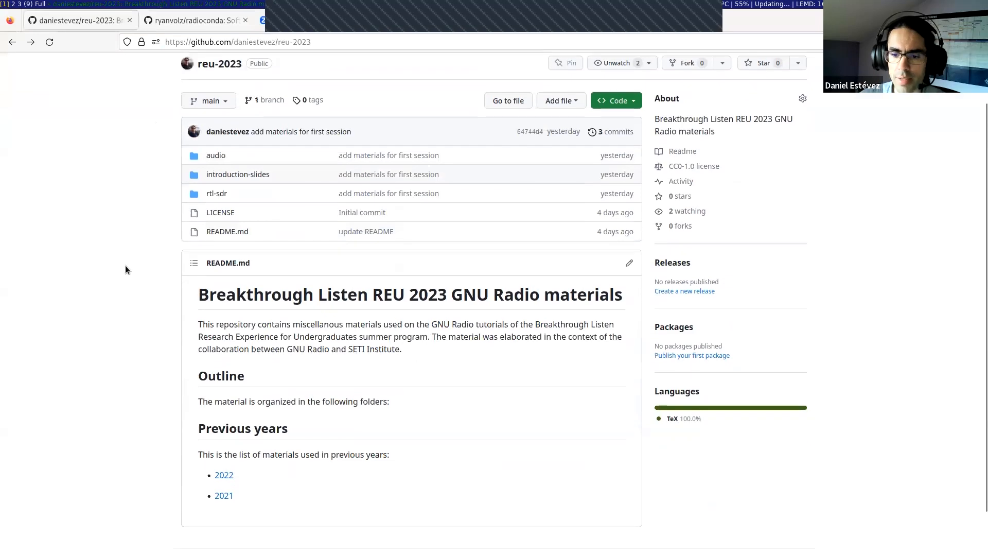
scroll(121, 223, "up", 2)
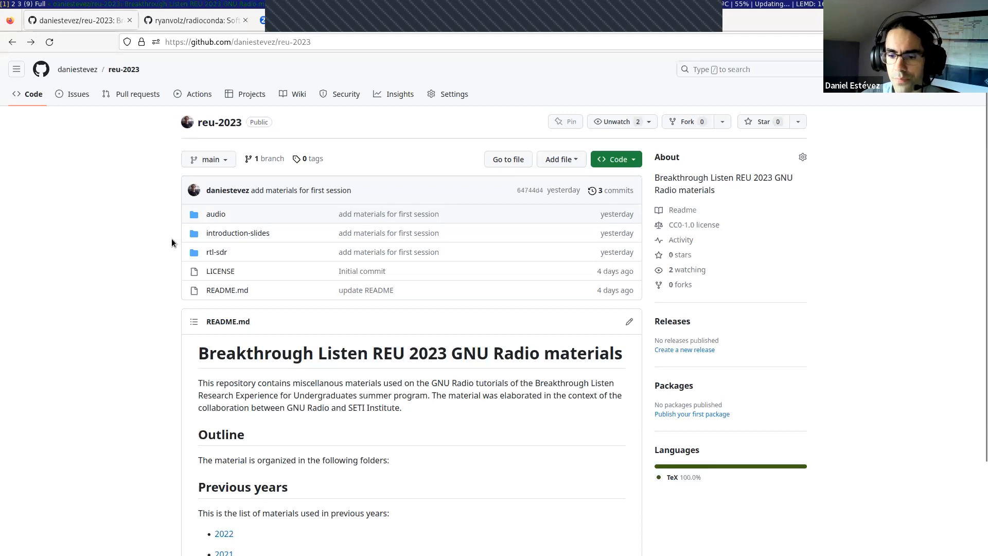
scroll(171, 239, "down", 2)
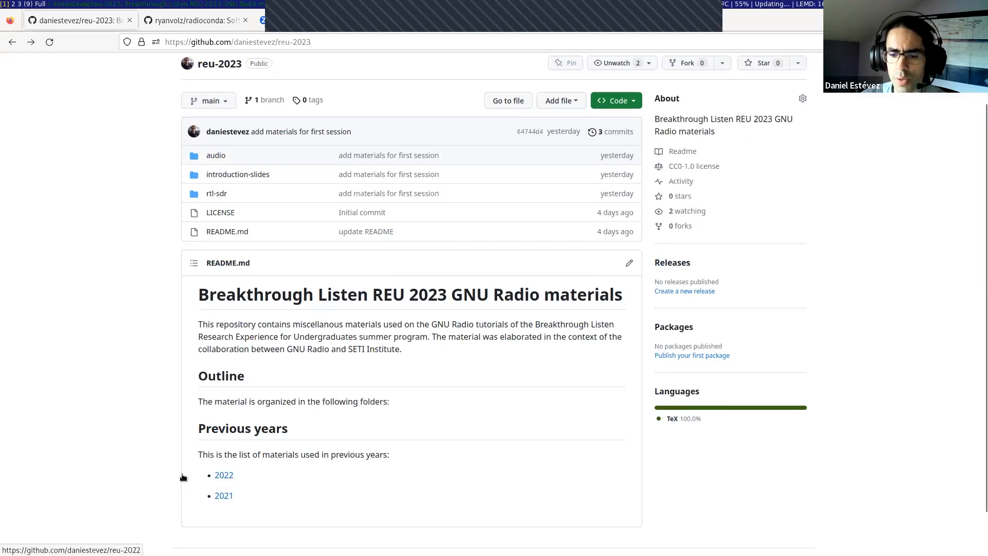
scroll(169, 456, "up", 2)
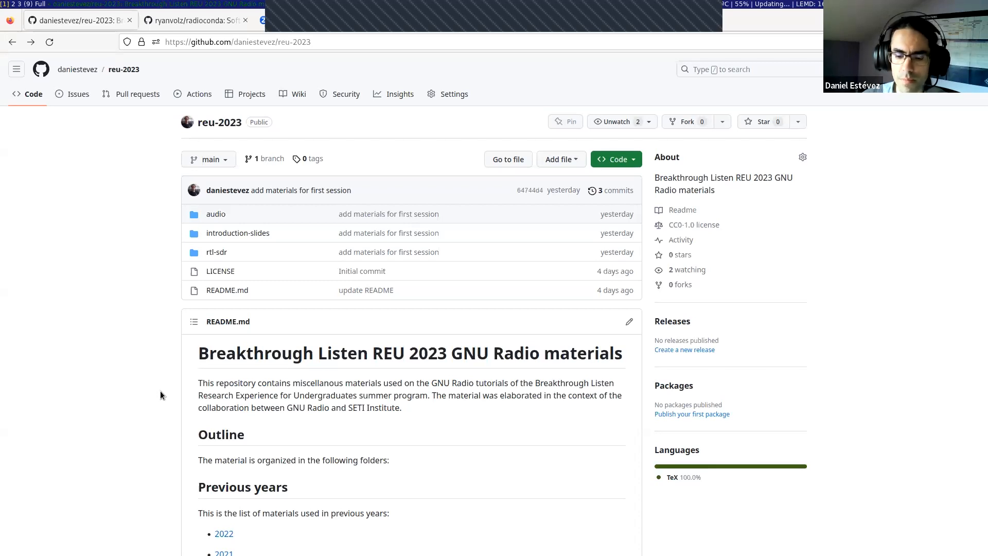
Step: Open a terminal on the empty fourth workspace and enter the gqrx command without running it
key("super+4")
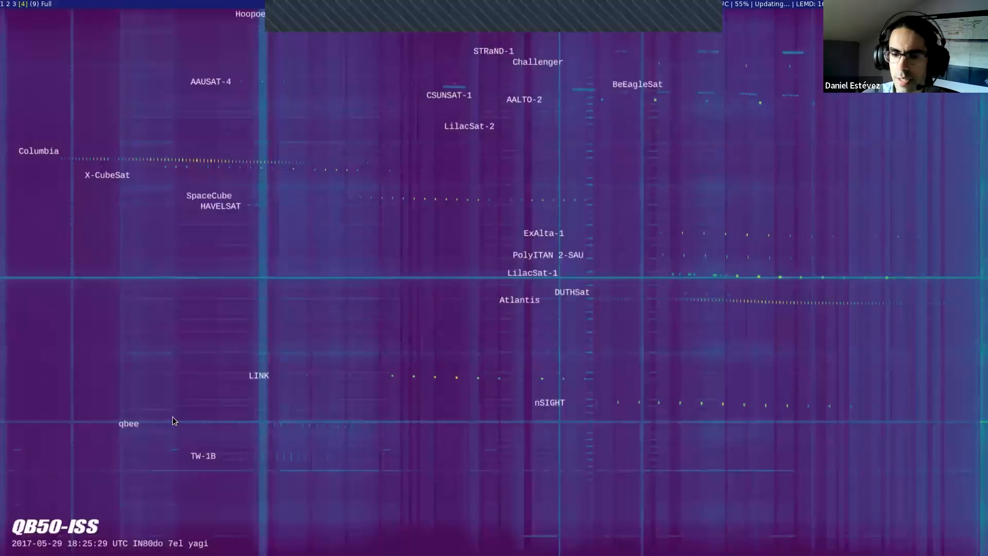
key("super+shift+Return")
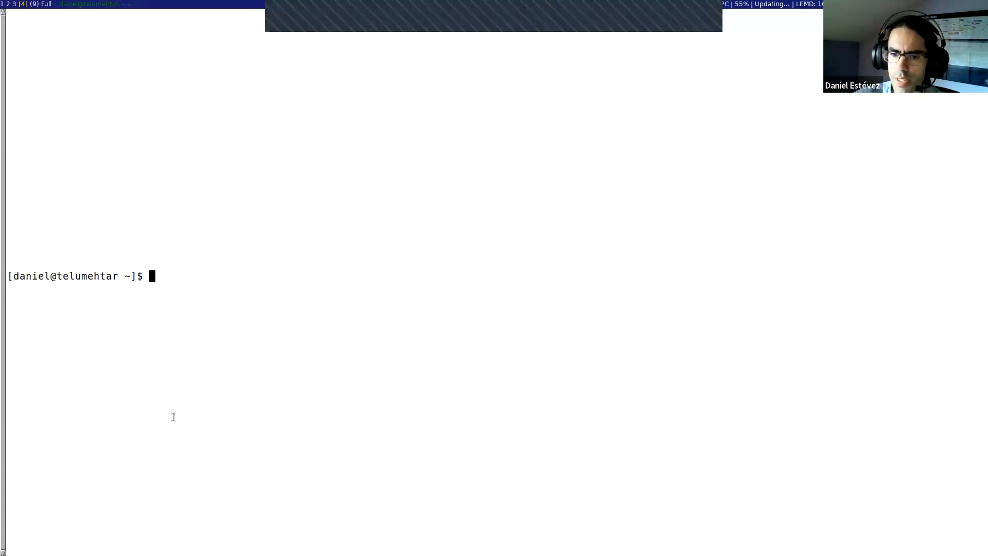
type("gqrx")
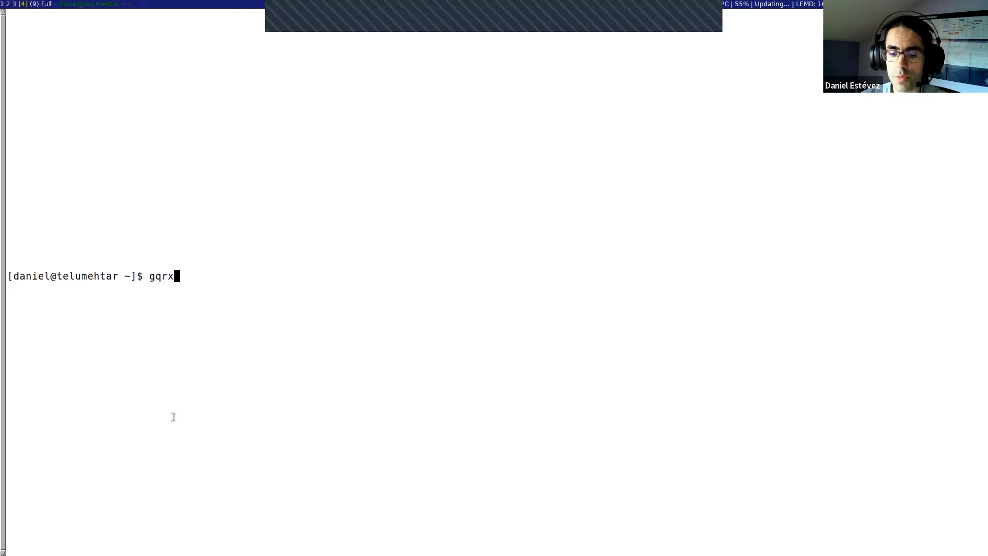
Step: Switch back to the browser and examine the radioconda README's supported SDR devices and installer downloads
key("alt+1")
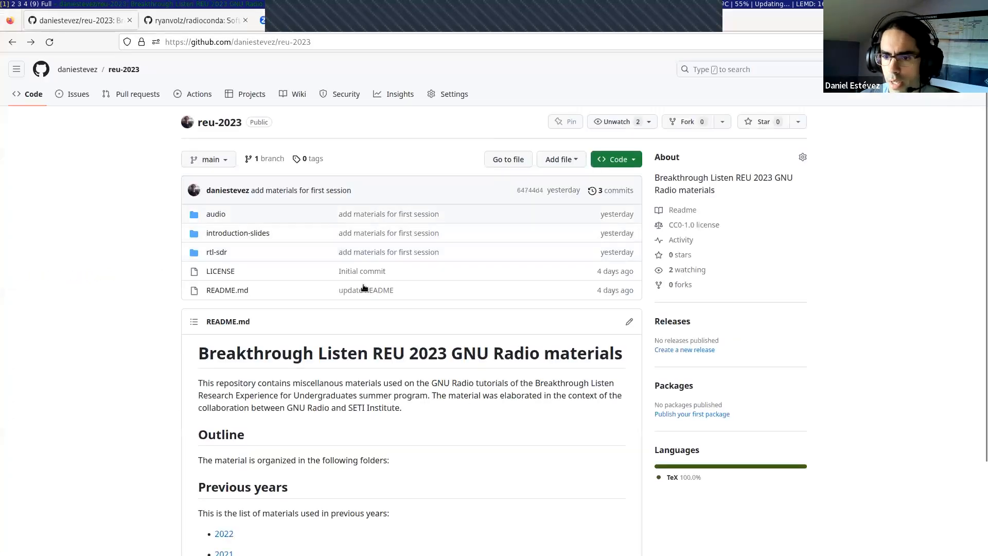
key("ctrl+Tab")
scroll(446, 378, "down", 10)
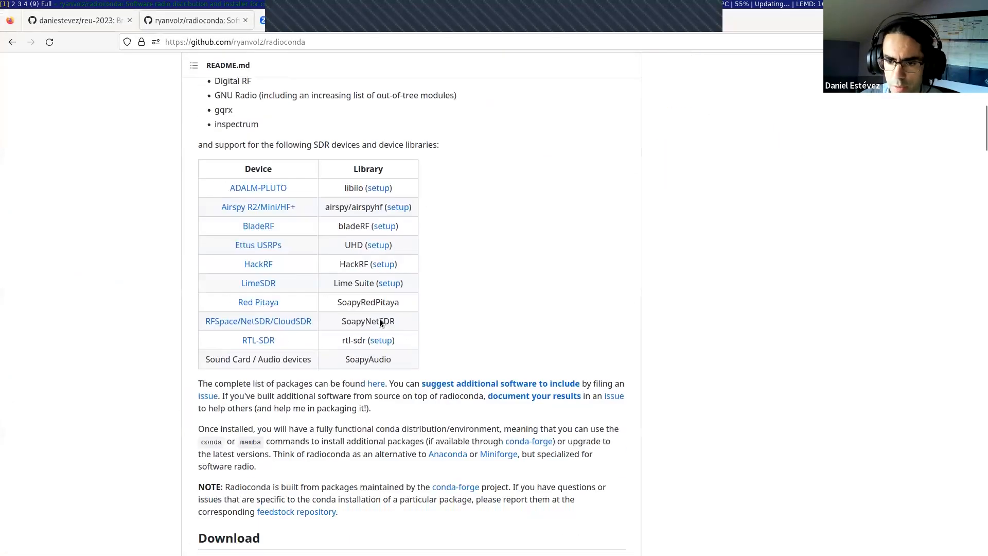
scroll(307, 249, "down", 1)
scroll(309, 375, "down", 20)
scroll(309, 375, "down", 20)
scroll(177, 401, "down", 20)
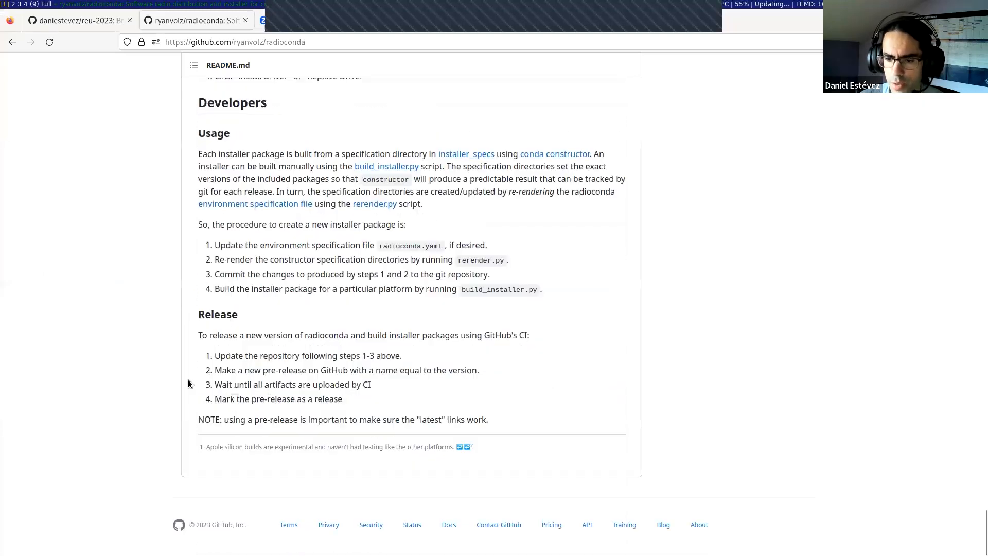
left_click(983, 149)
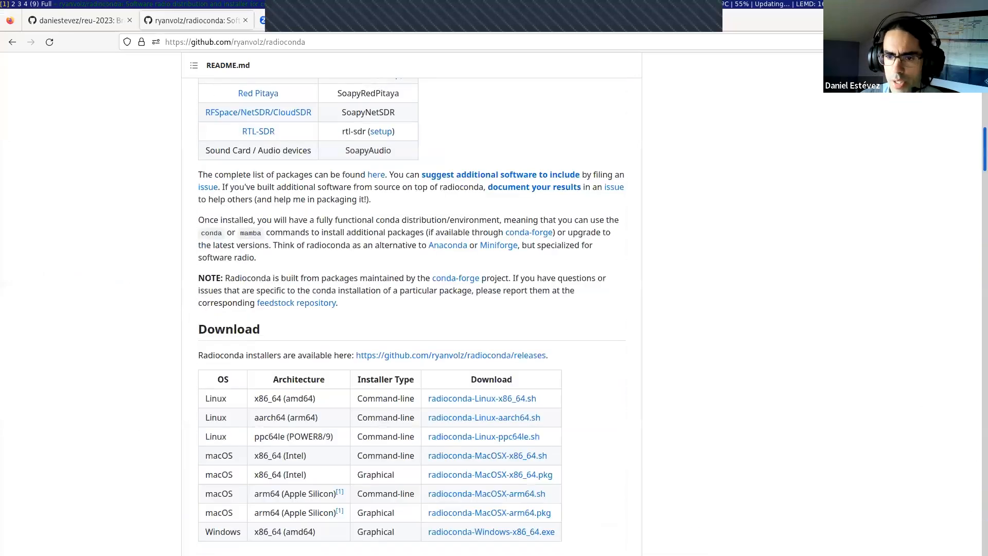
scroll(292, 316, "up", 20)
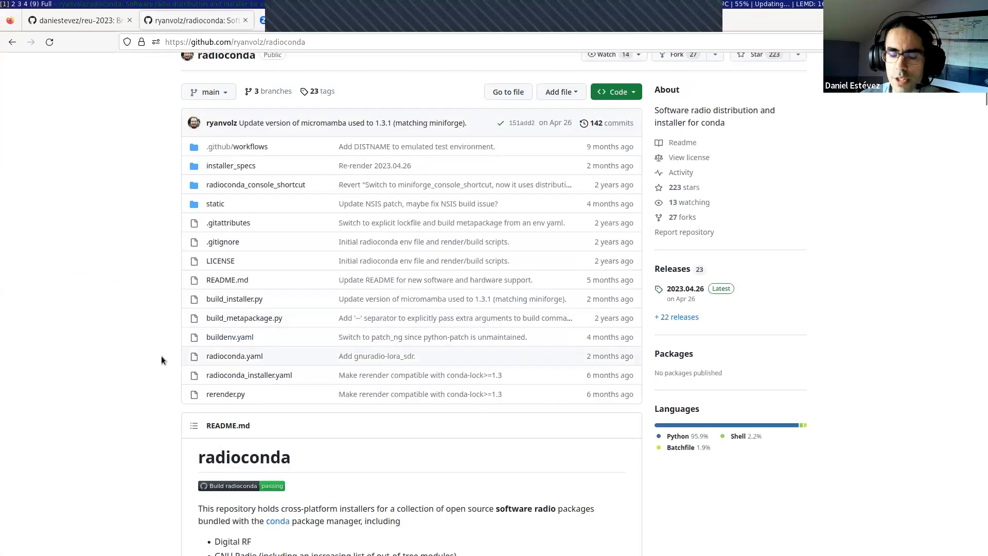
Step: Switch back to the terminal, run the entered gqrx command and dismiss the device lookup error
key("super+4")
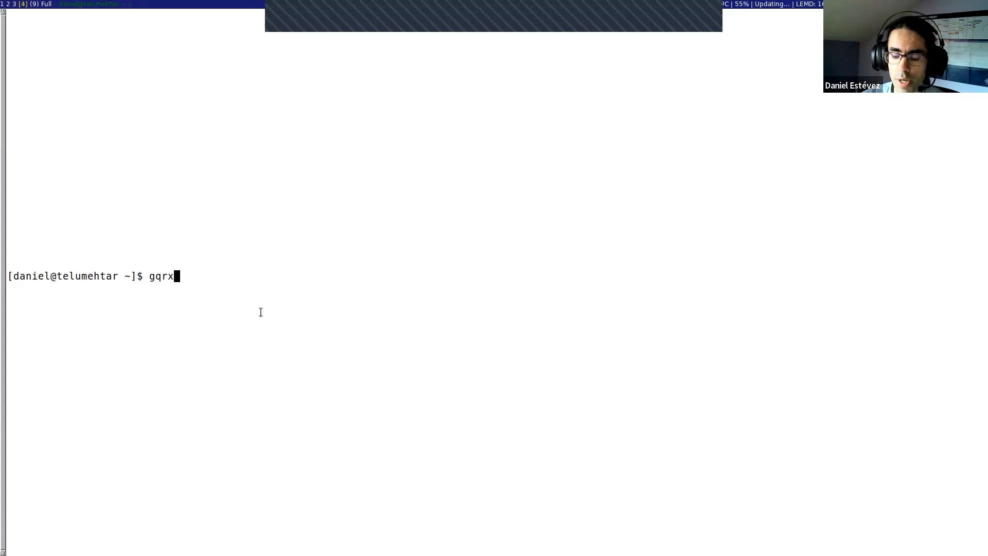
key("Return")
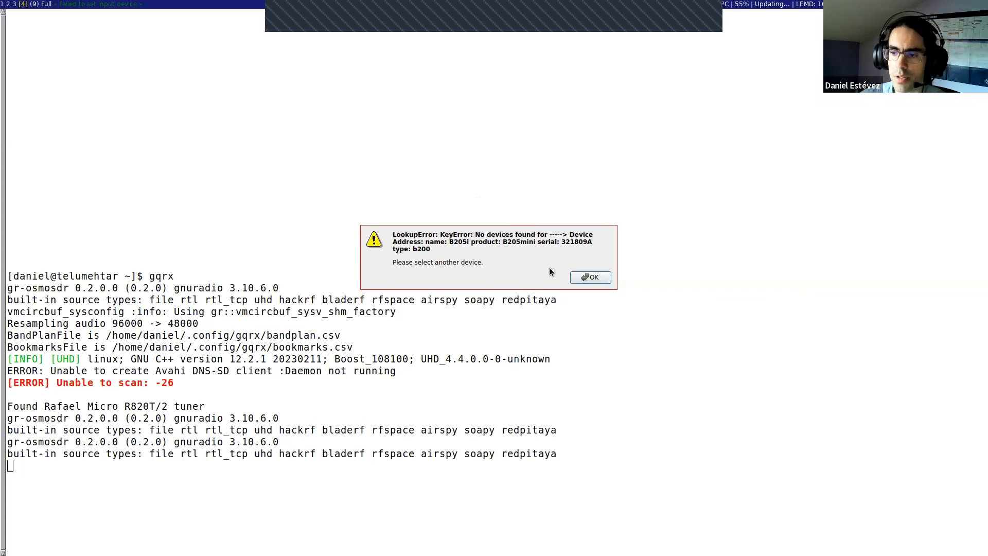
left_click(584, 278)
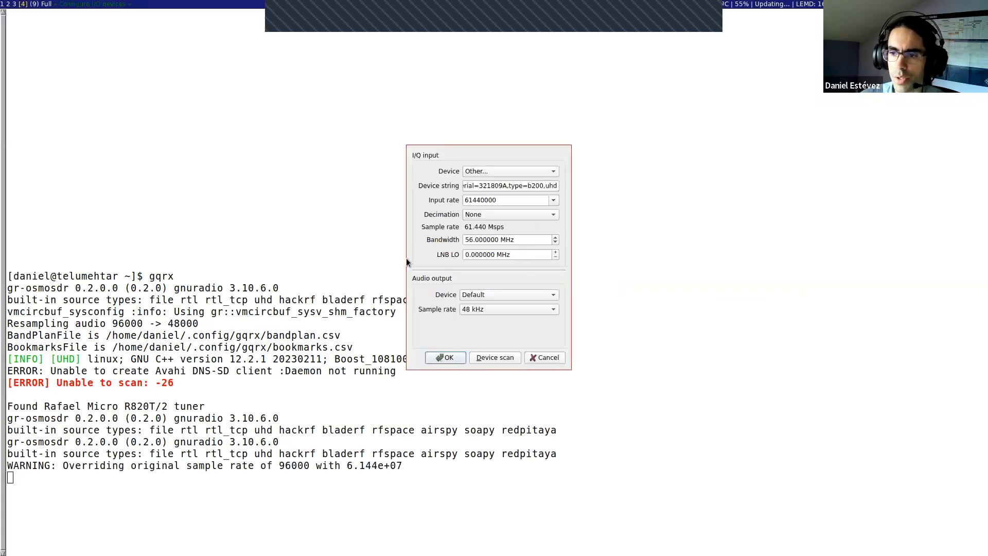
Step: Choose the Generic RTL2832U OEM receiver as the I/Q input device and check both ends of its device string
left_click(487, 172)
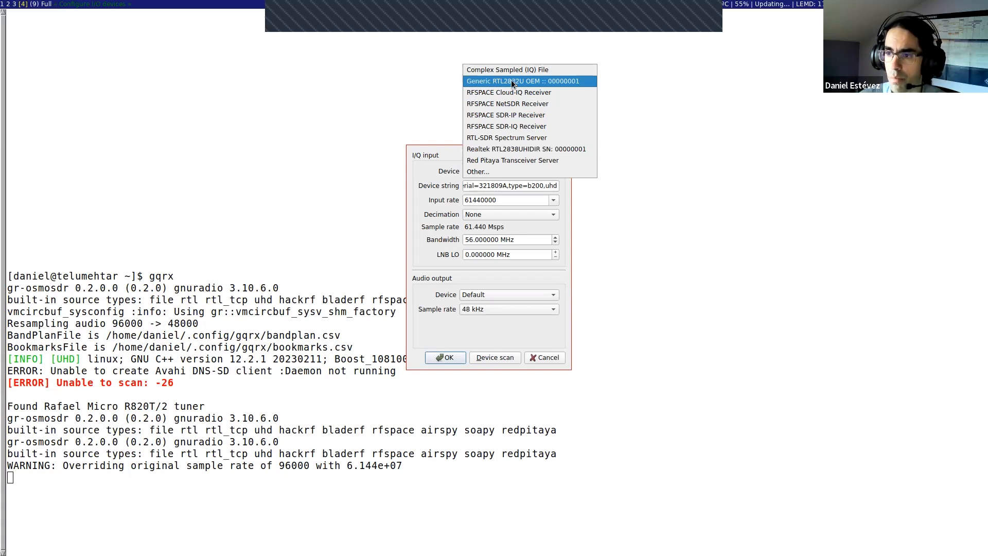
left_click(512, 81)
key("Home")
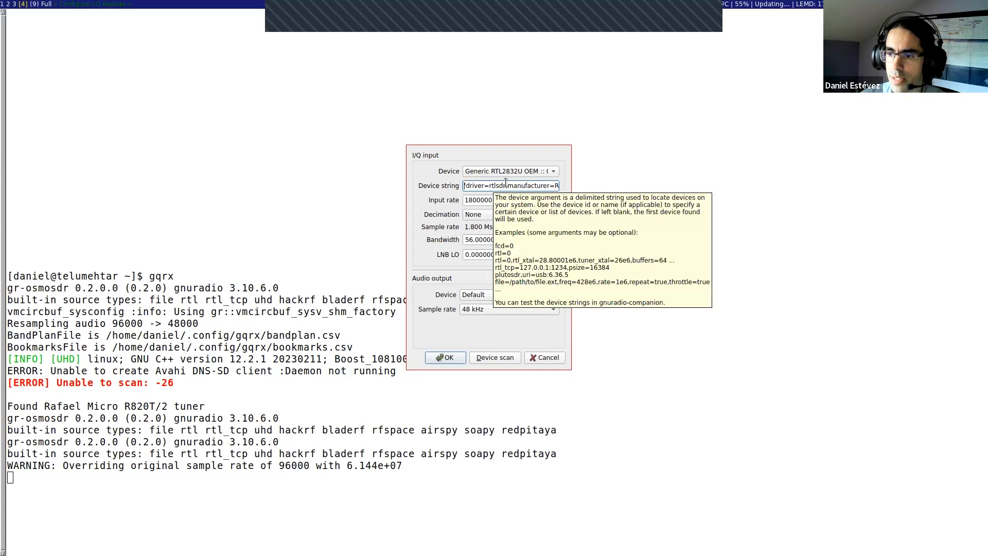
key("End")
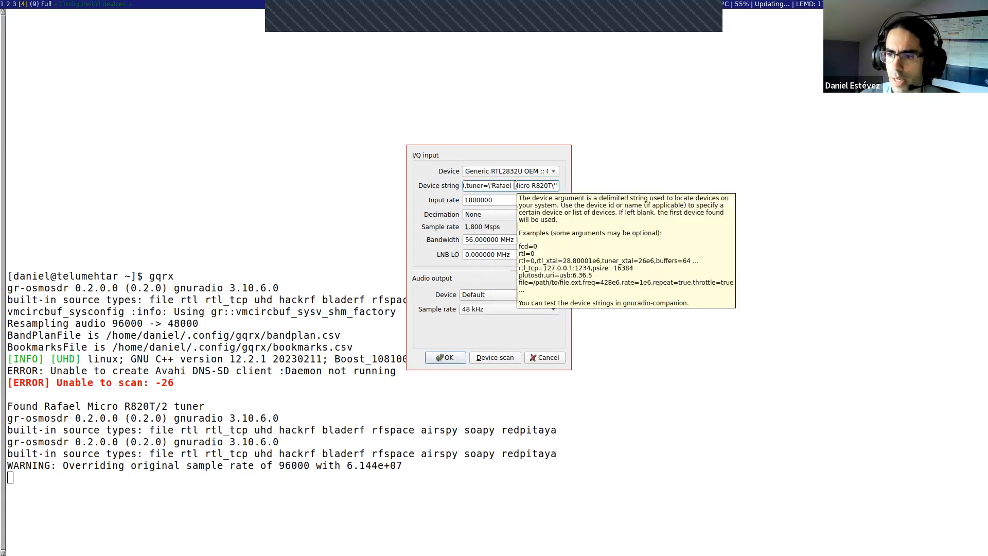
Step: Set the I/Q input rate to 2400000
left_click(511, 200)
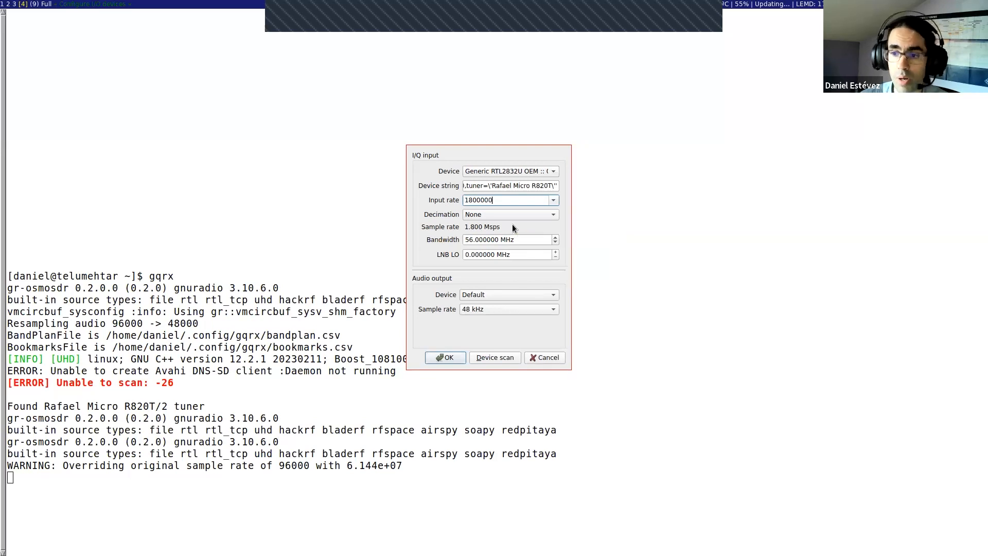
left_click(553, 201)
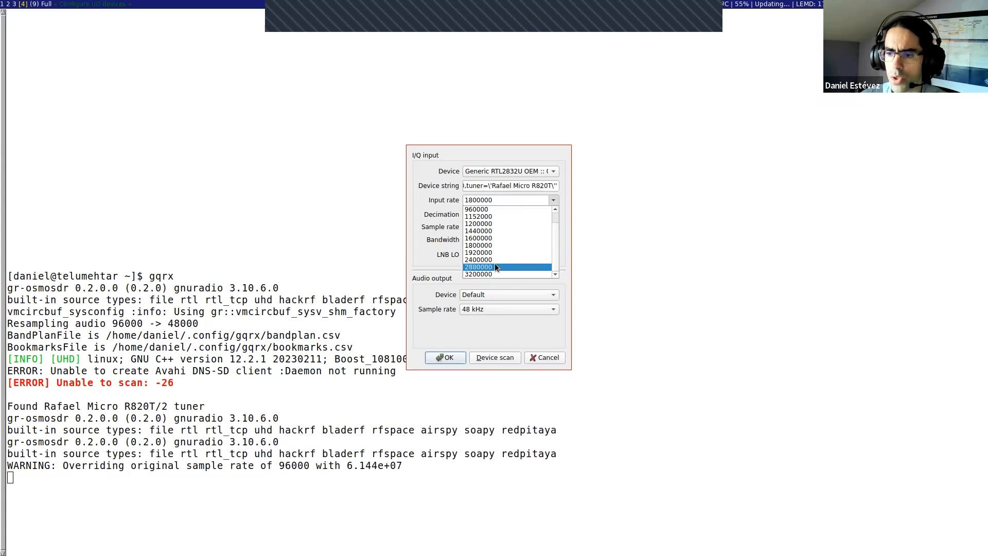
left_click(495, 272)
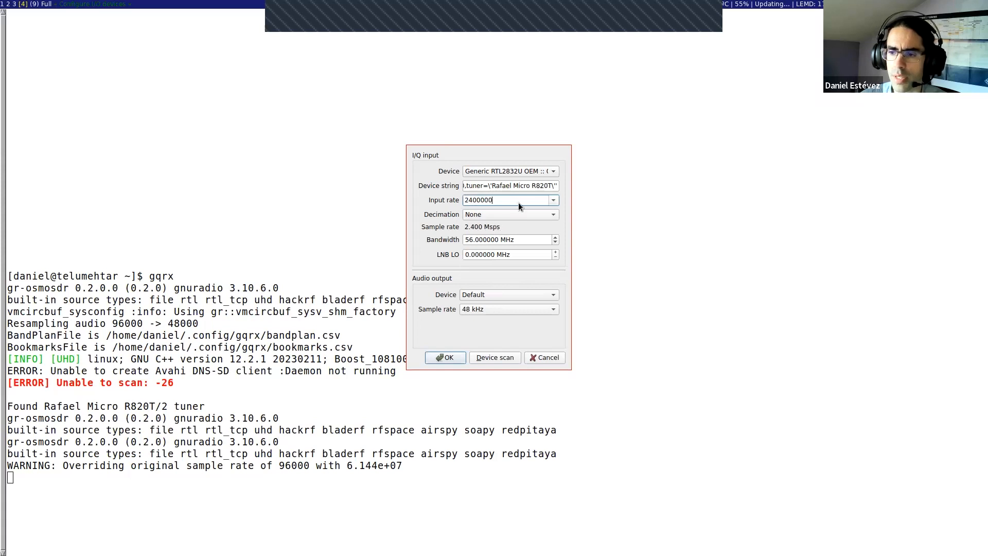
left_click(554, 199)
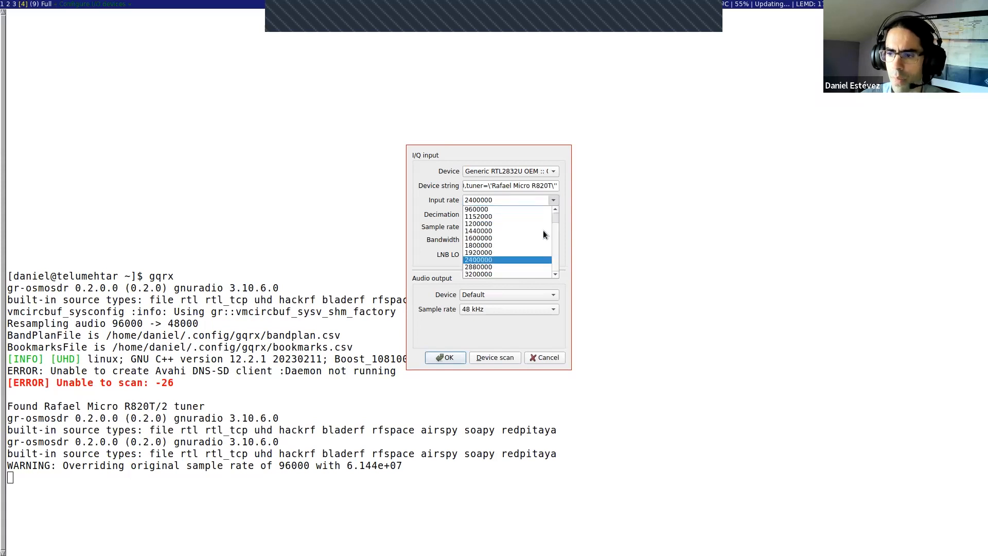
left_click(481, 261)
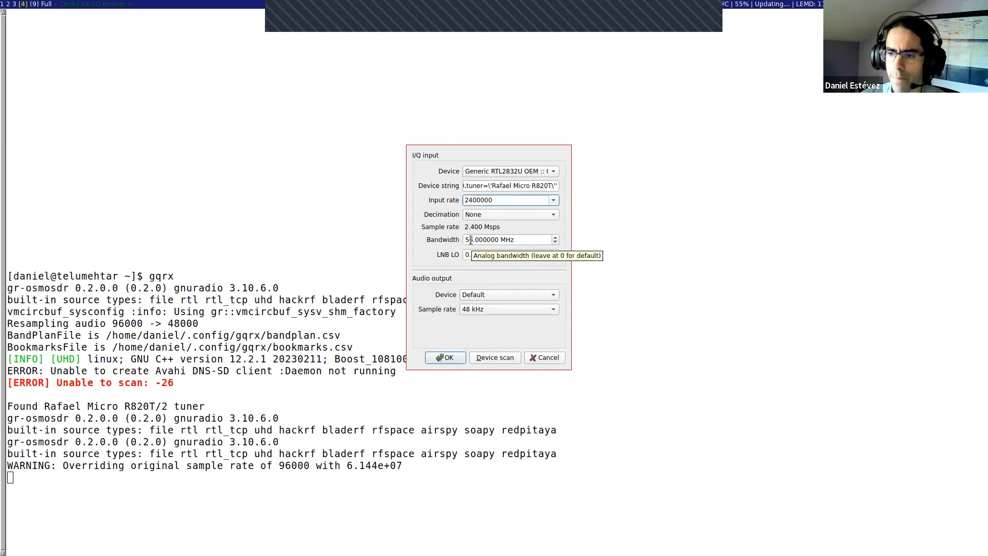
Step: Set the analog bandwidth to 0 MHz and keep the decimation at None
left_click_drag(470, 239, 466, 237)
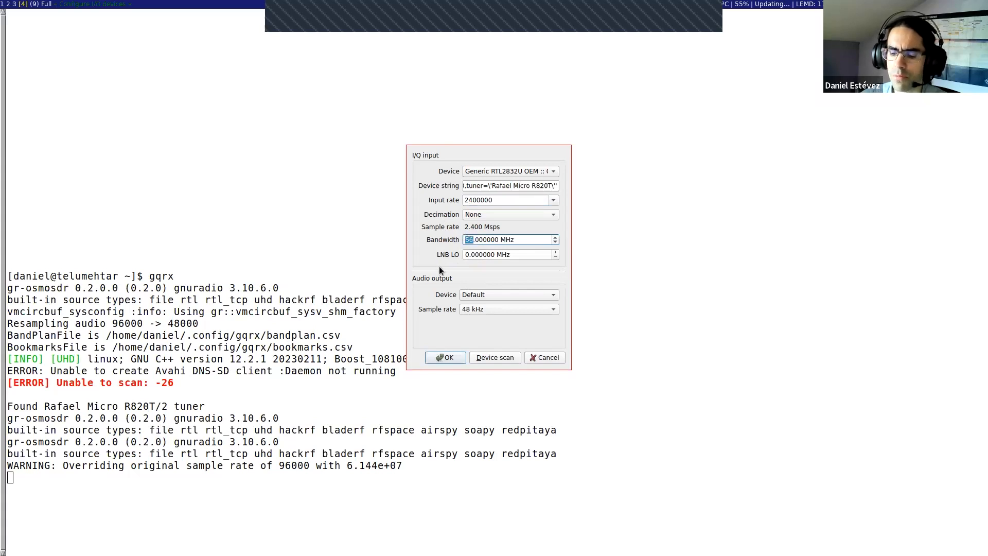
type("0")
left_click(476, 251)
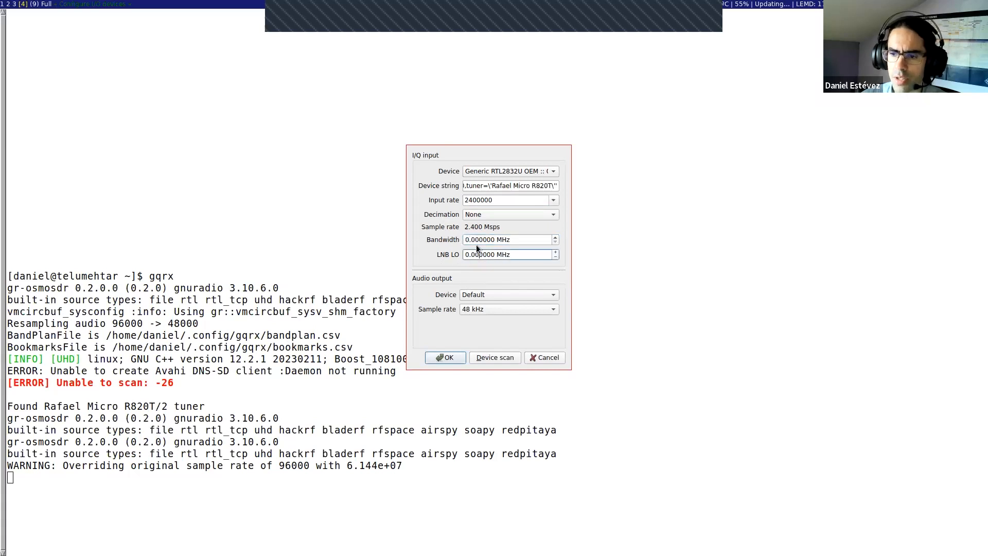
left_click(476, 237)
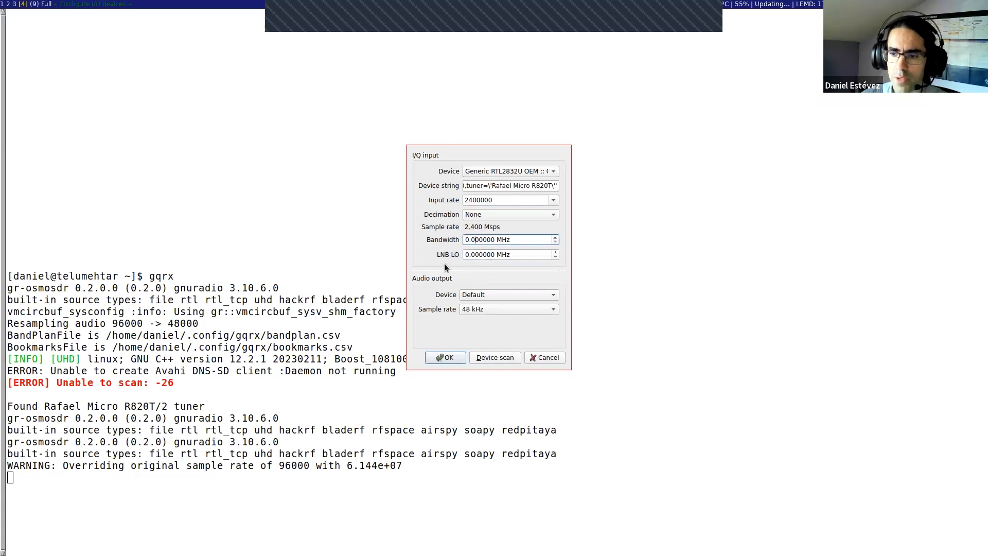
left_click(490, 214)
left_click(488, 215)
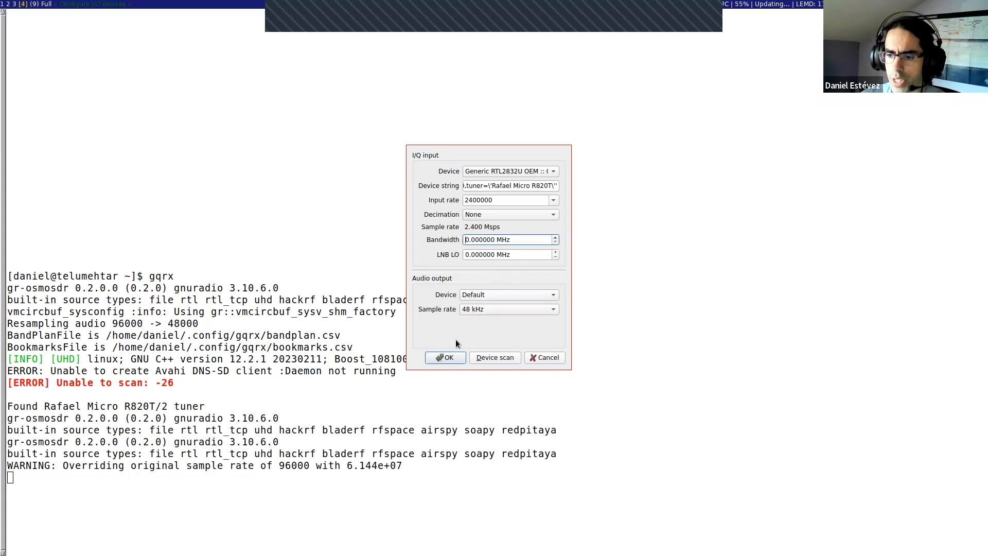
Step: Accept the I/Q device configuration and start DSP processing
left_click(446, 357)
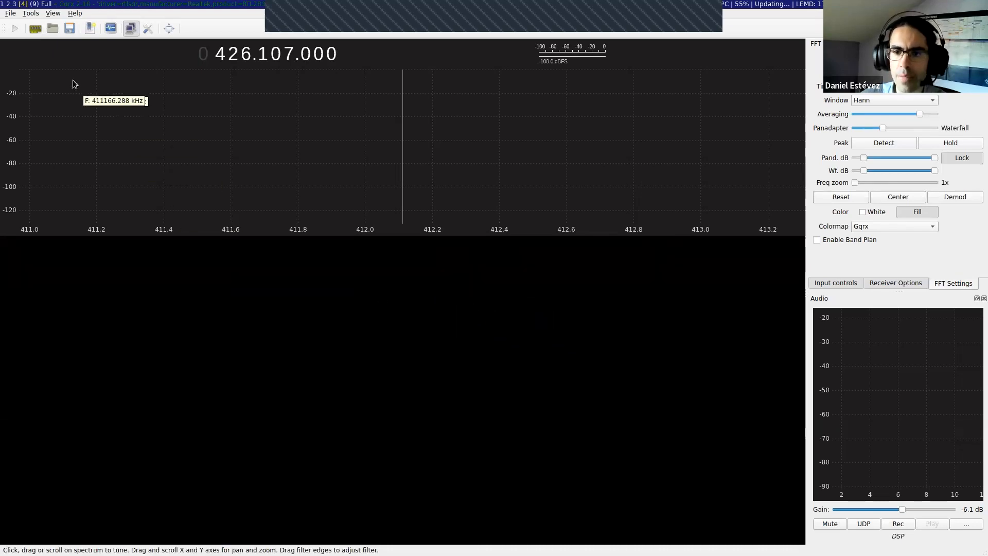
left_click(15, 28)
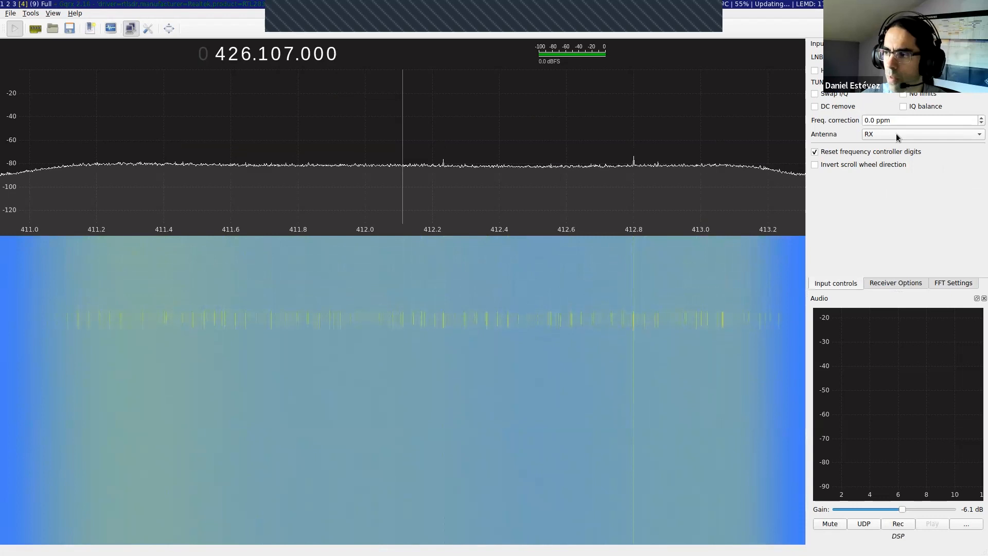
Step: Check which antenna options the receiver's input controls offer
left_click(878, 136)
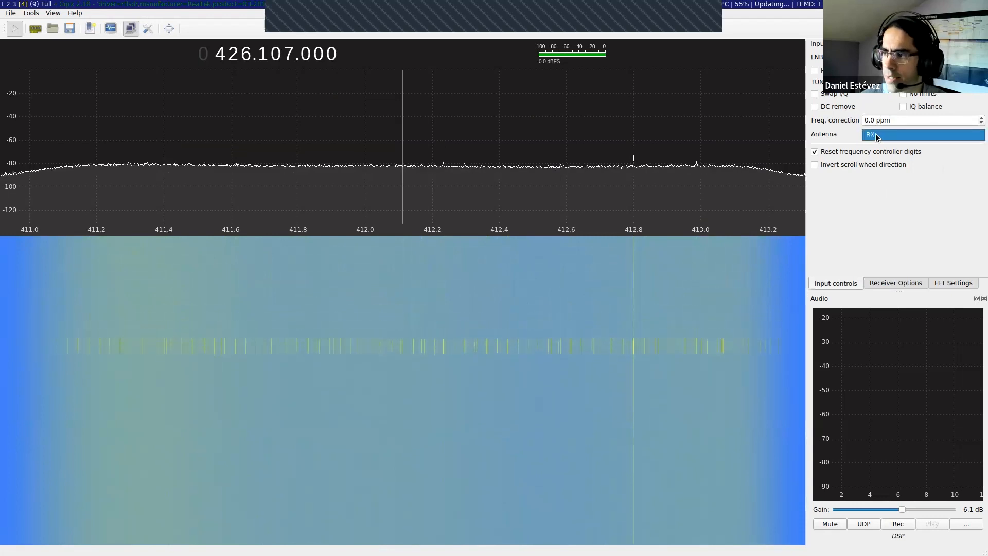
left_click(878, 135)
left_click(879, 135)
left_click(870, 138)
left_click(873, 139)
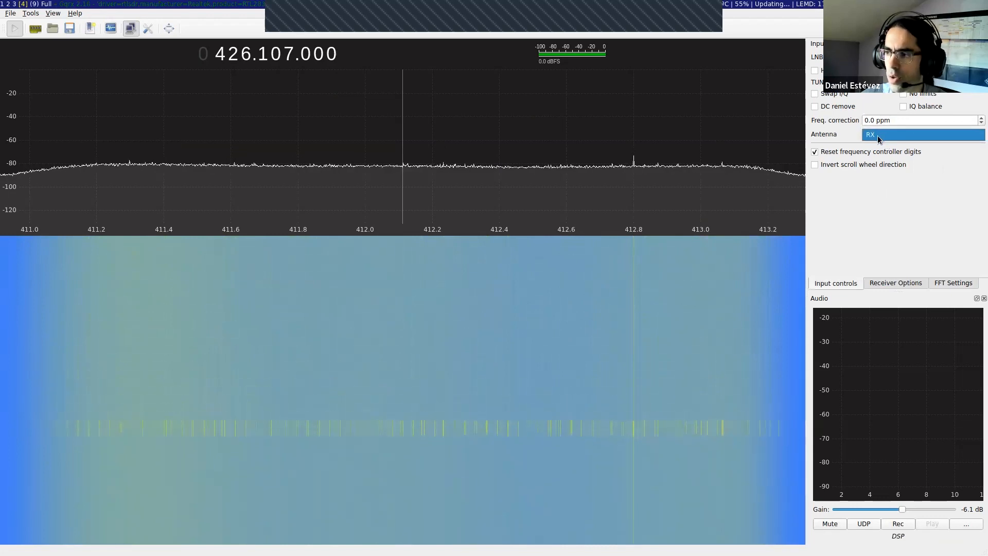
Step: Keep RX as the antenna and tune the receiver to 98.800.000 Hz
left_click(881, 138)
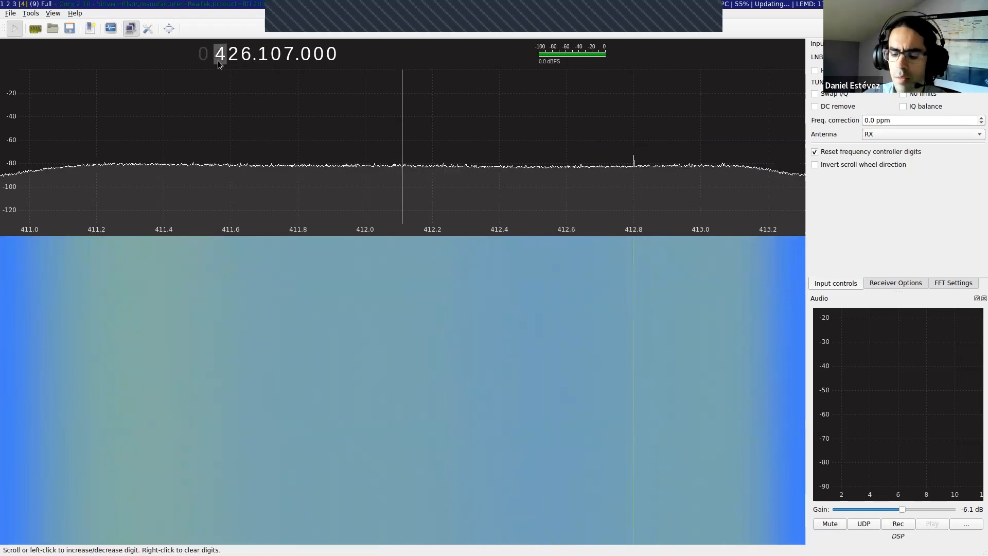
type("098.800.0")
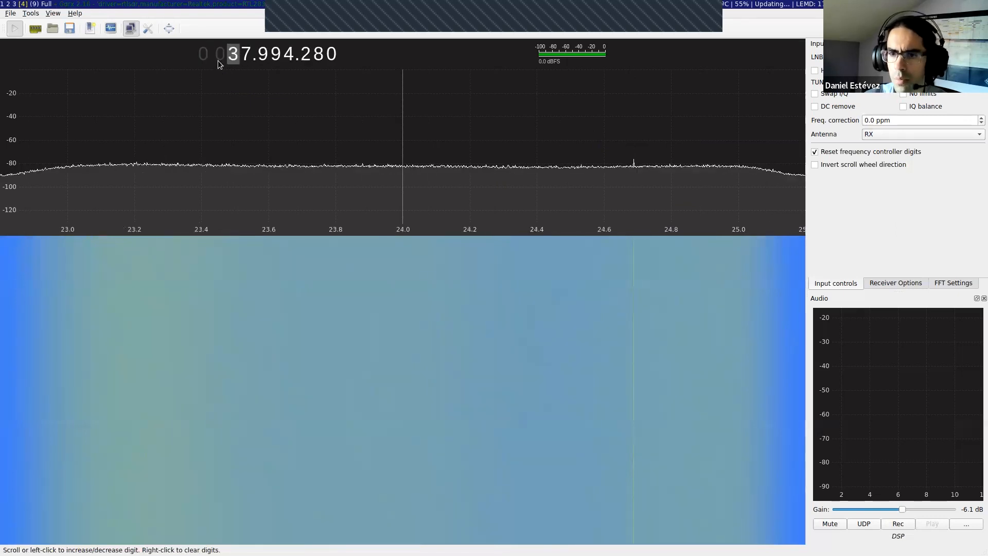
type("0 098.800.000")
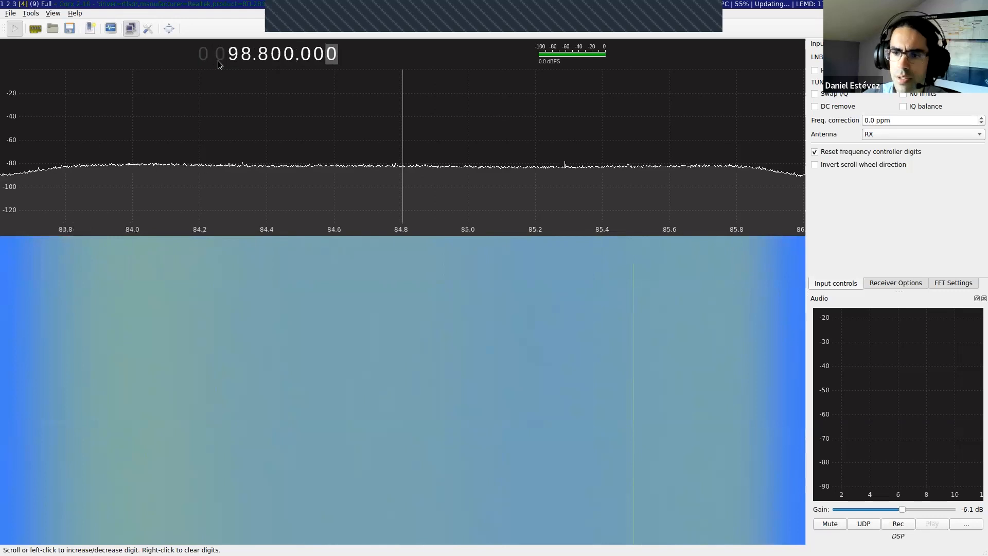
Step: Offset the demodulator from the centre frequency on the spectrum and retune it to 98.800.000 Hz
left_click(369, 107)
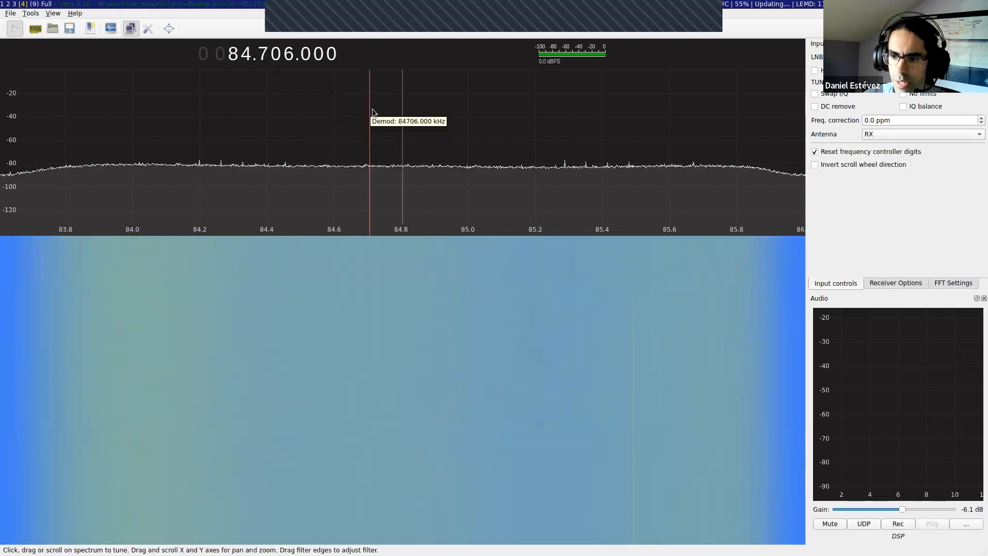
left_click(465, 110)
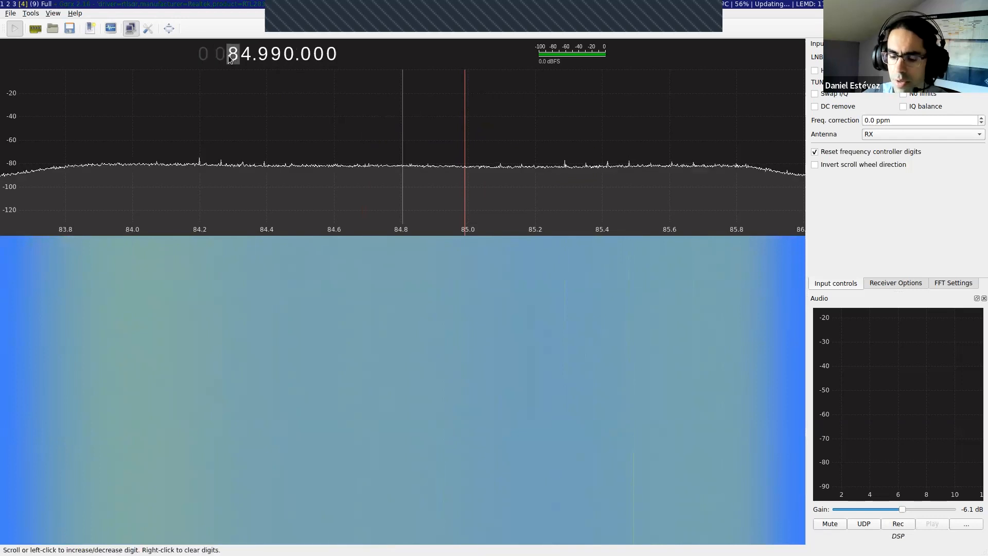
type("0987")
key("Left")
type("80000")
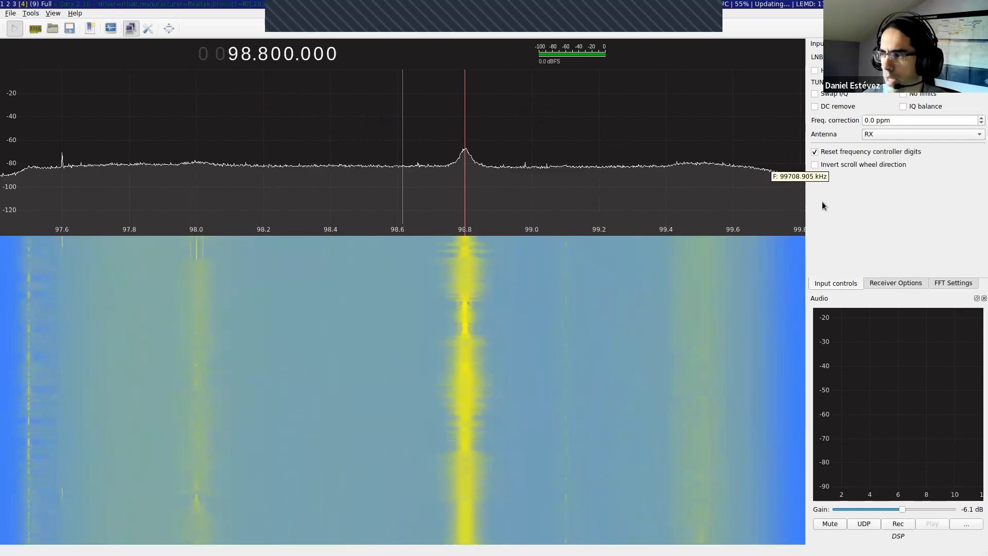
Step: Move the demodulator back and forth between the 98.8 MHz station peak and the empty spectrum near 98.95 MHz
left_click(504, 150)
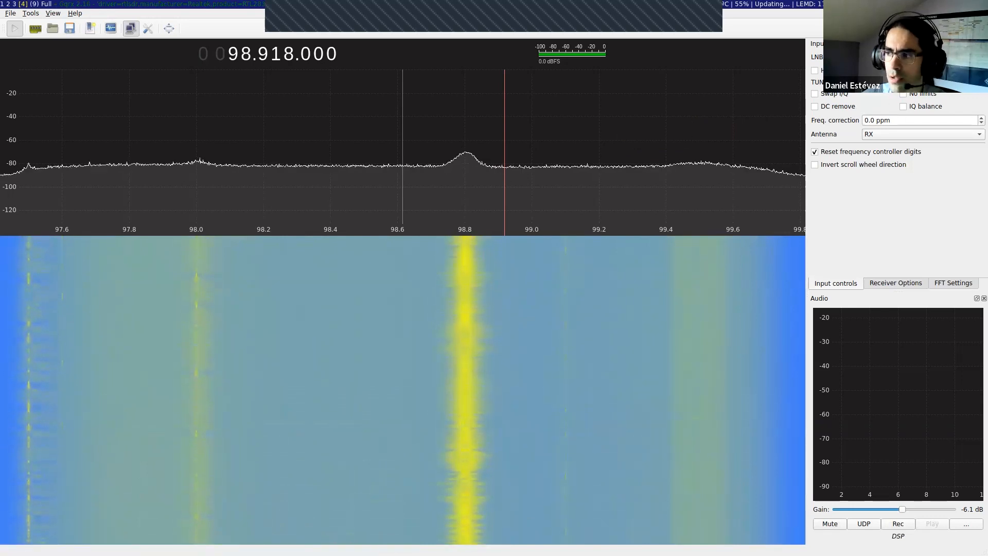
left_click(465, 153)
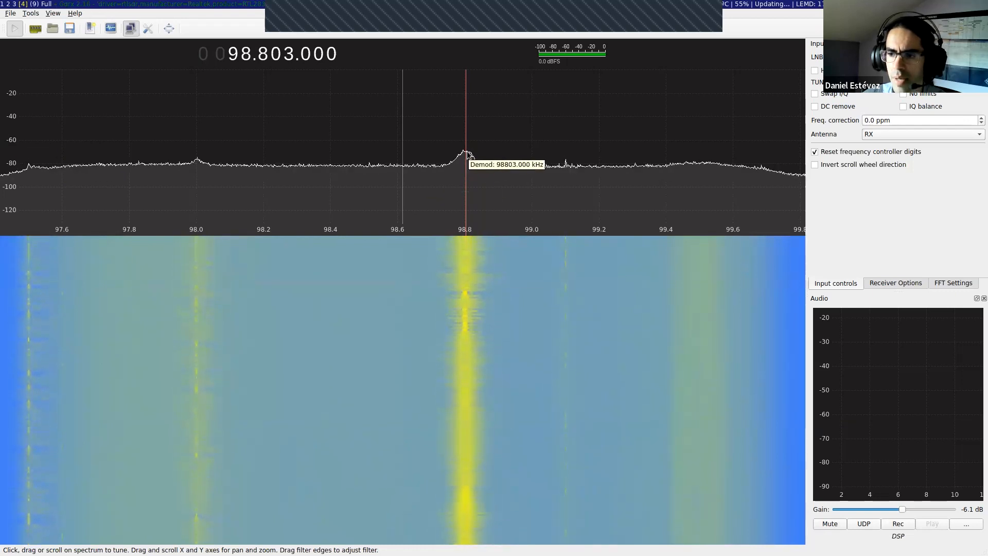
left_click(514, 150)
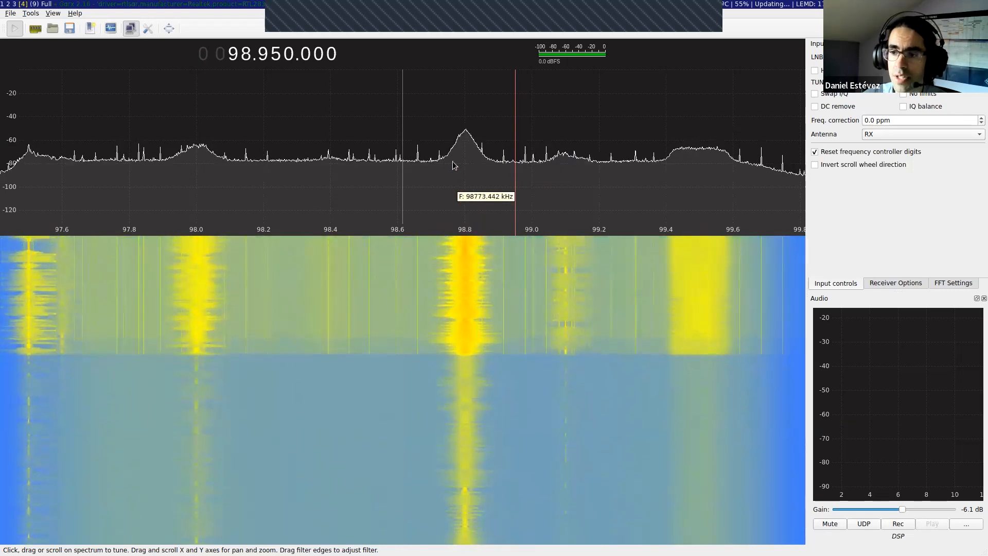
left_click(465, 135)
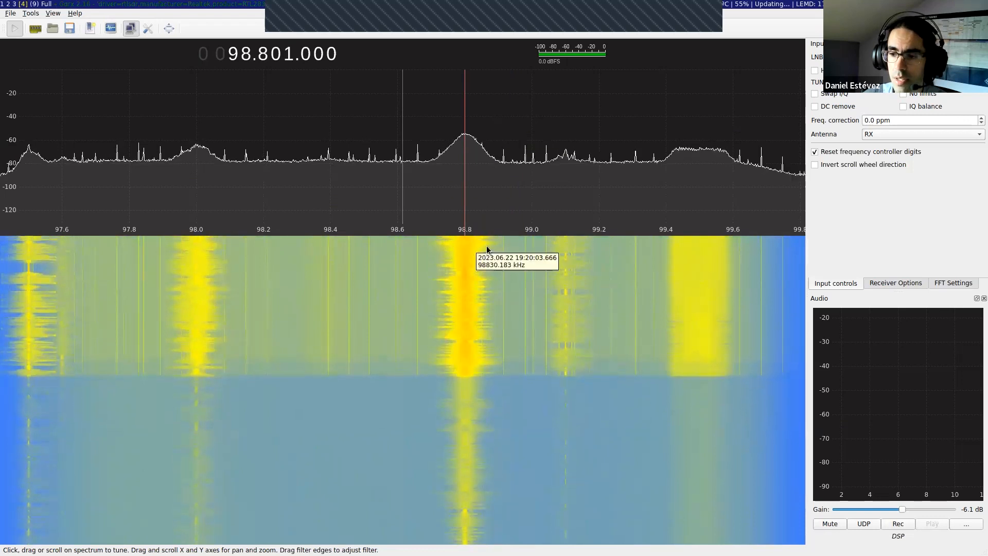
left_click(515, 163)
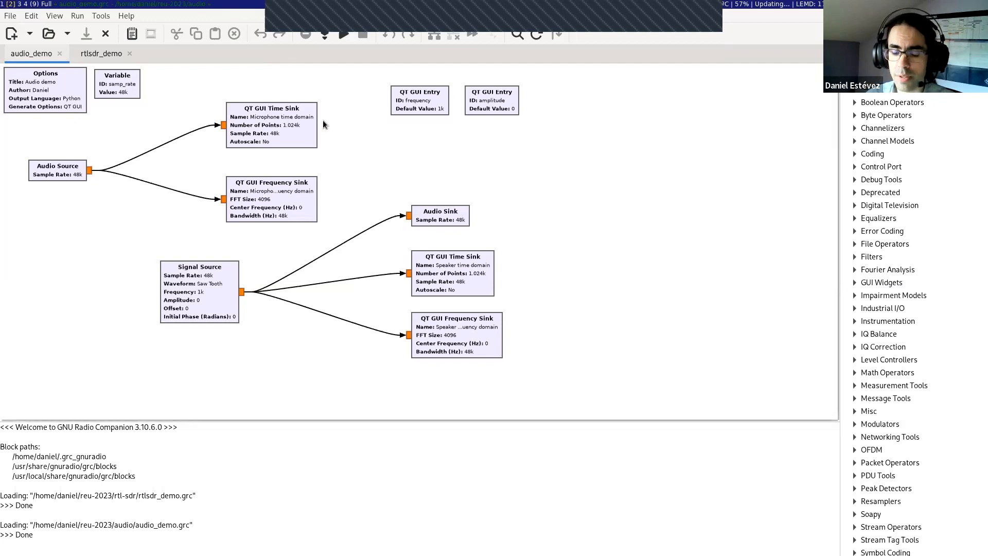
Step: Switch to the terminal, clear it and launch GNU Radio Companion
key("alt+Tab")
key("alt+Tab")
key("alt+Tab")
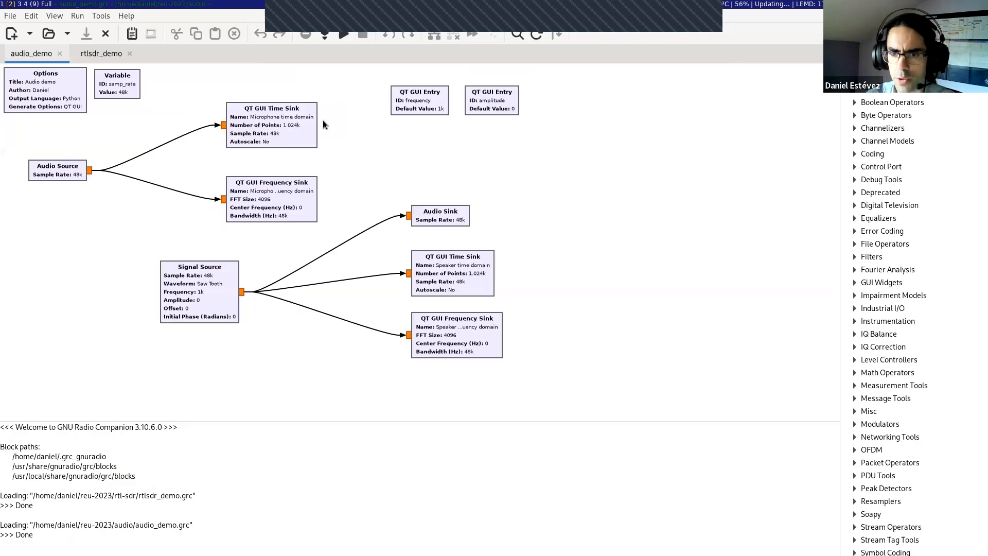
key("ctrl+l")
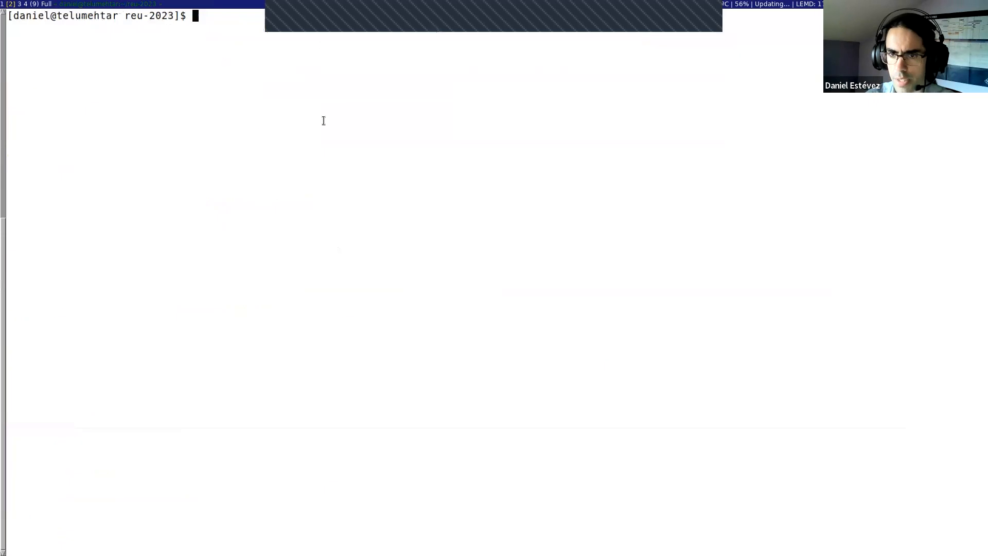
type("gnuradio")
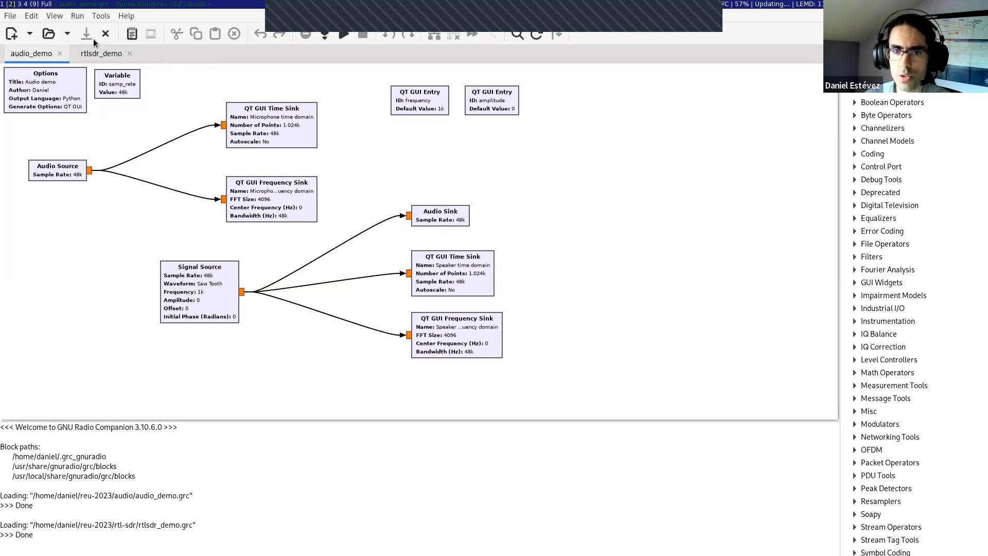
Step: Create a new flow graph and set the ID in its Options block to audio_demo2
left_click(11, 34)
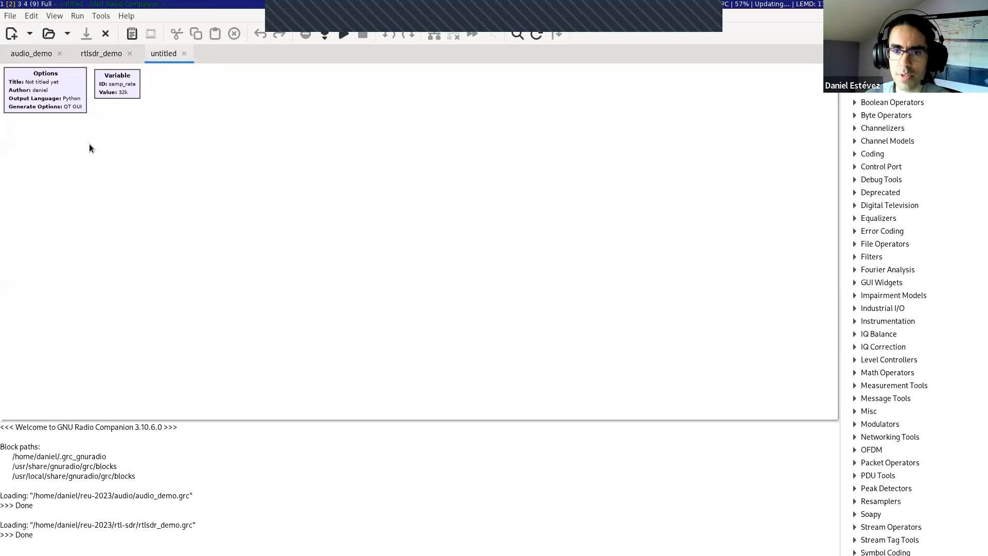
left_click(61, 75)
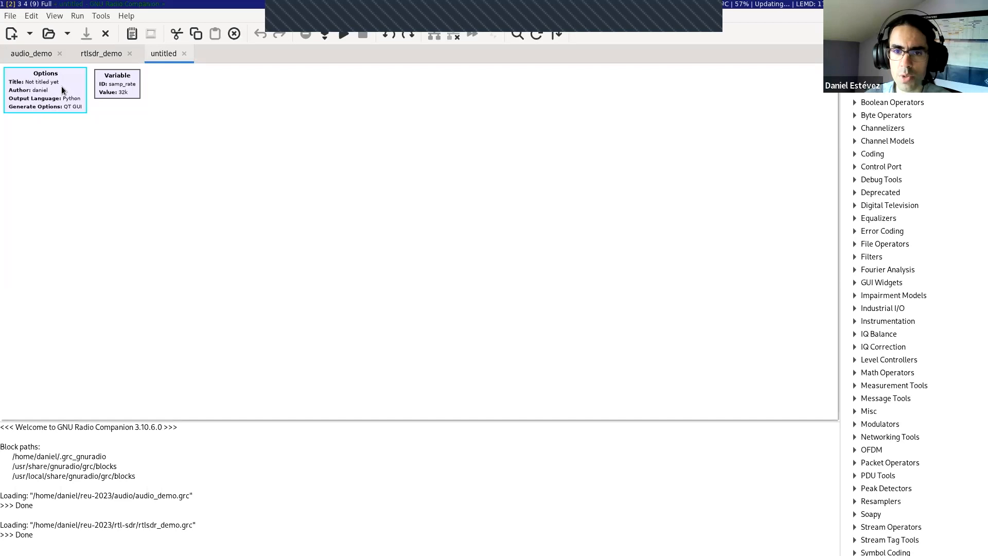
double_click(61, 85)
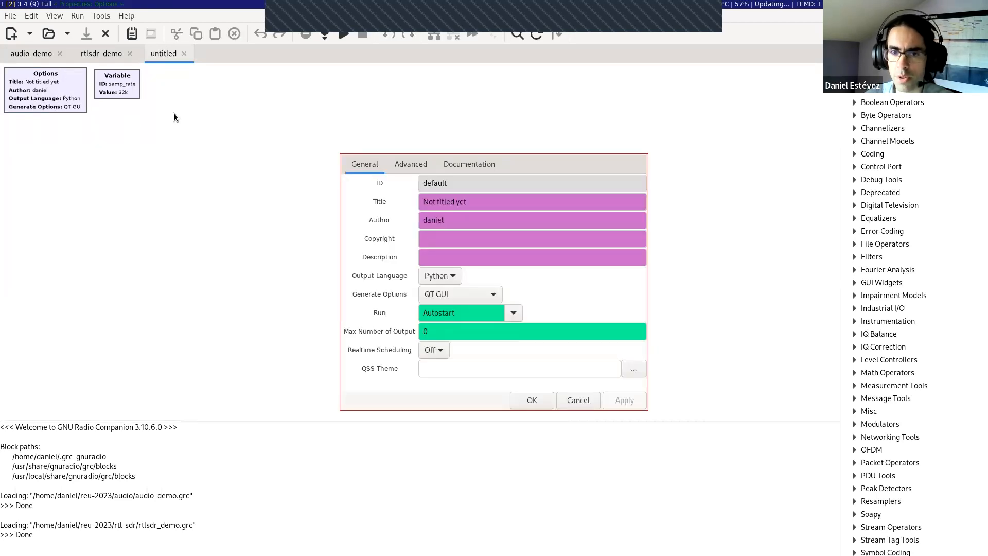
double_click(436, 186)
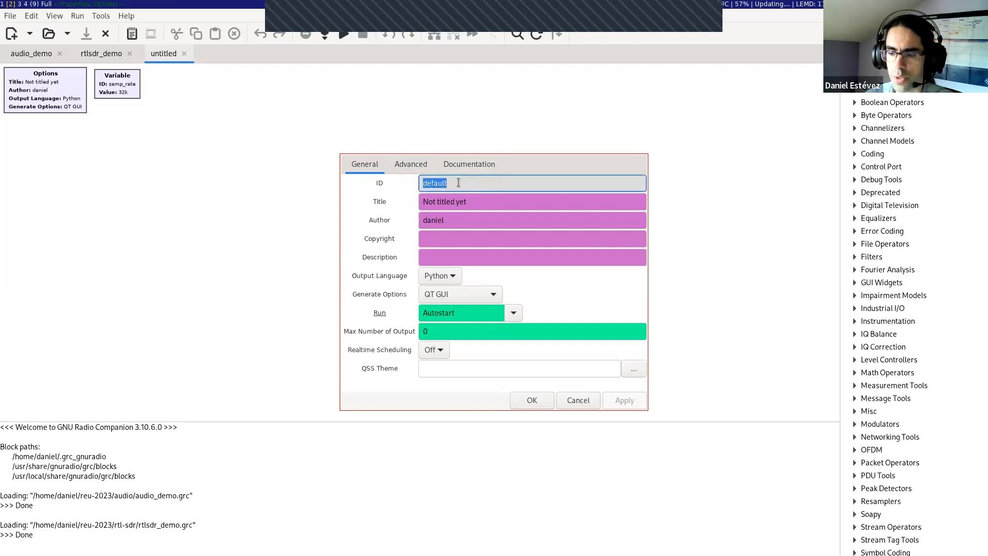
left_click_drag(458, 185, 417, 182)
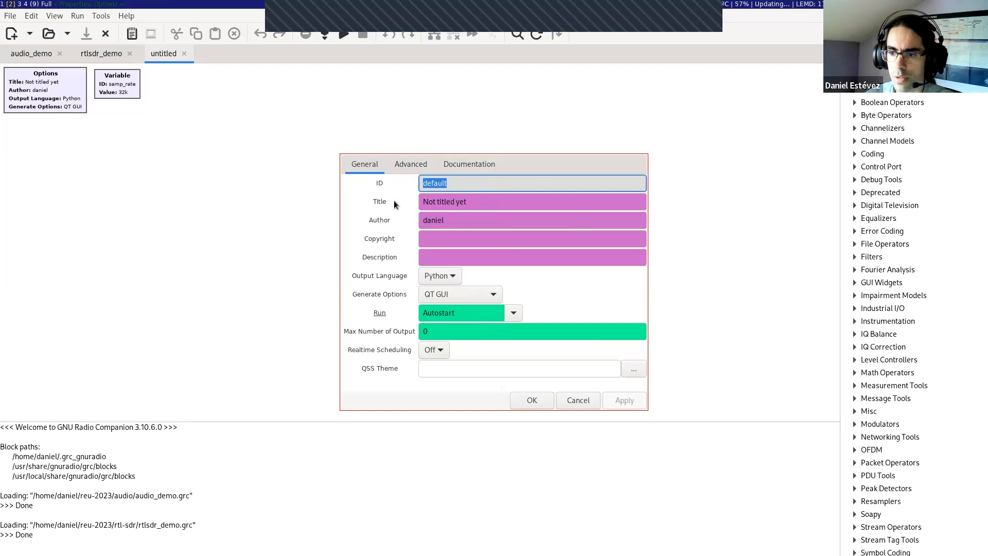
key("BackSpace")
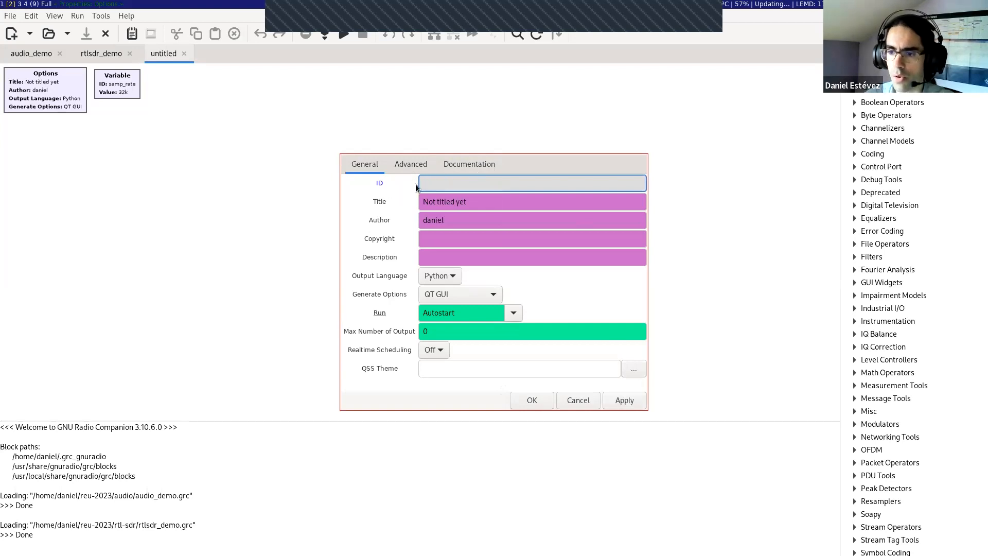
type("audio_demo")
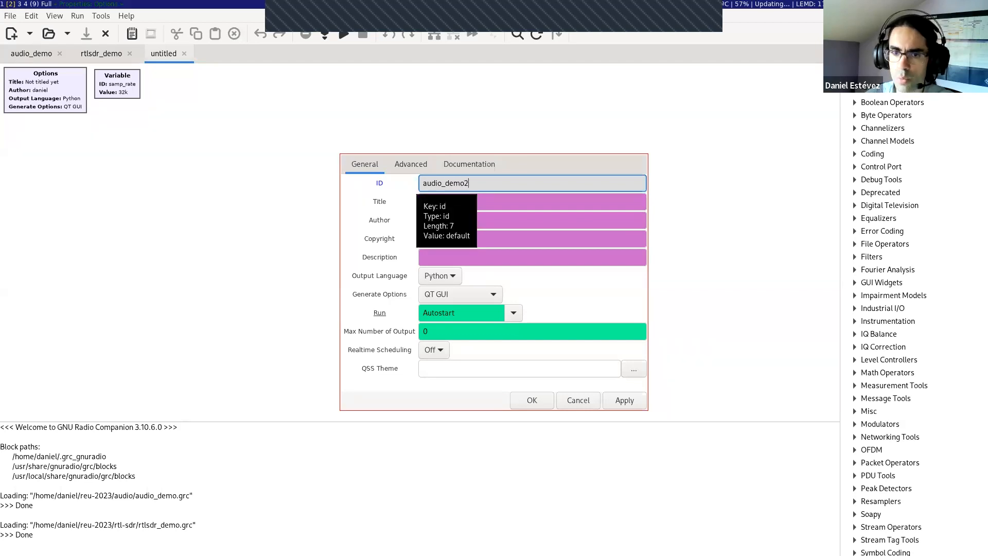
type("2")
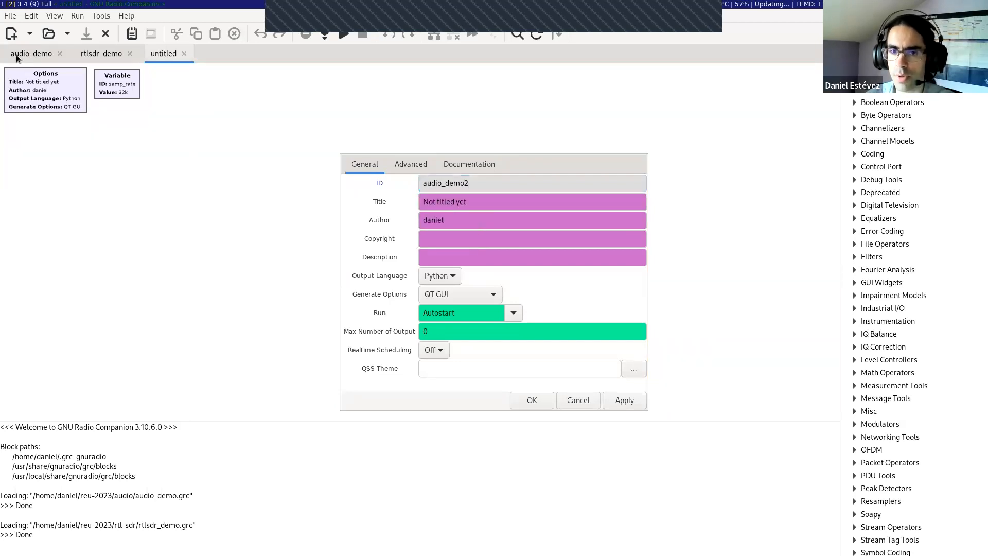
Step: Try the No GUI generate option with Run to Completion, and return the generate option to QT GUI
left_click(483, 202)
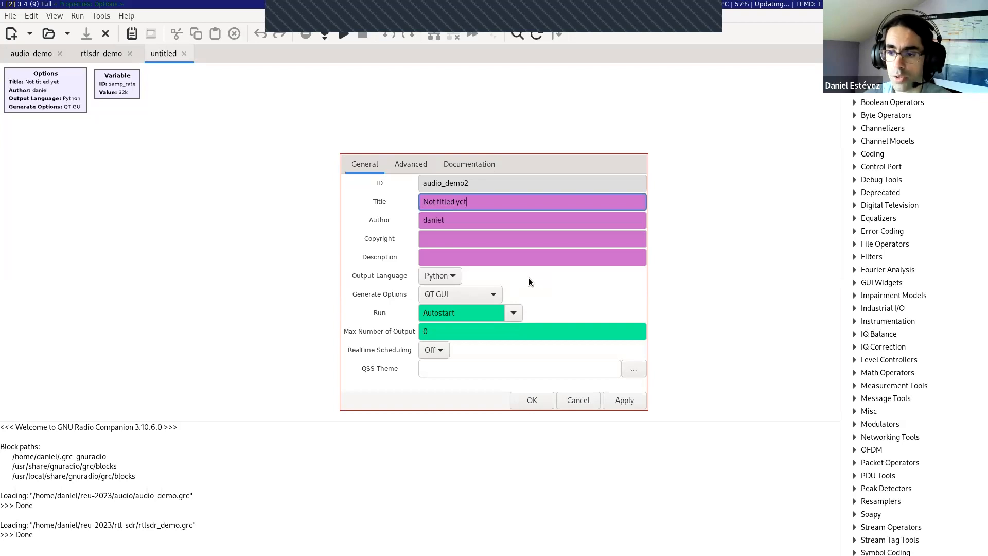
left_click(494, 294)
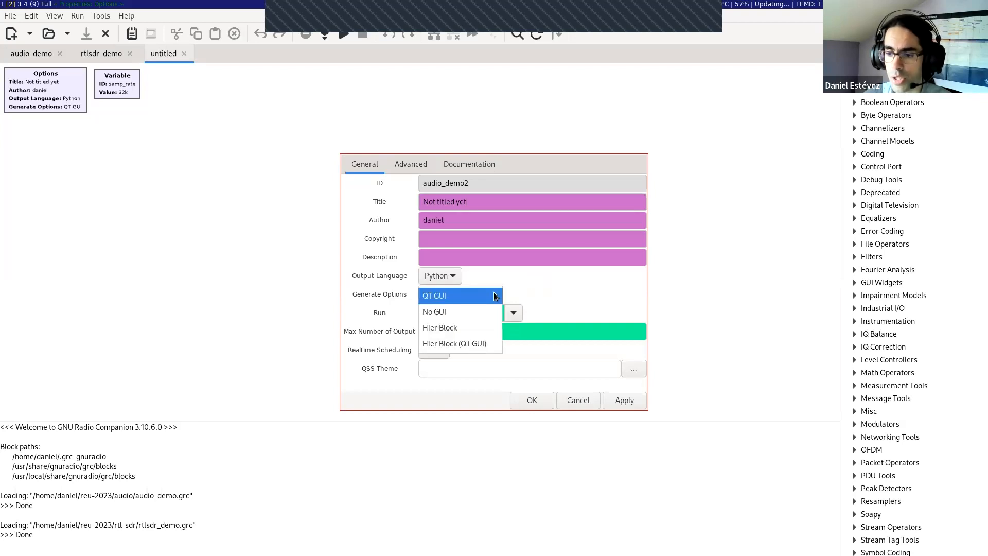
left_click(431, 312)
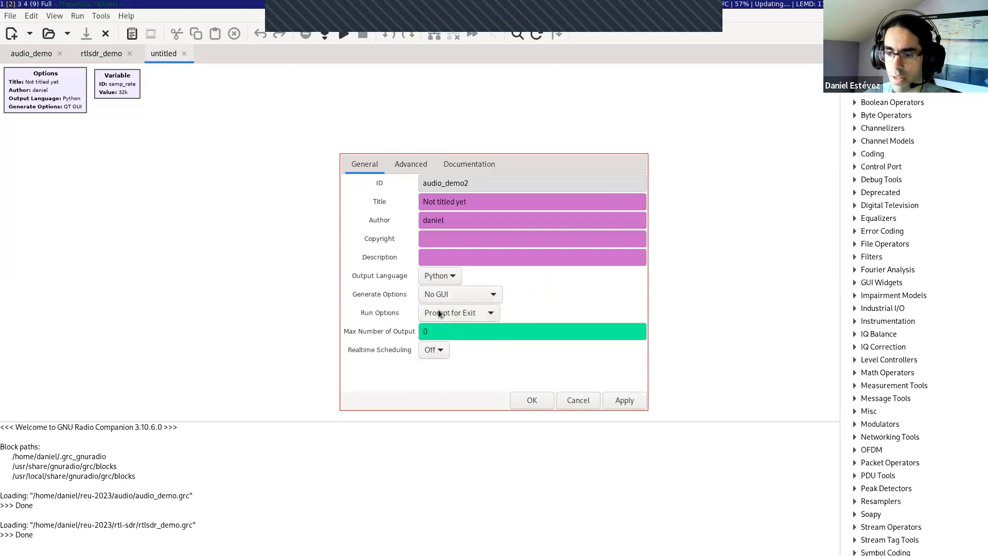
left_click(448, 317)
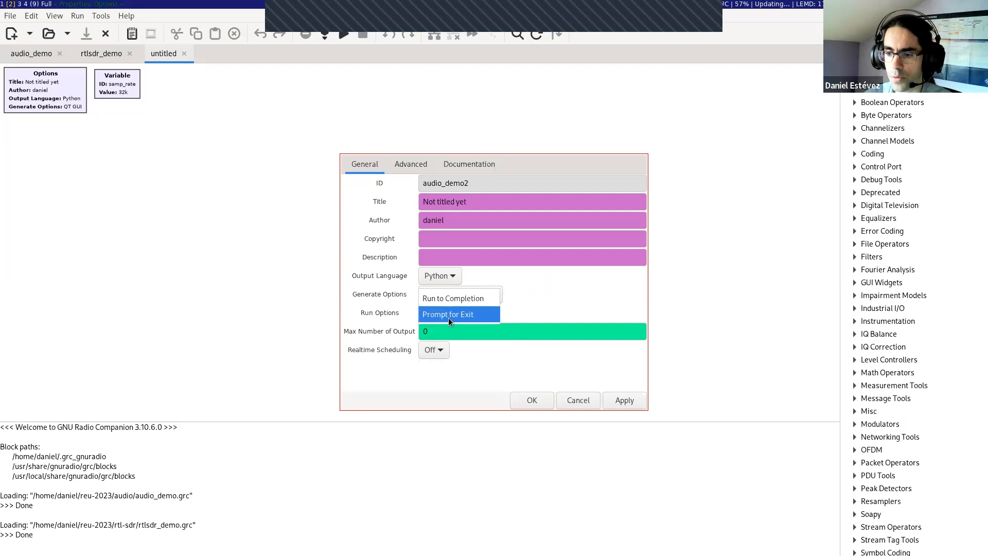
left_click(455, 298)
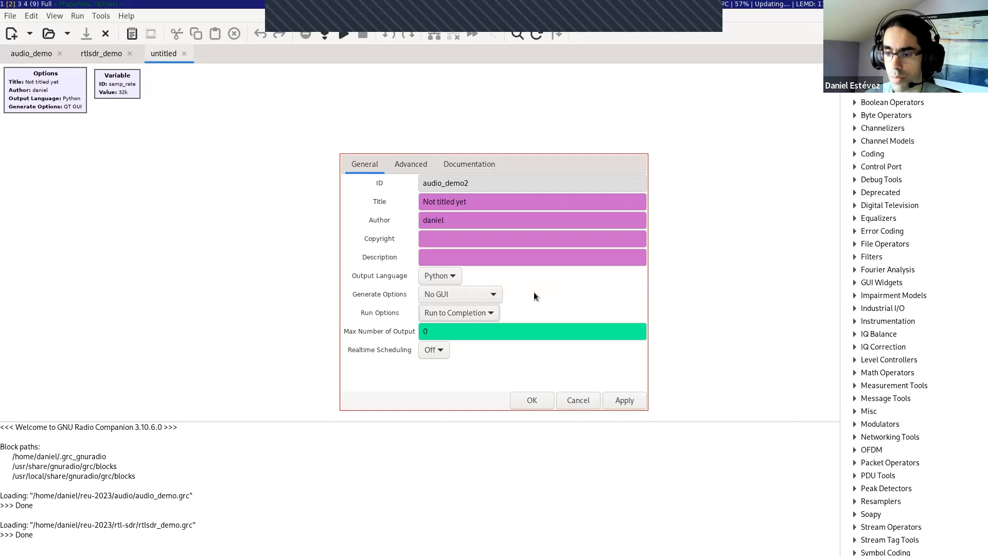
left_click(495, 294)
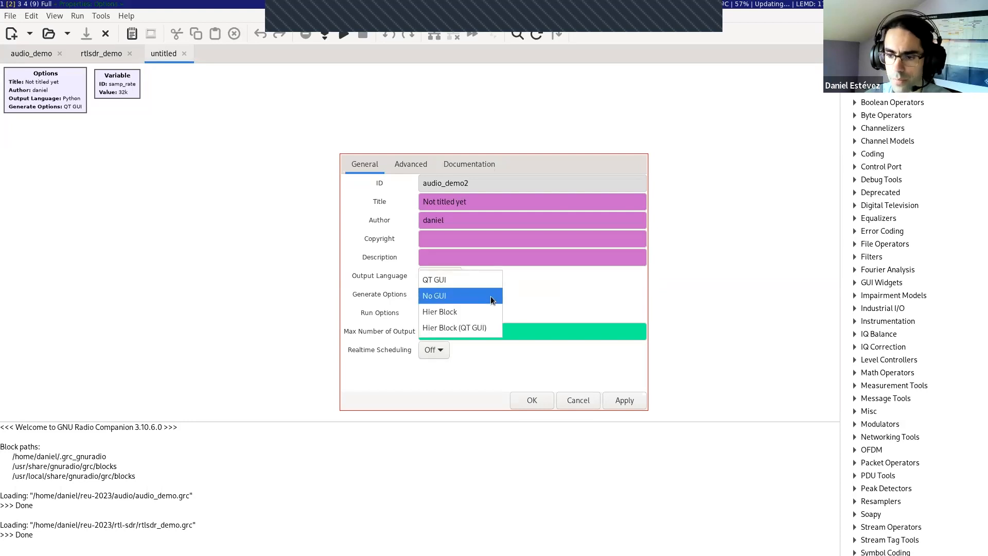
left_click(424, 285)
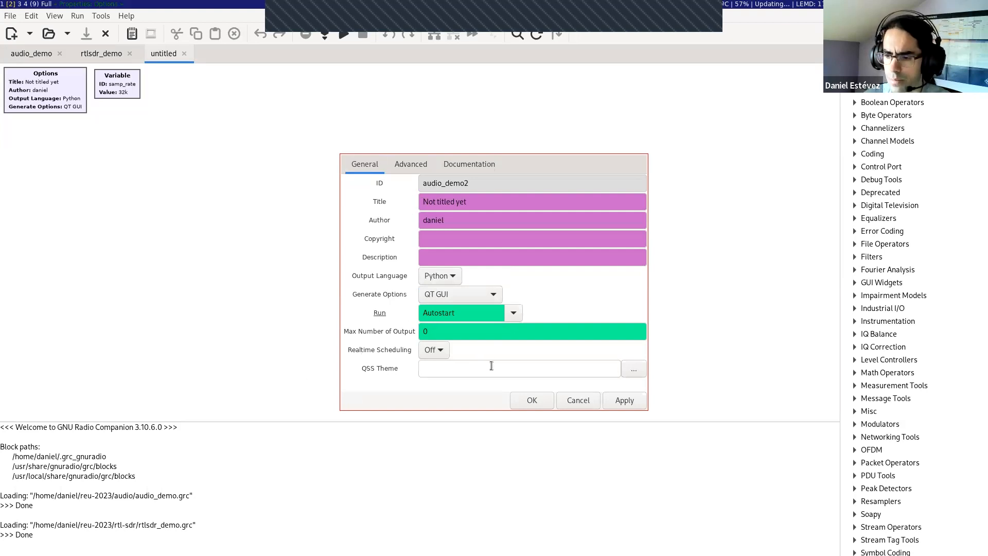
Step: Accept the Options block settings and save the flow graph as audio_demo2.grc in the audio folder of reu-2023
left_click(535, 399)
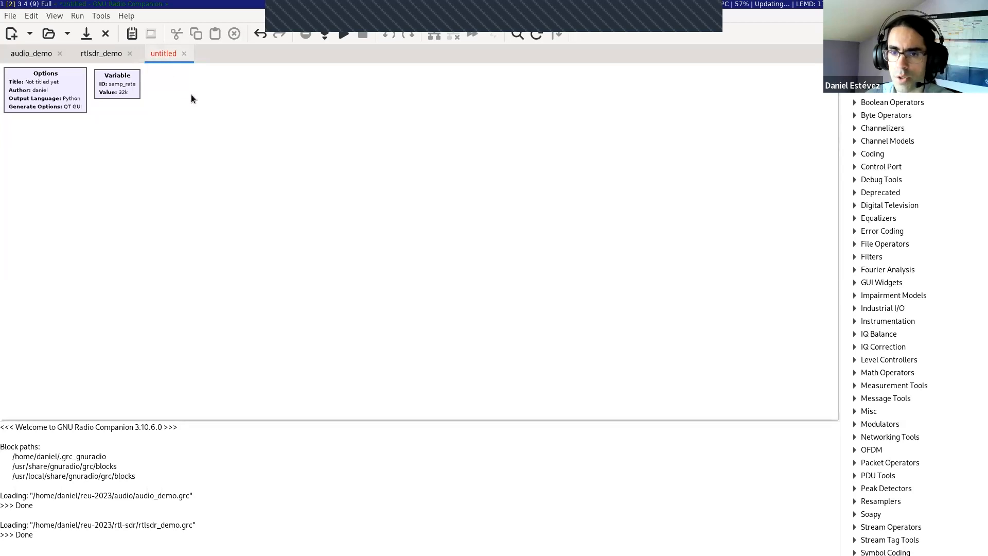
left_click(10, 16)
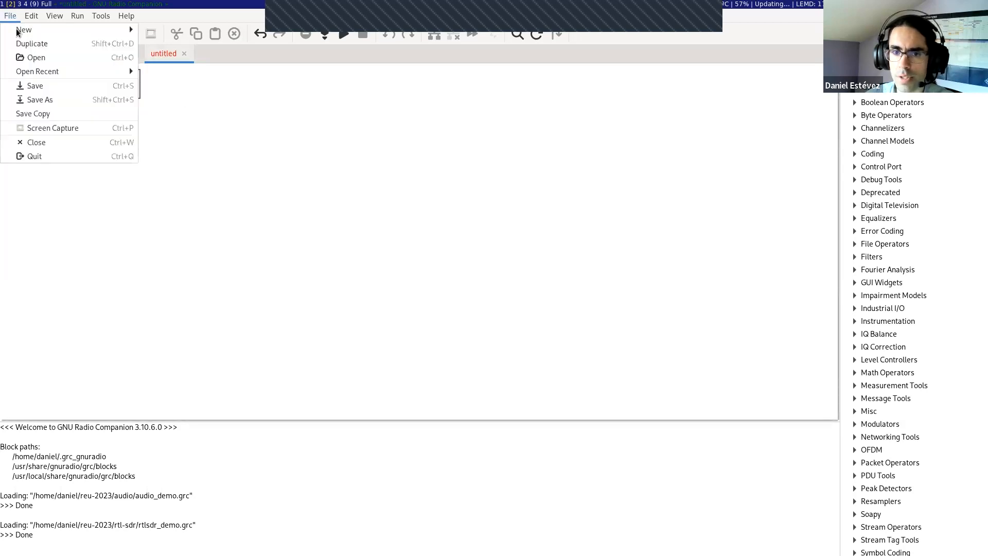
left_click(52, 90)
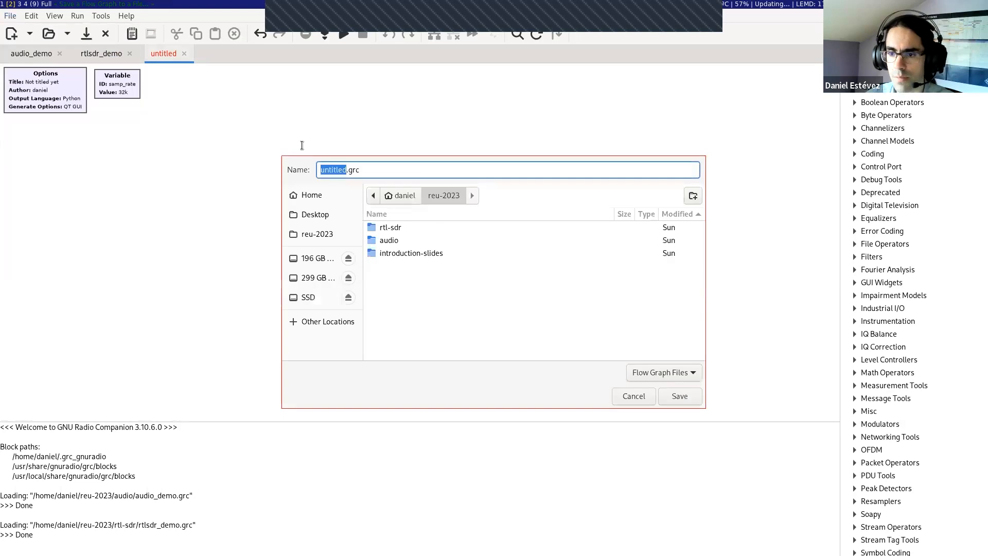
double_click(392, 239)
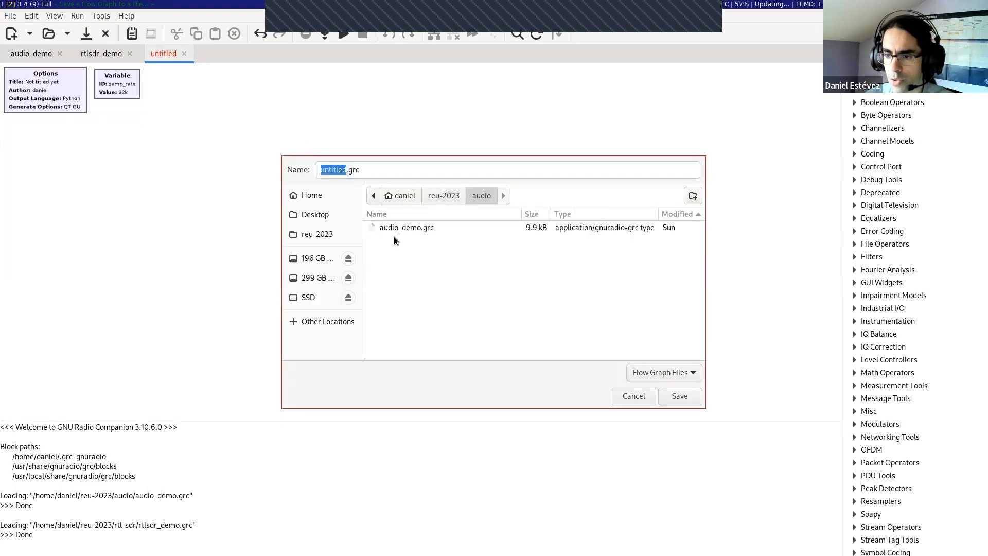
left_click(338, 170)
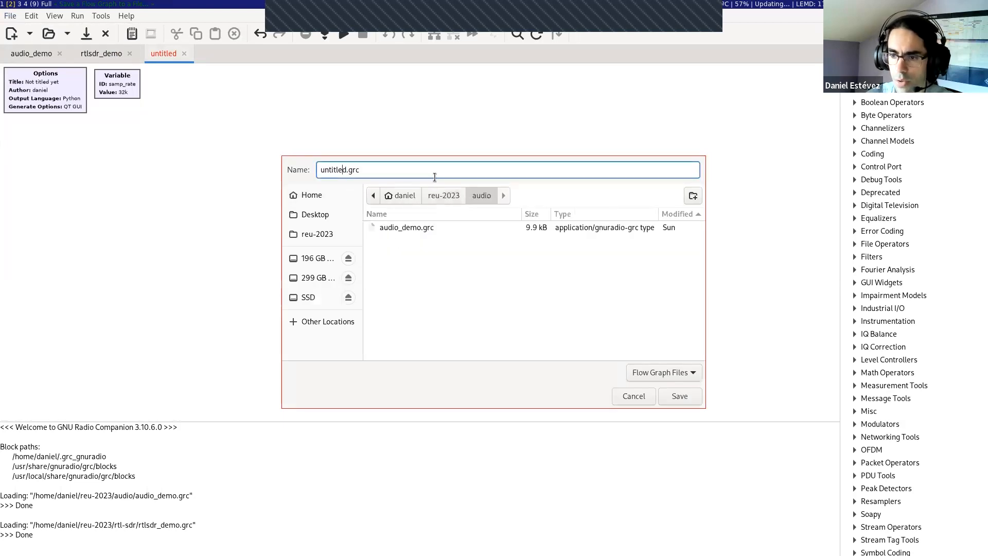
key("BackSpace")
key("BackSpace")
key("BackSpace")
key("BackSpace")
key("BackSpace")
key("BackSpace")
key("BackSpace")
key("BackSpace")
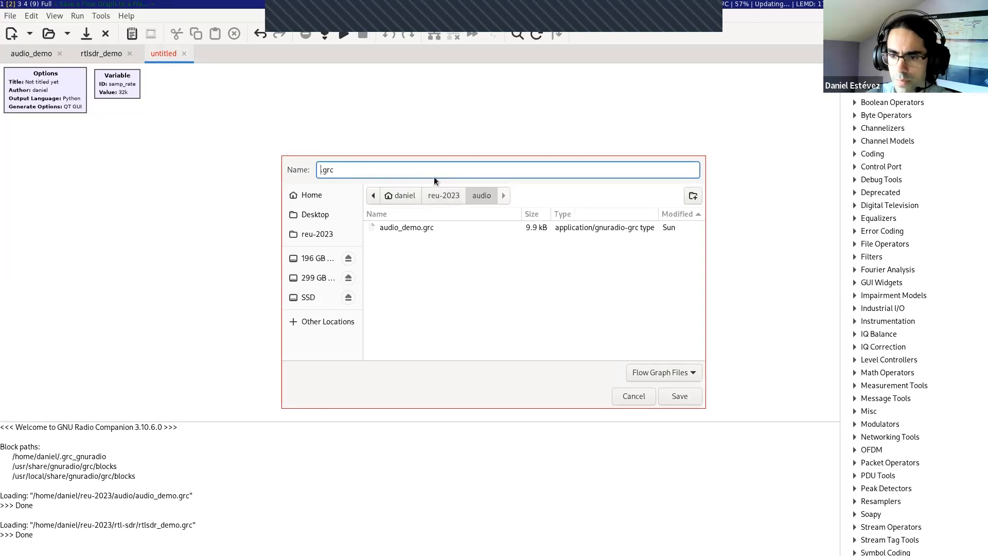
type("audio_demo2")
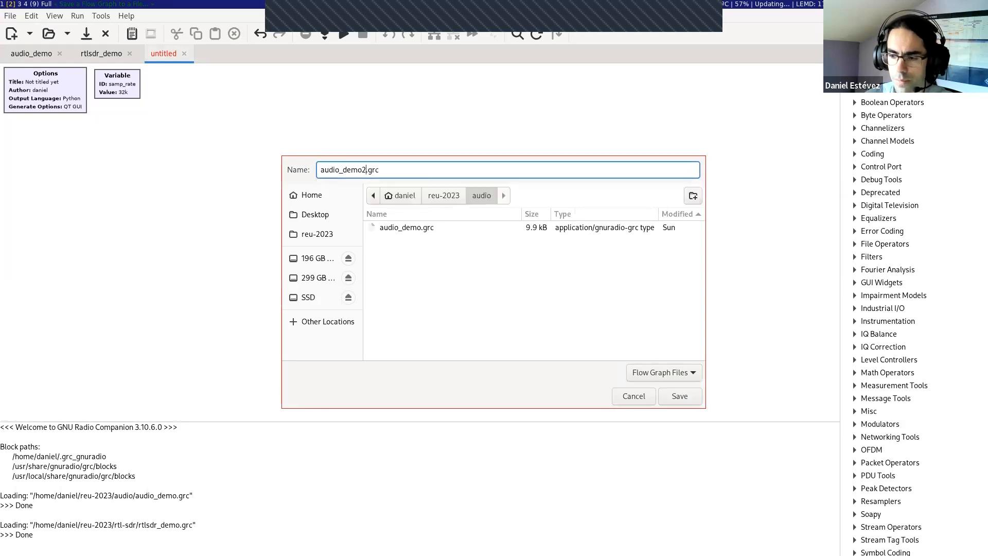
left_click(684, 393)
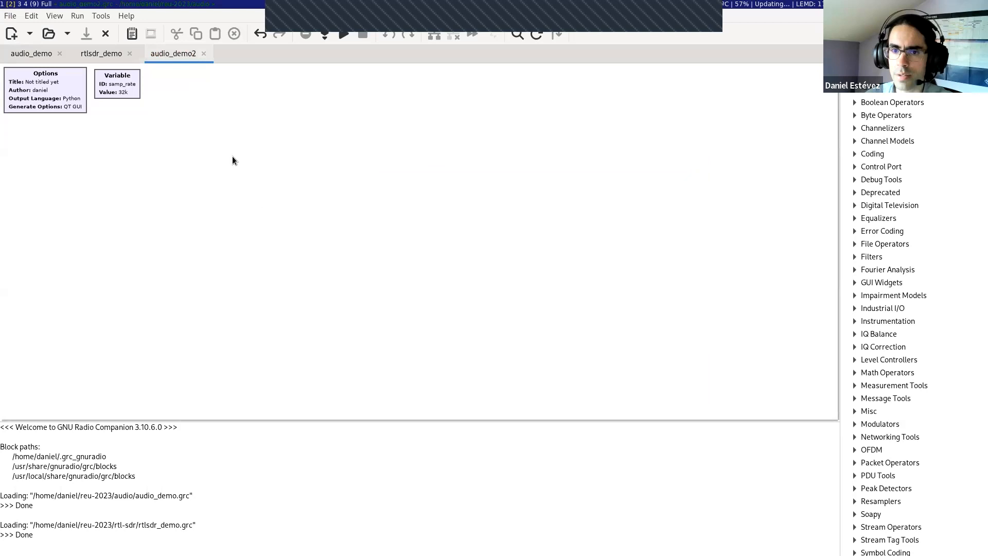
Step: Try the expression 32000 * 7 + 7 + 2**8 as the value of the samp_rate variable
left_click(131, 95)
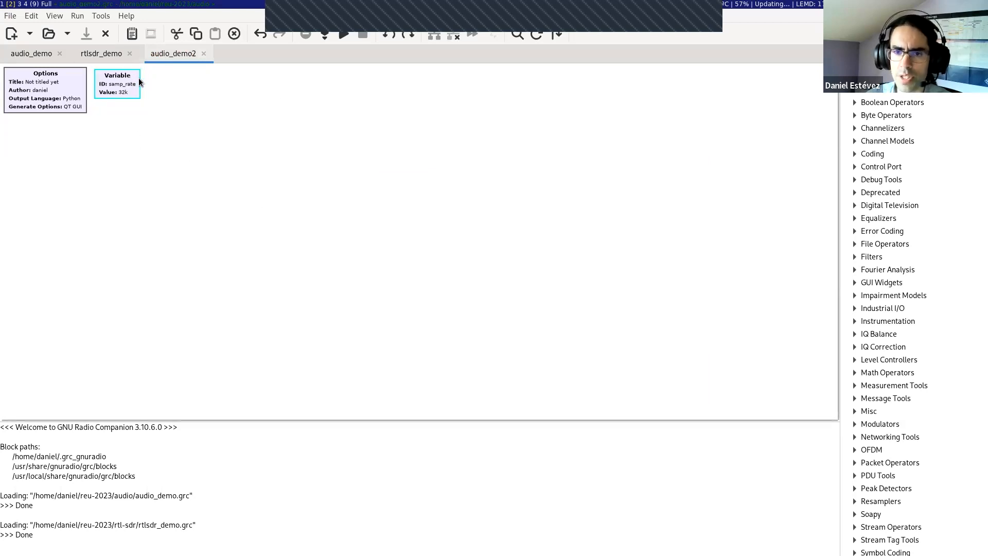
left_click(140, 76)
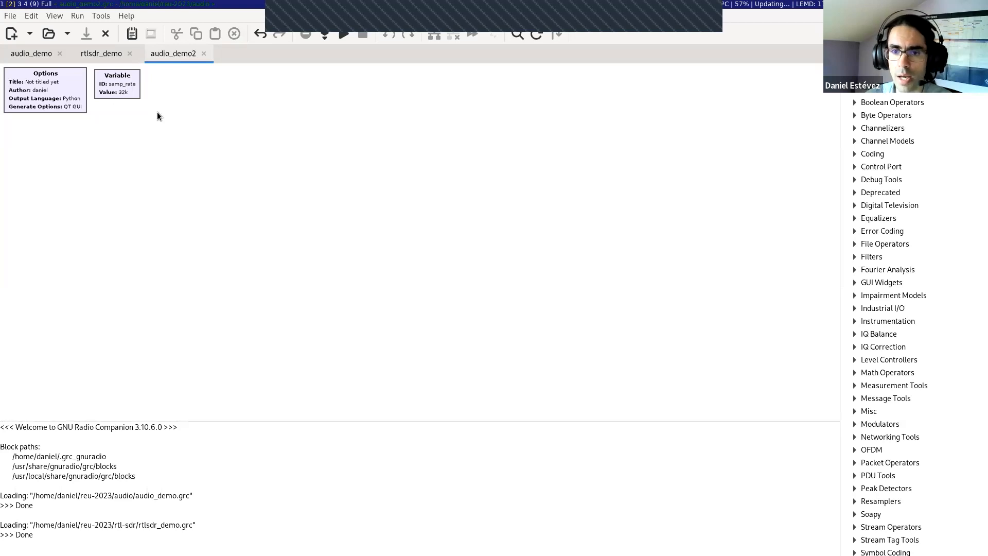
double_click(120, 94)
left_click(456, 203)
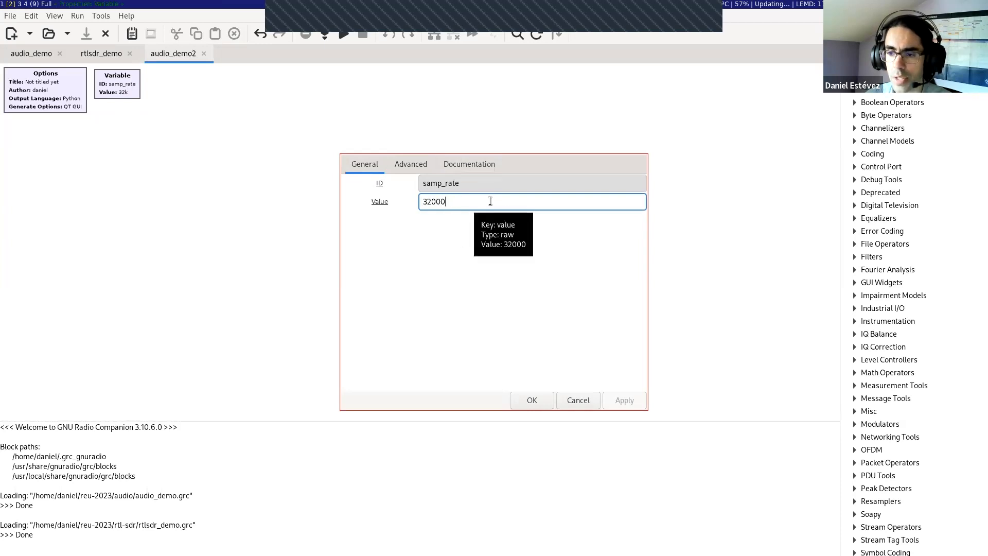
type("* 7")
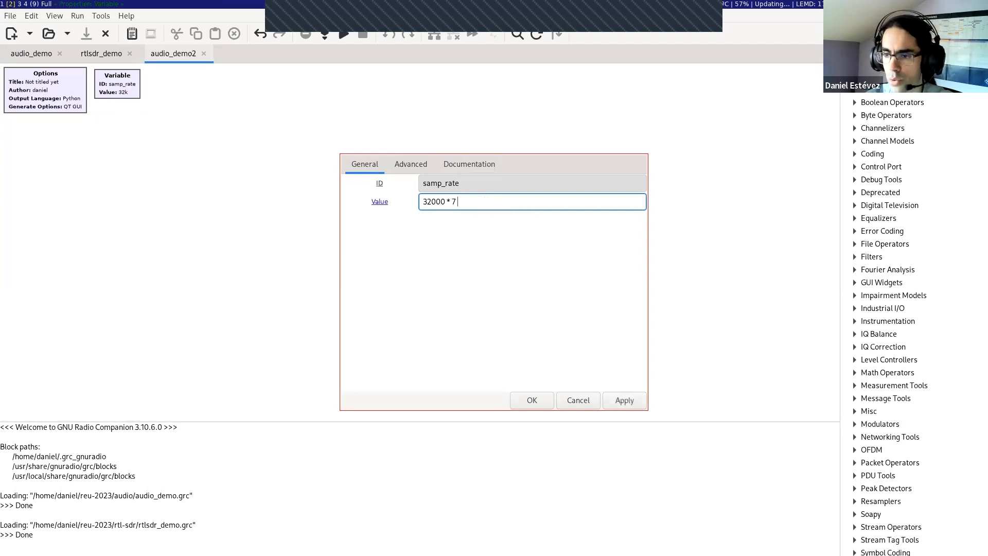
type(" + 7 ")
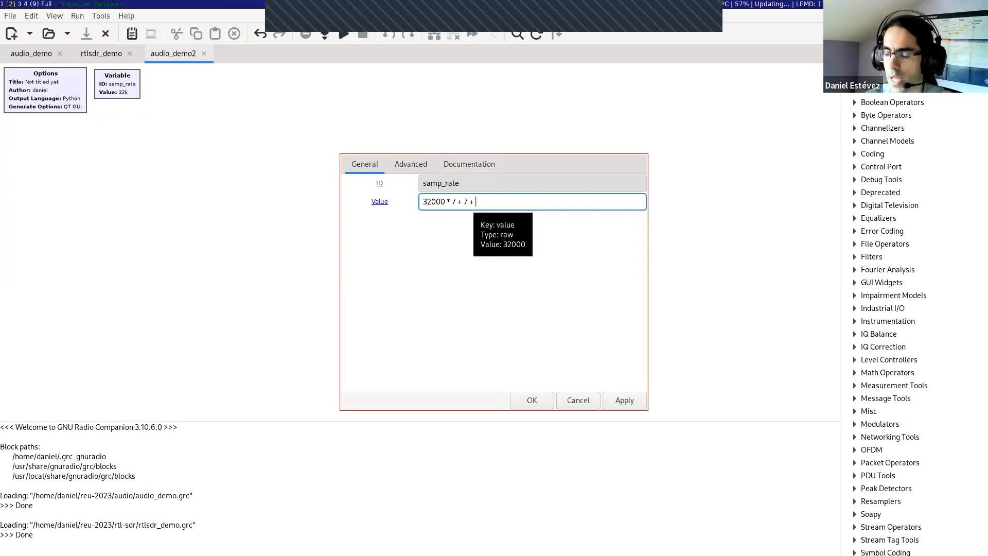
type("+ 2**8")
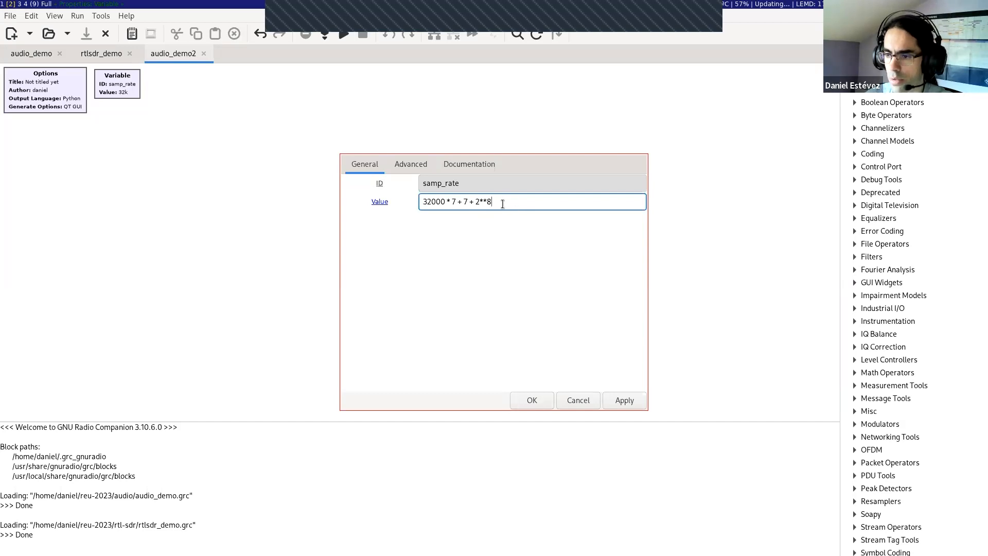
left_click(500, 186)
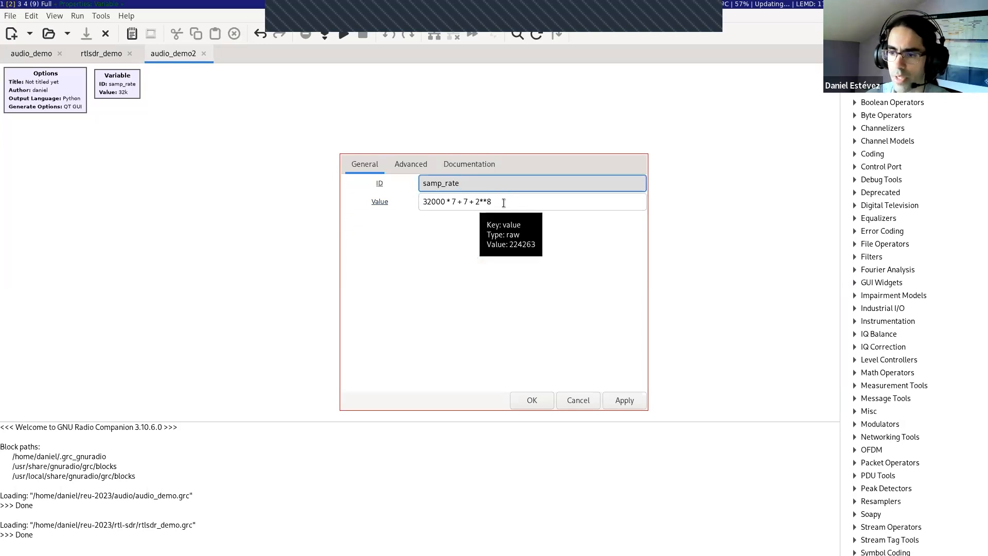
left_click(504, 202)
triple_click(504, 202)
left_click(523, 203)
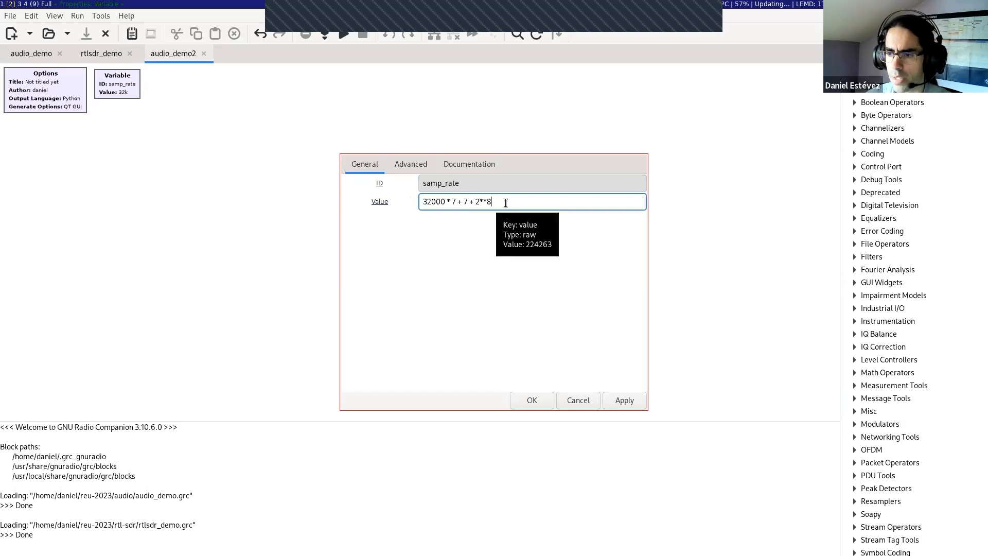
left_click(532, 403)
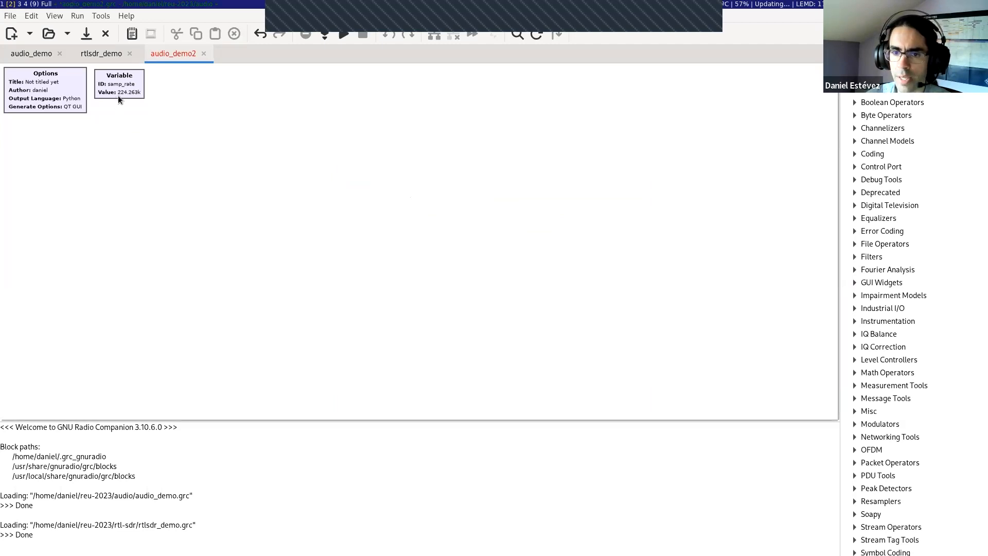
Step: Set the samp_rate variable to 48000 and save the flow graph
double_click(131, 94)
left_click(512, 196)
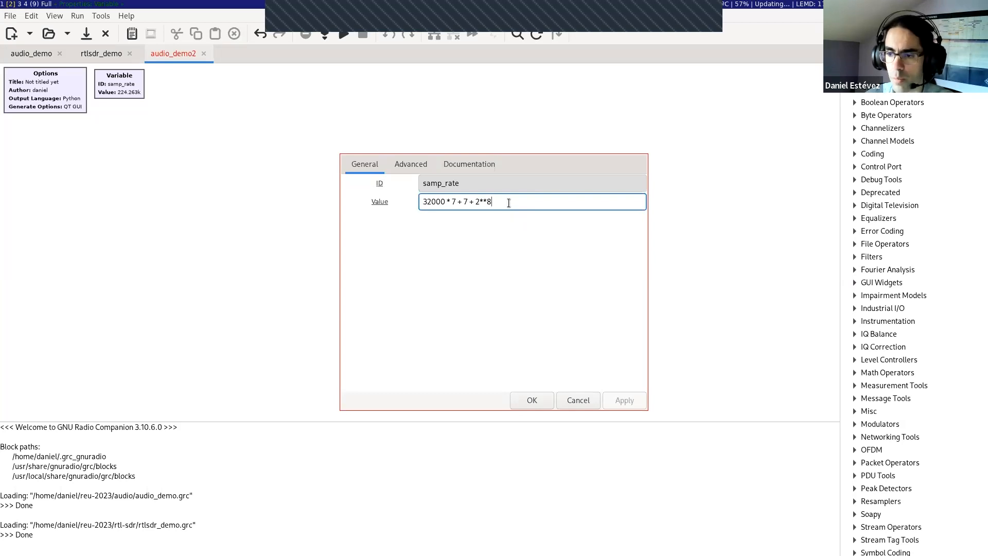
left_click_drag(509, 203, 446, 203)
key("BackSpace")
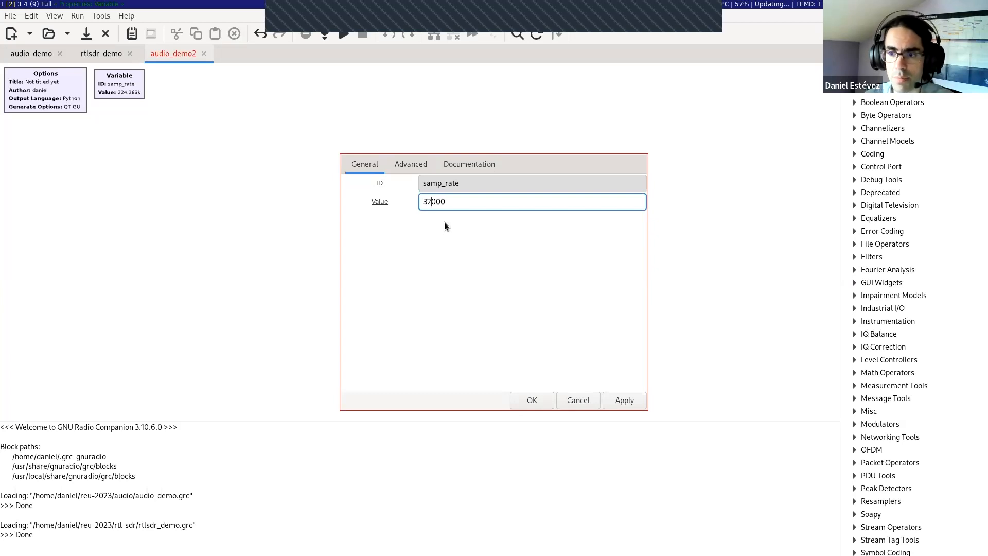
key("BackSpace")
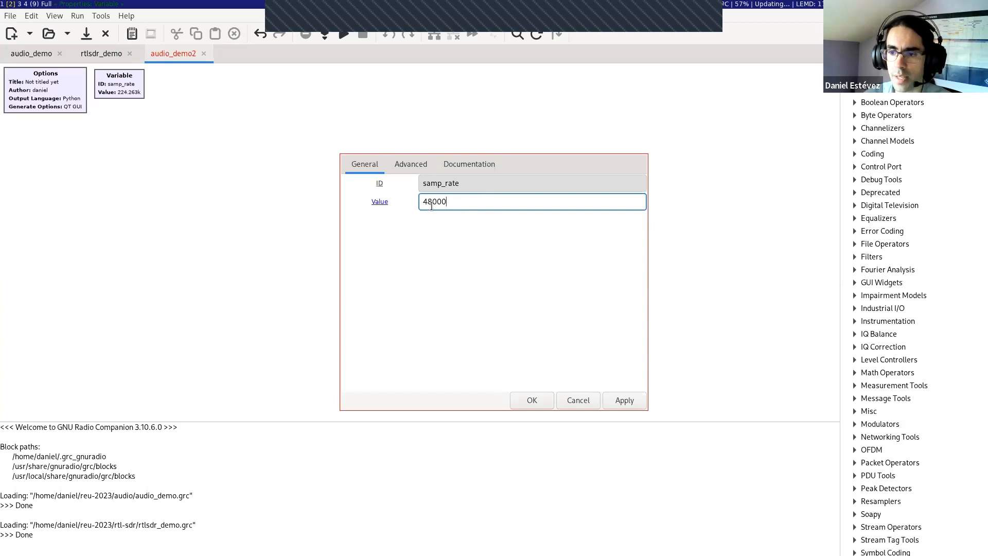
left_click(476, 188)
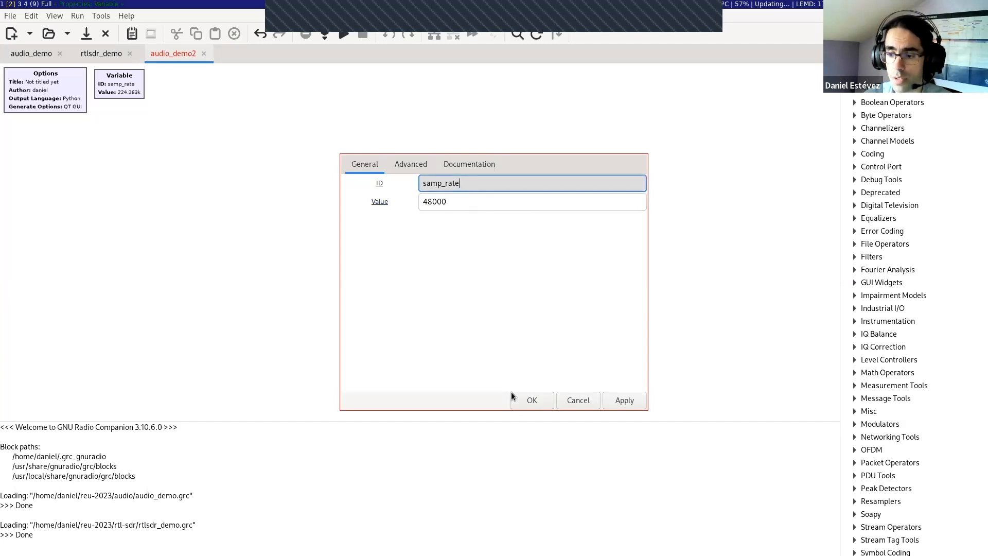
key("Tab")
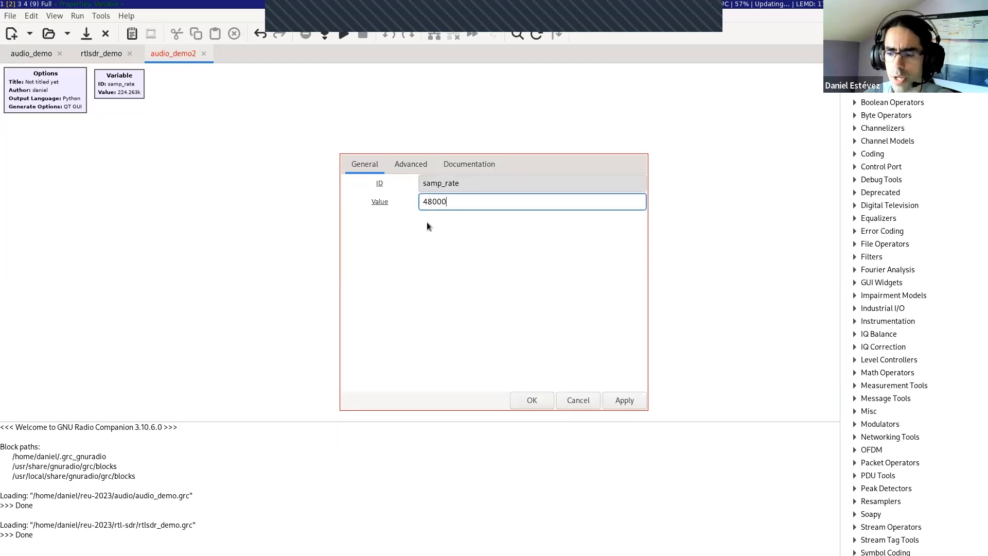
left_click_drag(423, 203, 468, 201)
left_click(468, 201)
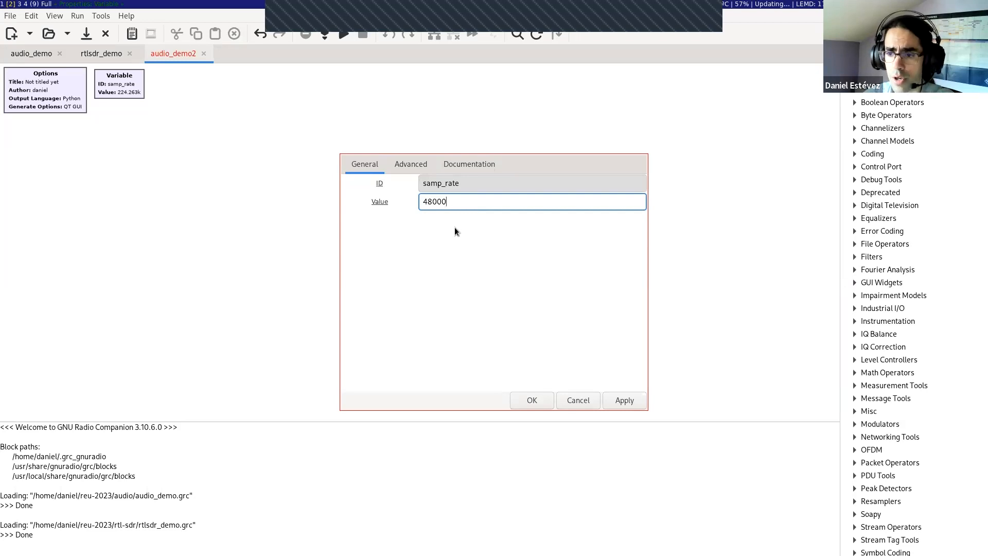
left_click_drag(424, 203, 435, 200)
left_click(449, 201)
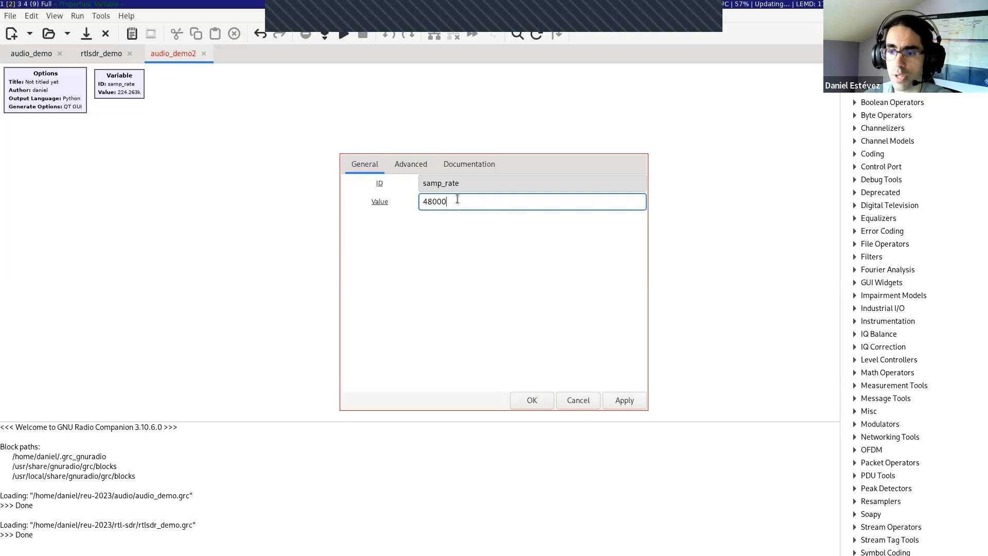
left_click_drag(429, 202, 424, 201)
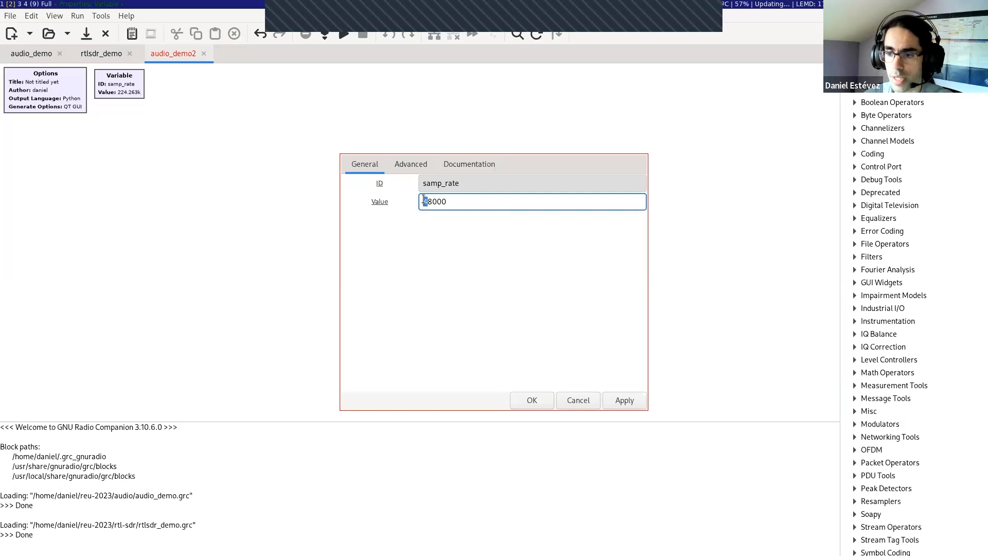
left_click(526, 394)
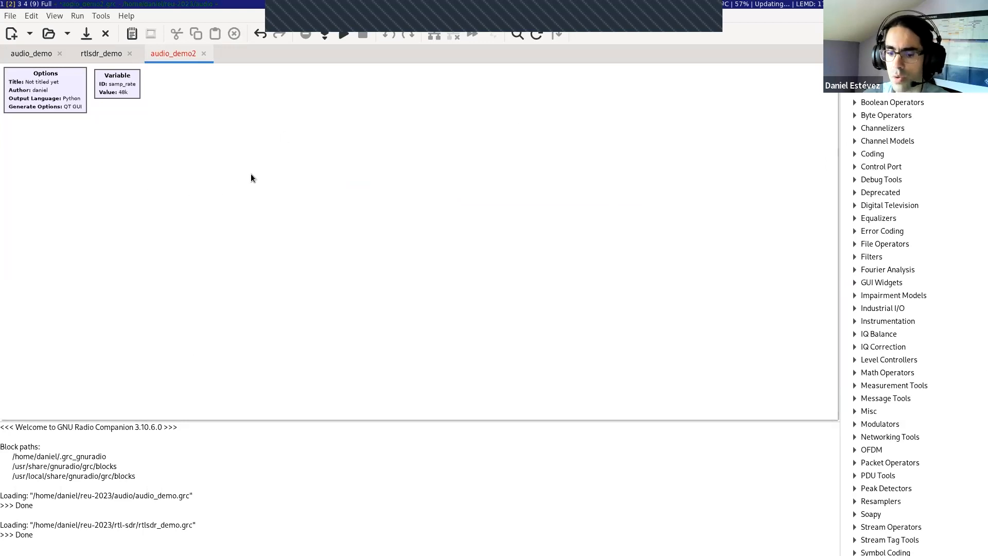
key("ctrl+s")
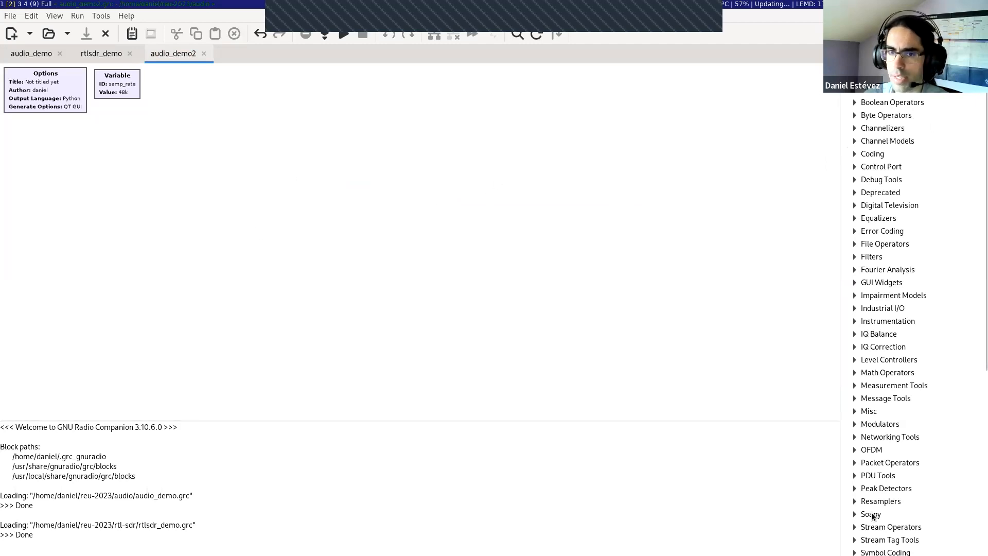
Step: Hide the block tree panel and show it again
left_click(51, 16)
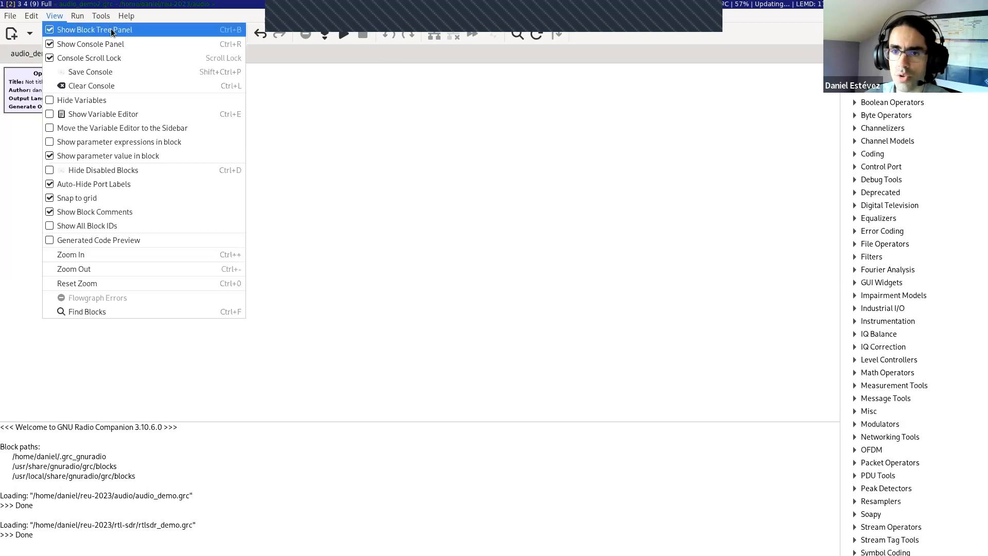
left_click(57, 31)
left_click(53, 16)
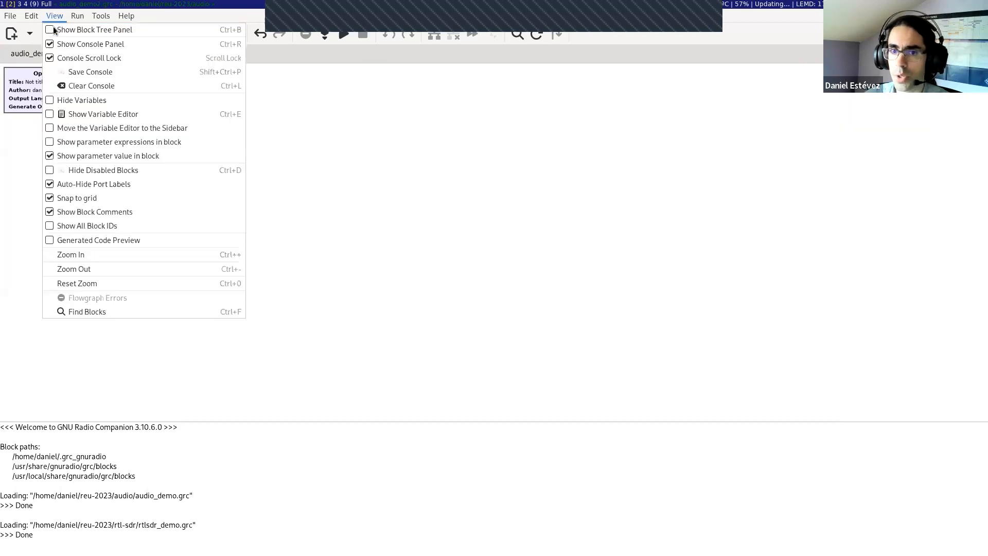
left_click(54, 30)
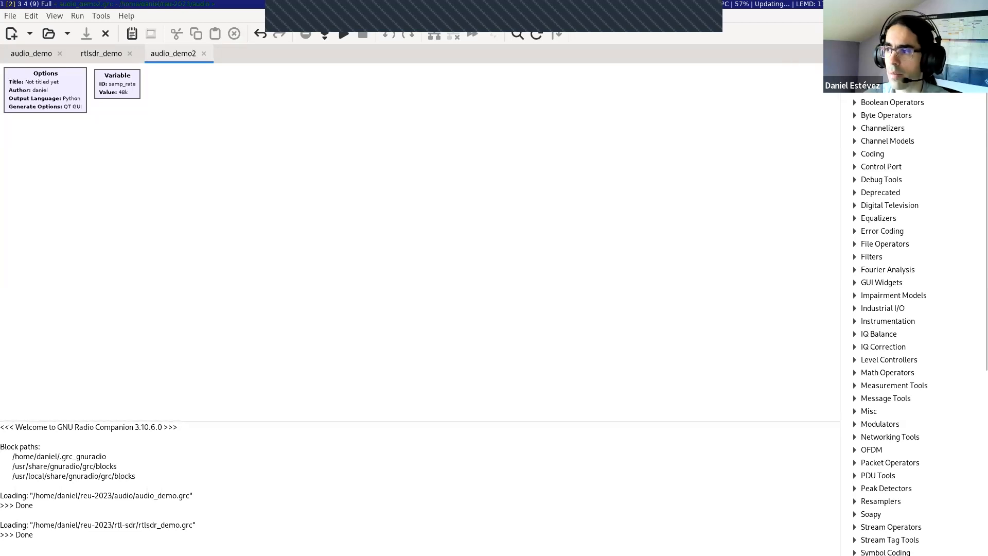
Step: Add an Audio Source block from the Core Audio category to the canvas, below the Options block
scroll(913, 309, "up", 3)
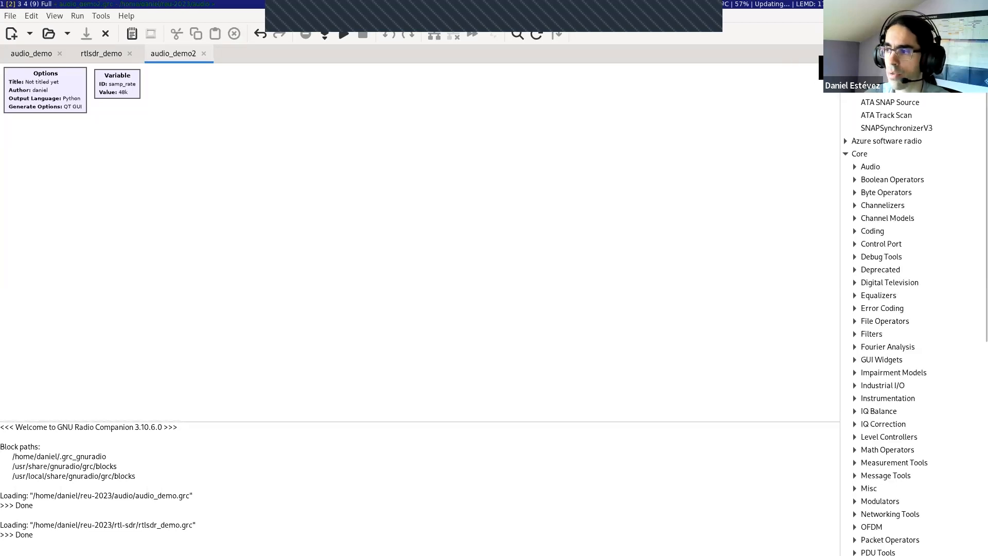
scroll(914, 308, "down", 3)
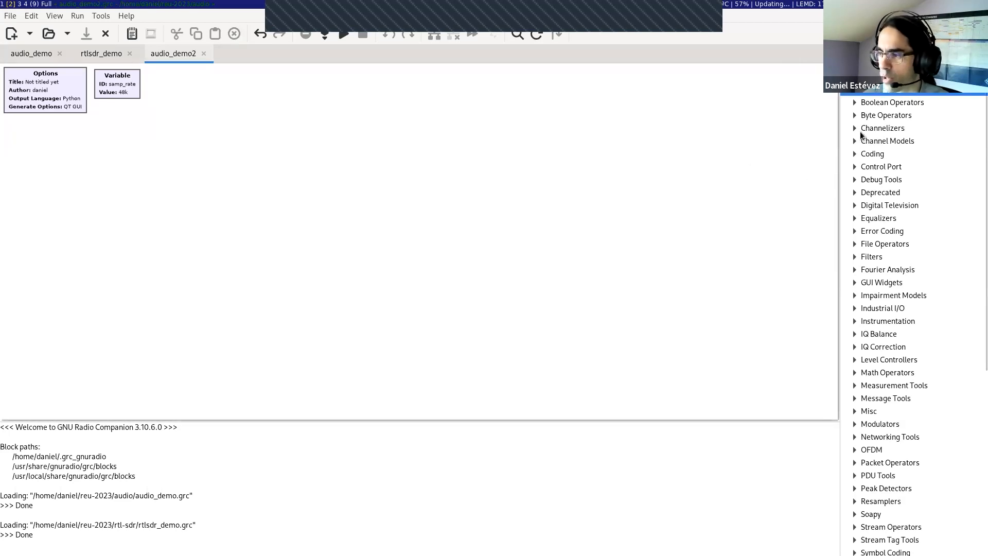
left_click(857, 100)
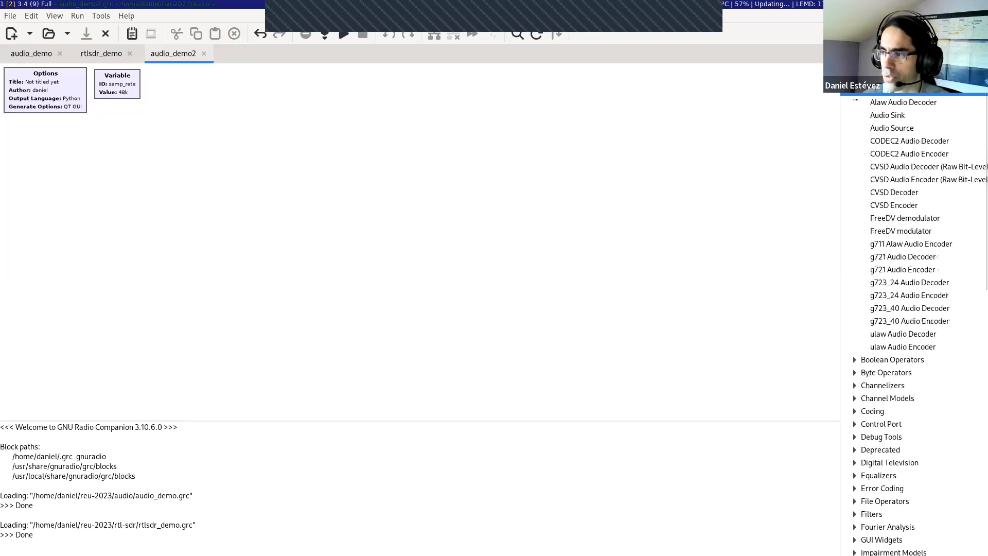
left_click(891, 130)
left_click_drag(890, 131, 70, 163)
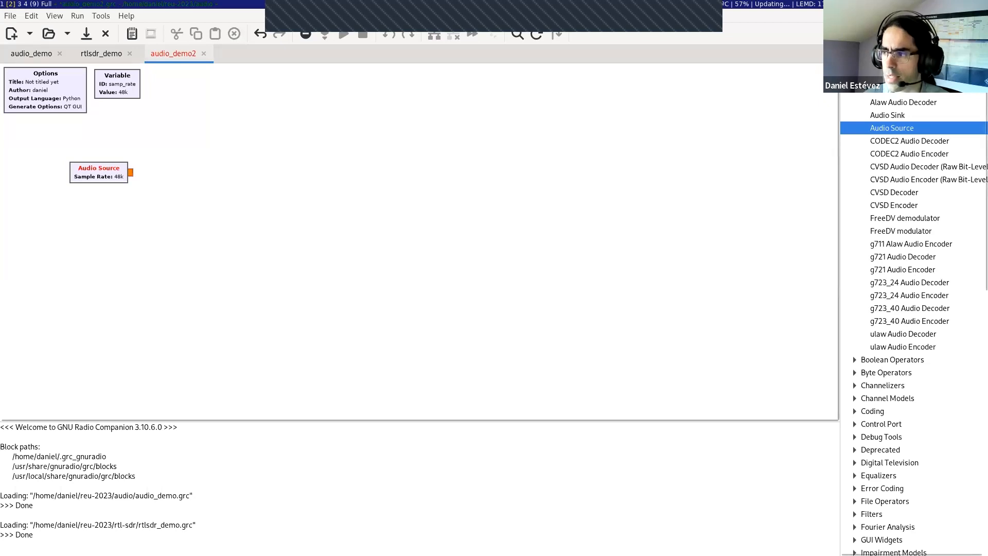
scroll(862, 143, "down", 5)
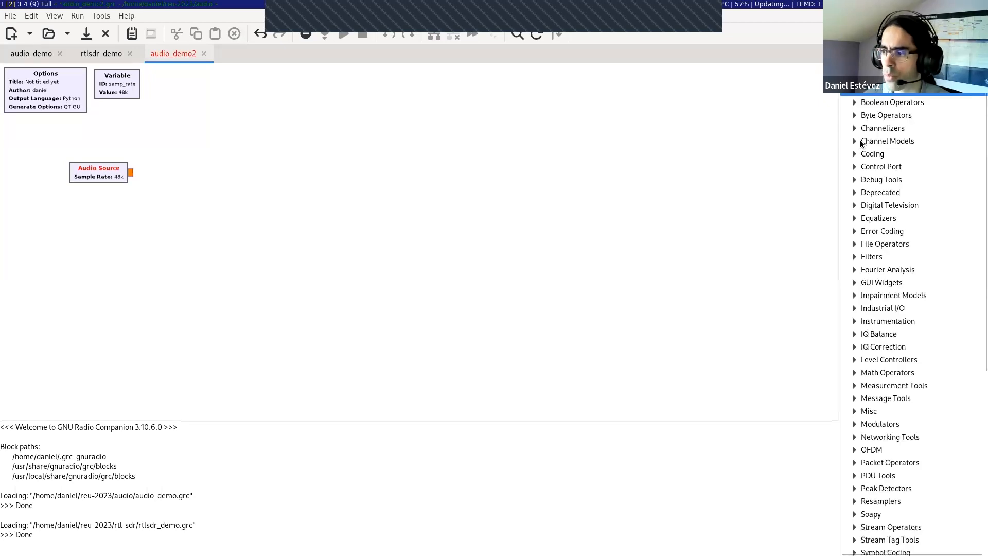
Step: Browse the Core block categories and search the block library for audio
left_click(855, 283)
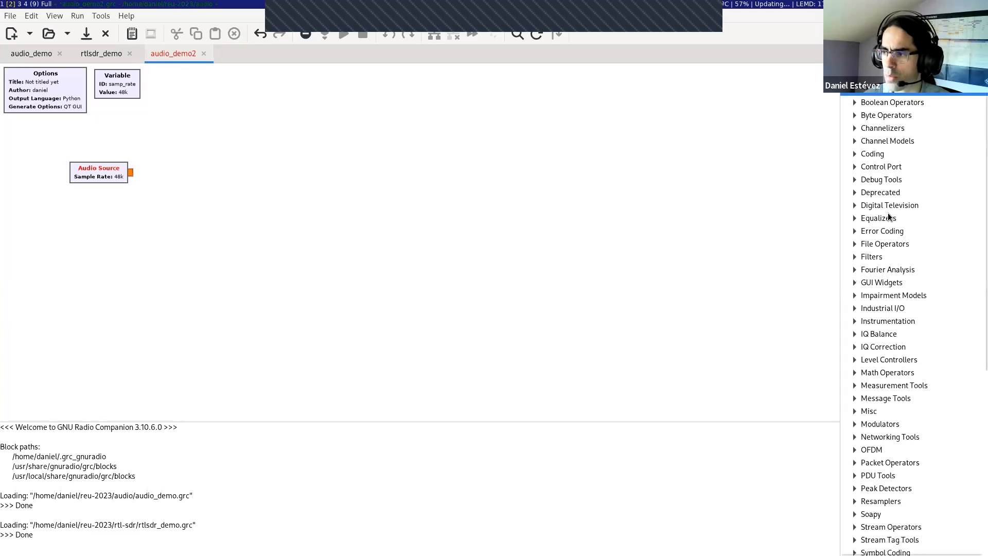
scroll(855, 287, "down", 15)
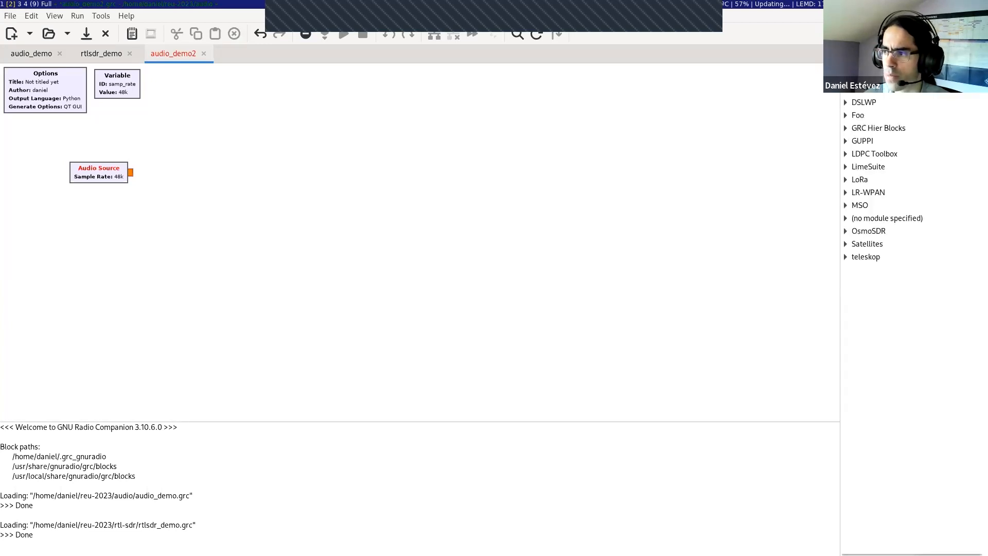
scroll(890, 309, "up", 15)
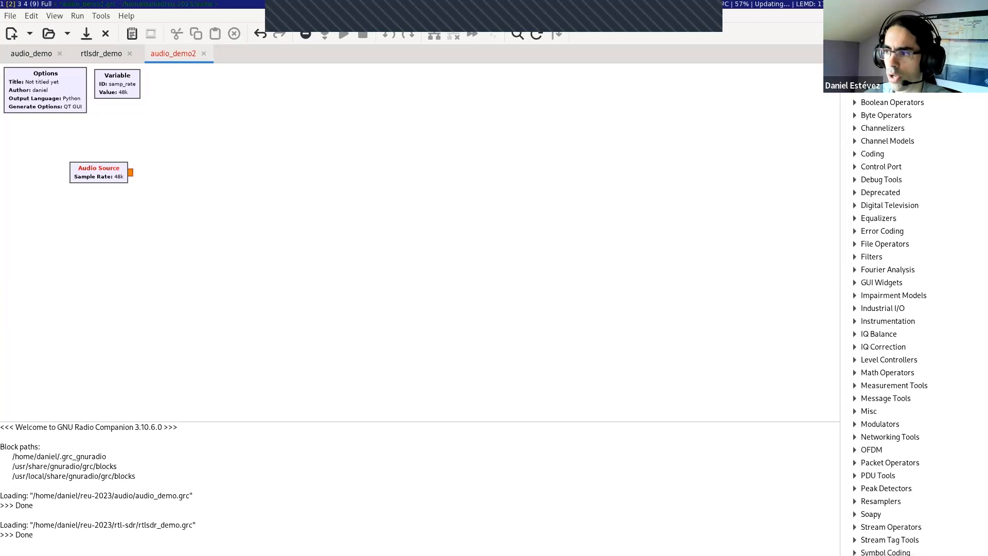
scroll(890, 103, "up", 1)
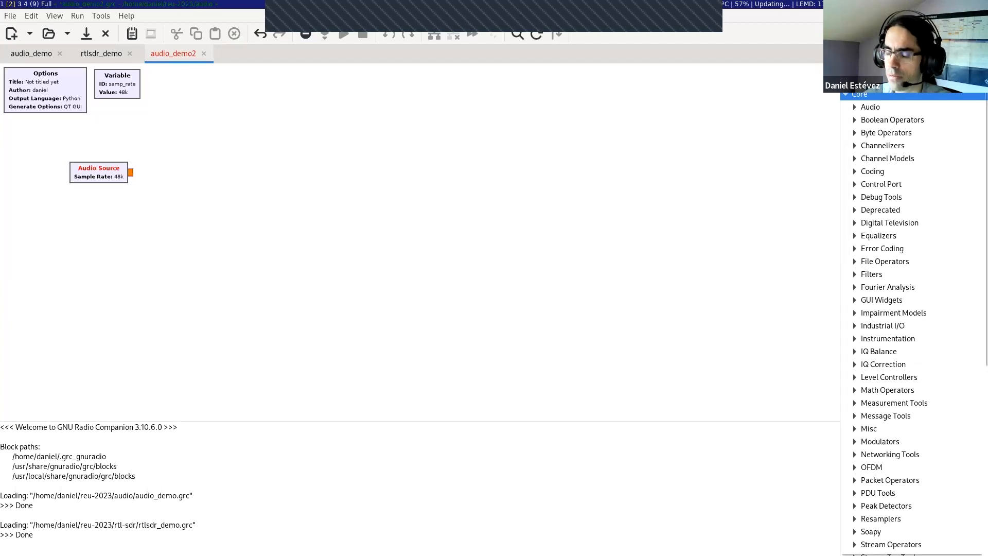
type("audio")
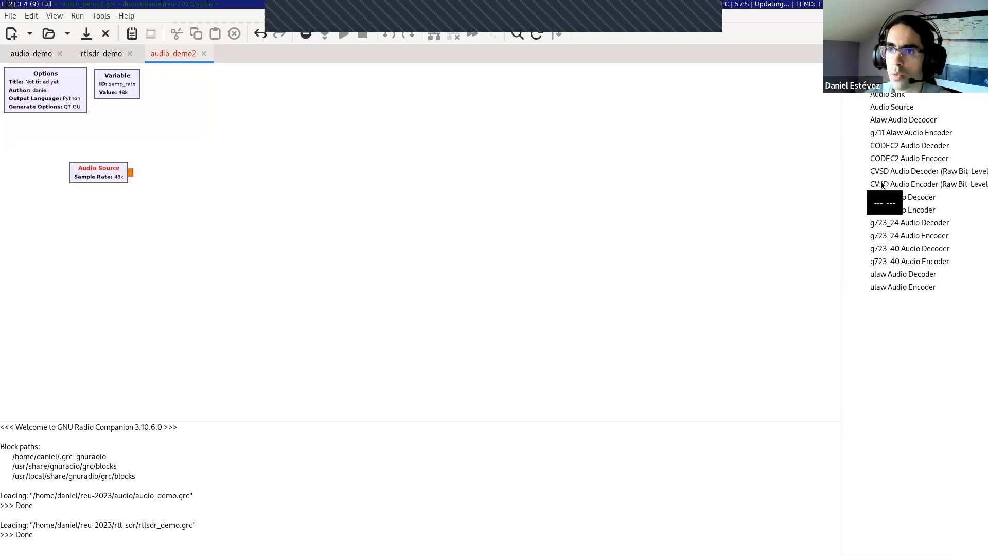
Step: Replace the block library search with multiply, and close the search once the matching blocks are listed
key("BackSpace")
key("BackSpace")
type("multi")
key("BackSpace")
type("iply")
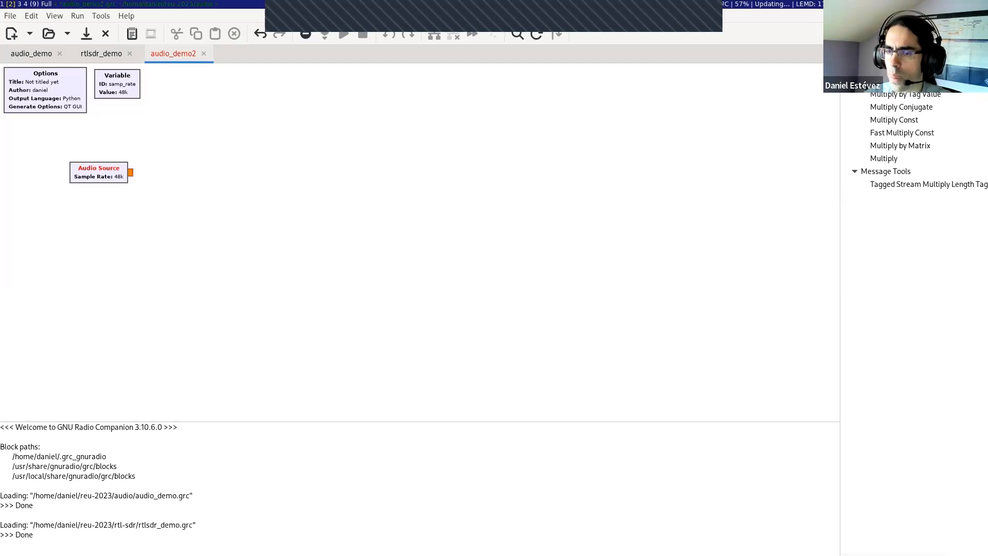
key("Escape")
Step: Shift the Audio Source block slightly left on the canvas and turn off auto-hiding of the port labels
left_click_drag(97, 177, 73, 175)
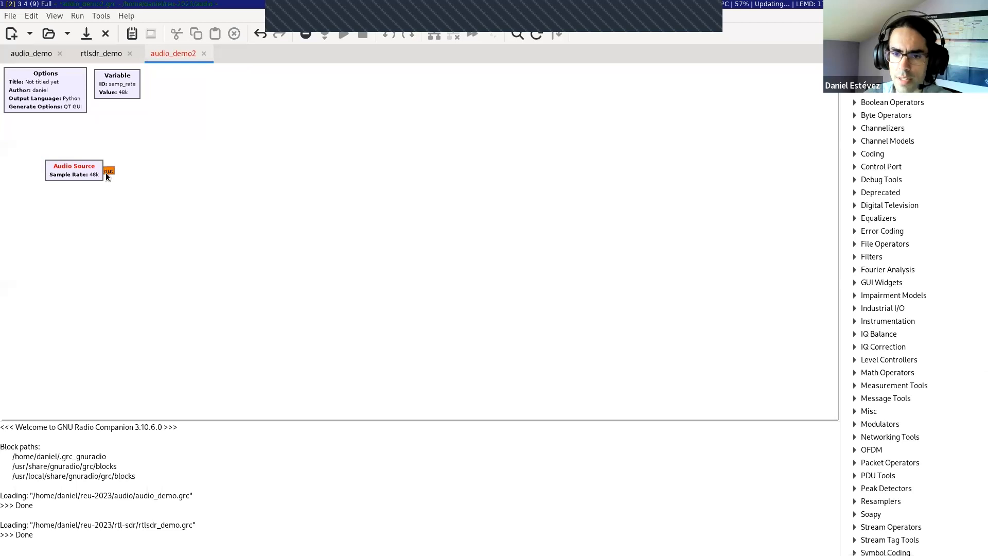
left_click(54, 15)
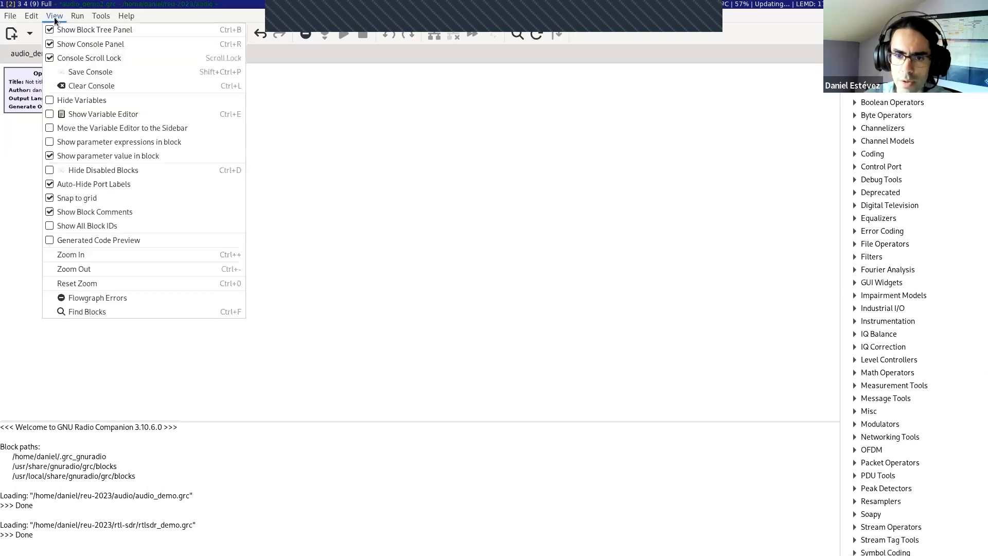
left_click(70, 189)
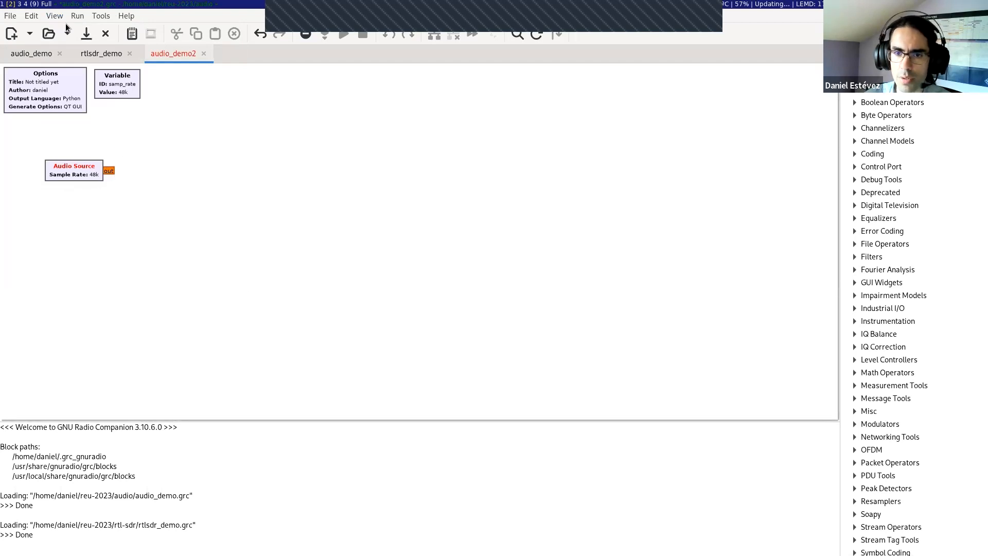
Step: View the port labels in the audio_demo flow graph and turn auto-hiding of port labels back on
left_click(42, 53)
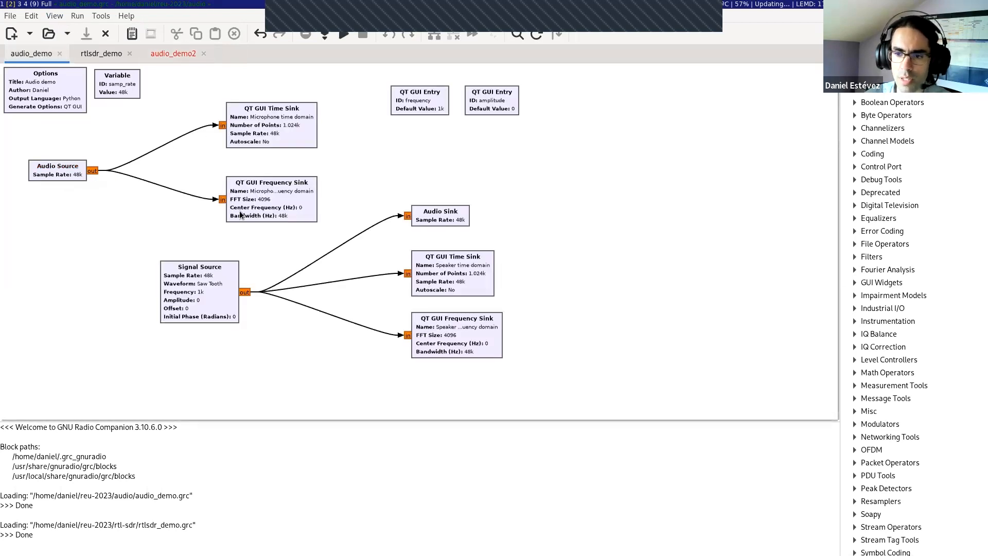
left_click(54, 16)
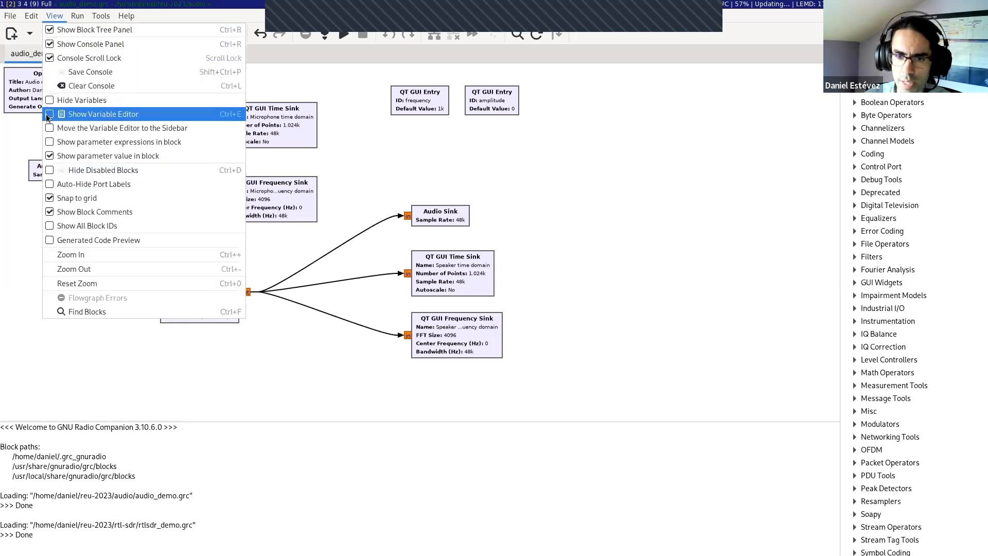
left_click(48, 184)
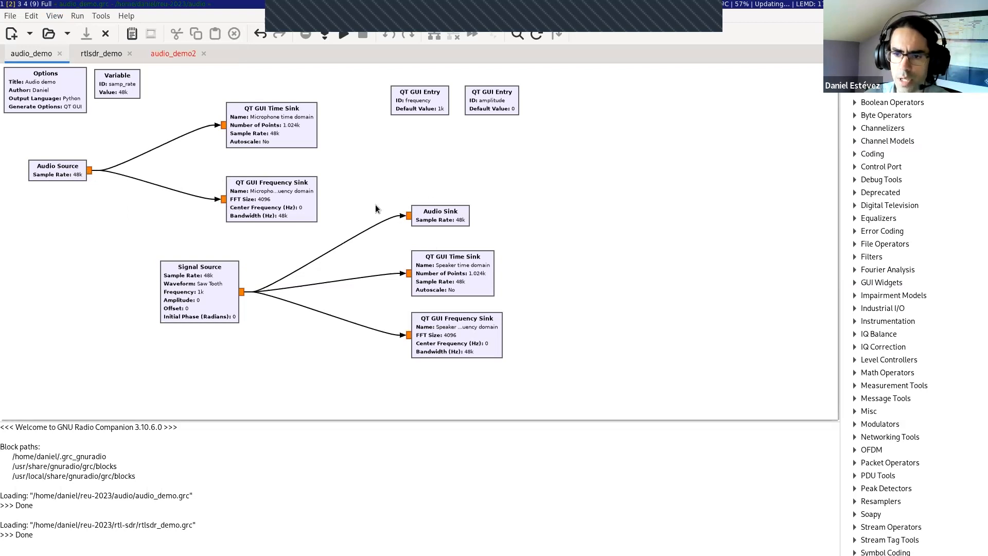
Step: Return to the audio_demo2 flow graph and move the Audio Source block further left, below the Options block
left_click(174, 53)
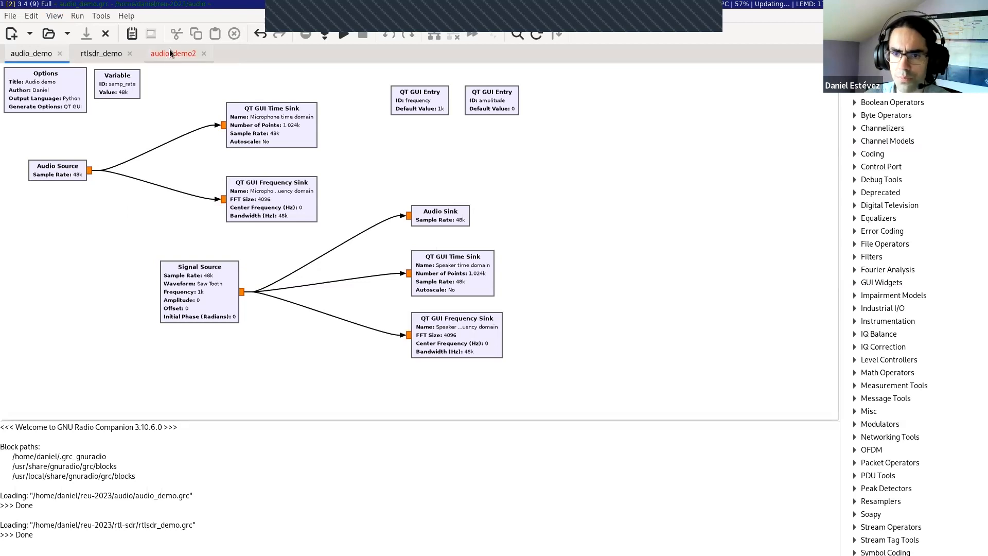
left_click_drag(84, 168, 64, 170)
left_click(77, 157)
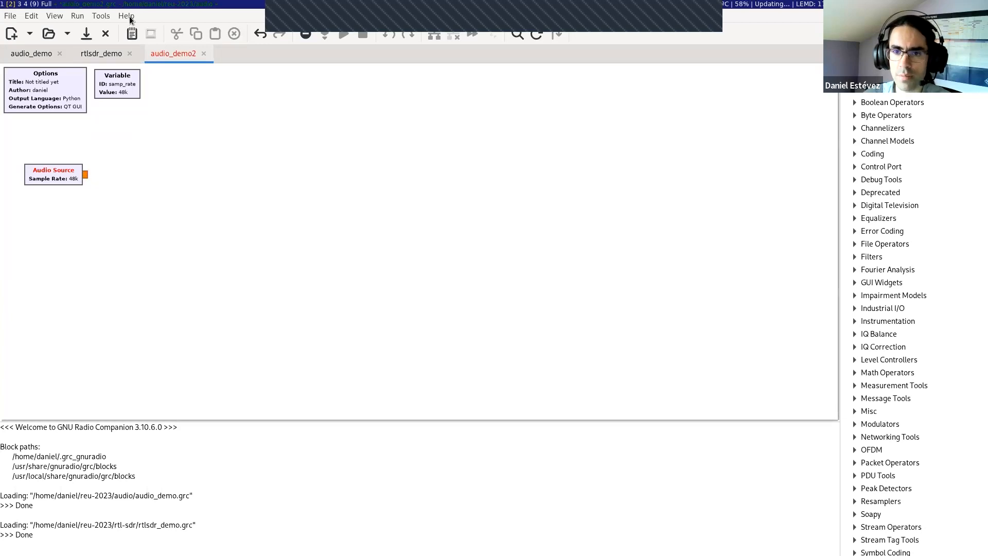
Step: Open the color mapping of the port data types and enlarge its window to view the full list
left_click(103, 16)
mouse_move(126, 16)
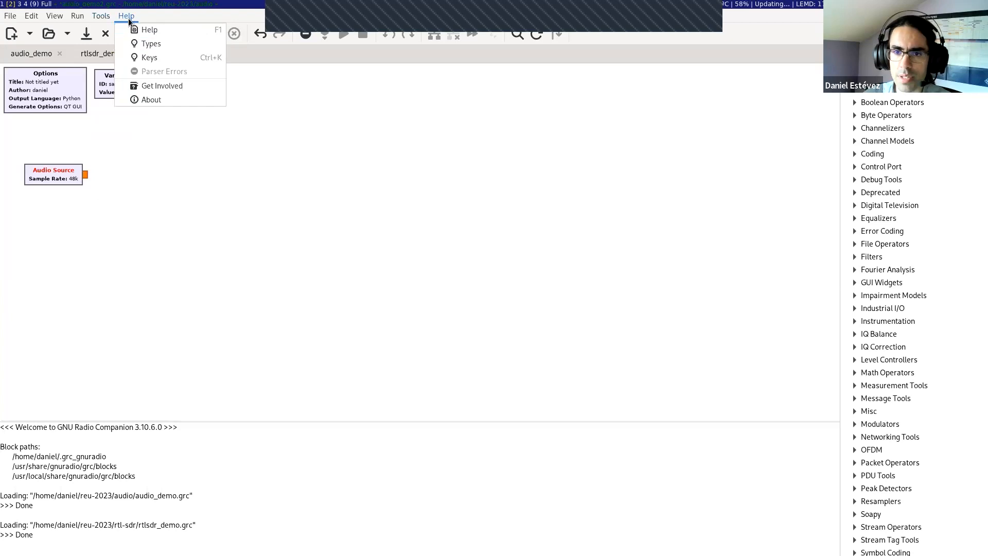
left_click(152, 44)
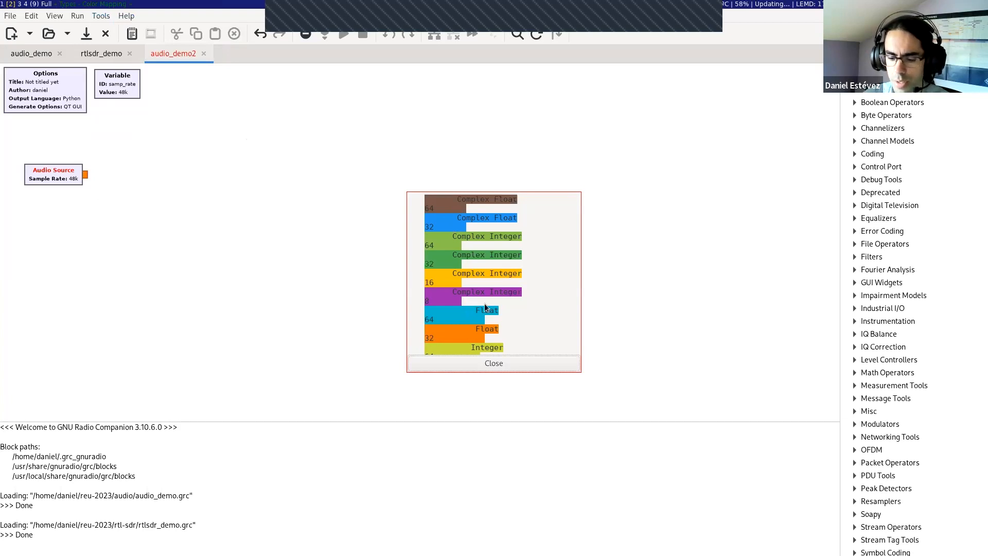
key("alt+t")
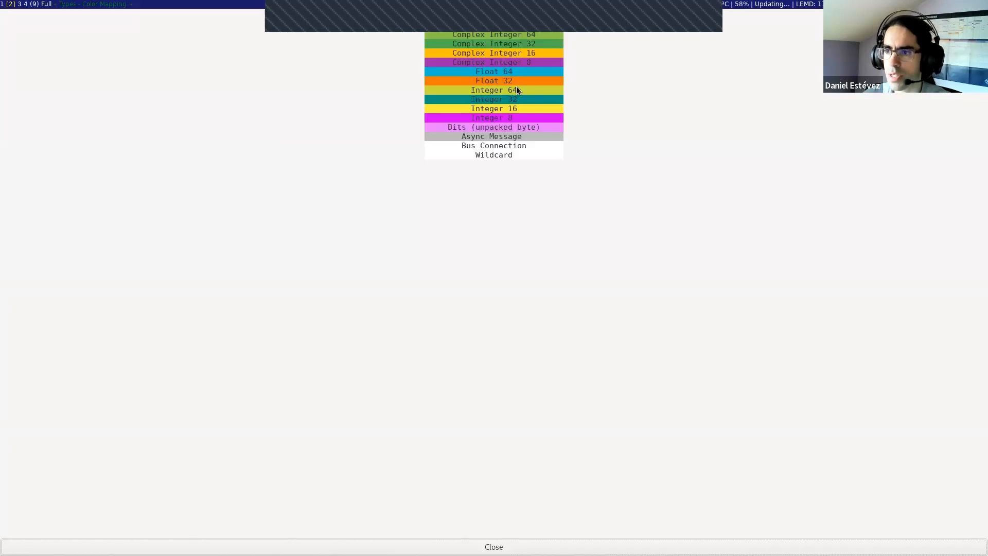
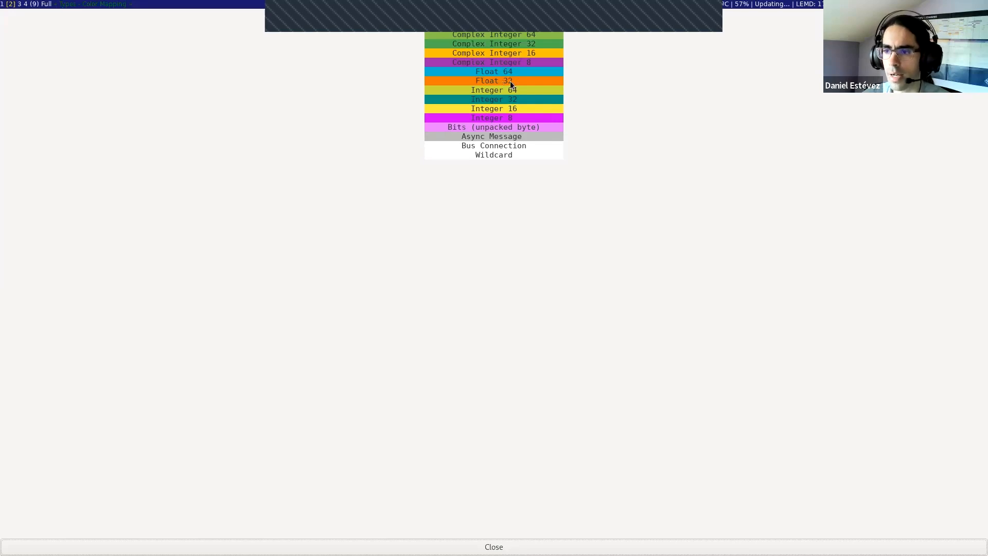
Step: Review the port data type color mapping and close it to return to the audio_demo2 flow graph
mouse_move(516, 23)
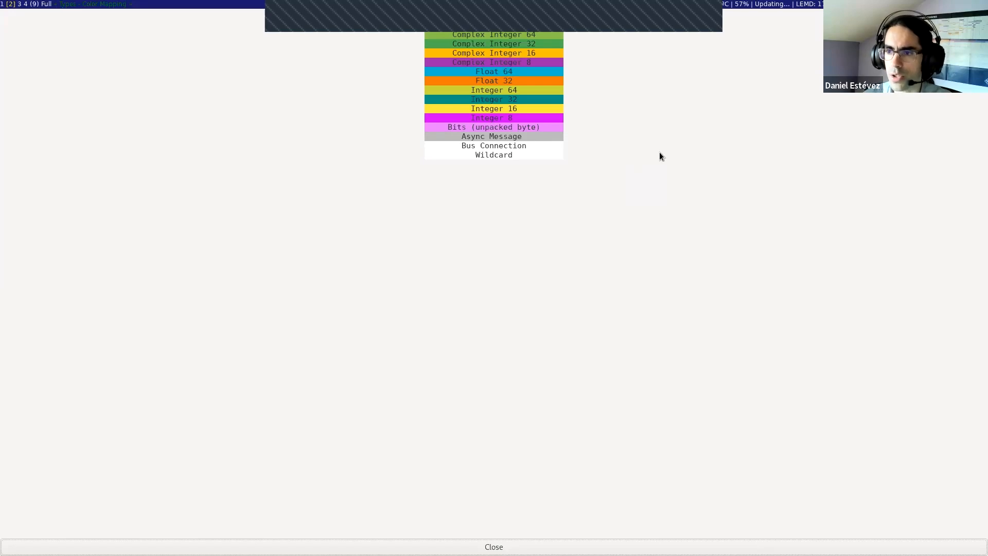
key("Escape")
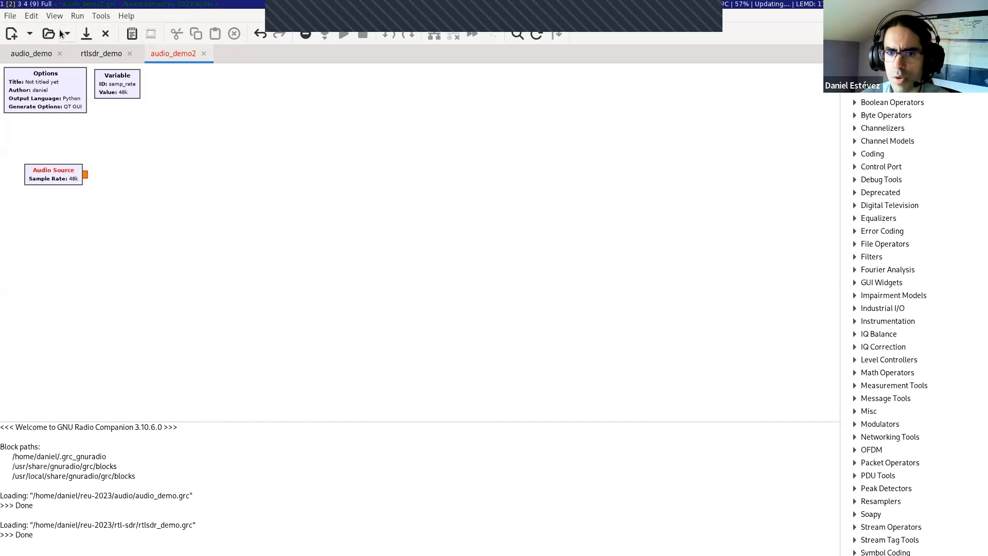
left_click(10, 17)
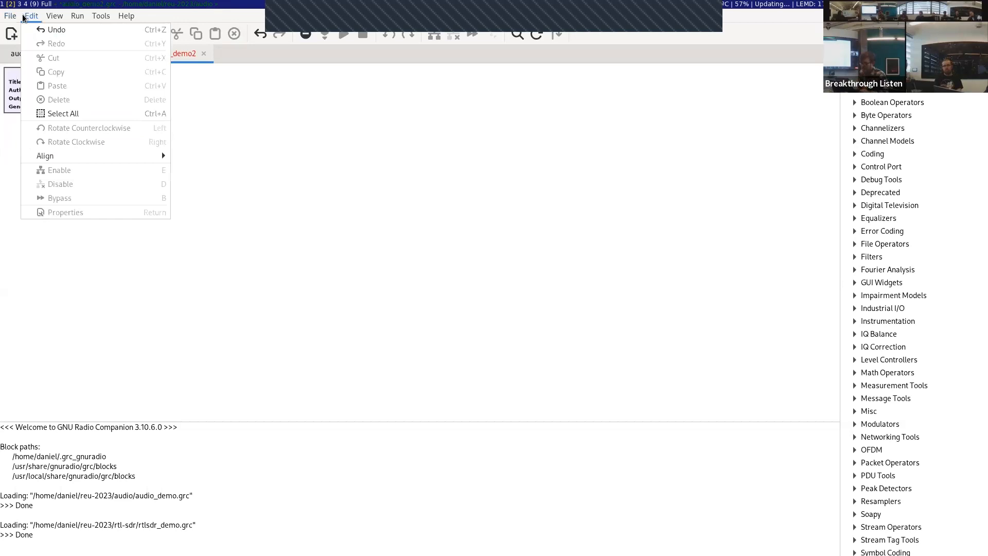
left_click(27, 17)
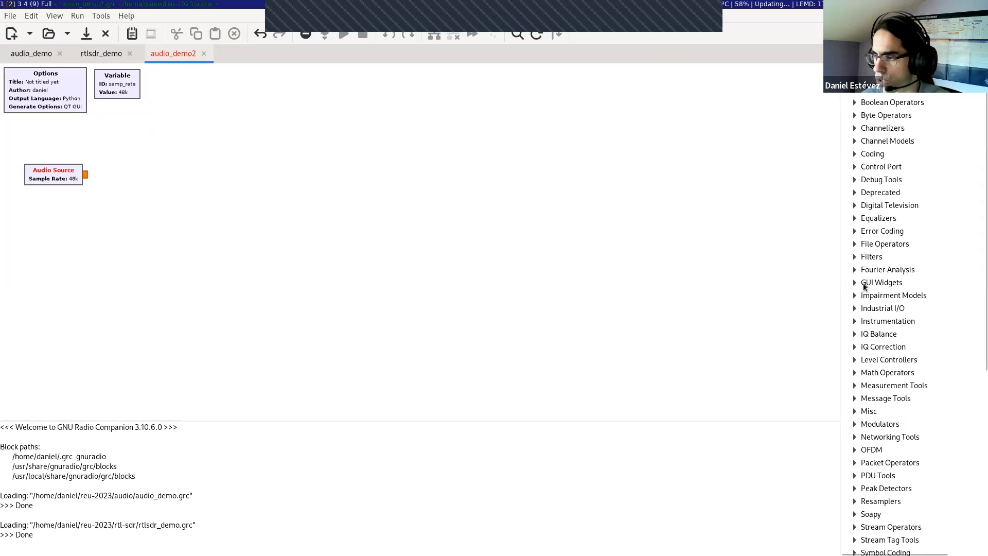
Step: Add a QT GUI Time Sink from the QT instrumentation blocks to the canvas, to the right of the Audio Source
left_click(854, 320)
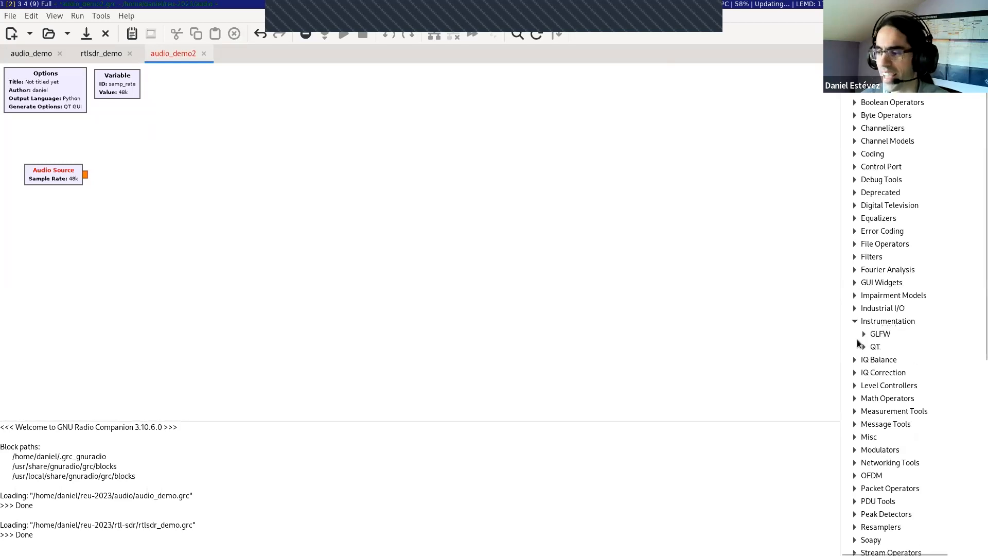
left_click(862, 347)
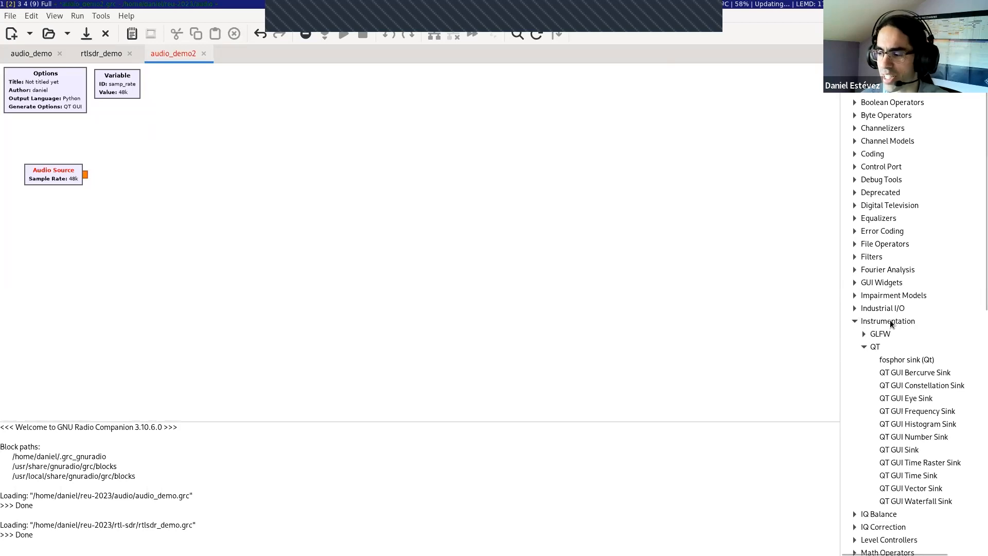
left_click(878, 319)
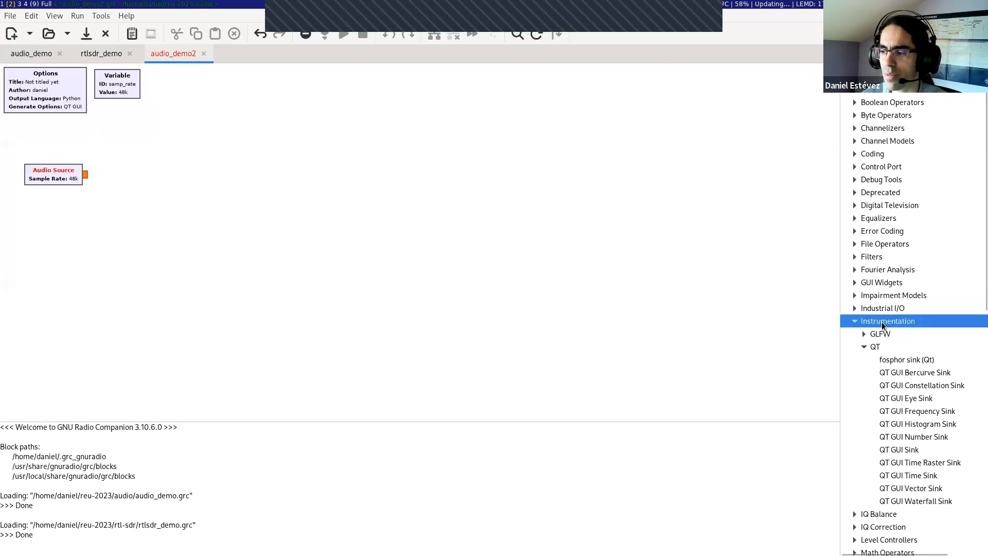
left_click(878, 348)
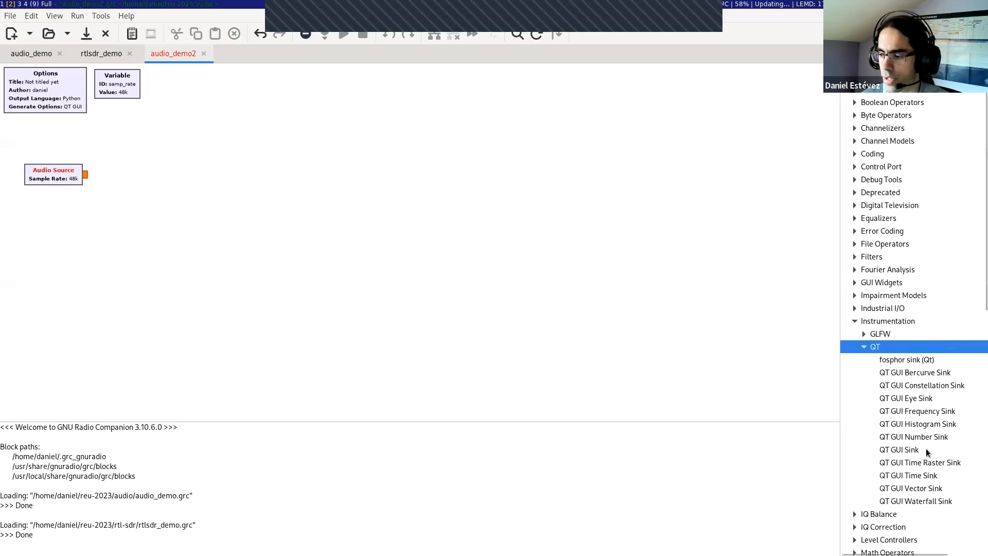
left_click_drag(915, 474, 250, 171)
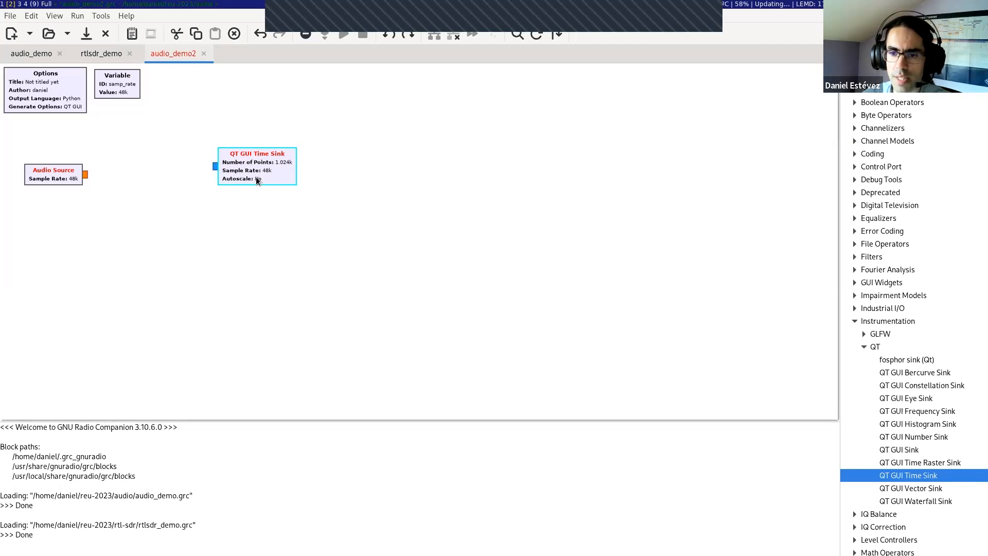
Step: Connect the Audio Source output to the QT GUI Time Sink input
left_click(86, 175)
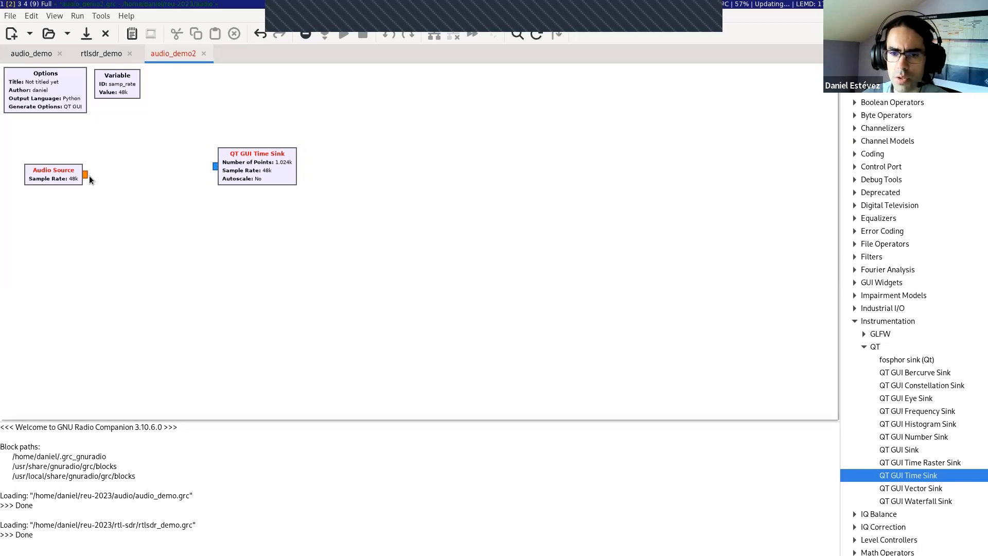
left_click(85, 175)
left_click(214, 167)
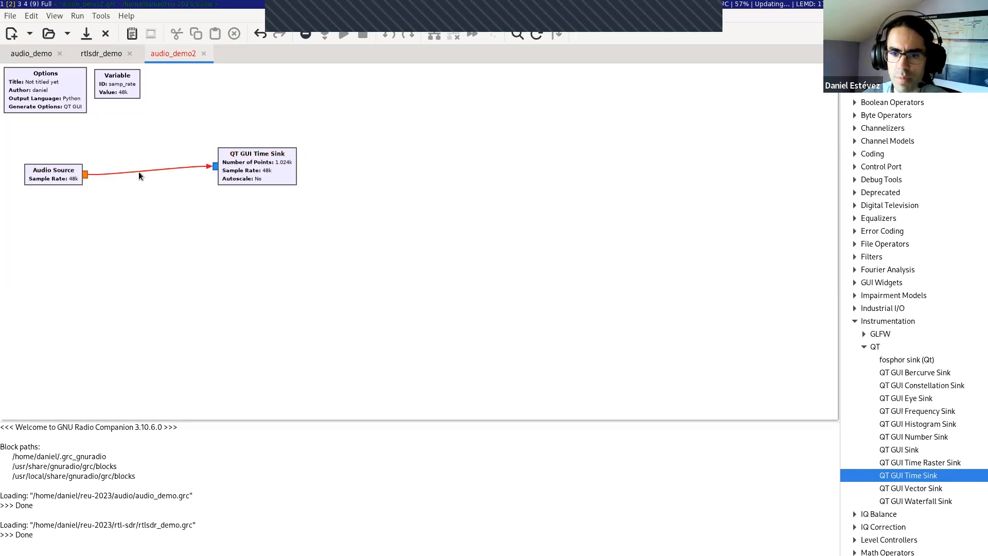
left_click(174, 168)
left_click(165, 175)
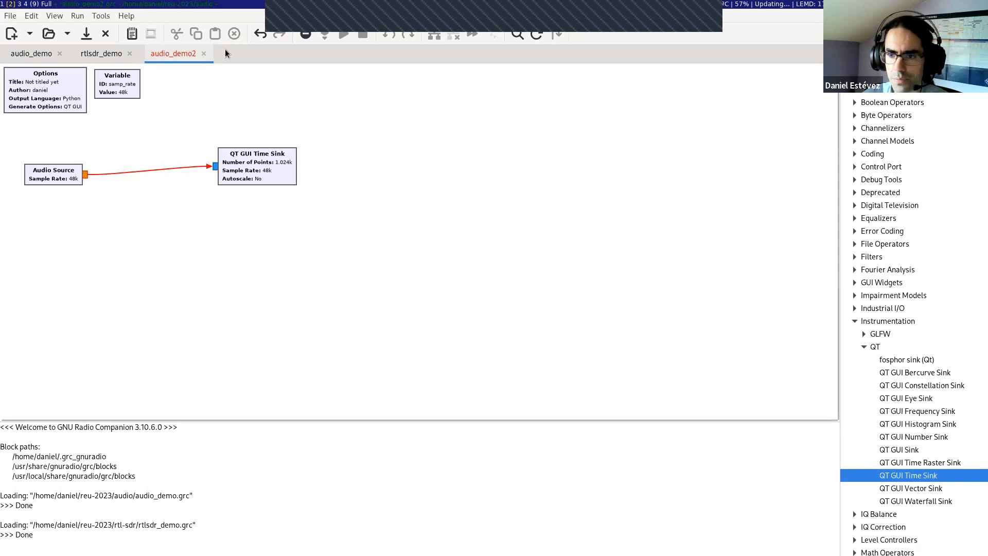
Step: Read the flow graph's full error messages about the connection between the Audio Source and the QT GUI Time Sink
left_click(305, 34)
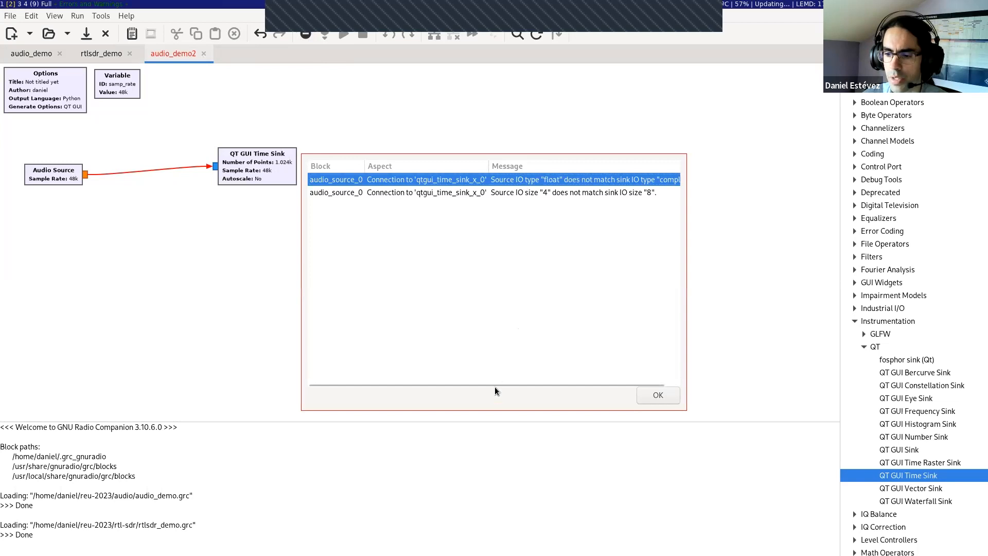
scroll(496, 382, "right", 2)
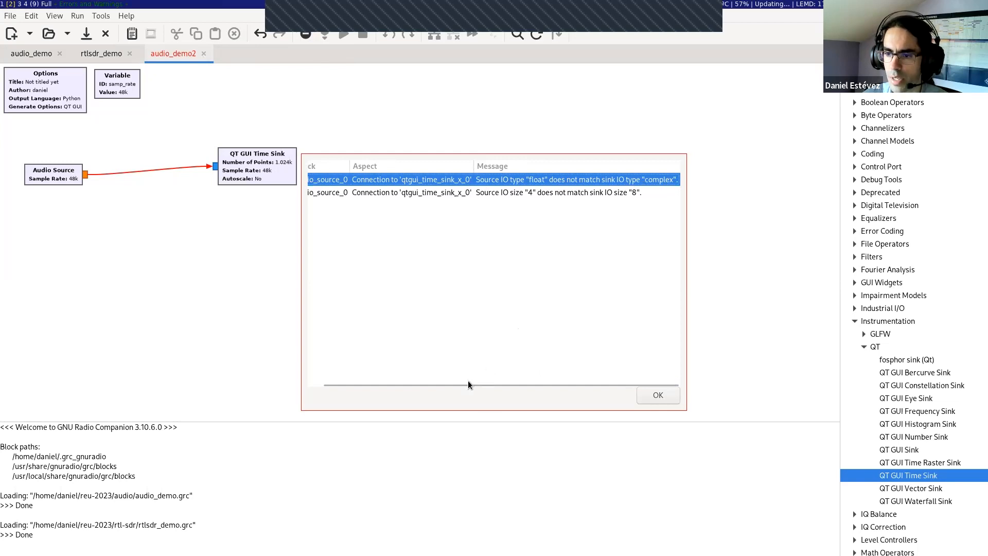
scroll(449, 383, "left", 2)
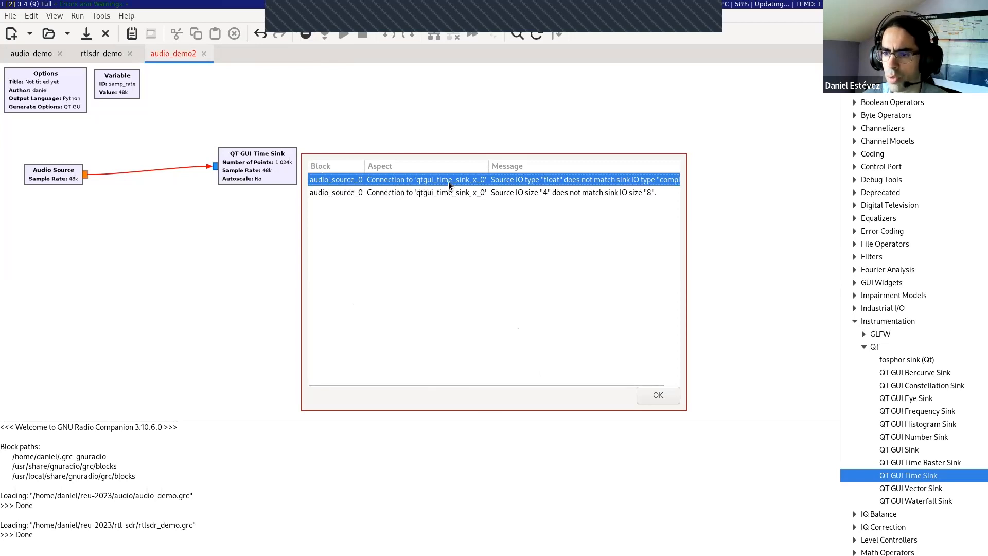
left_click(552, 193)
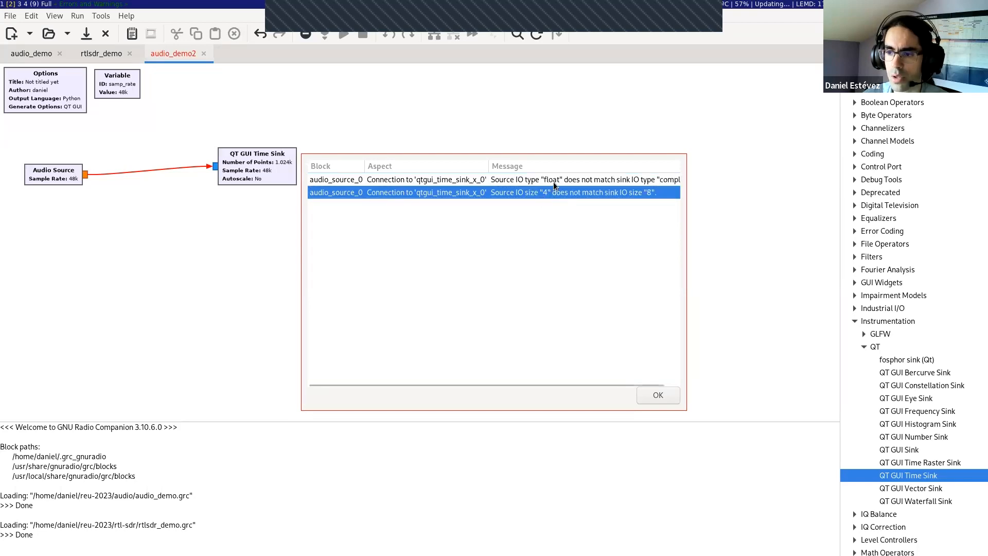
left_click(663, 181)
left_click_drag(535, 384, 591, 367)
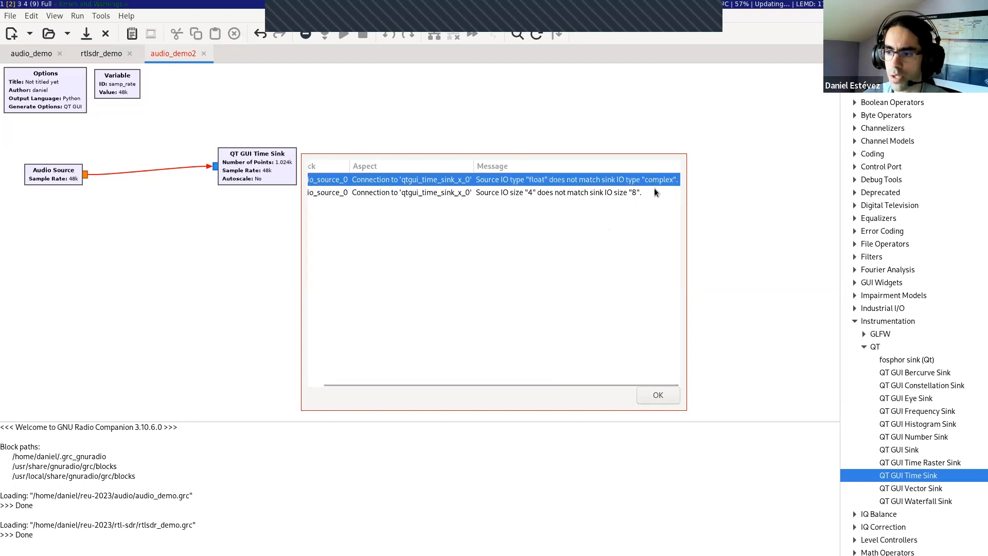
left_click(652, 393)
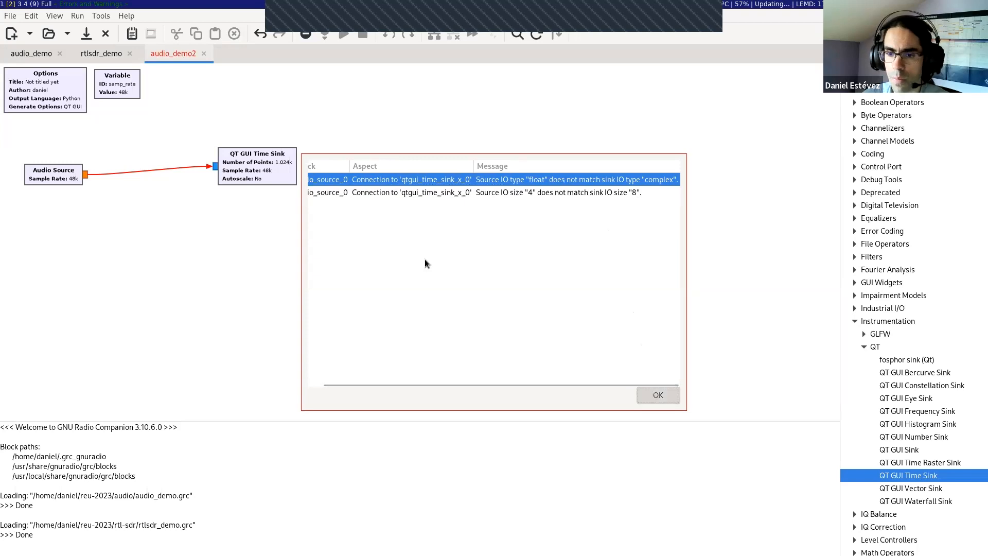
Step: Delete the connection and redraw it from the Audio Source output to the QT GUI Time Sink input
left_click(140, 170)
key("Delete")
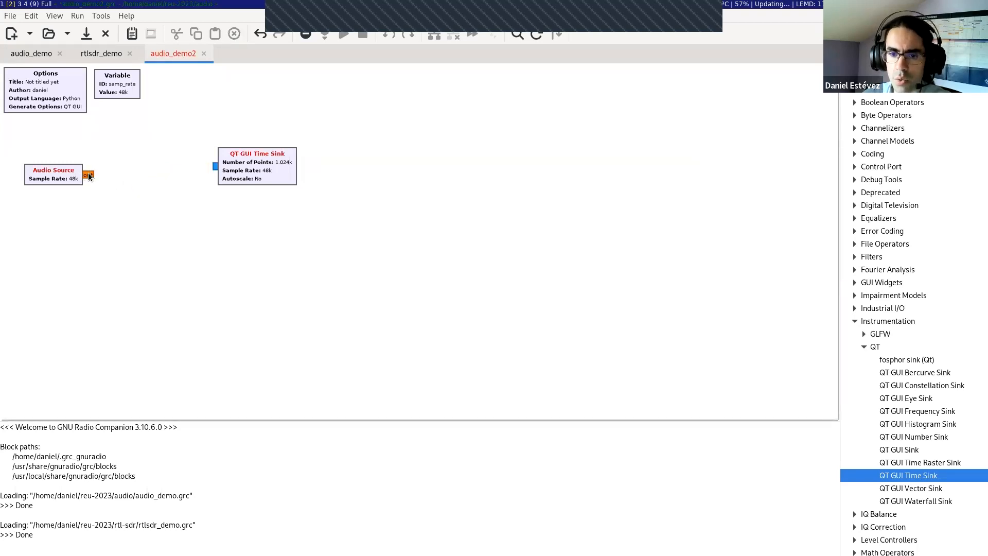
left_click_drag(86, 175, 215, 166)
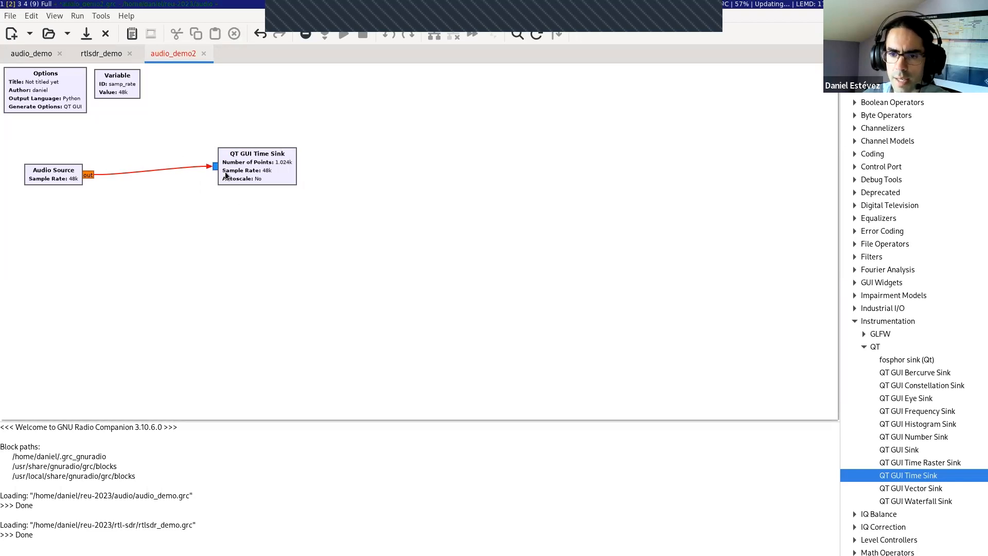
Step: Set the QT GUI Time Sink's type to Float and apply the change
double_click(284, 180)
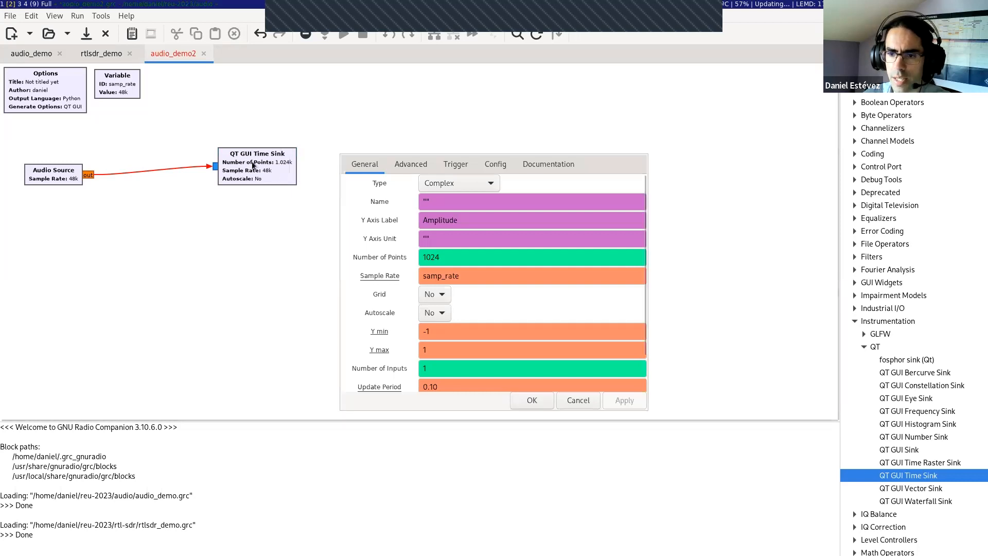
left_click(452, 183)
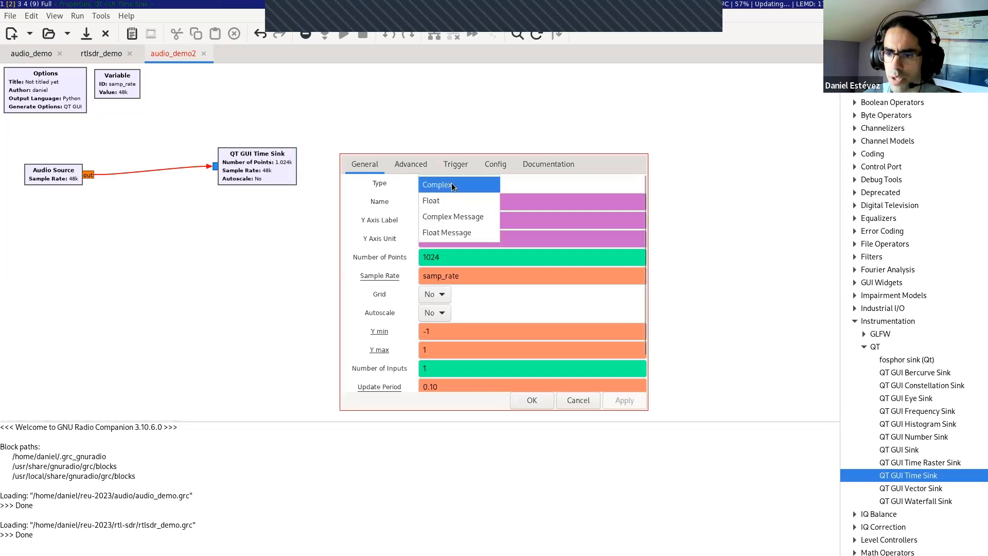
left_click(448, 201)
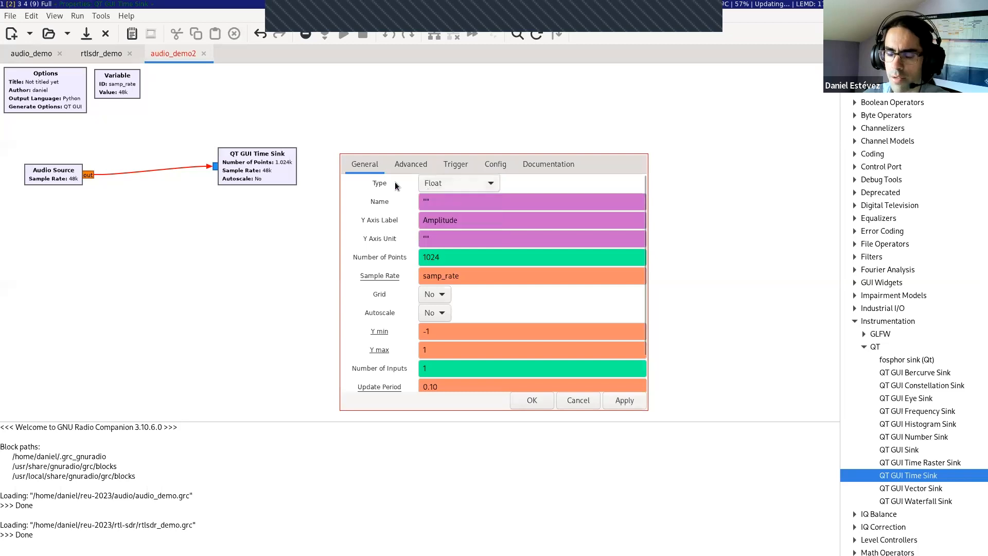
left_click(616, 403)
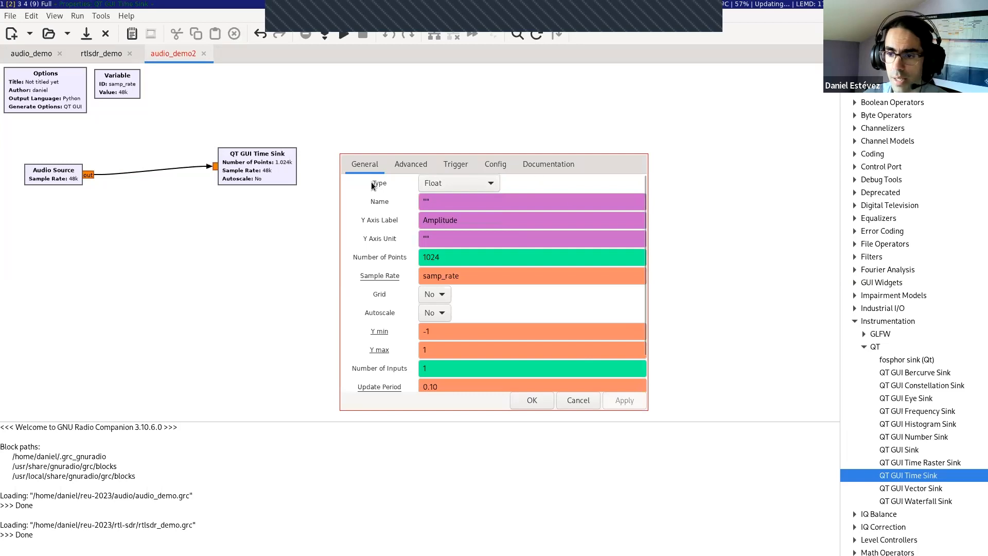
left_click(531, 401)
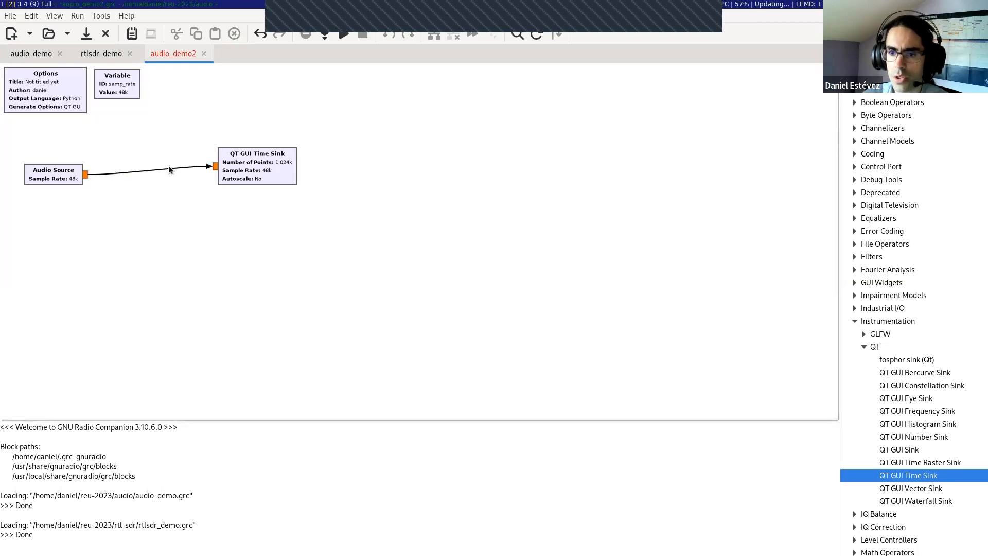
Step: Generate the flow graph's Python file and point out its file path in the console output
left_click(325, 39)
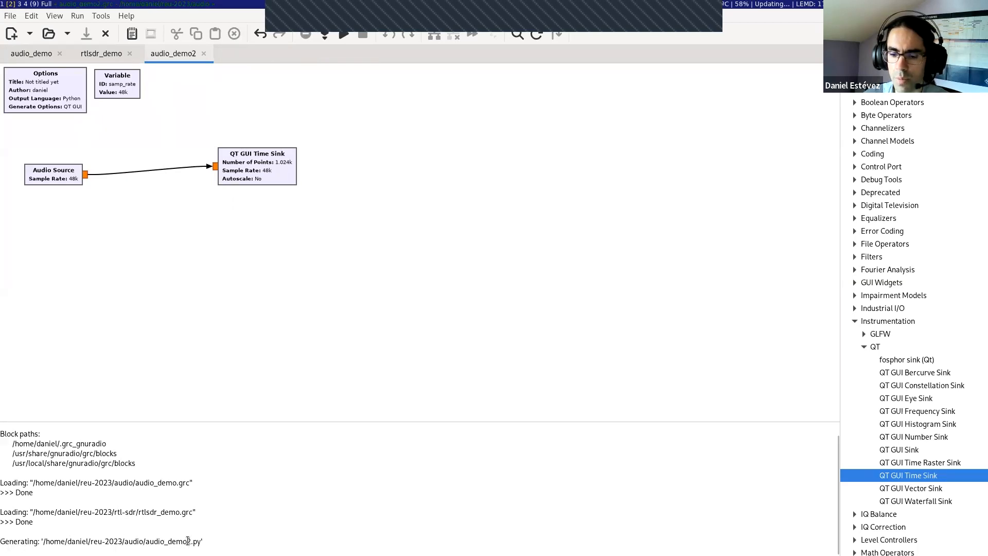
left_click_drag(192, 540, 200, 539)
left_click(211, 536)
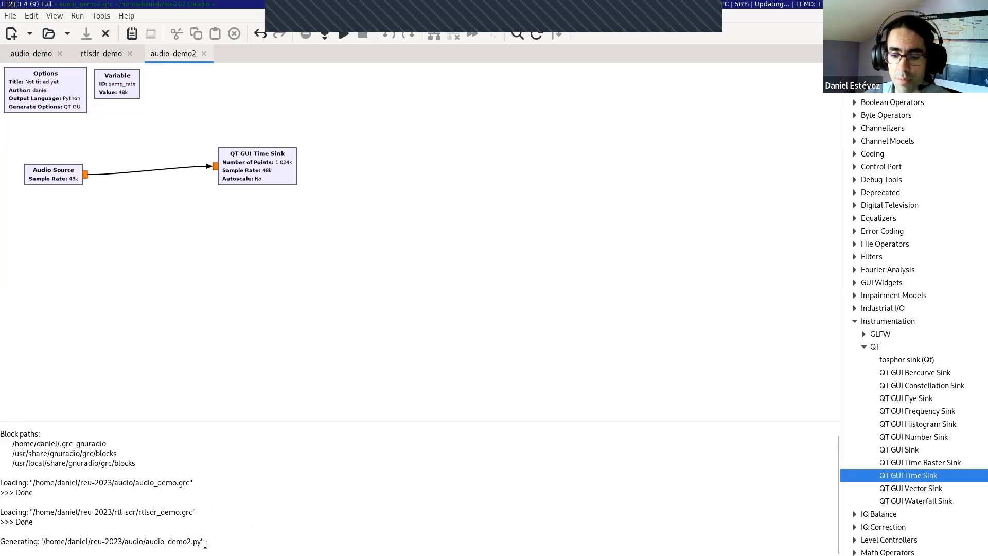
left_click_drag(201, 541, 72, 541)
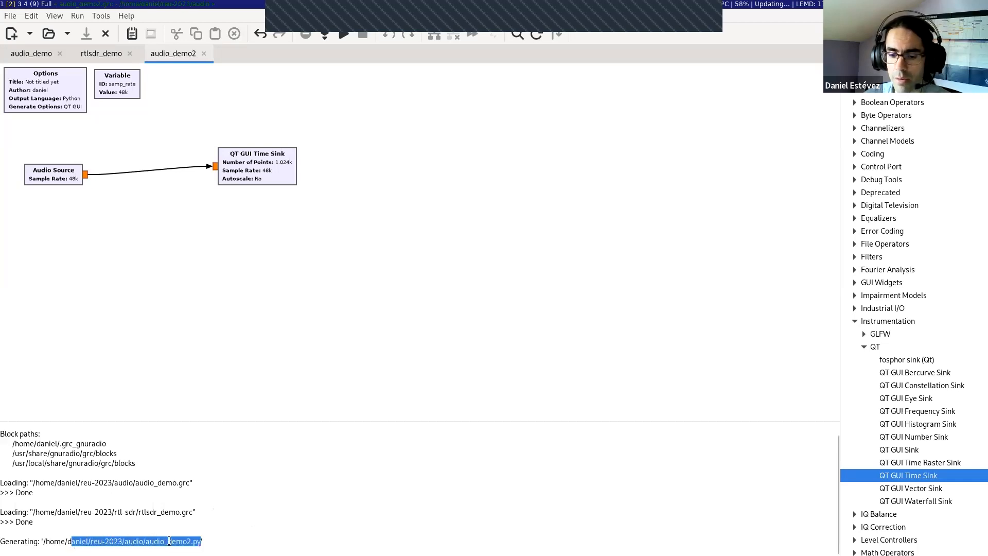
left_click(205, 541)
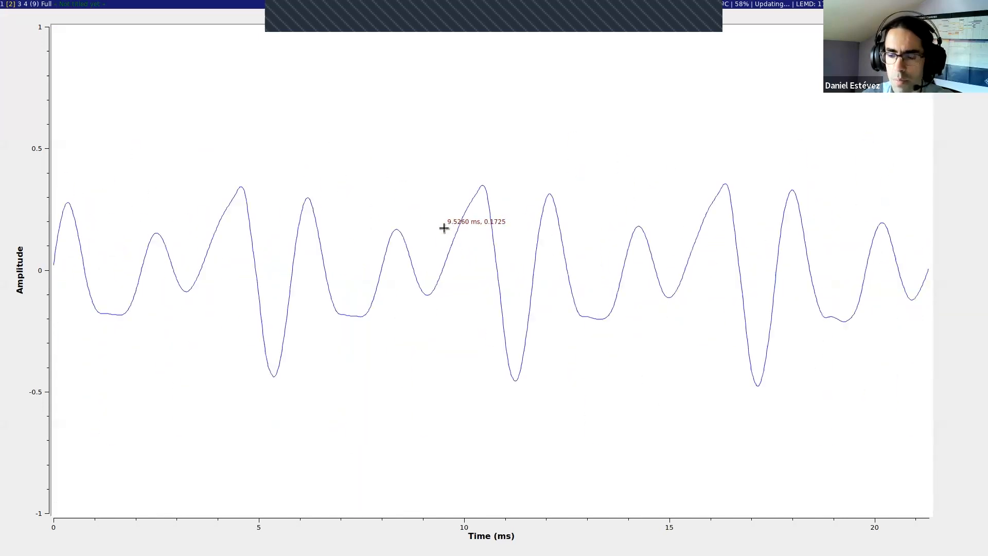
Step: Stop the running audio time plot and start it again
right_click(447, 187)
left_click(419, 168)
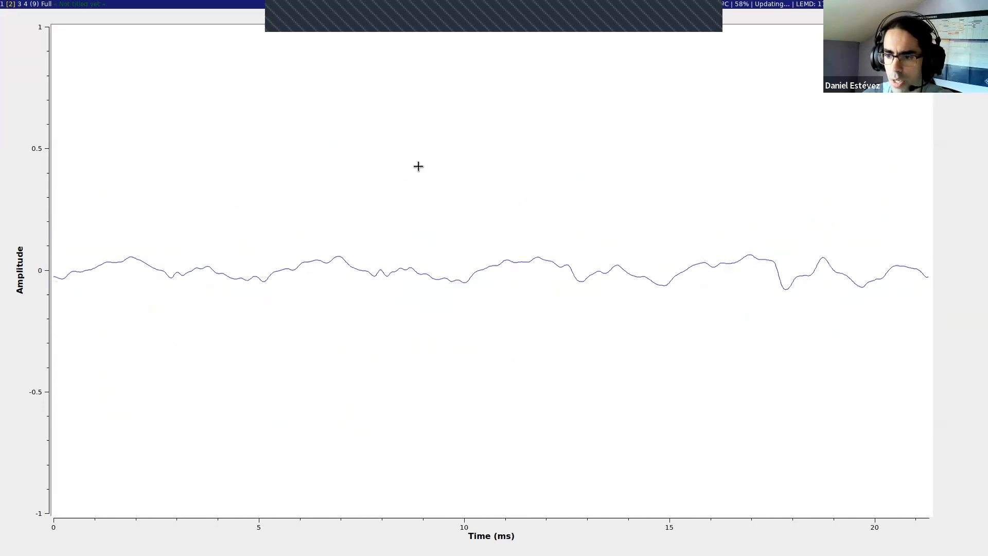
right_click(459, 183)
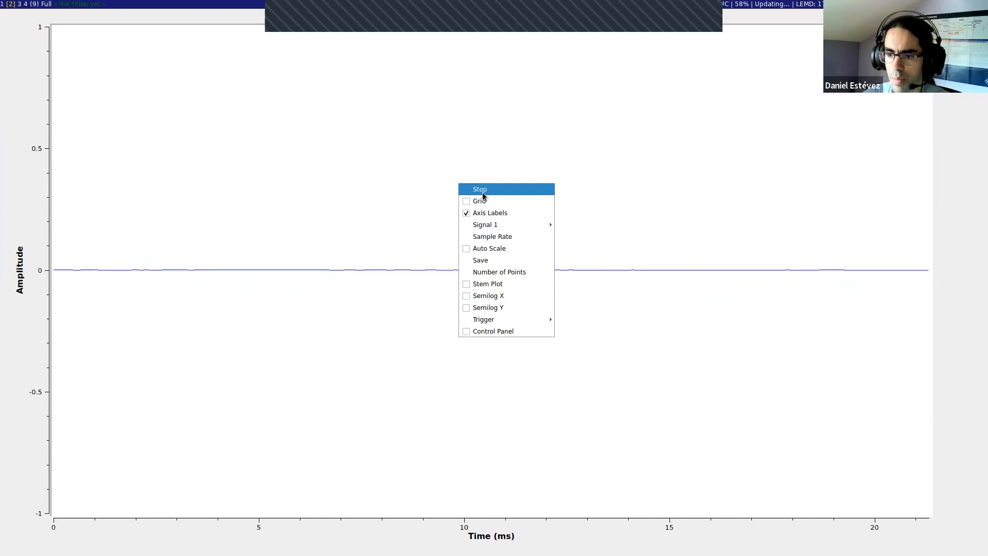
left_click(482, 191)
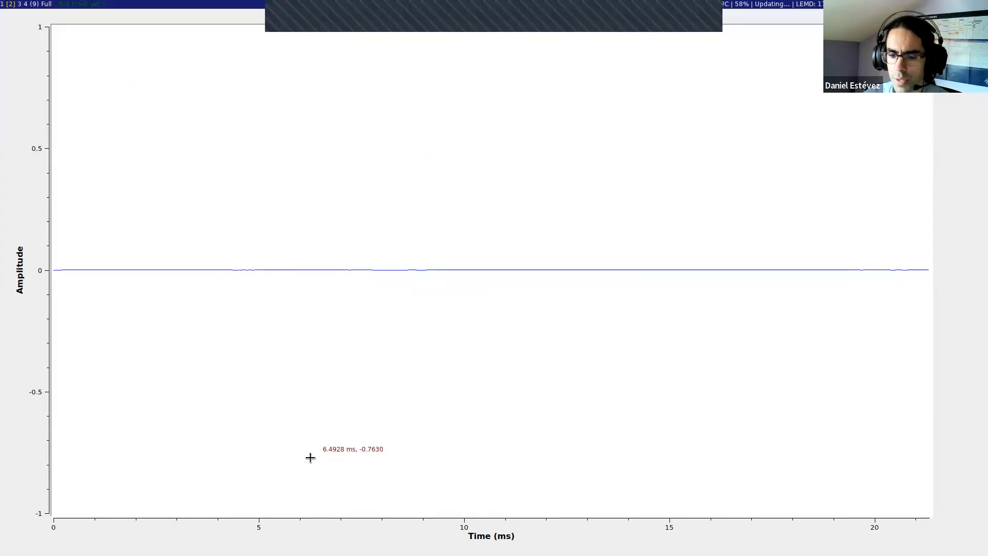
right_click(366, 128)
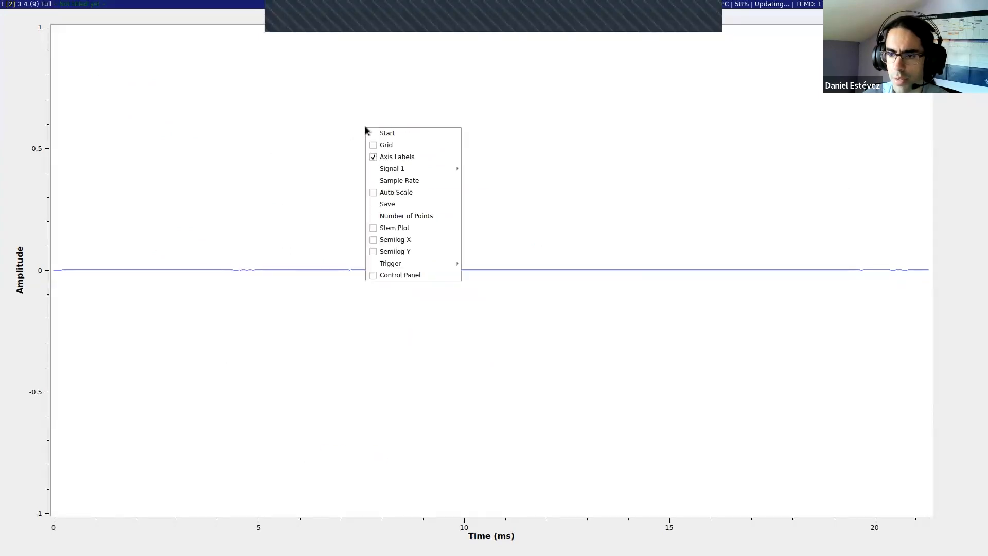
left_click(394, 135)
Step: Change the line color of Signal 1 in the time plot to red
right_click(409, 200)
mouse_move(484, 240)
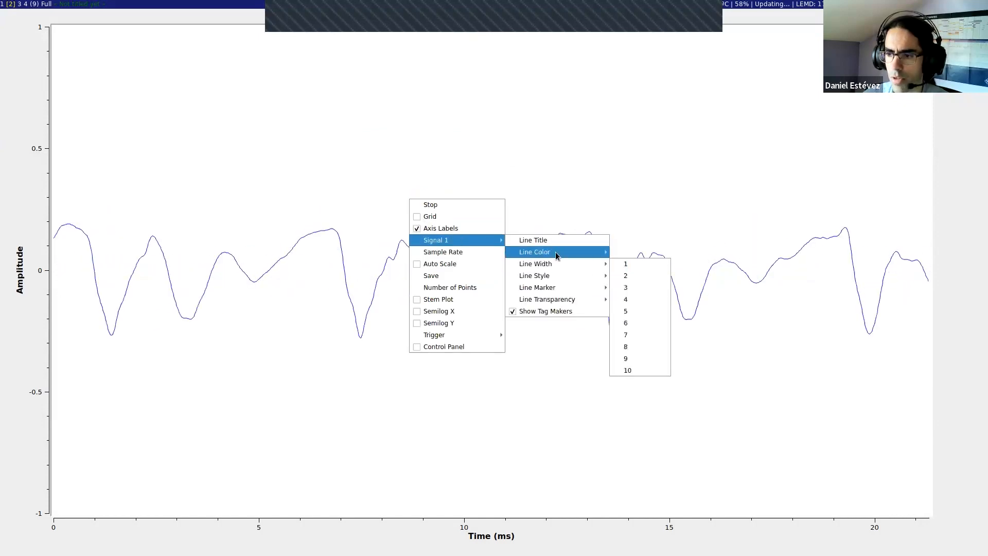
mouse_move(556, 256)
left_click(630, 264)
Step: Add round markers to the Signal 1 line in the time plot
right_click(481, 204)
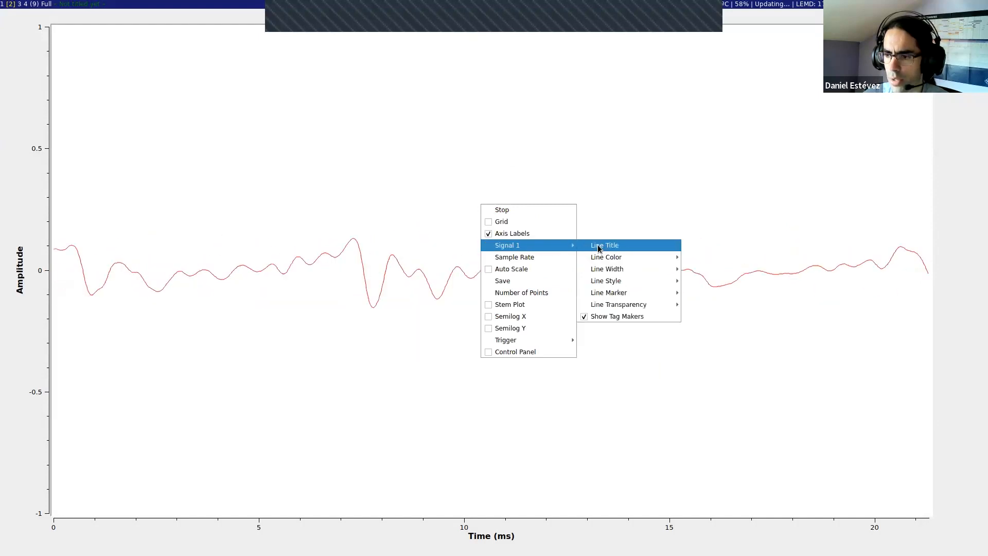
mouse_move(665, 297)
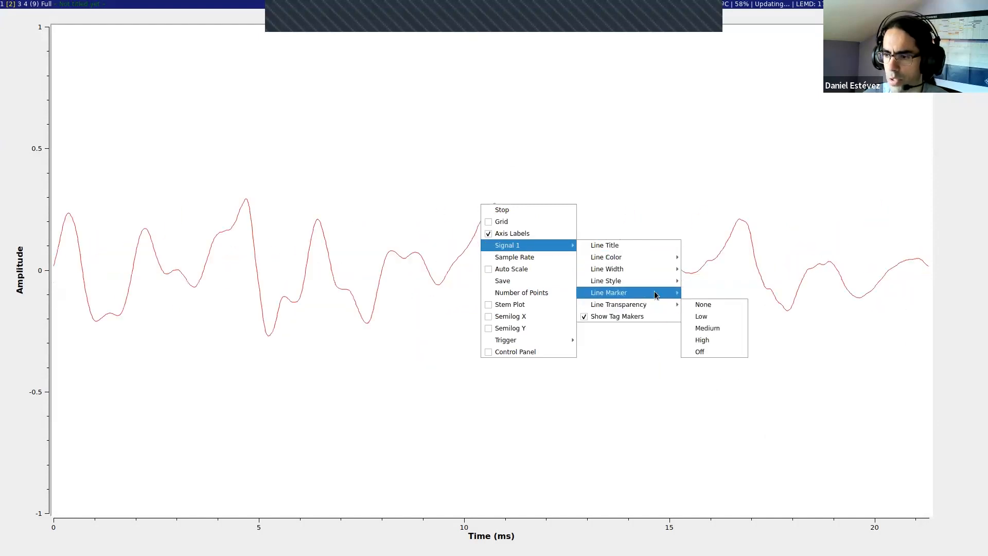
left_click(714, 305)
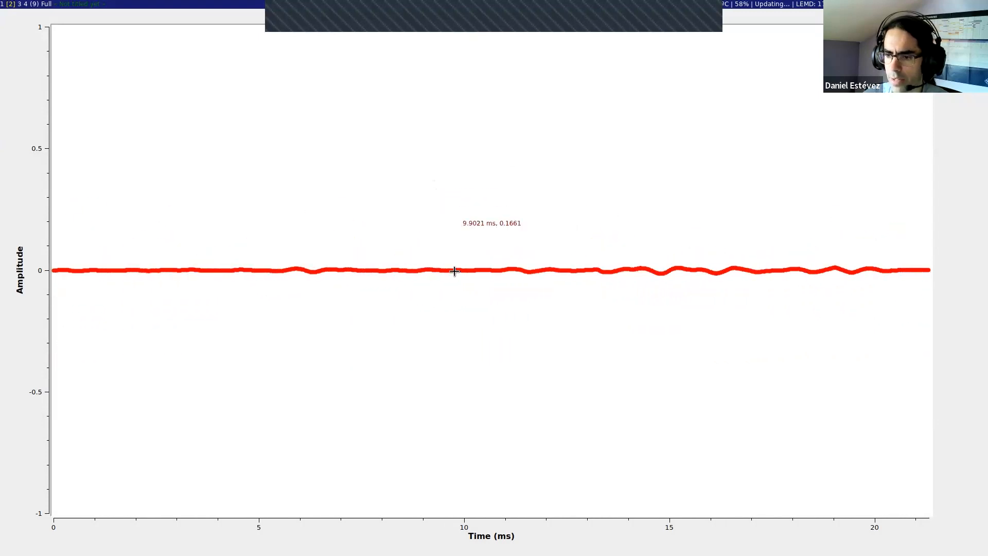
Step: Freeze the time plot, inspect the individual sample points around 9 ms up close, and close the plot window
right_click(447, 203)
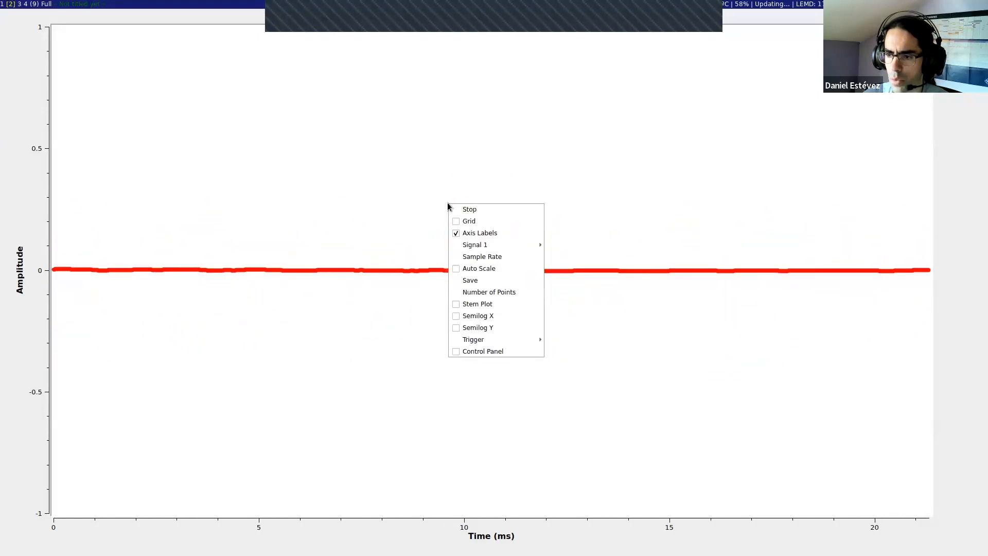
left_click(482, 211)
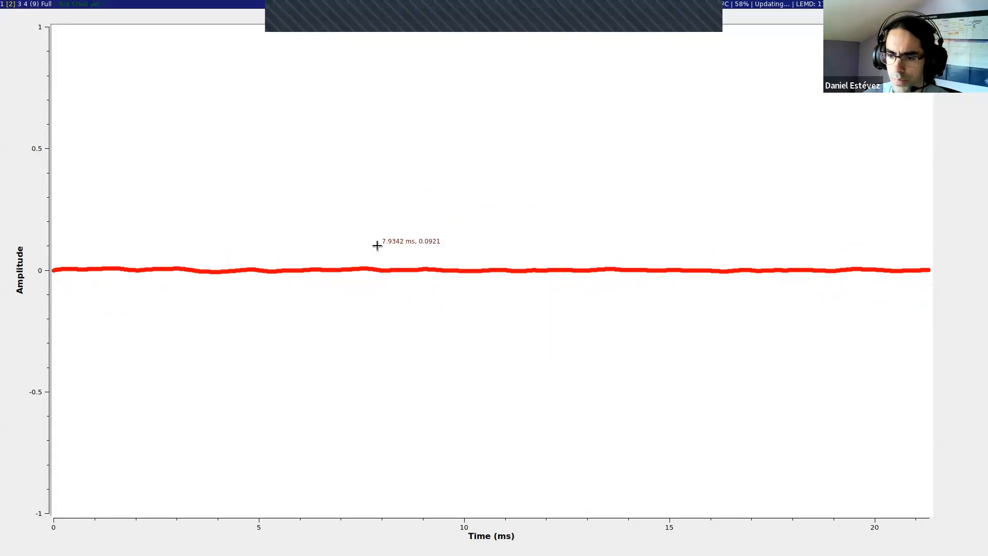
left_click_drag(412, 253, 443, 284)
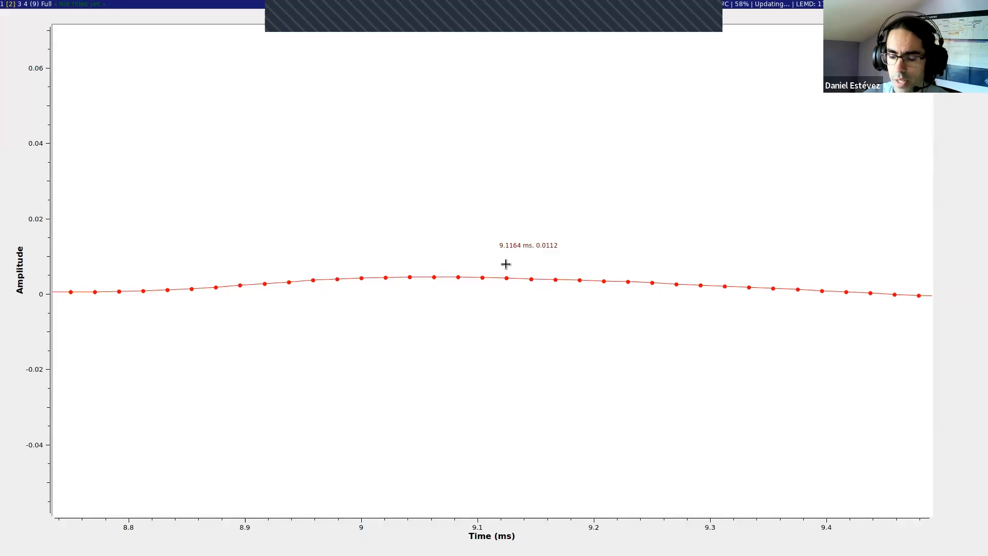
right_click(420, 203)
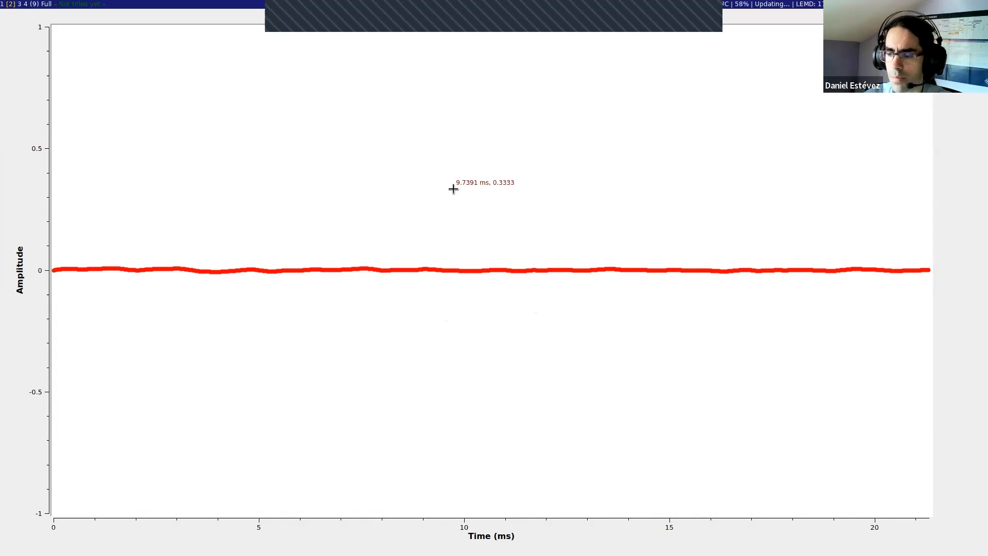
key("alt+shift+c")
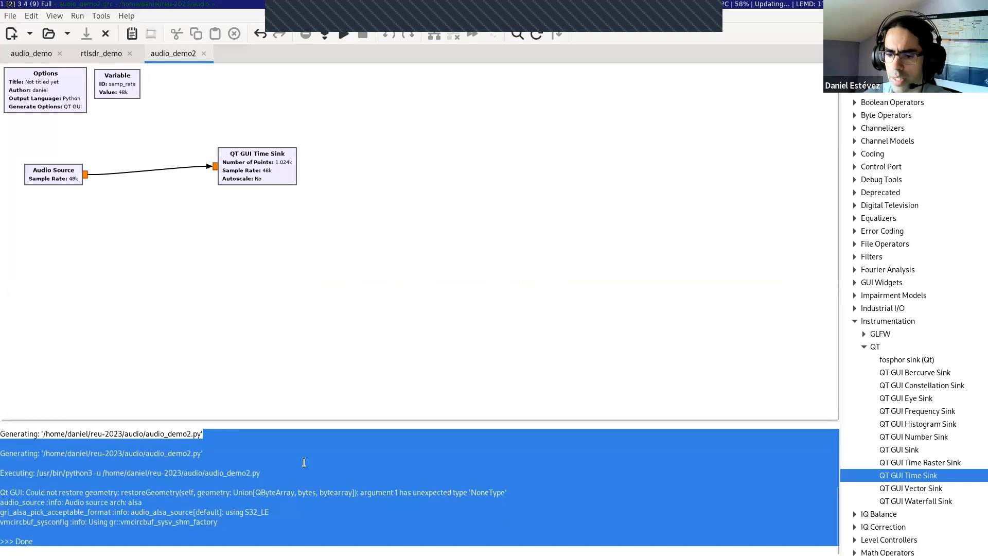
left_click(306, 467)
Step: Set the QT GUI Time Sink's Control Panel option to Yes and regenerate and run the flow graph
double_click(261, 169)
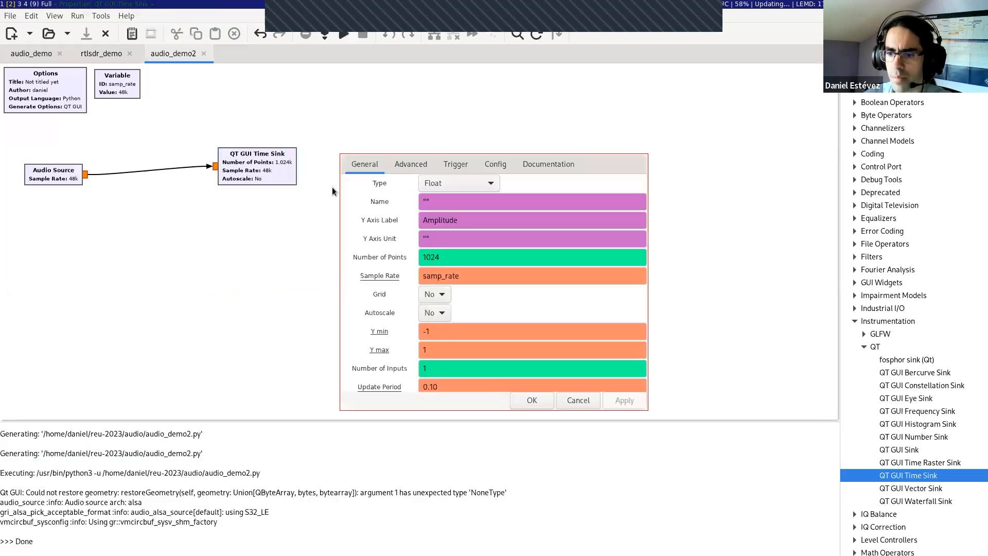
scroll(577, 281, "down", 1)
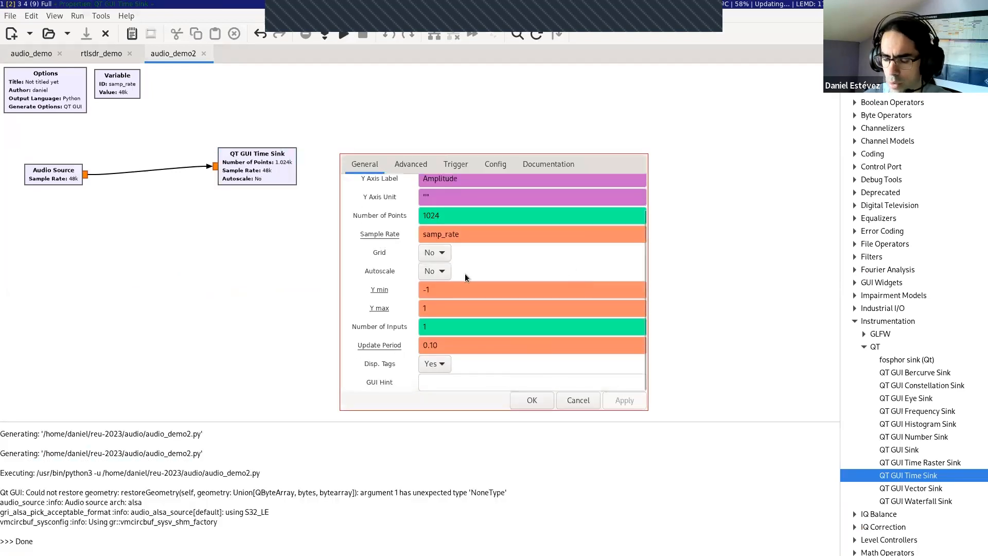
left_click(496, 165)
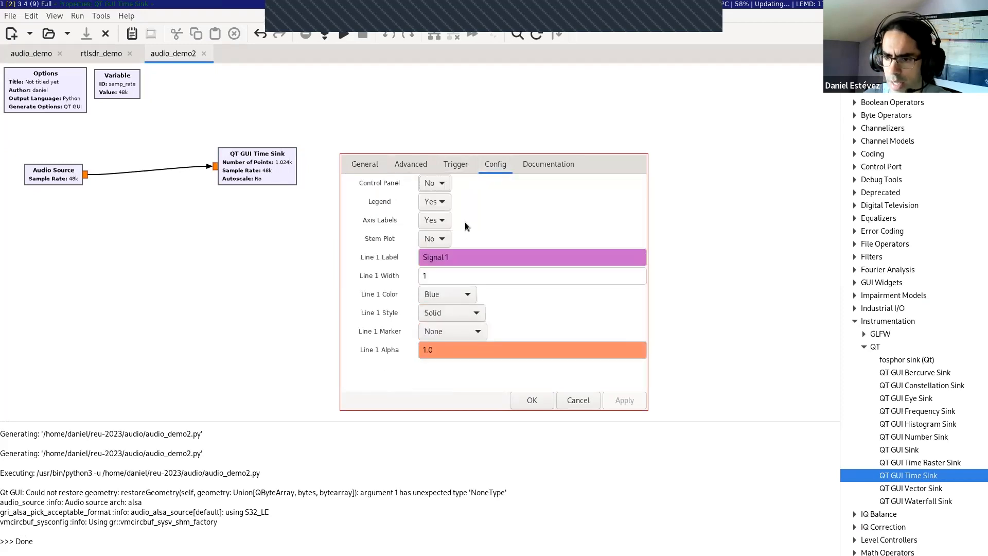
left_click(437, 181)
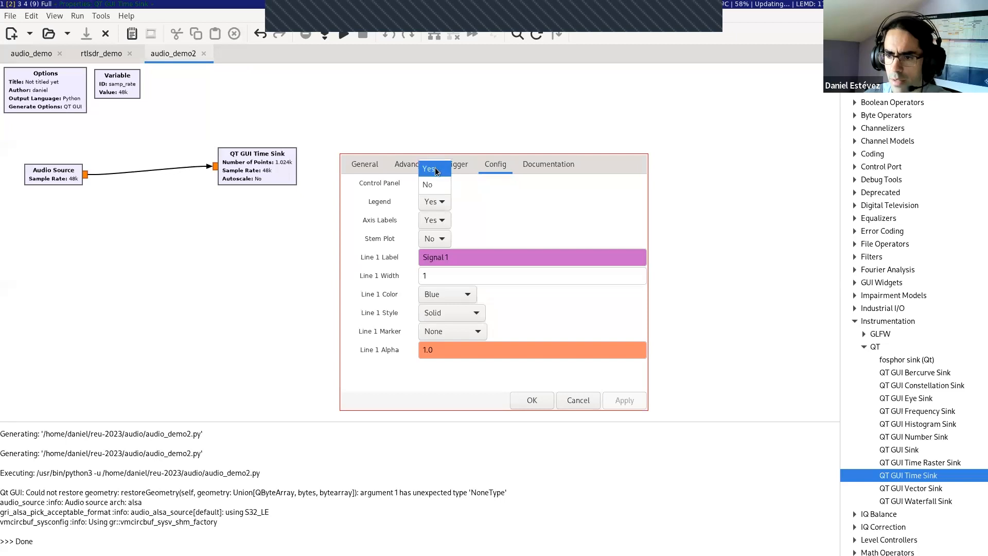
left_click(431, 168)
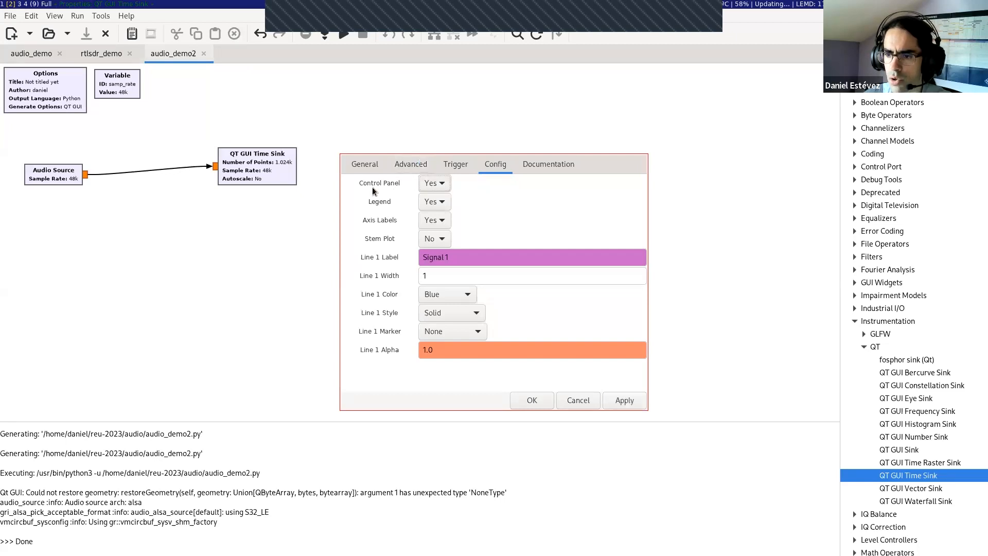
left_click(532, 401)
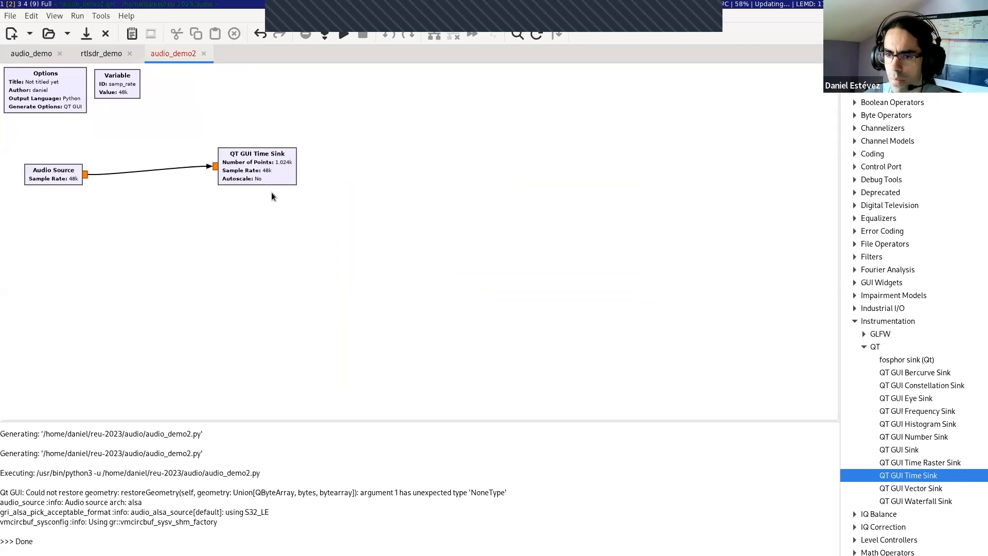
left_click(321, 36)
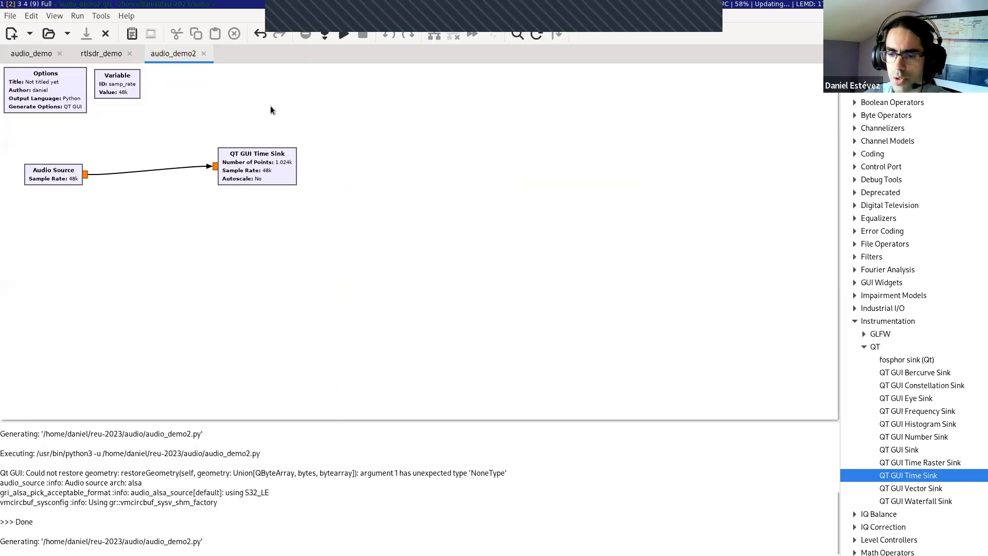
key("F6")
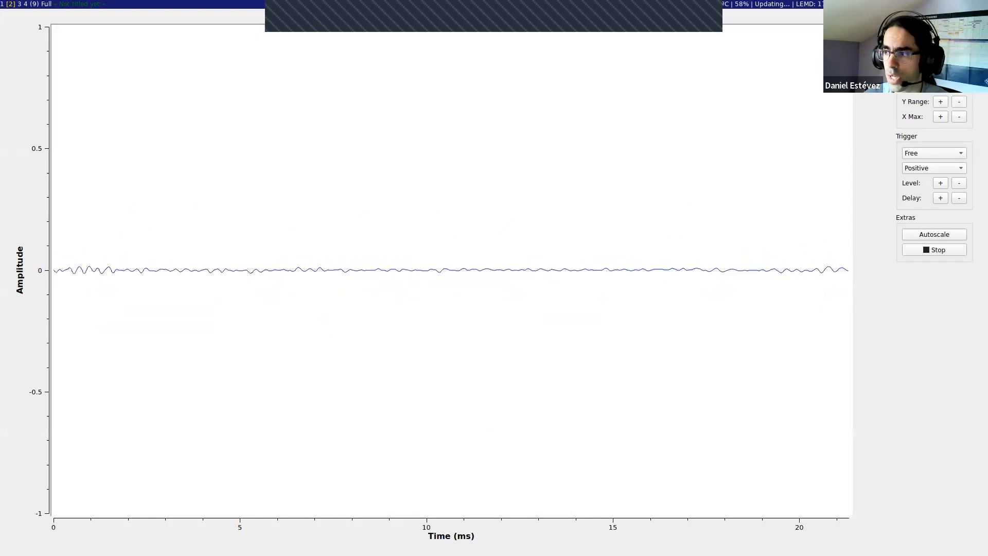
Step: Widen the plot's amplitude range to about ±1.6 with the control panel's Y Range adjustment, and close the plot window
left_click(910, 47)
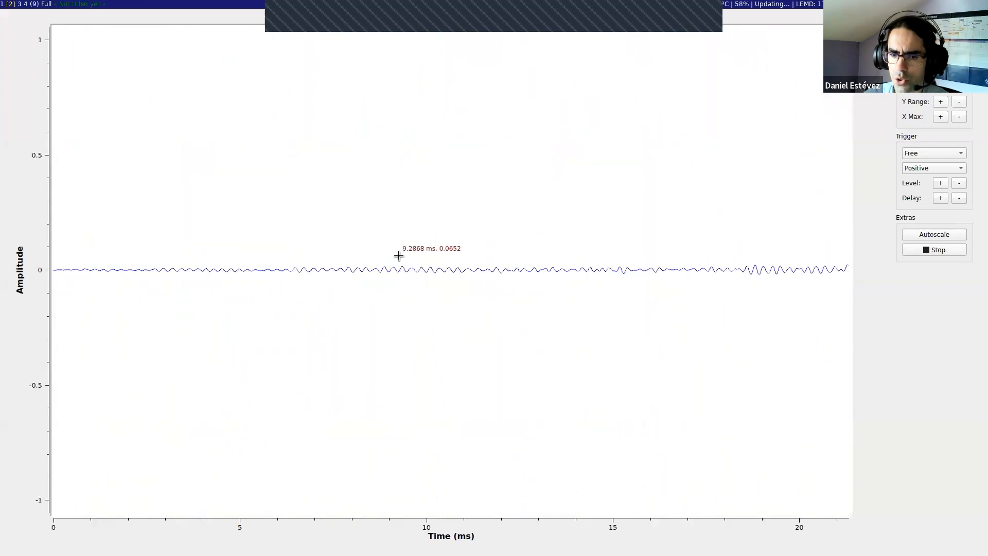
left_click(941, 101)
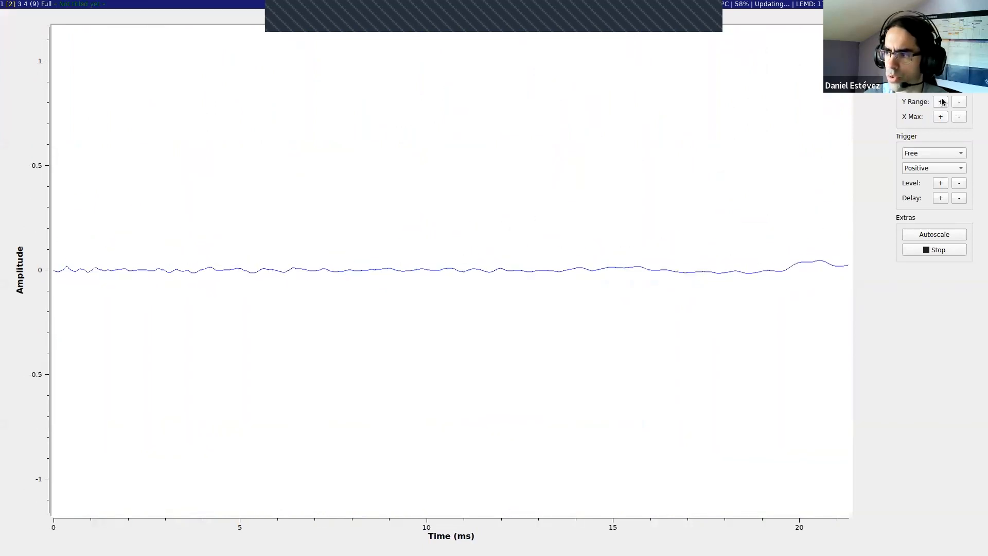
left_click(941, 101)
left_click(955, 101)
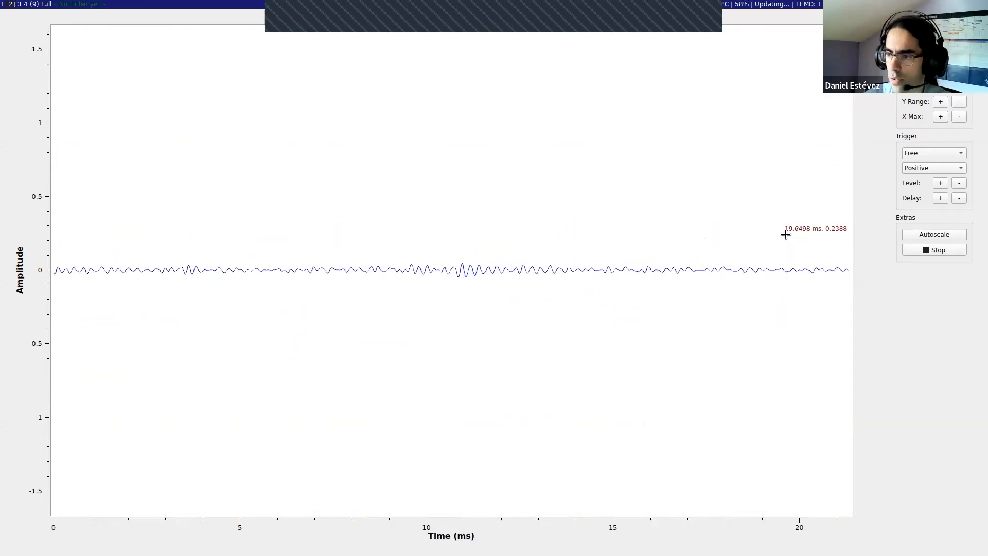
key("alt+shift+c")
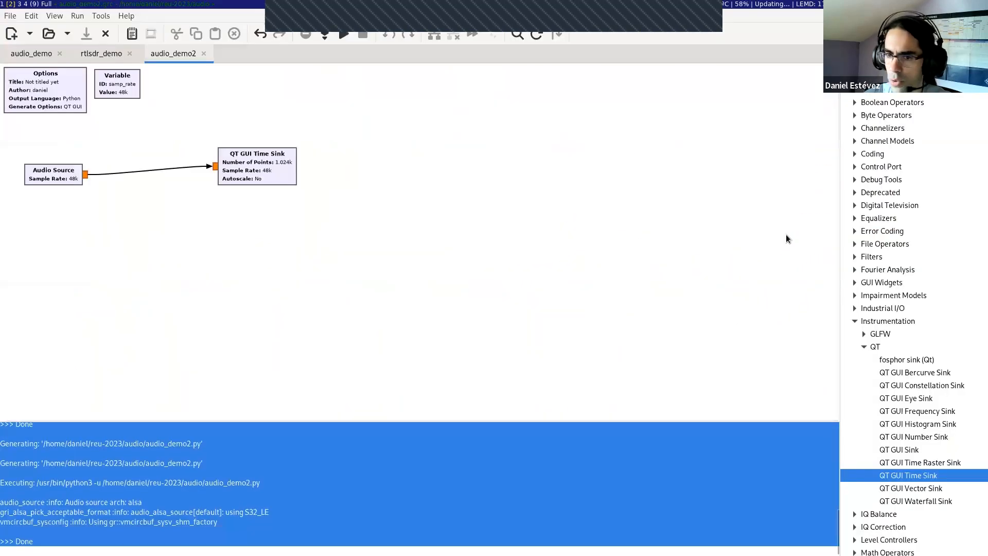
left_click(588, 471)
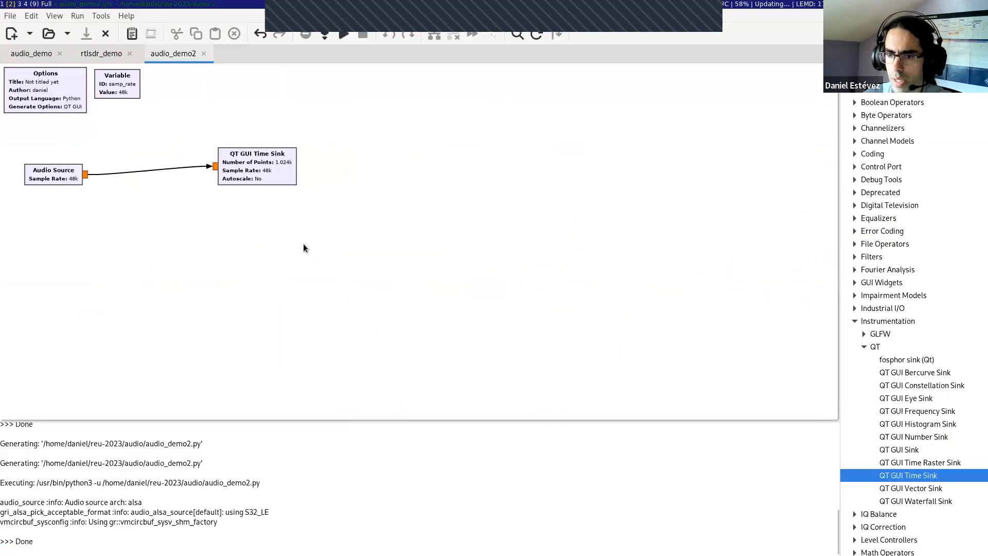
Step: Open the QT GUI Time Sink's wiki documentation and review its parameters, example flowgraph, control panel and source file sections
double_click(279, 178)
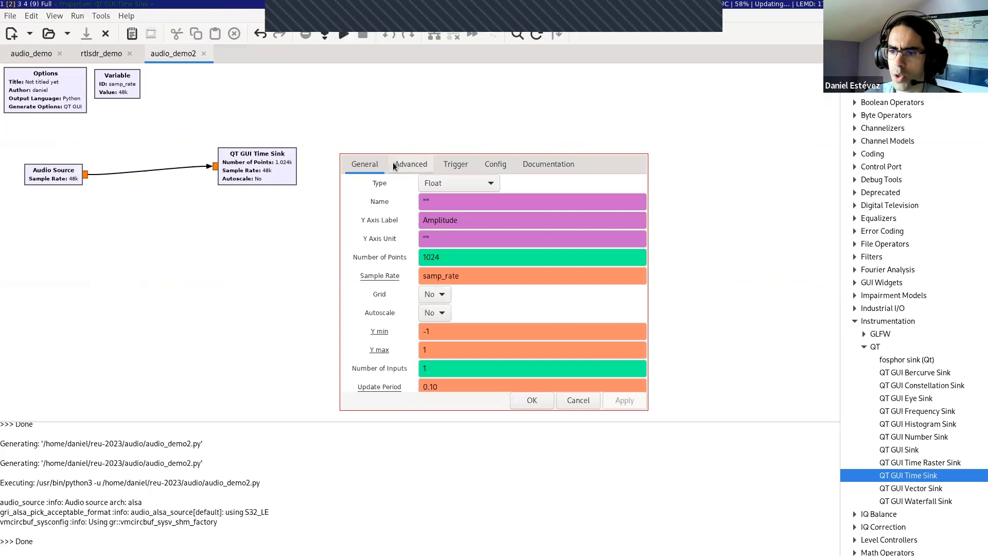
left_click(546, 166)
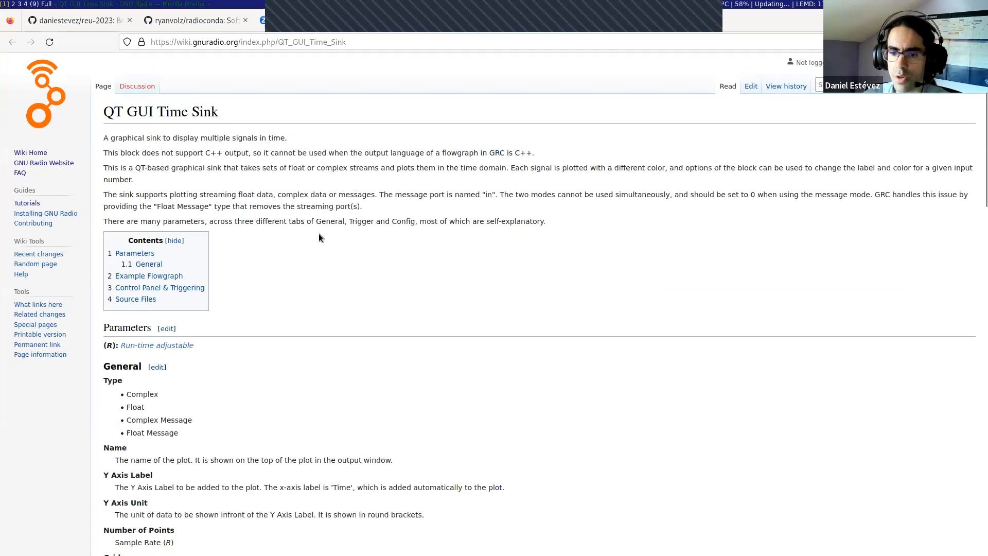
scroll(270, 190, "down", 5)
scroll(101, 100, "up", 2)
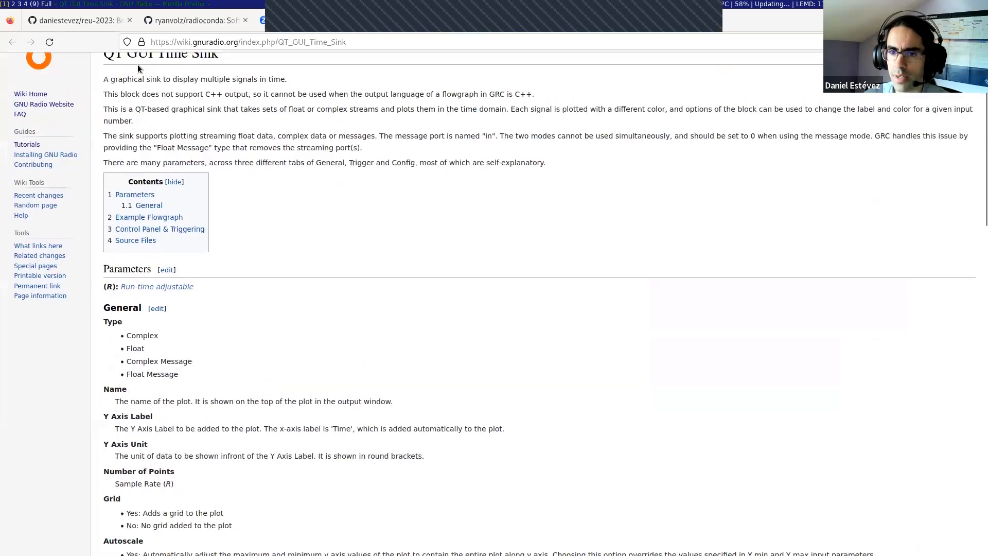
scroll(155, 113, "up", 2)
scroll(170, 268, "down", 5)
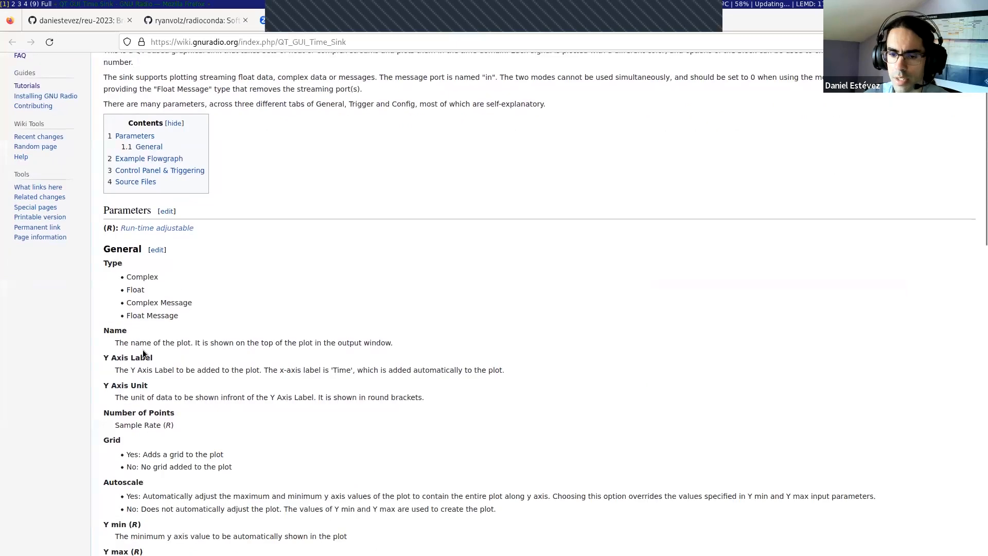
scroll(143, 350, "down", 7)
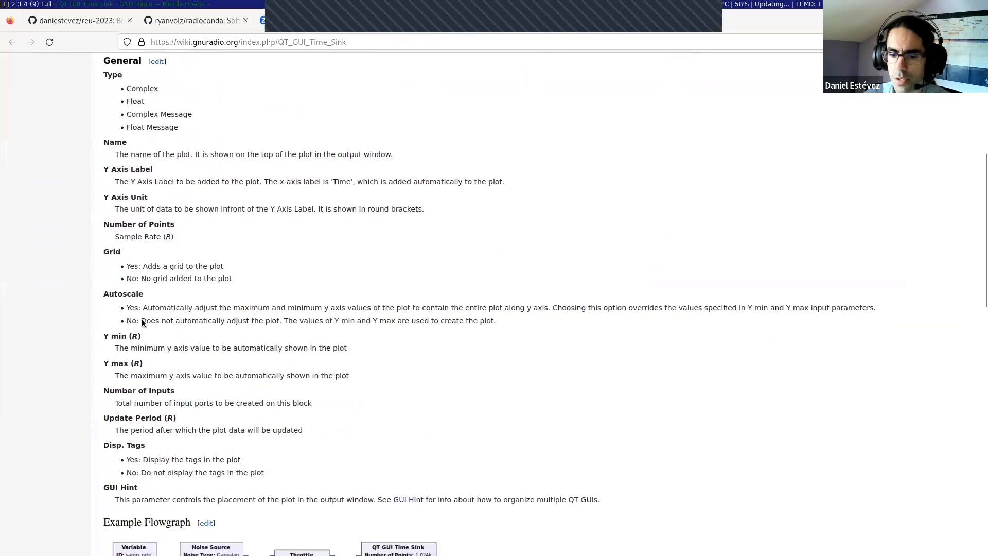
scroll(143, 322, "down", 15)
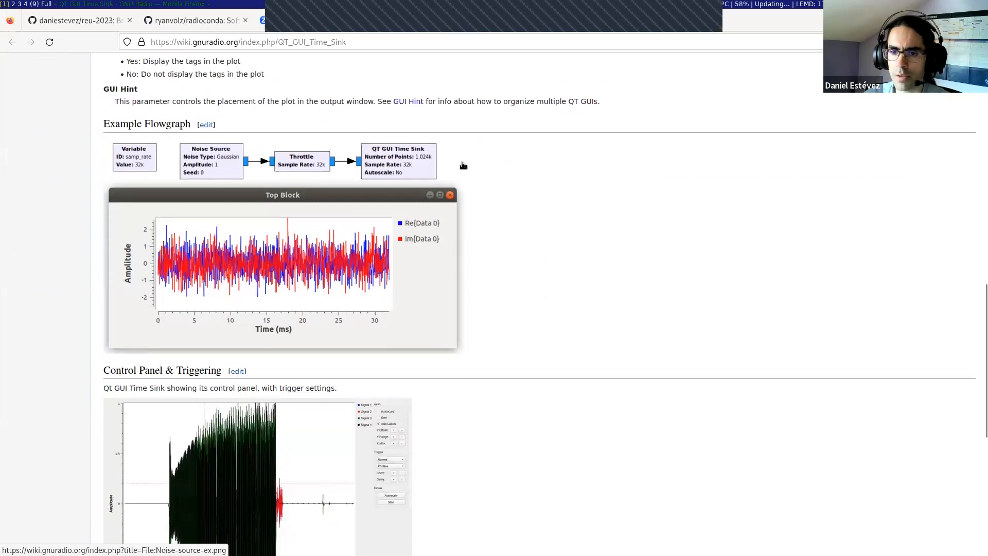
scroll(527, 190, "down", 9)
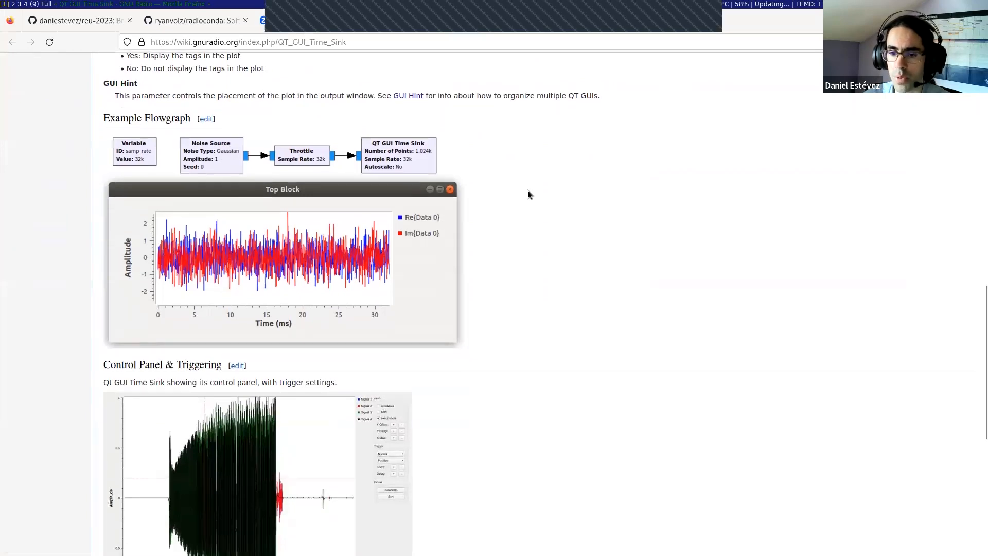
scroll(507, 246, "up", 2)
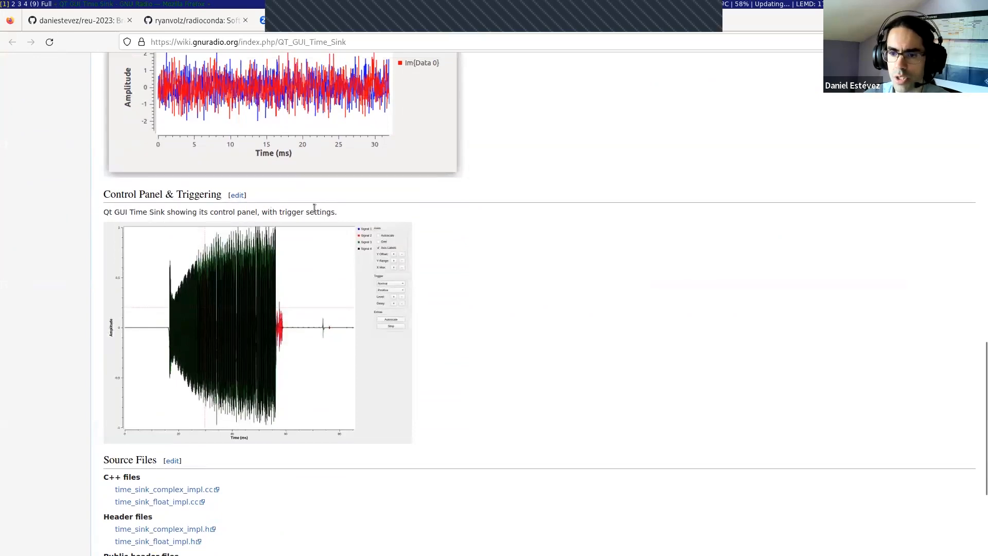
scroll(436, 208, "down", 7)
scroll(387, 301, "up", 2)
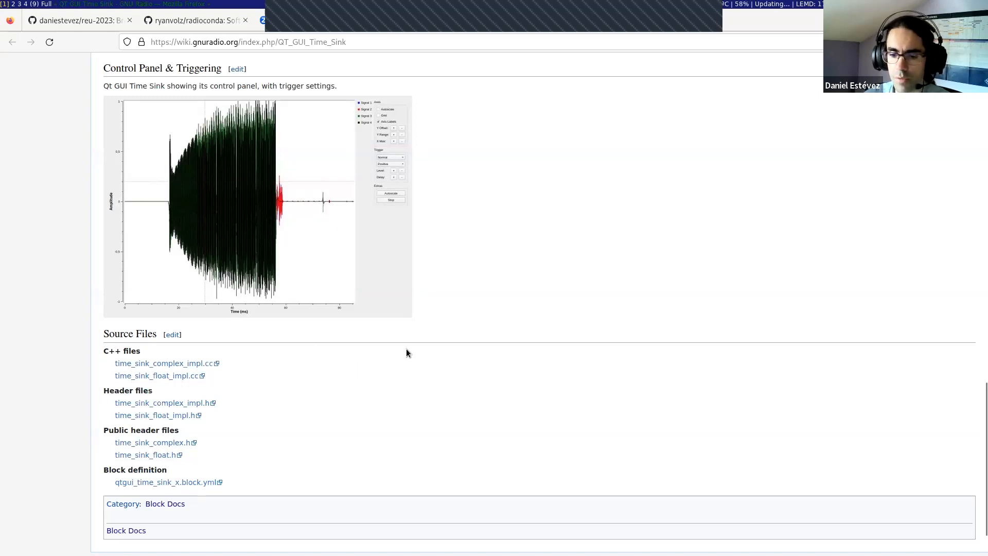
Step: Open the GNU Radio wiki's Tutorials page from its main page to look over the available tutorials
scroll(493, 344, "up", 20)
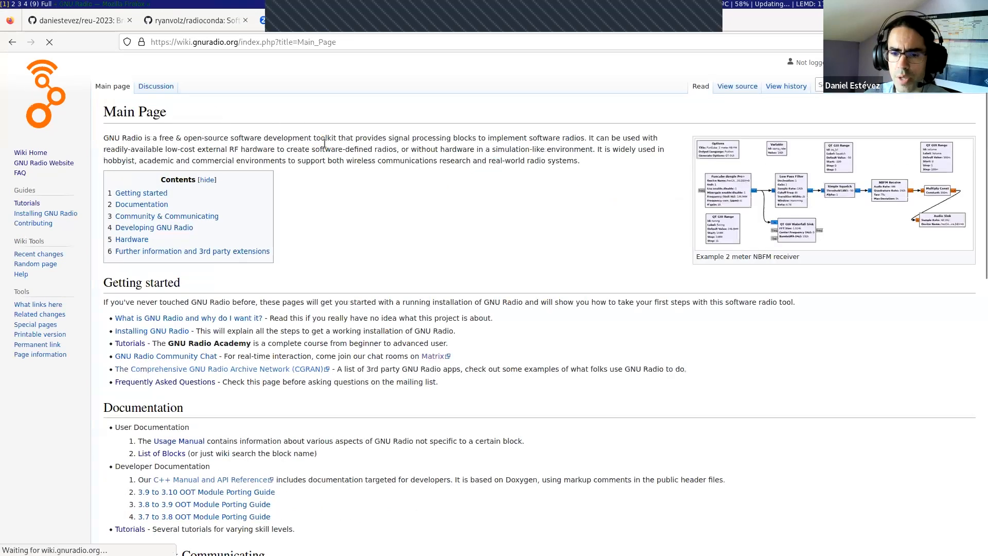
left_click(130, 345)
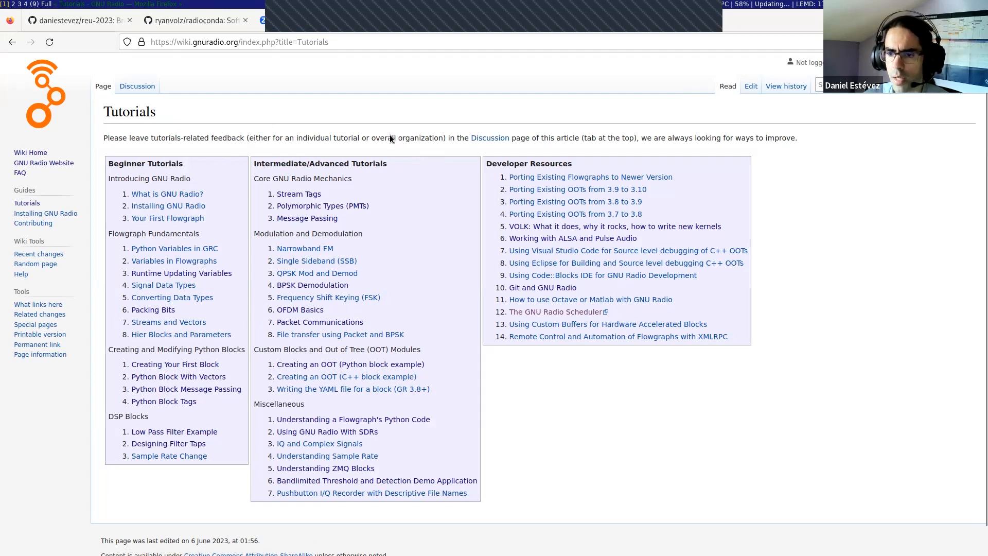
Step: Return to GNU Radio Companion, dismiss the QT GUI Time Sink's properties, and move that block slightly higher on the canvas
key("super+3")
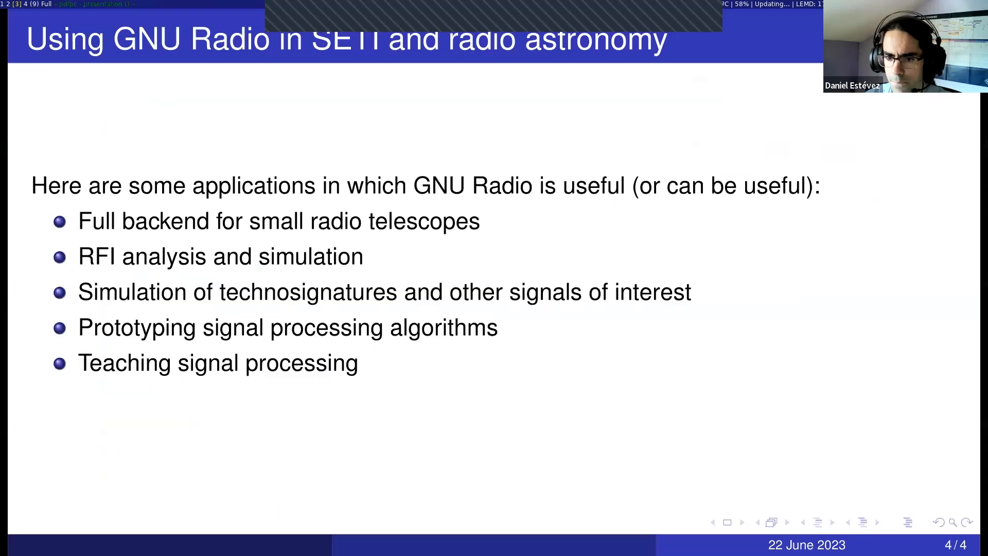
key("super+2")
left_click(578, 400)
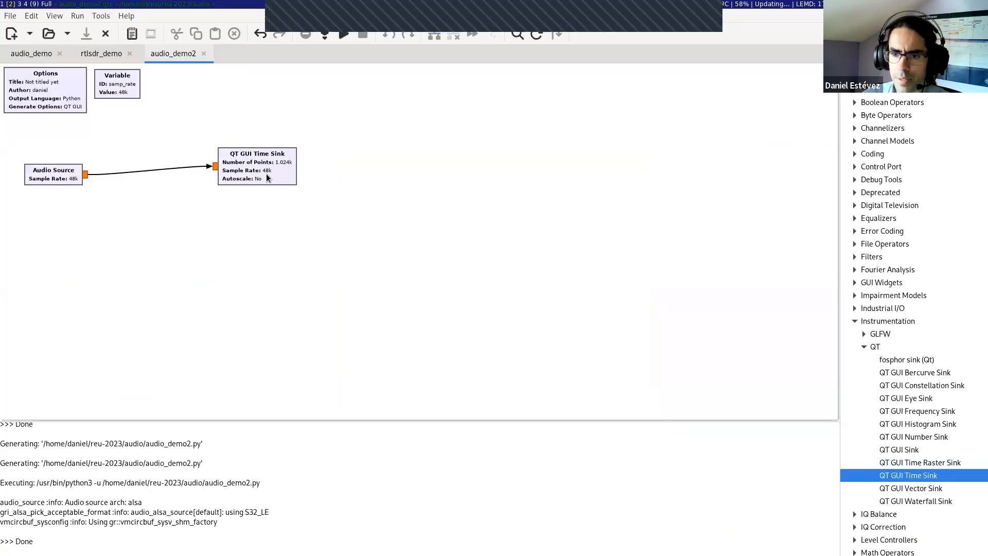
left_click_drag(264, 181, 260, 168)
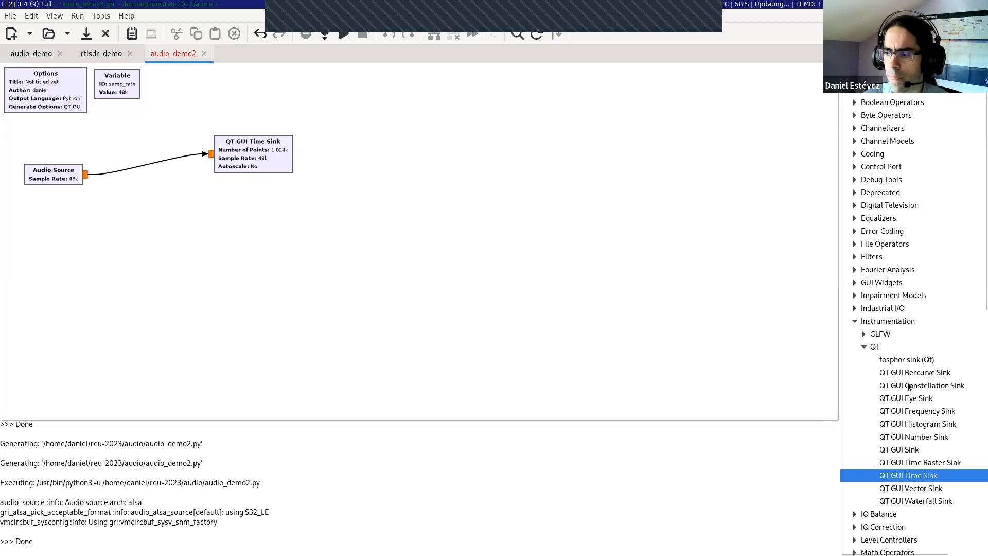
Step: Add a QT GUI Frequency Sink from the Instrumentation QT blocks to the canvas, below the QT GUI Time Sink
left_click(898, 322)
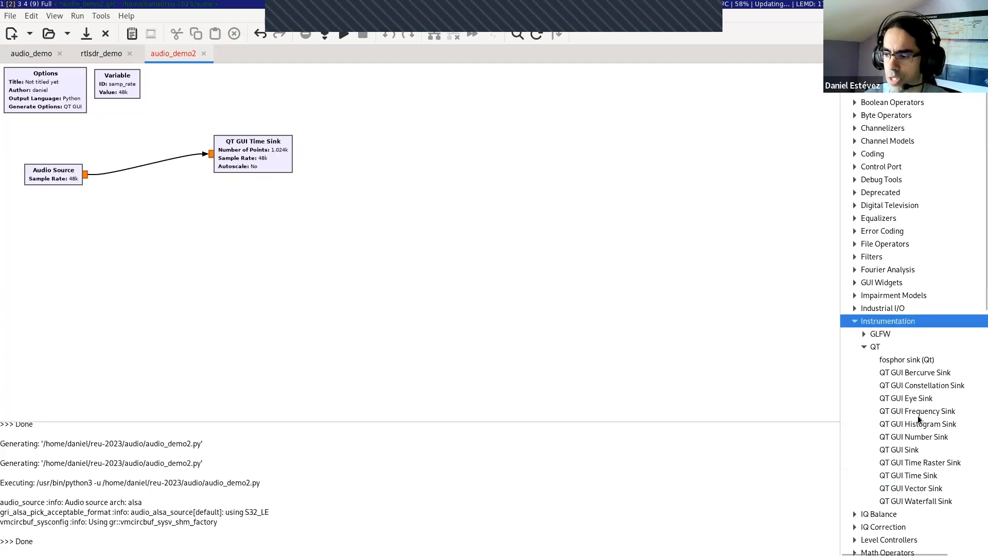
left_click_drag(918, 415, 241, 231)
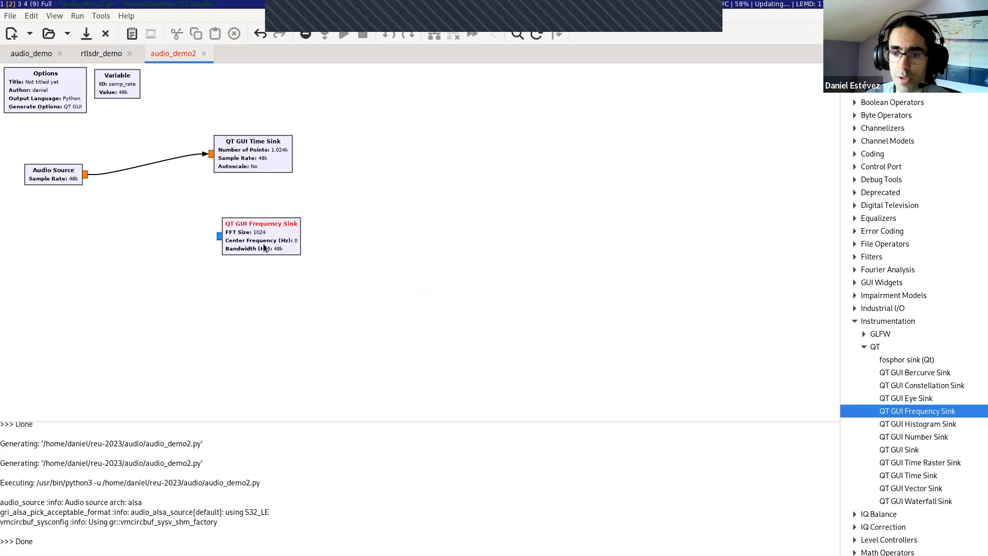
left_click(273, 159)
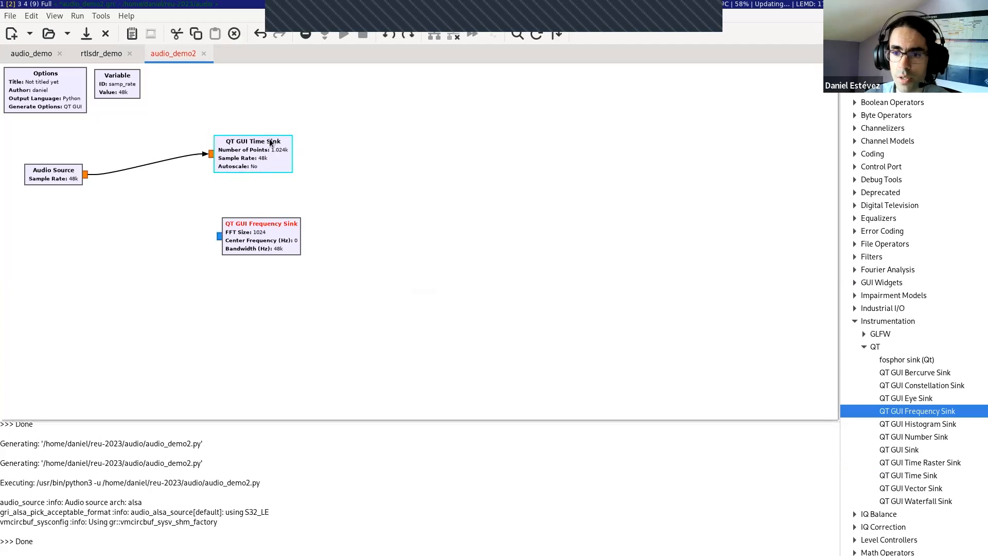
left_click(300, 167)
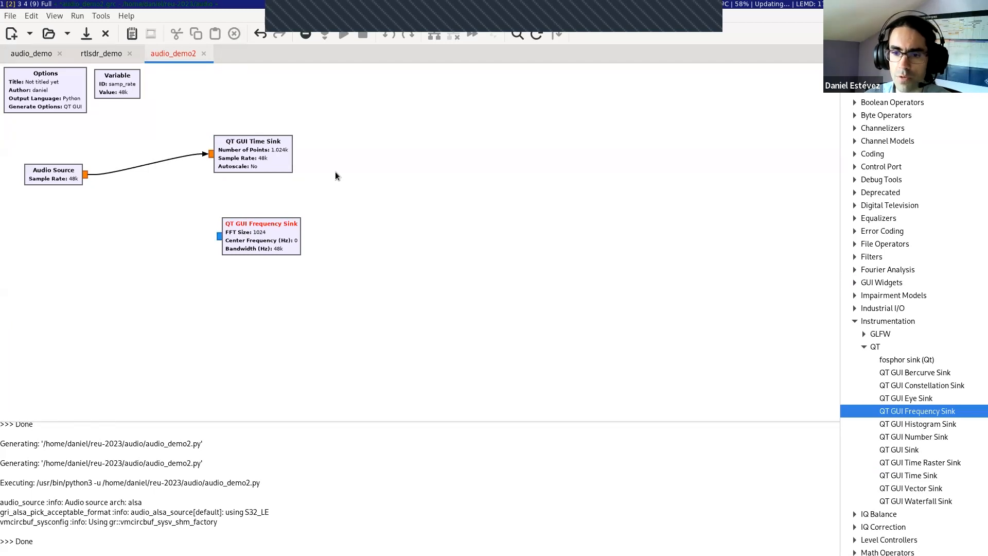
left_click(265, 161)
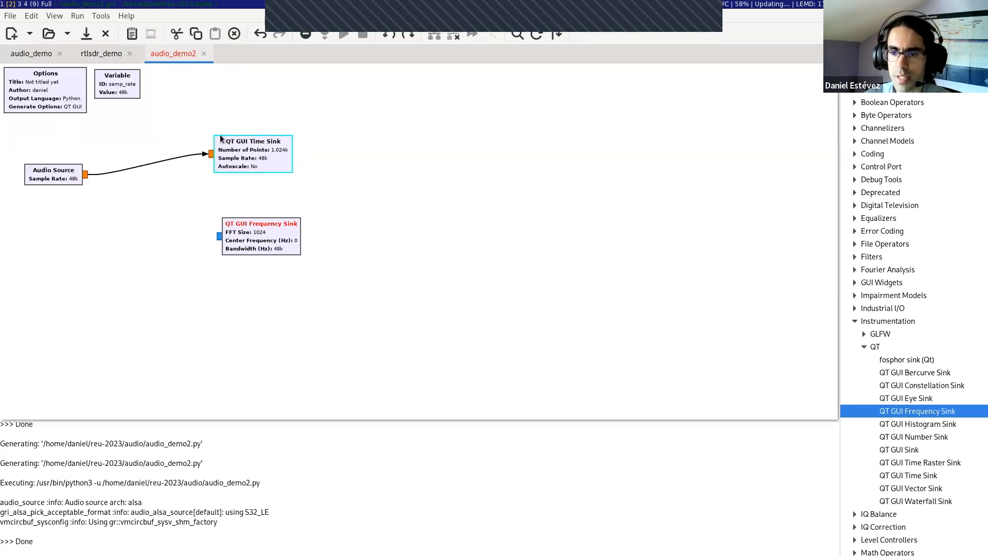
left_click(261, 246)
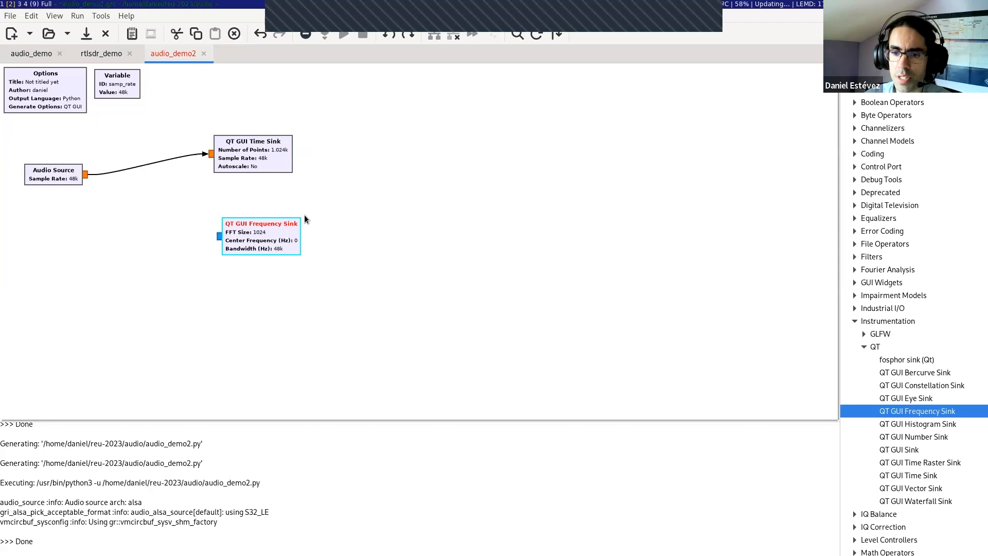
Step: Set the QT GUI Frequency Sink's type to Float and its FFT size to 4096
double_click(273, 236)
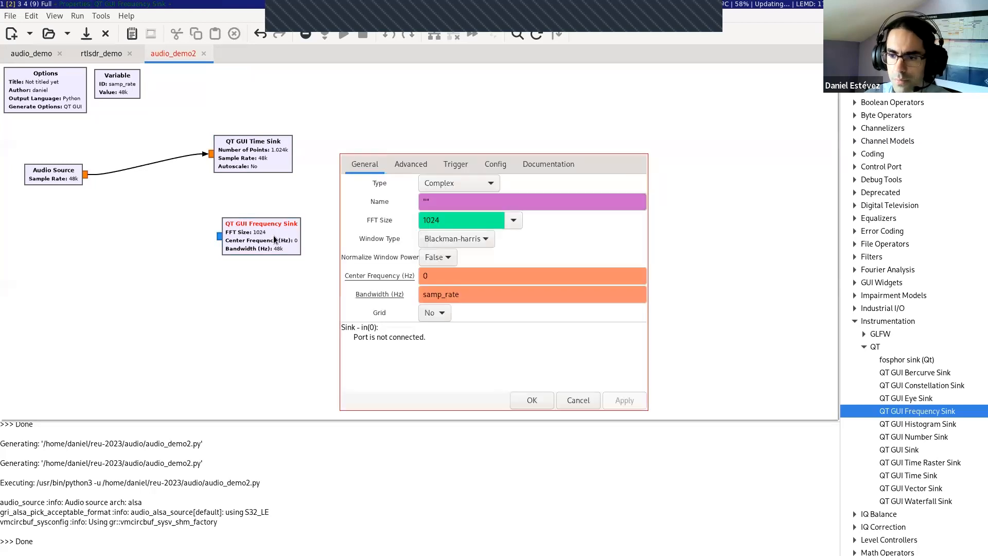
left_click(436, 182)
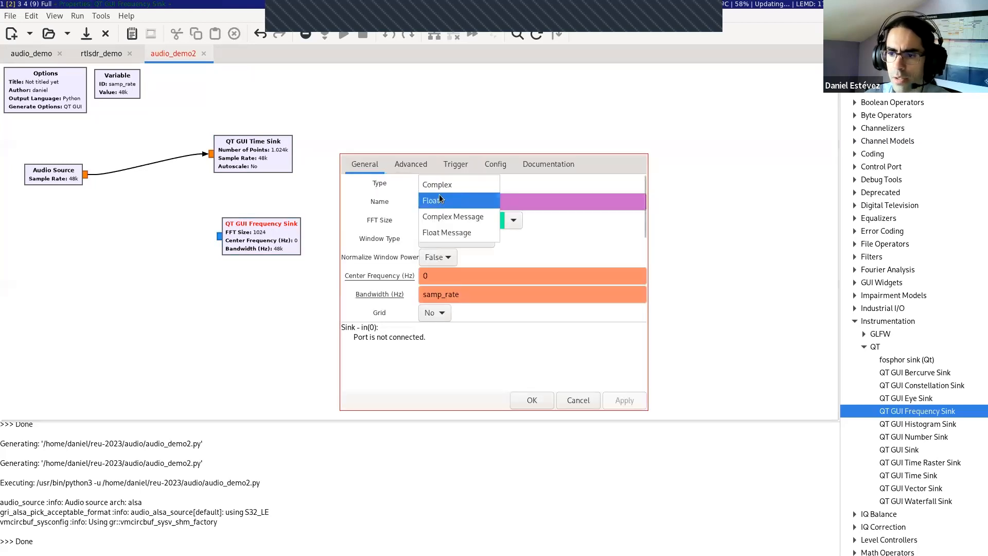
left_click(433, 198)
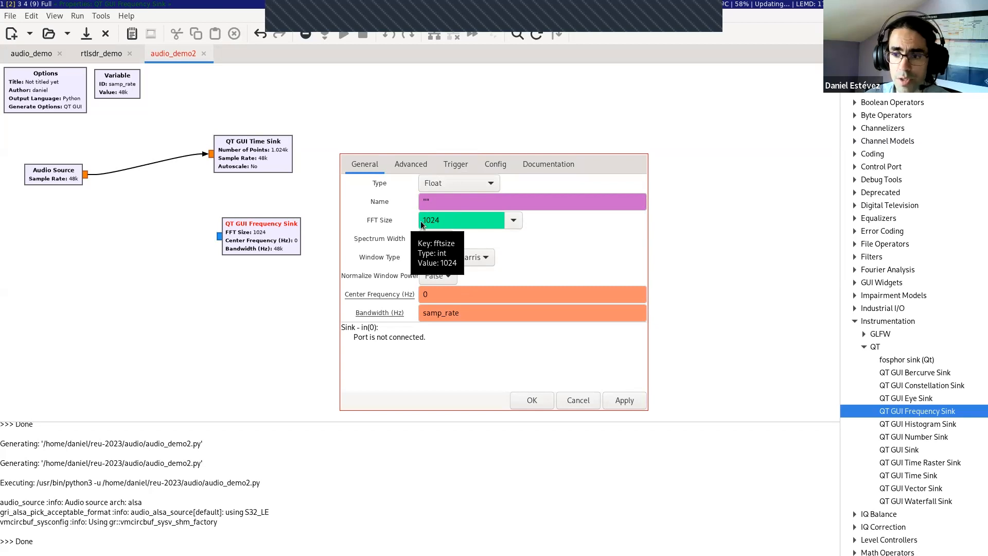
left_click(514, 220)
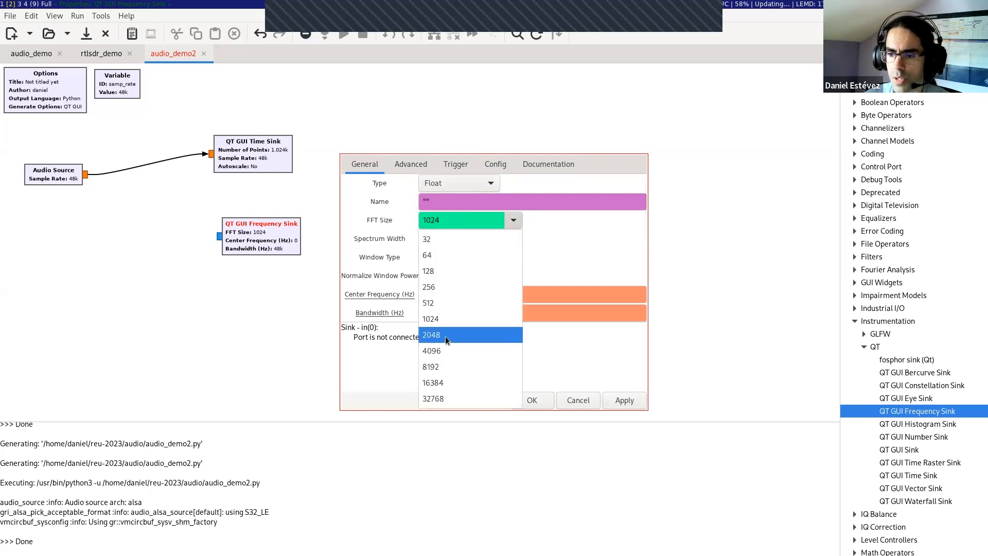
left_click(446, 351)
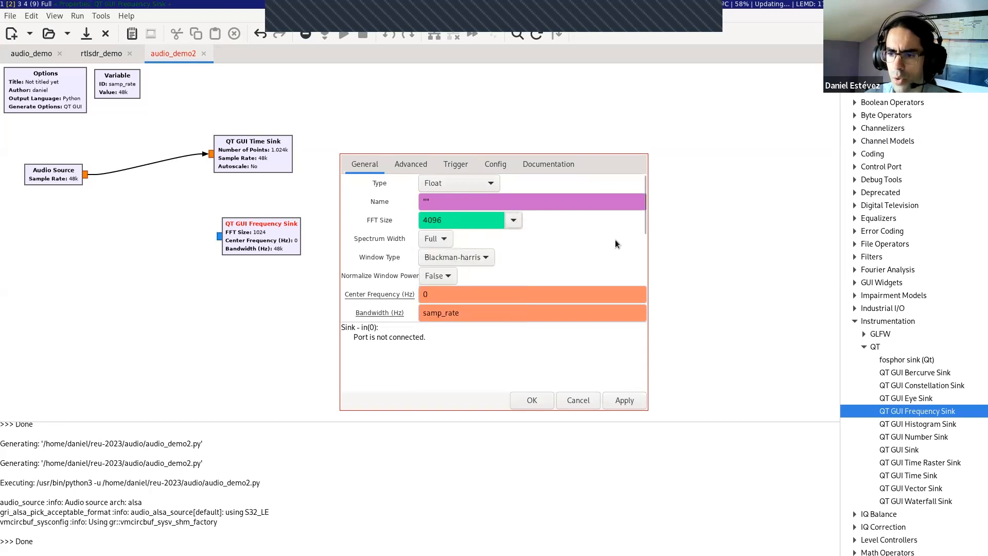
left_click(529, 400)
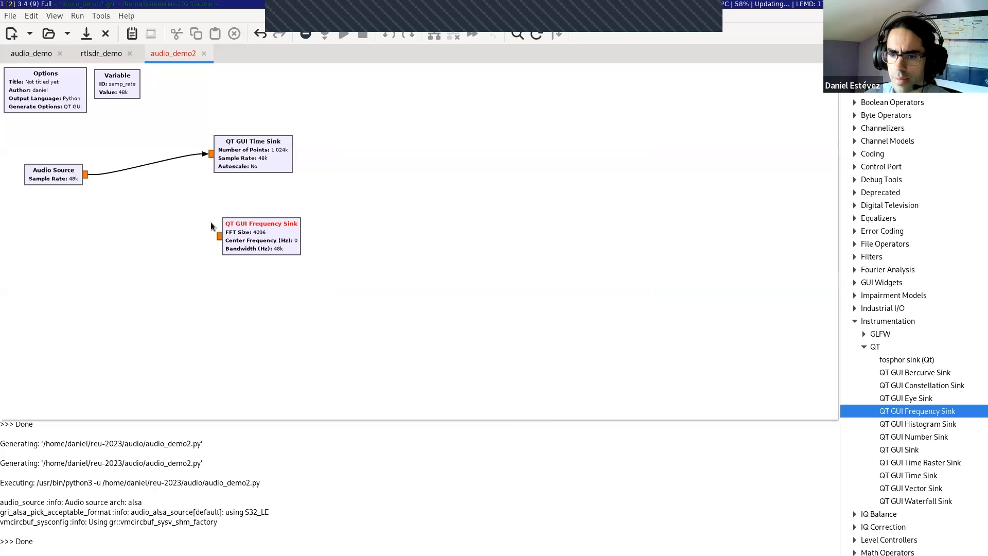
Step: Connect the Audio Source output to the QT GUI Frequency Sink input, and generate and run the flow graph
mouse_move(218, 236)
left_mouse_down()
mouse_move(197, 217)
mouse_move(226, 233)
left_mouse_up()
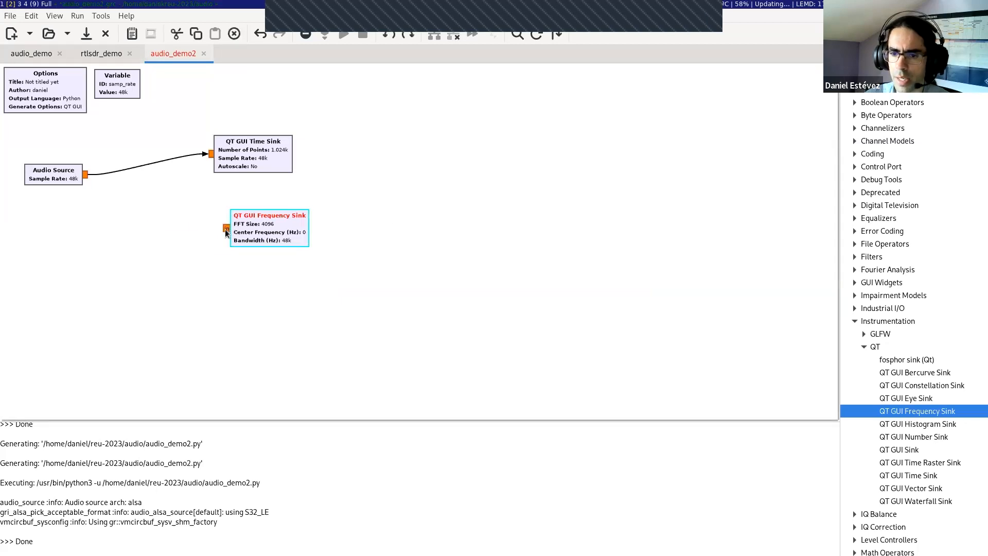
left_click(86, 175)
left_click(326, 35)
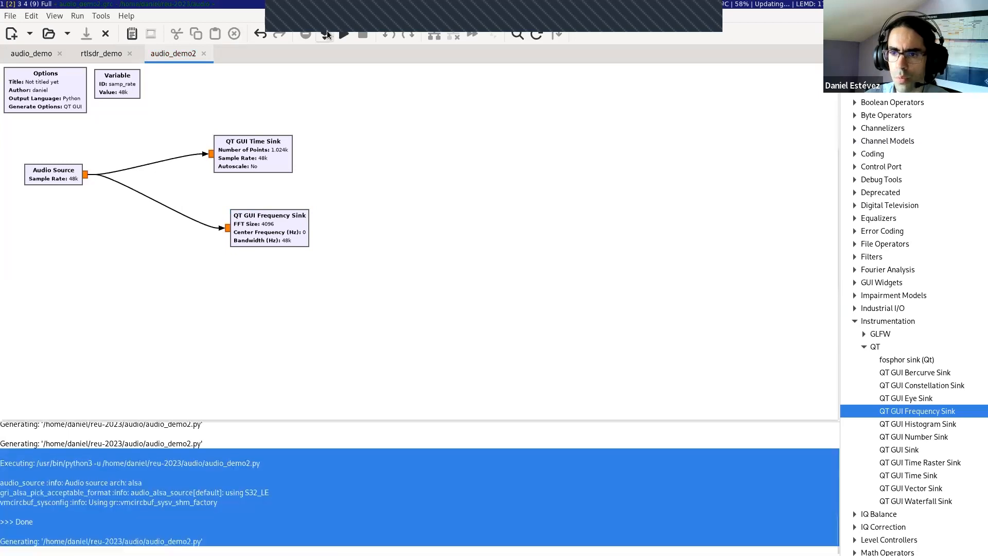
left_click(344, 36)
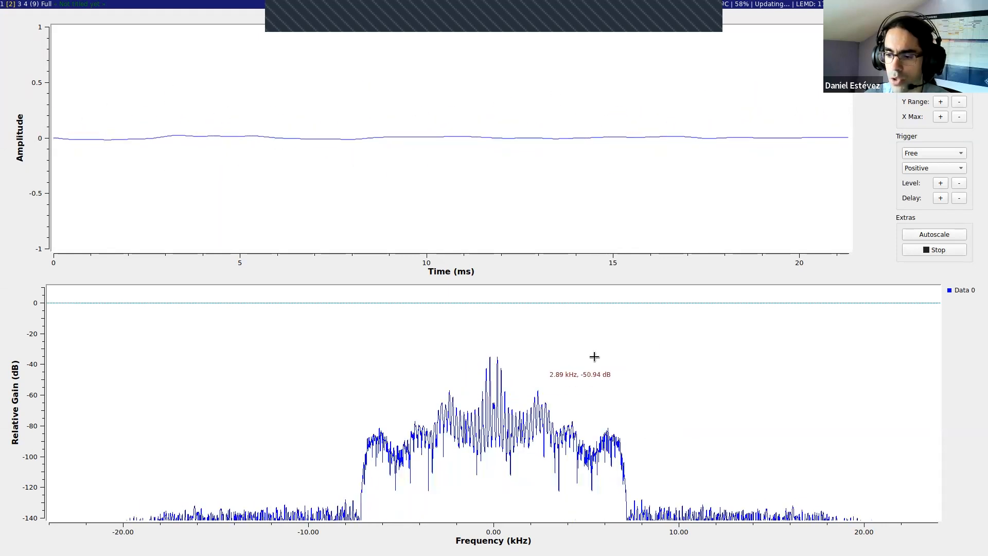
Step: Turn on Max Hold and Min Hold for the frequency plot, and close the plot window after observing the traces
right_click(684, 360)
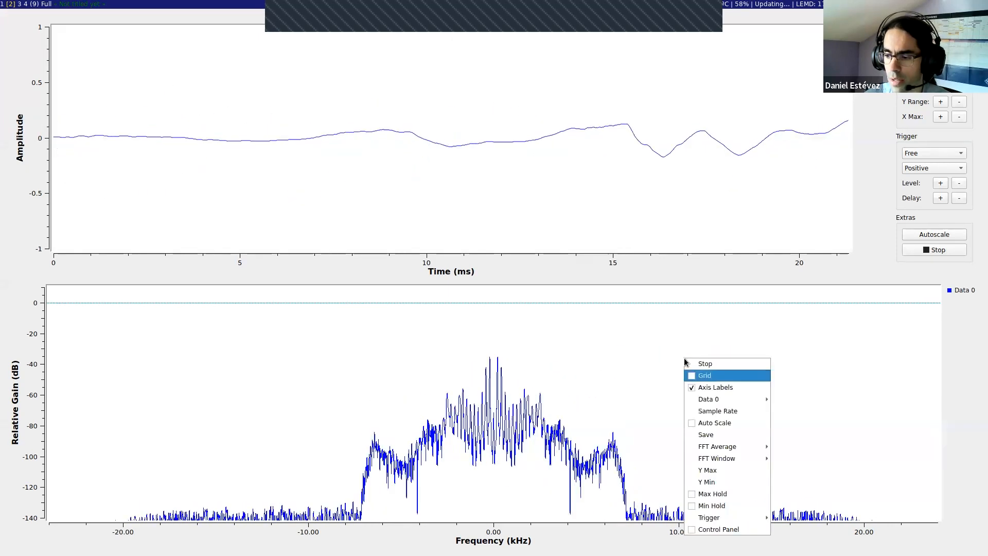
left_click(719, 498)
right_click(734, 412)
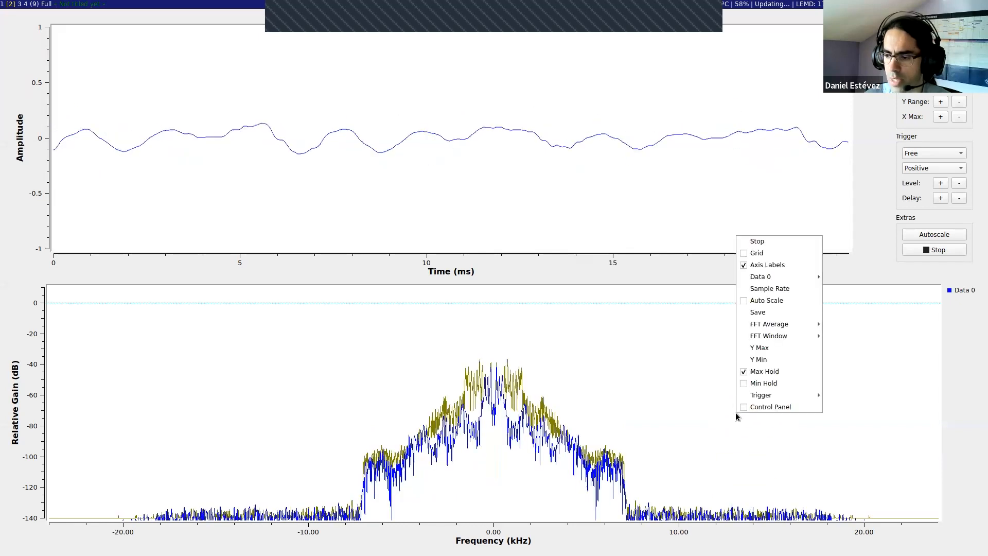
left_click(764, 383)
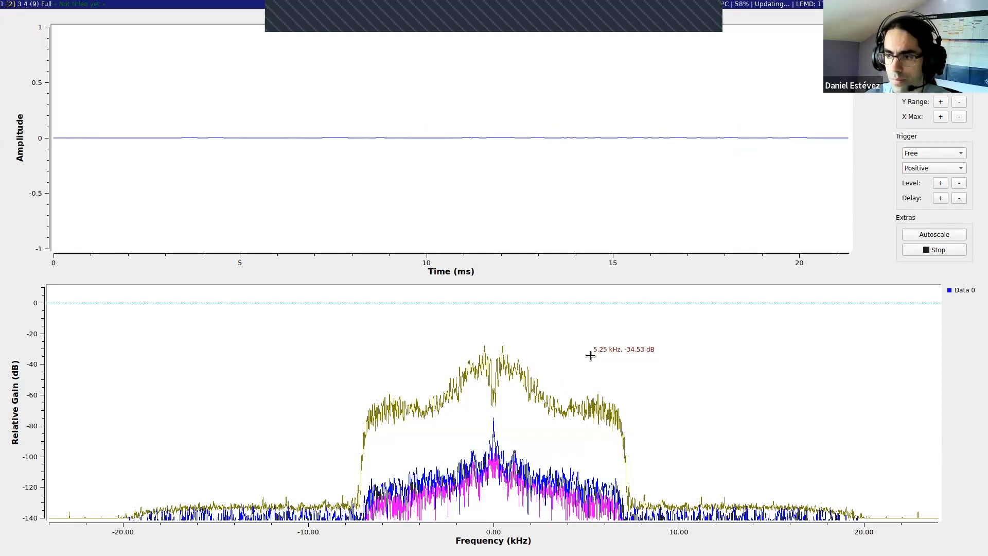
key("alt+shift+c")
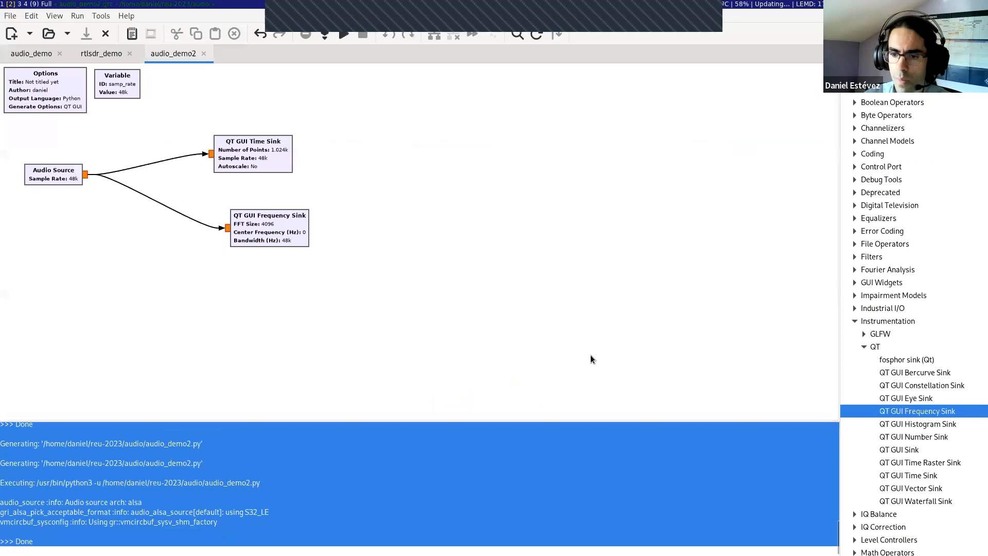
Step: Run the flow graph again to examine the live audio spectrum without hold traces, and close the plot window
left_click(387, 520)
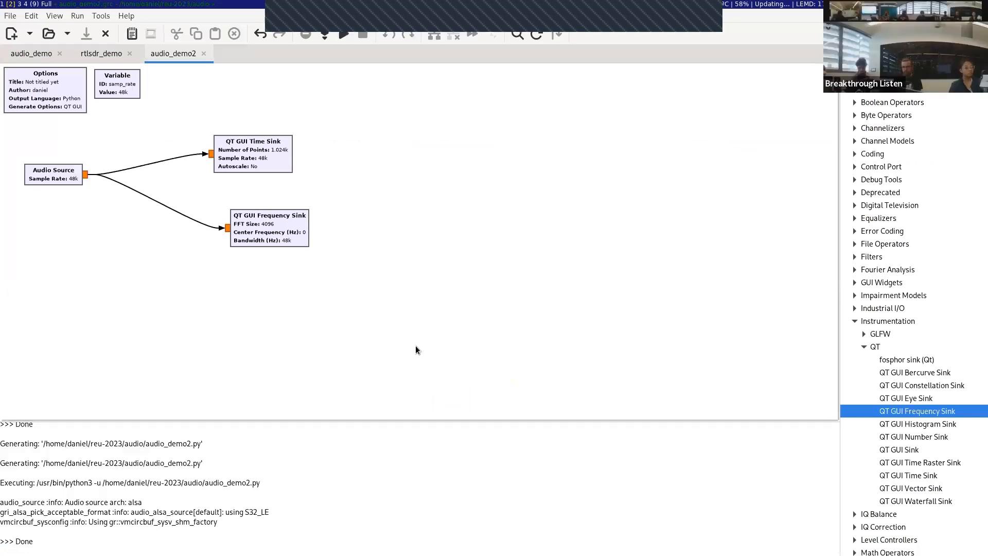
key("F6")
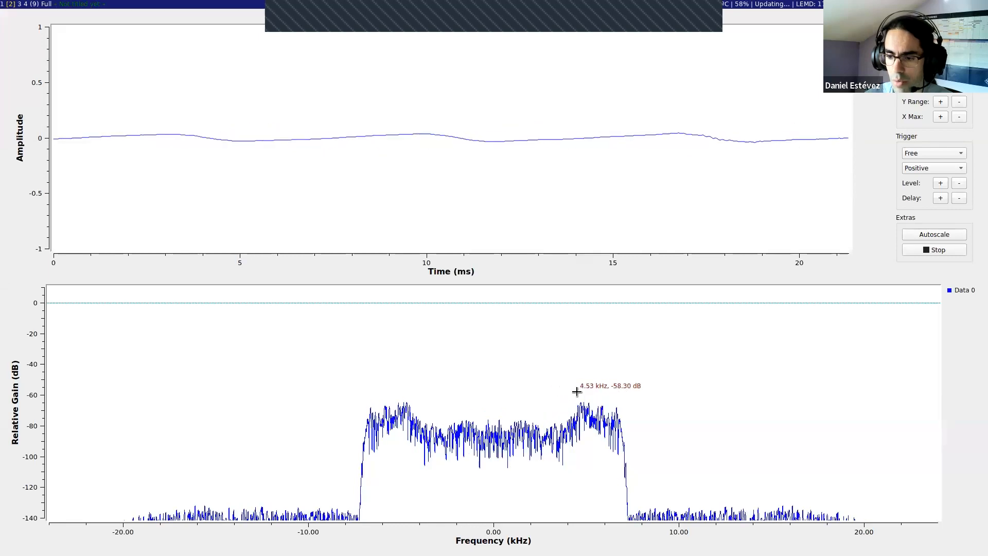
key("alt+shift+c")
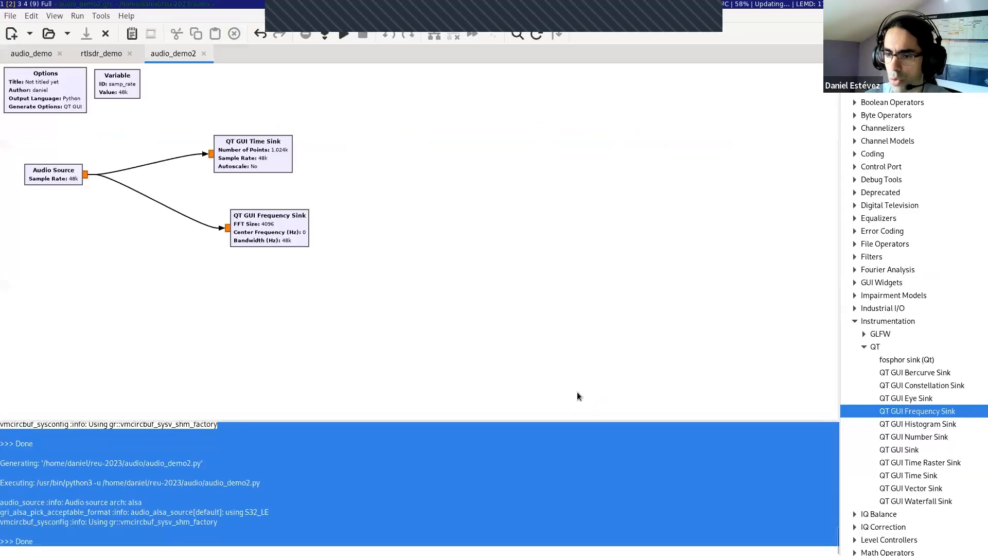
Step: Set the QT GUI Frequency Sink's Spectrum Width to Half
double_click(296, 220)
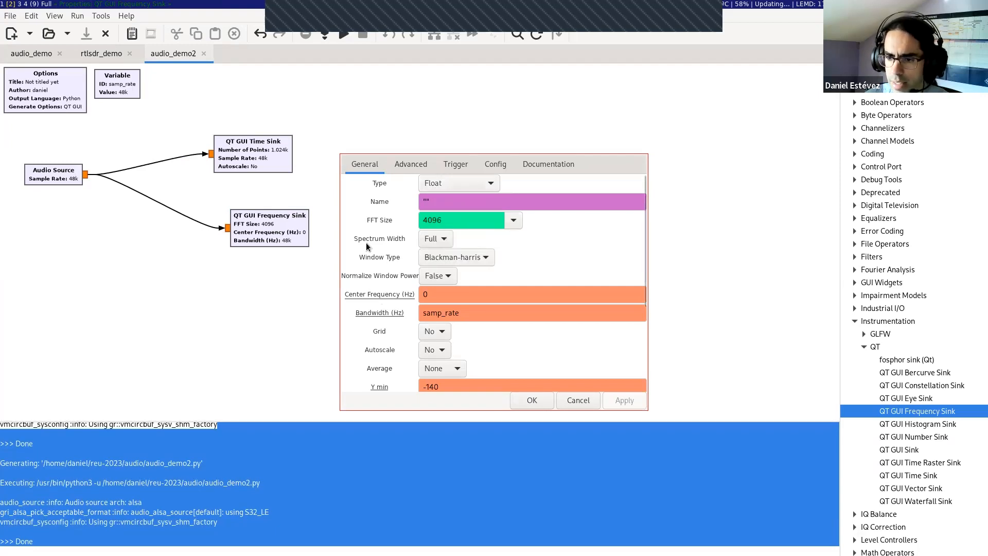
left_click(443, 242)
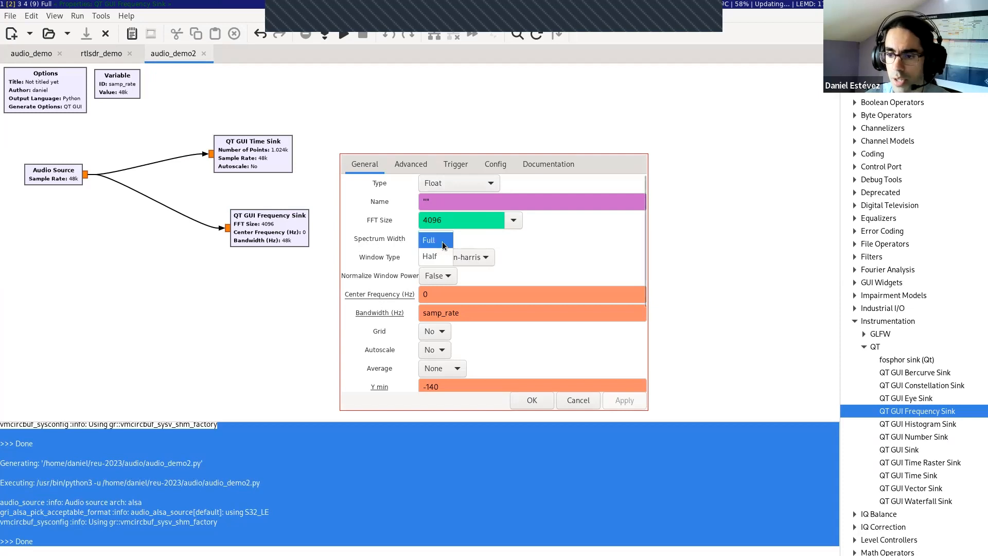
left_click(432, 256)
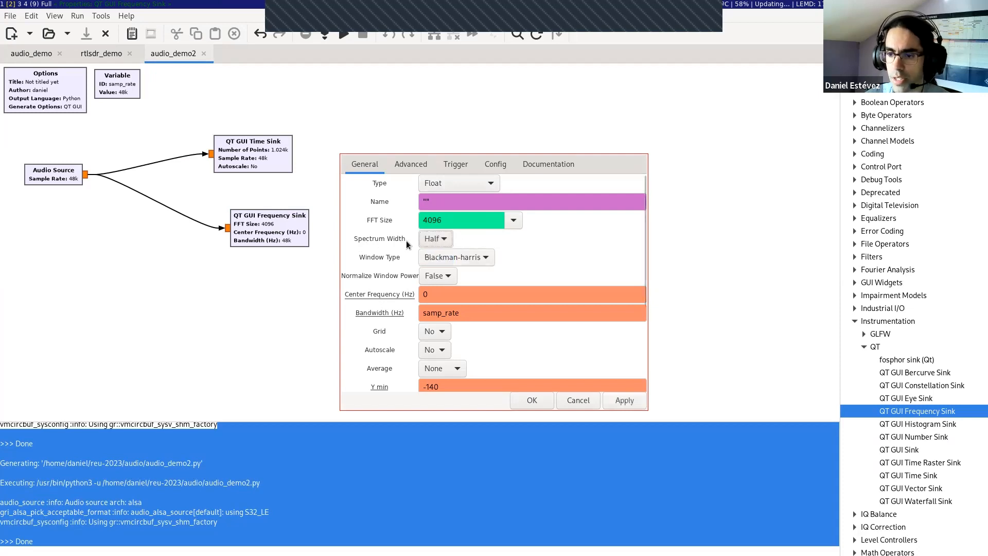
left_click(530, 401)
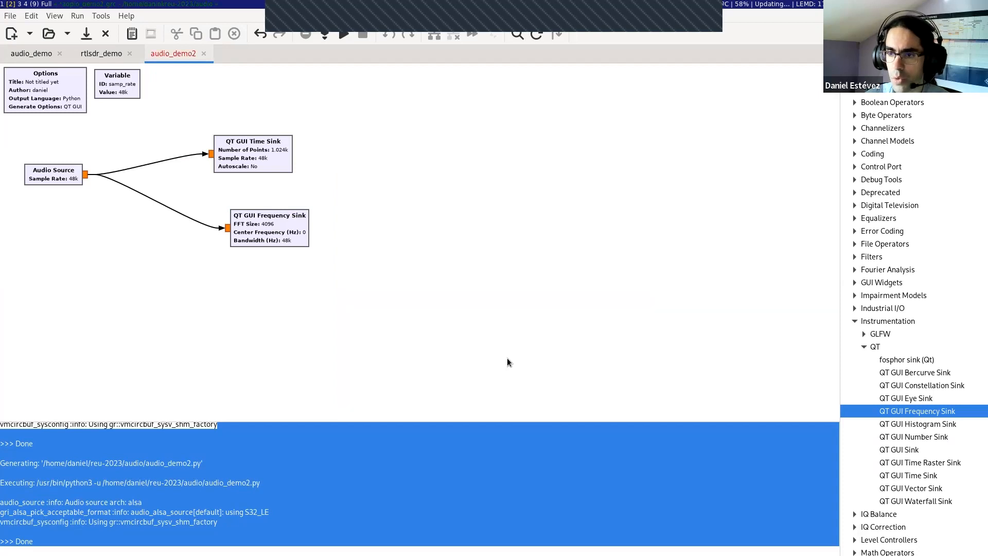
Step: Regenerate and run the flow graph to view the half-width spectrum, and close the plot window
key("F5")
key("F6")
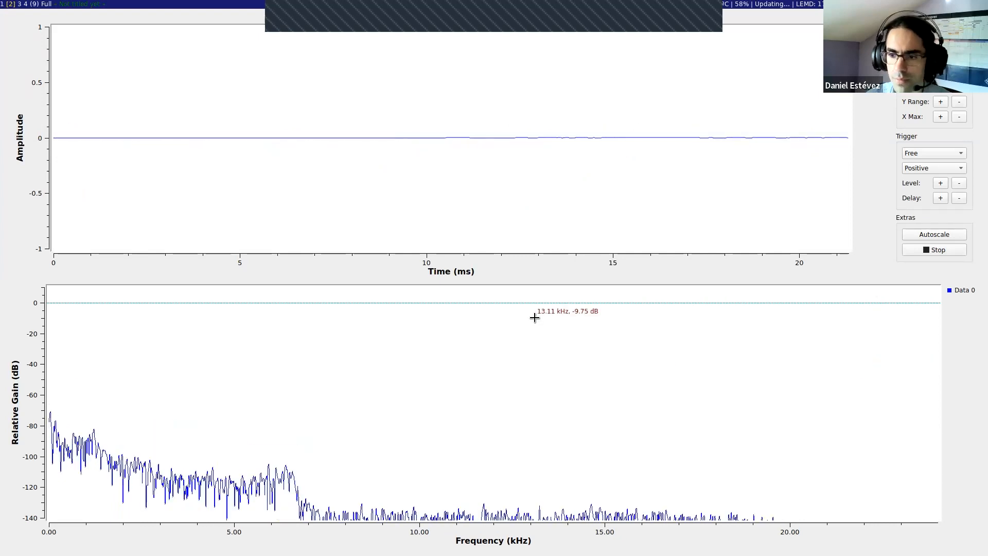
key("alt+shift+c")
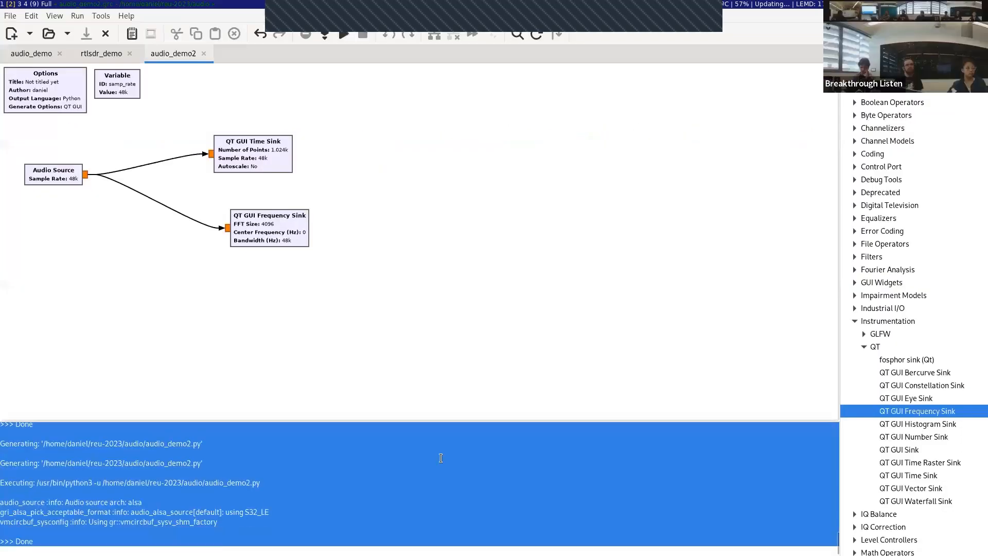
left_click(440, 458)
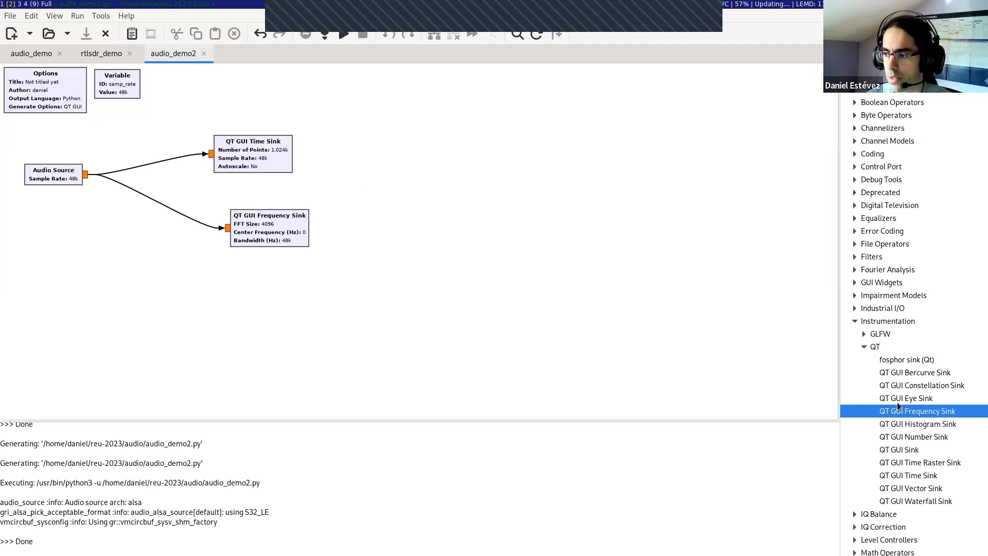
Step: Collapse the Instrumentation category, search the block library for "signal", and add a Signal Source to the canvas below the Audio Source
left_click(920, 333)
left_click(912, 308)
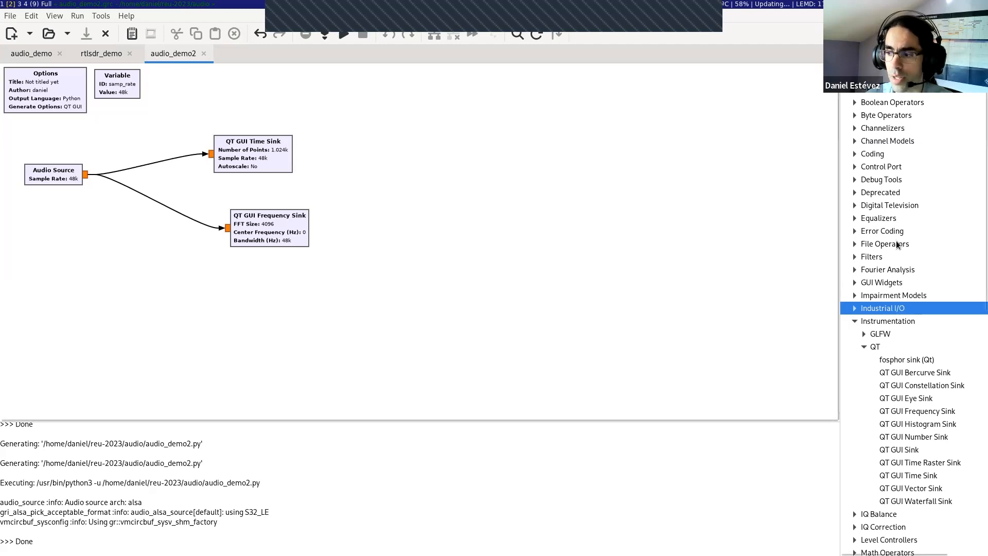
left_click(854, 319)
left_click(896, 171)
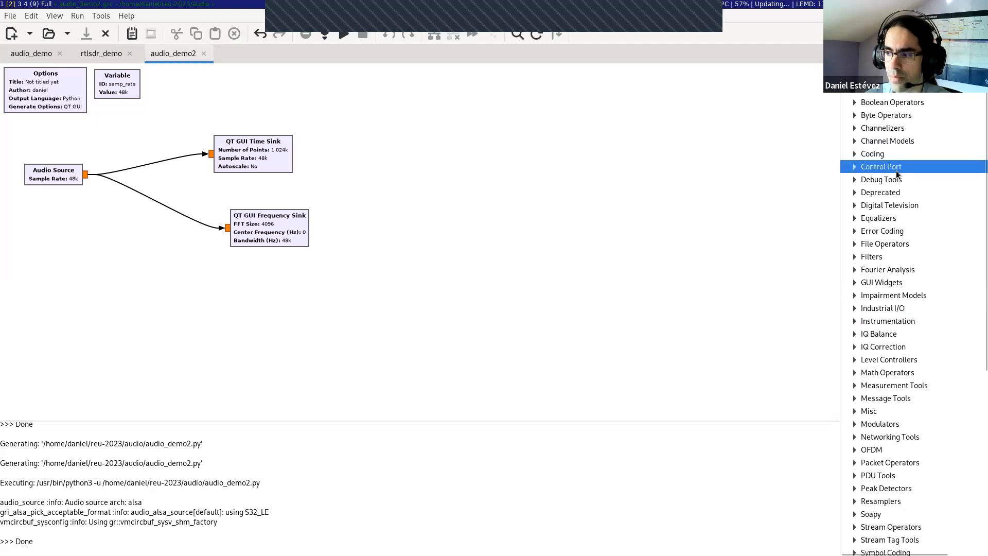
key("ctrl+f")
type("signal")
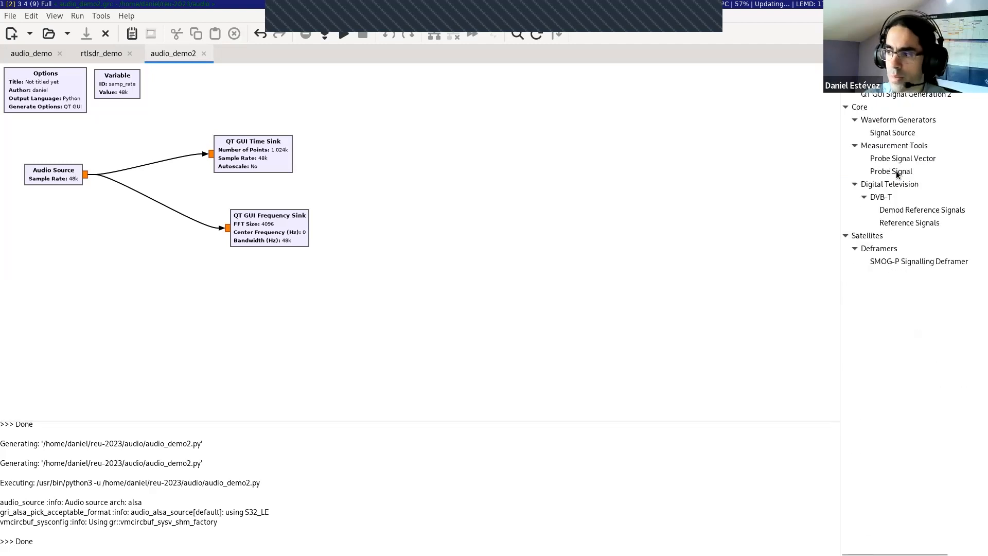
left_click_drag(892, 132, 78, 306)
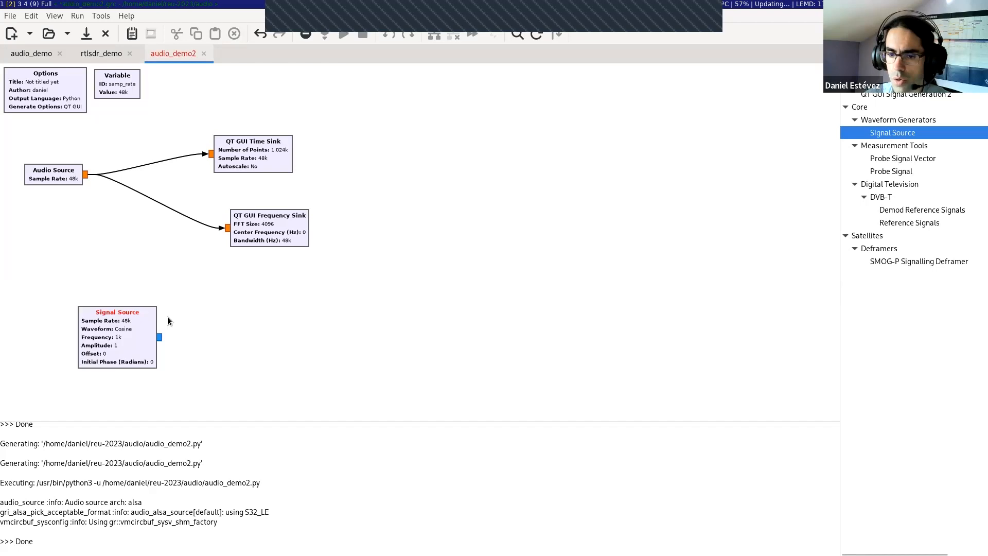
Step: In the Signal Source properties, set the output type to float and the frequency to the variable name "frequency"
double_click(141, 326)
left_click(450, 201)
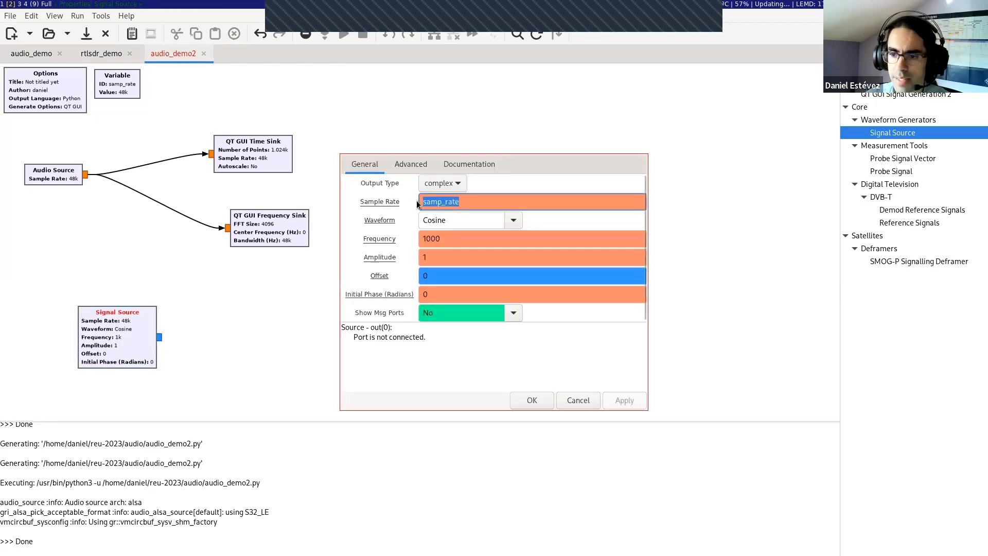
key("ctrl+a")
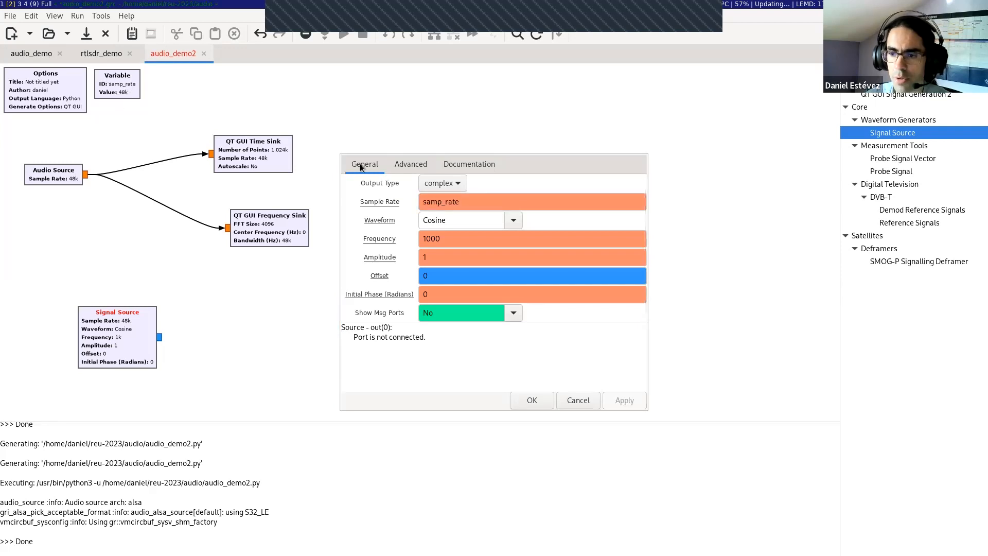
mouse_move(468, 204)
left_mouse_down()
mouse_move(419, 201)
mouse_move(455, 203)
left_mouse_up()
left_click(457, 202)
left_click(460, 202)
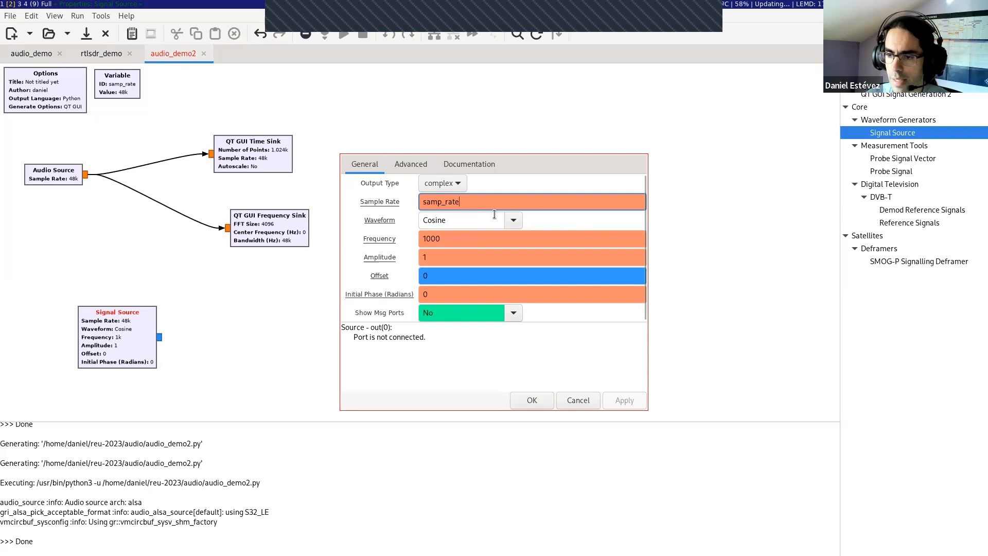
left_click(456, 181)
left_click(440, 197)
double_click(452, 239)
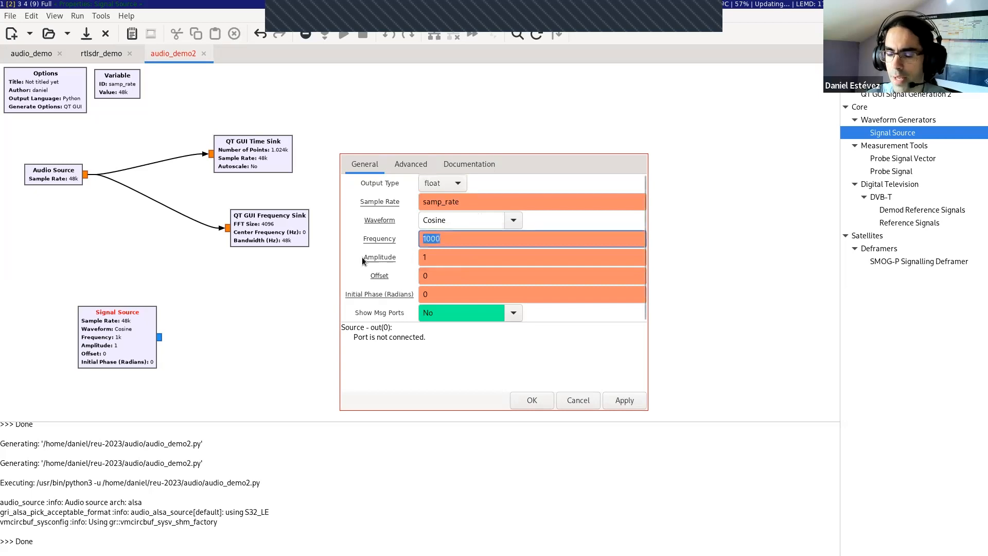
type("frequency")
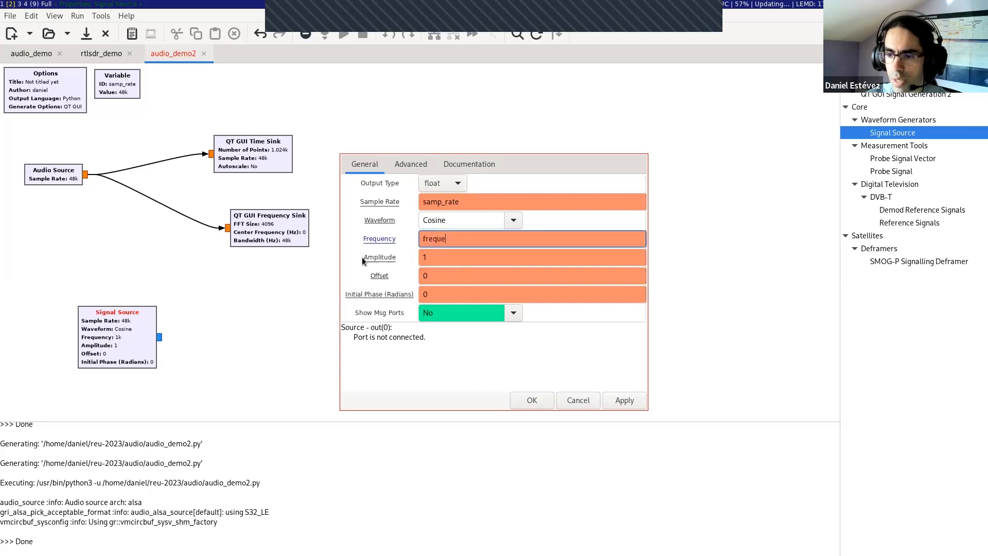
double_click(440, 238)
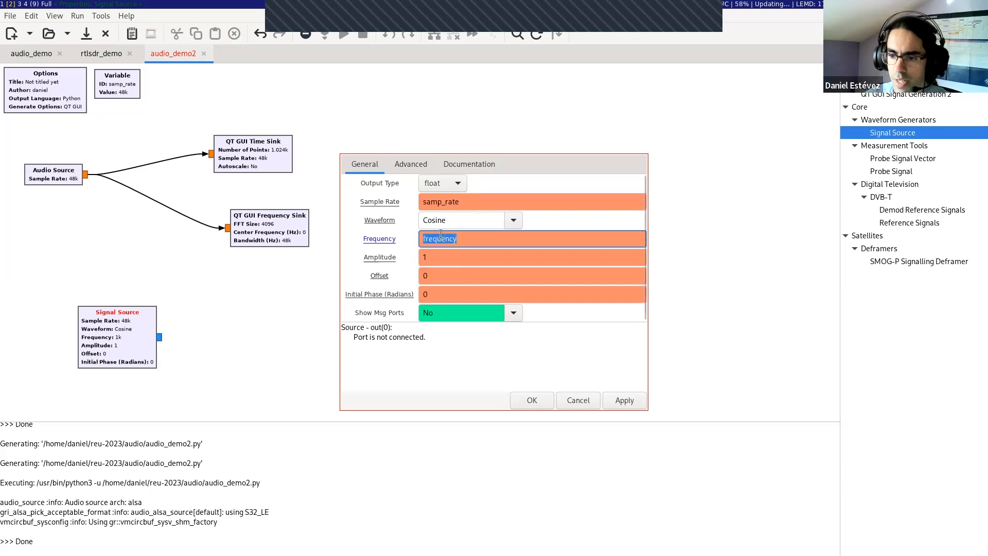
Step: Set the Signal Source's amplitude to the variable name "amplitude" and accept the properties
double_click(455, 256)
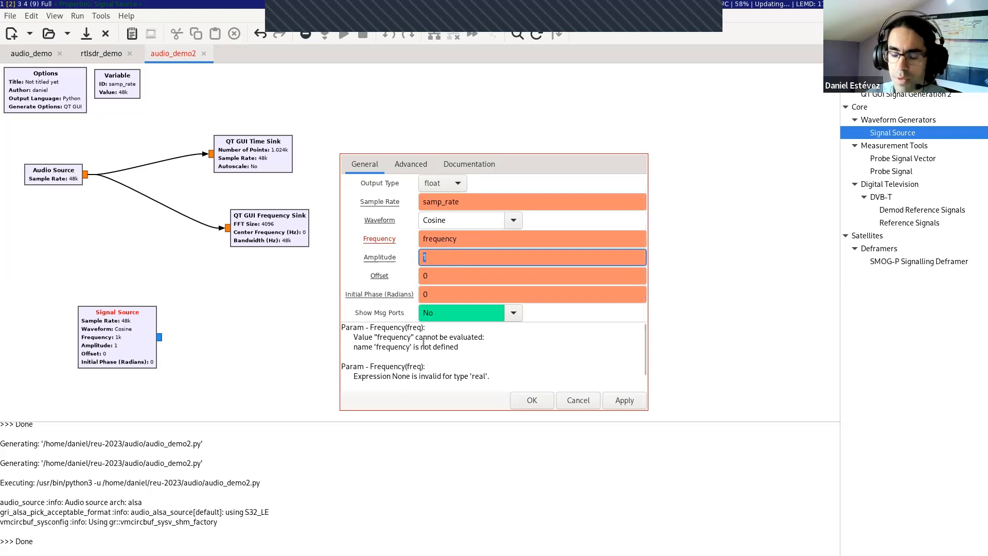
left_click(443, 260)
left_click_drag(443, 260, 418, 256)
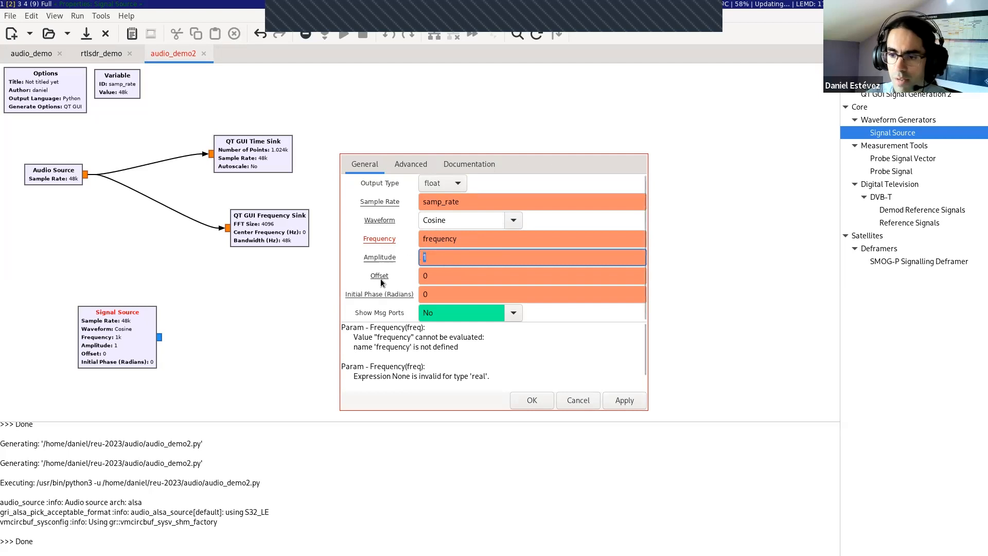
type("amplitude")
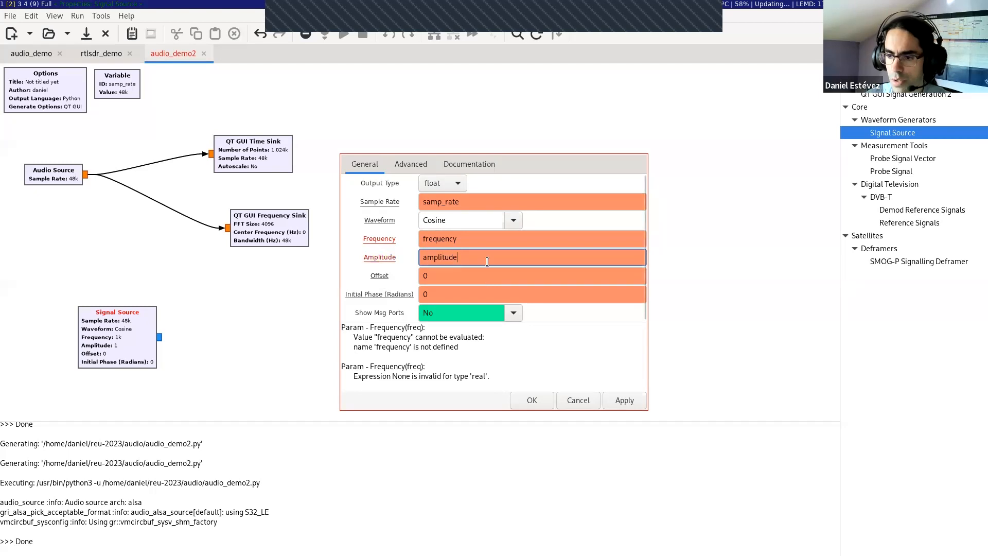
left_click(523, 402)
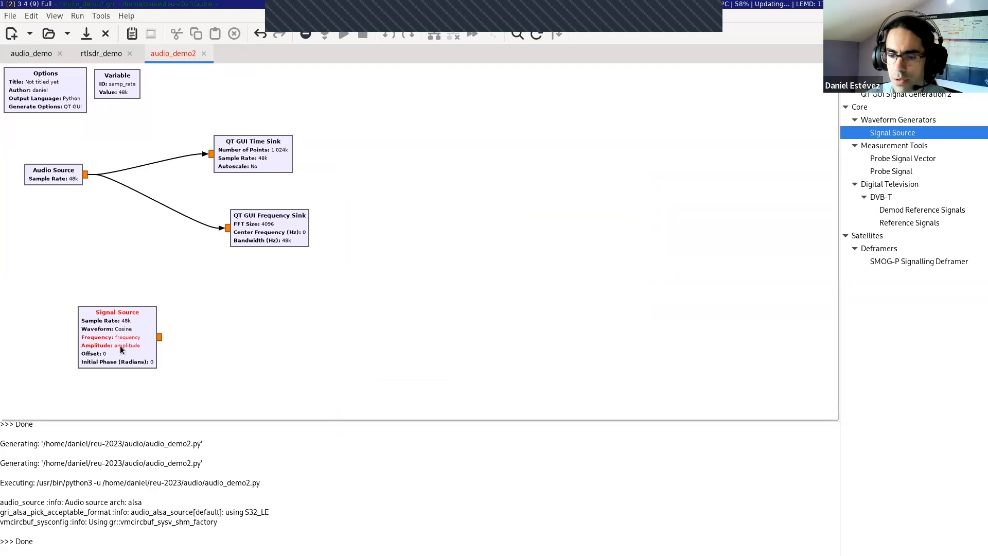
Step: Add a QT GUI Entry block from the QT GUI widgets to the canvas, above the QT GUI Time Sink
left_click(980, 54)
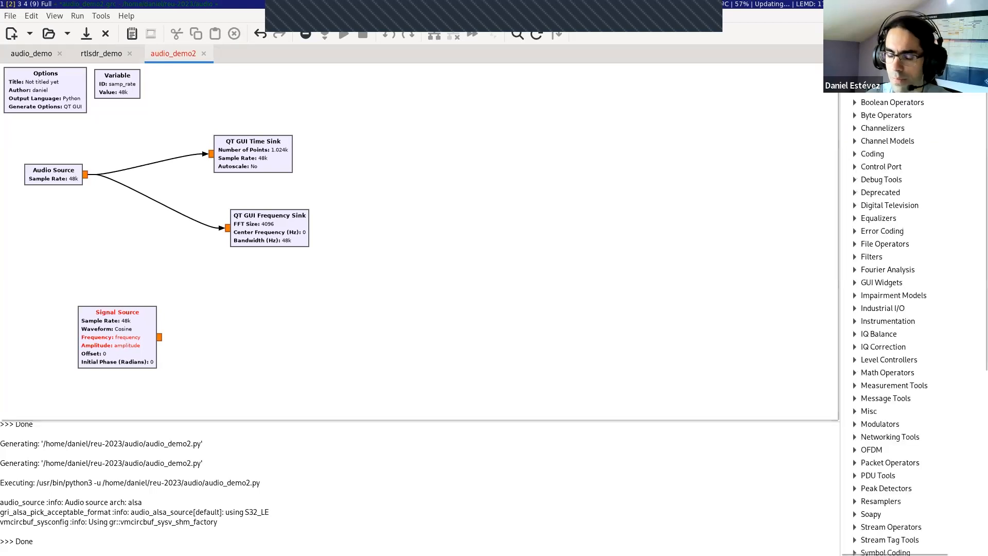
left_click(904, 115)
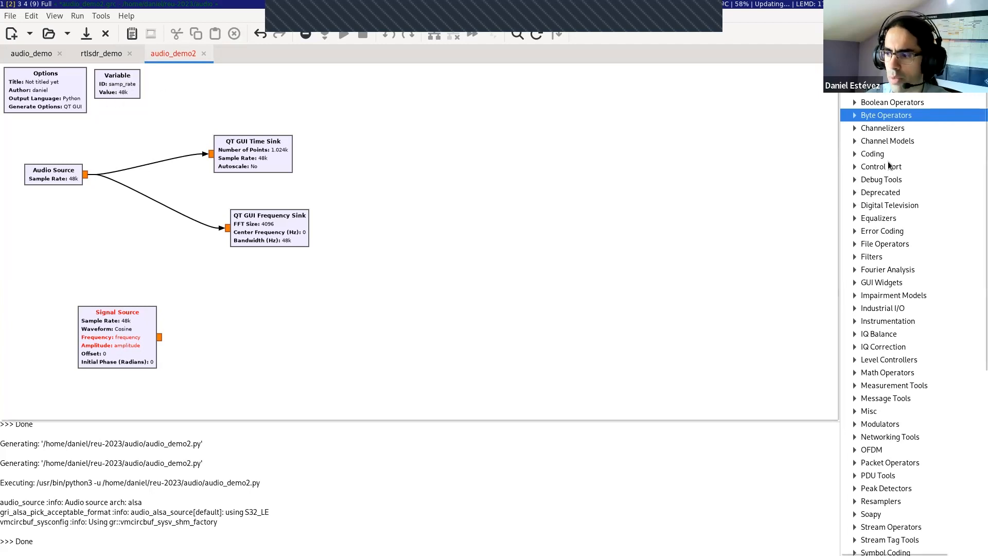
left_click(855, 282)
left_click(865, 297)
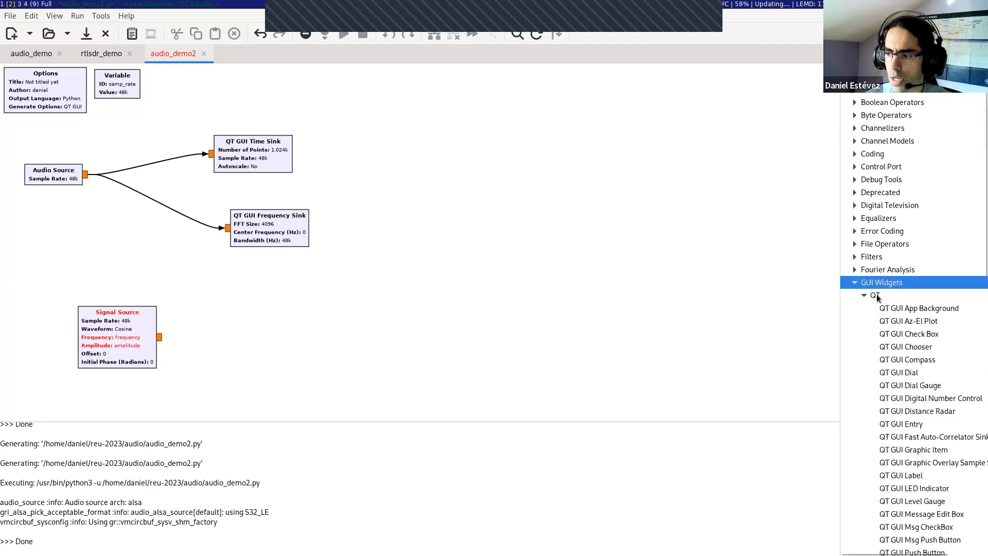
left_click(876, 294)
scroll(894, 286, "down", 4)
left_click(909, 218)
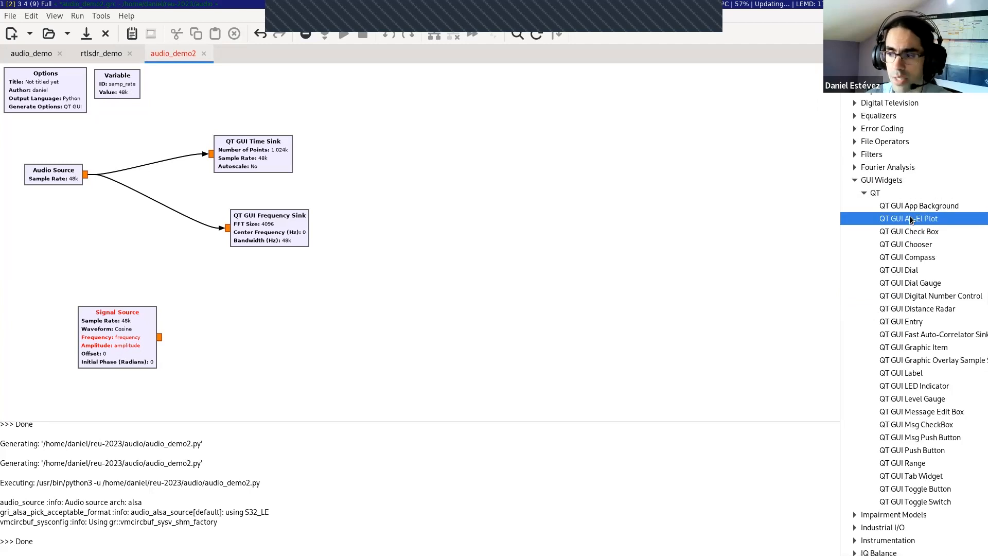
left_click_drag(902, 322, 241, 82)
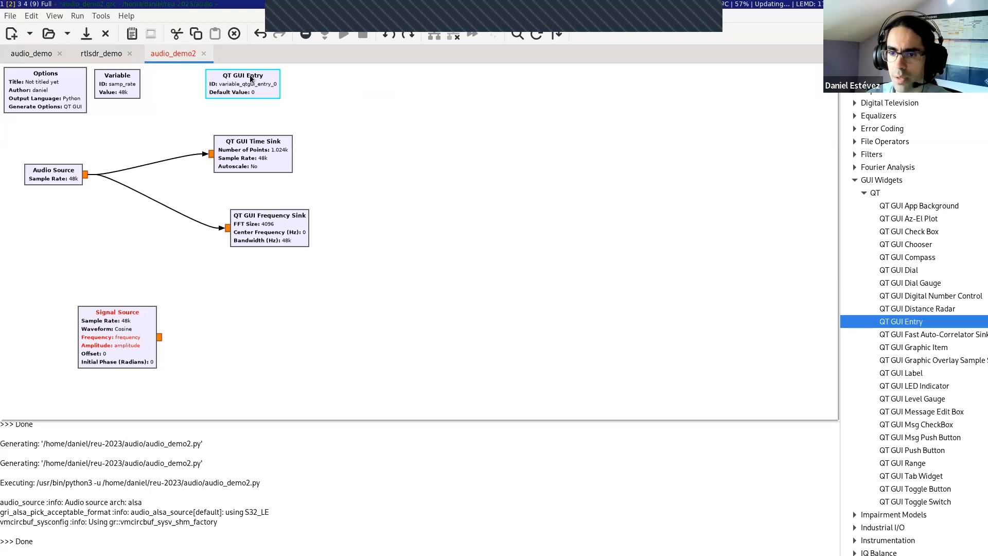
Step: Configure the QT GUI Entry with ID "amplitude", type Float and default value 0.0
double_click(254, 87)
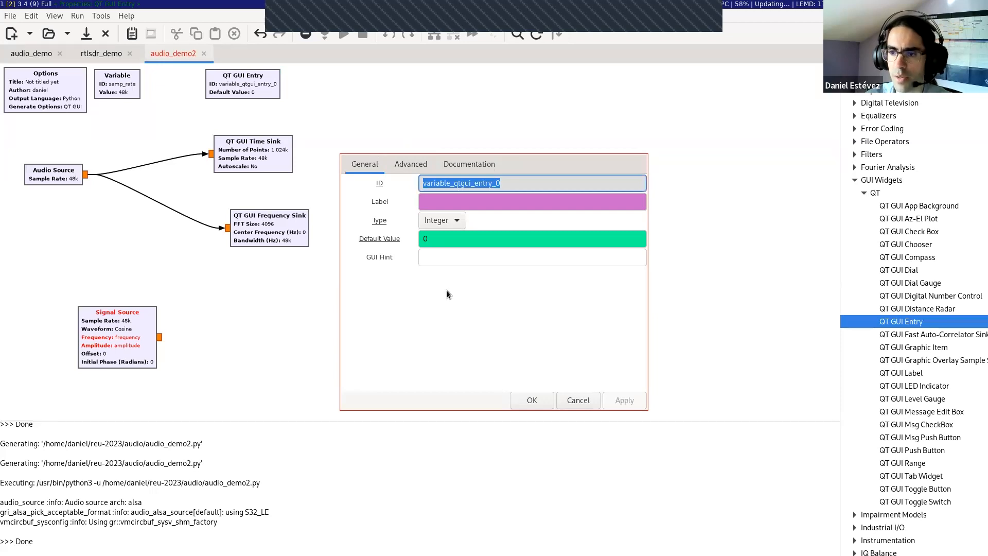
type("amplitude")
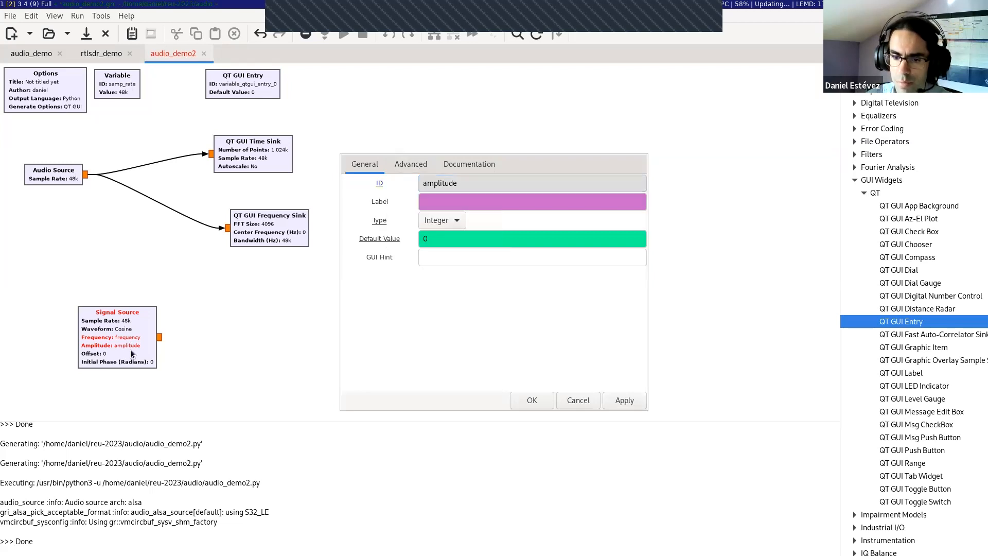
left_click(441, 220)
left_click(443, 205)
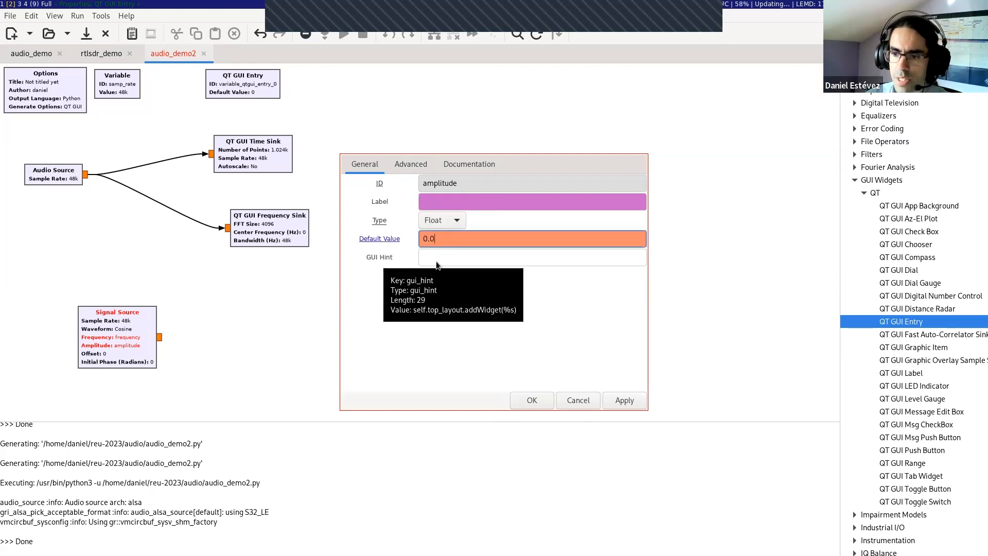
left_click(527, 399)
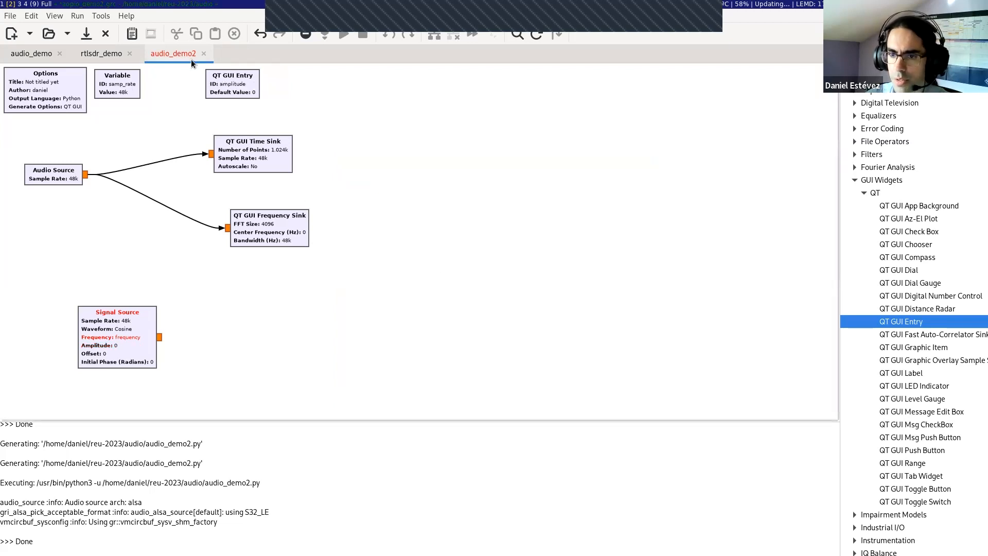
Step: Duplicate the amplitude QT GUI Entry block and place the copy beside the original
left_click(915, 296)
mouse_move(913, 294)
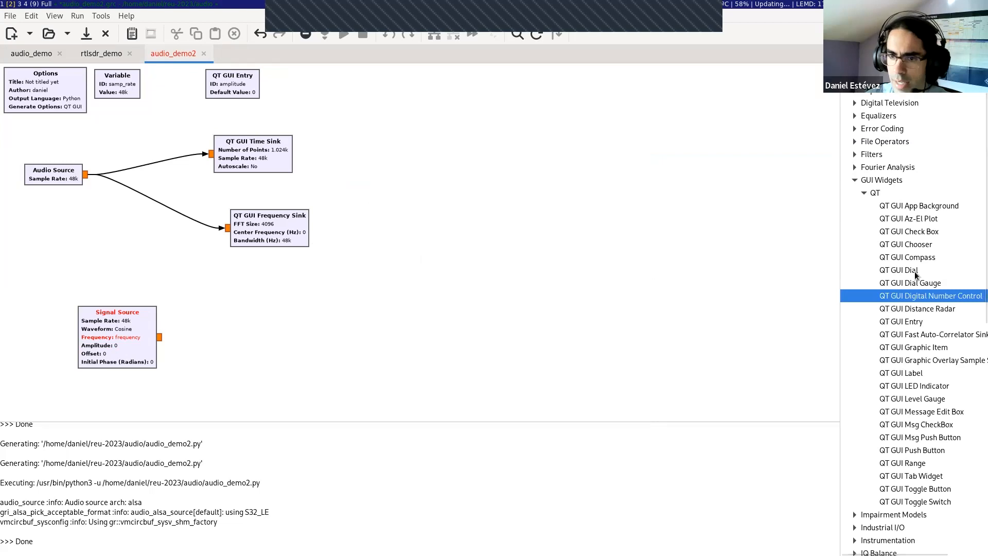
left_click(236, 89)
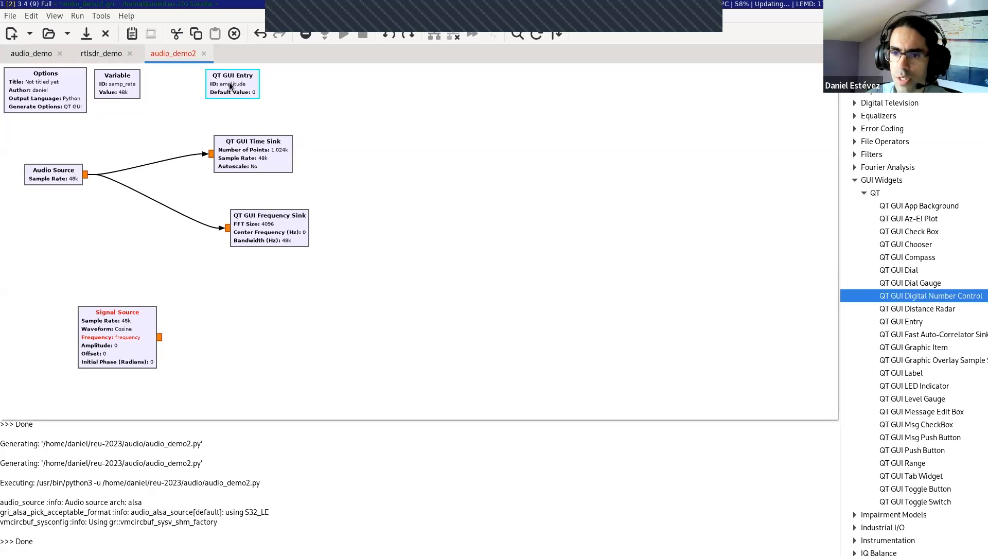
right_click(230, 82)
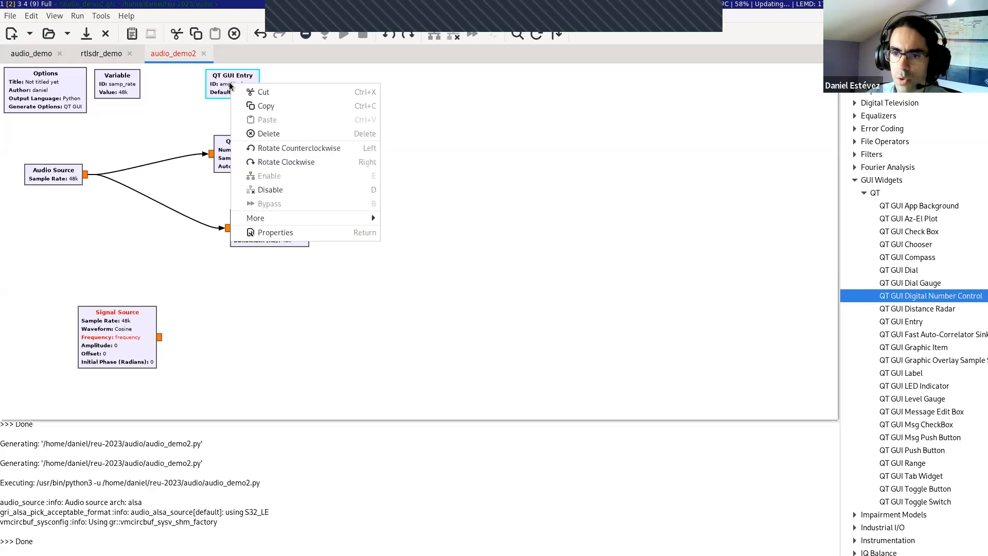
left_click(271, 107)
right_click(311, 83)
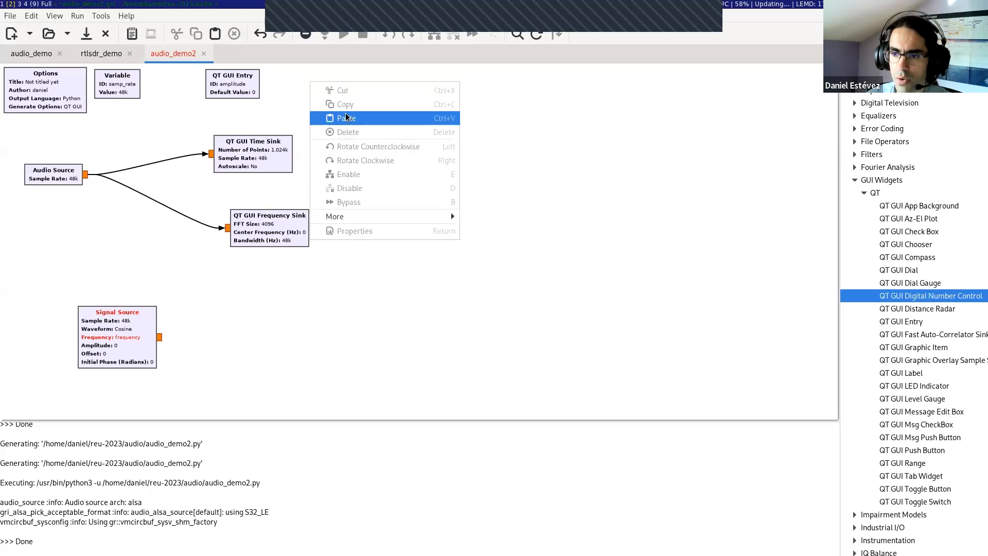
left_click(346, 119)
left_click_drag(223, 169, 297, 84)
left_click(385, 124)
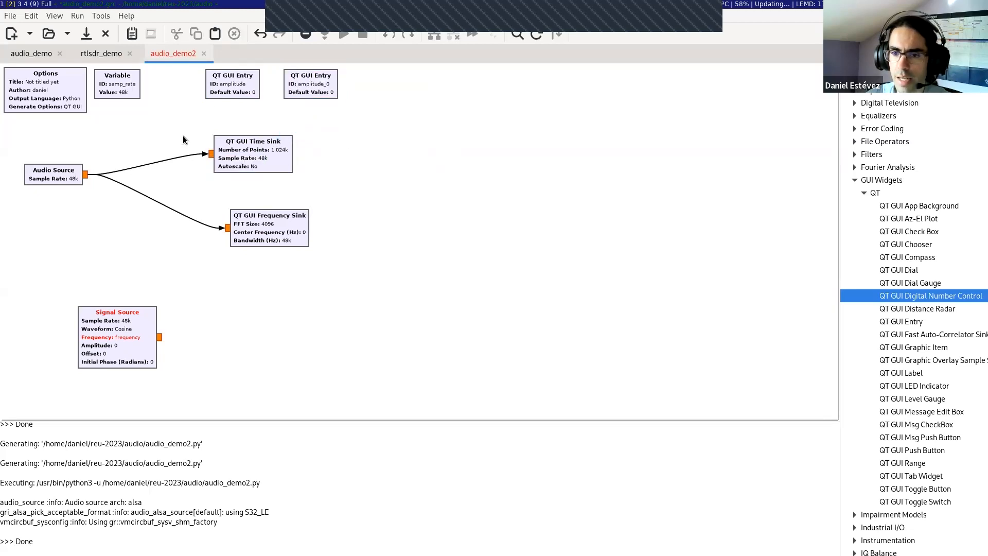
Step: Try duplicating the QT GUI Time Sink and Frequency Sink together, and delete both copies
left_click_drag(163, 109, 380, 288)
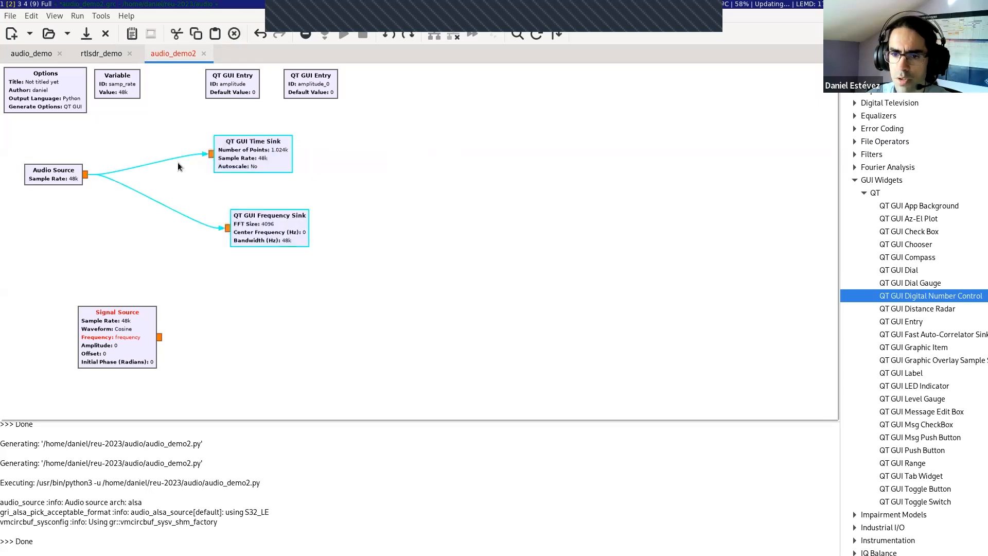
key("ctrl+c")
key("ctrl+v")
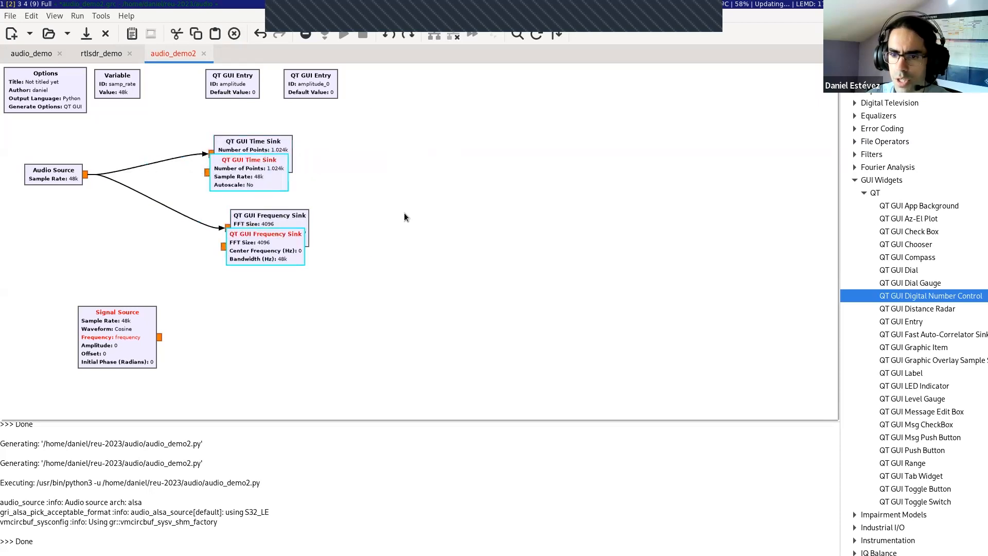
left_click_drag(276, 158, 385, 161)
key("ctrl+z")
left_click(239, 183)
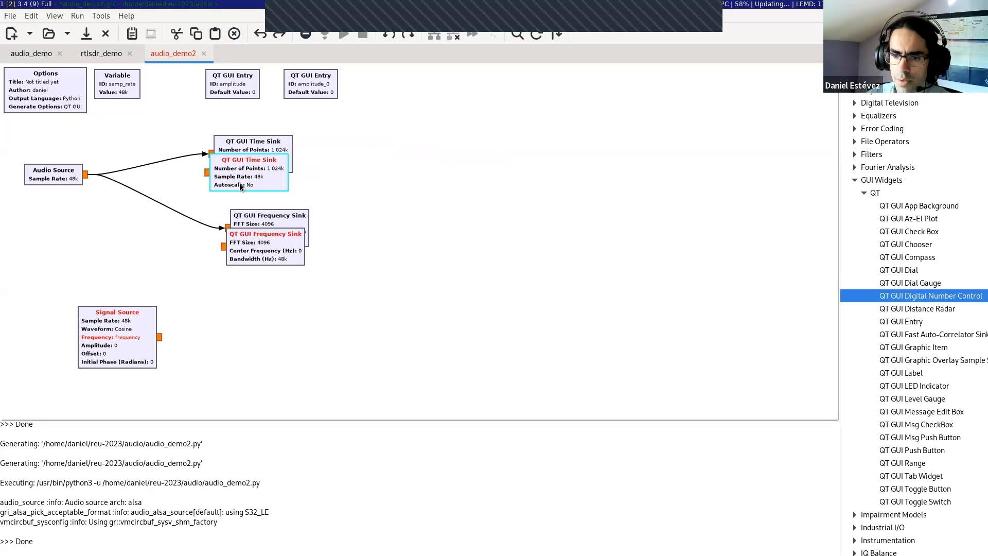
key("Delete")
left_click(251, 261)
key("Delete")
Step: Try duplicating the Audio Source with both connected sinks as a group, and delete the copied group
left_click_drag(17, 140, 363, 258)
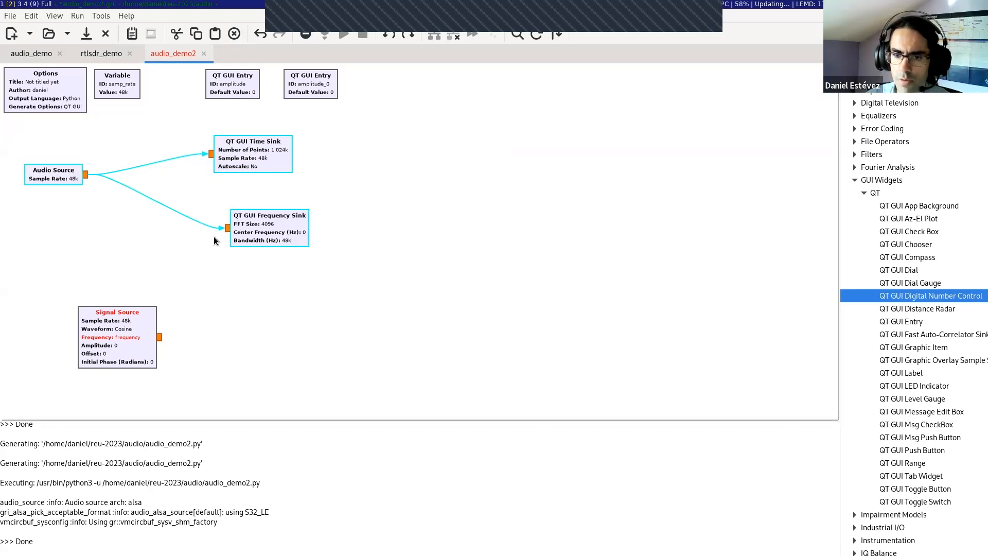
key("ctrl+c")
key("ctrl+v")
left_click_drag(258, 193, 697, 257)
key("Delete")
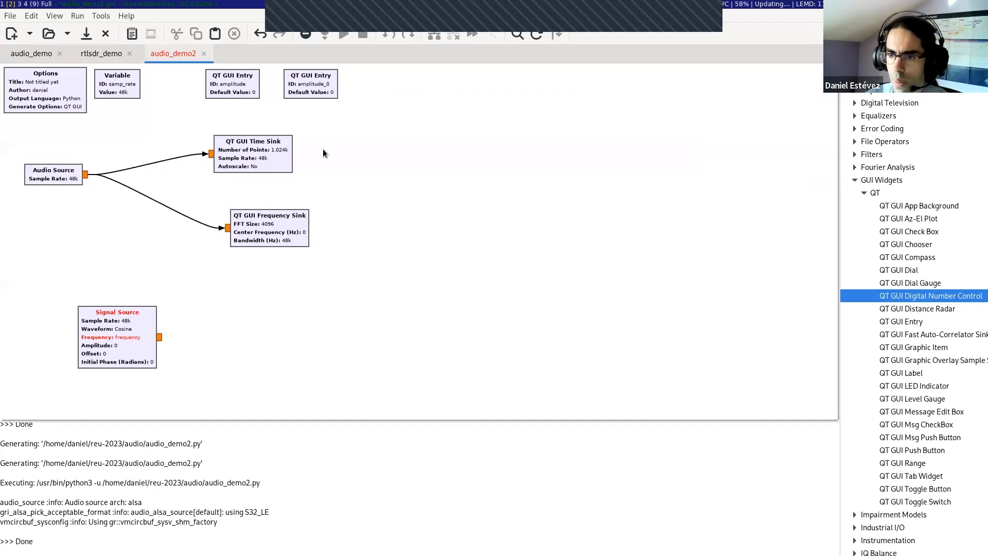
Step: Configure the copied QT GUI Entry with ID "frequency" and default value 1k
left_click_drag(308, 85, 313, 85)
left_click(360, 123)
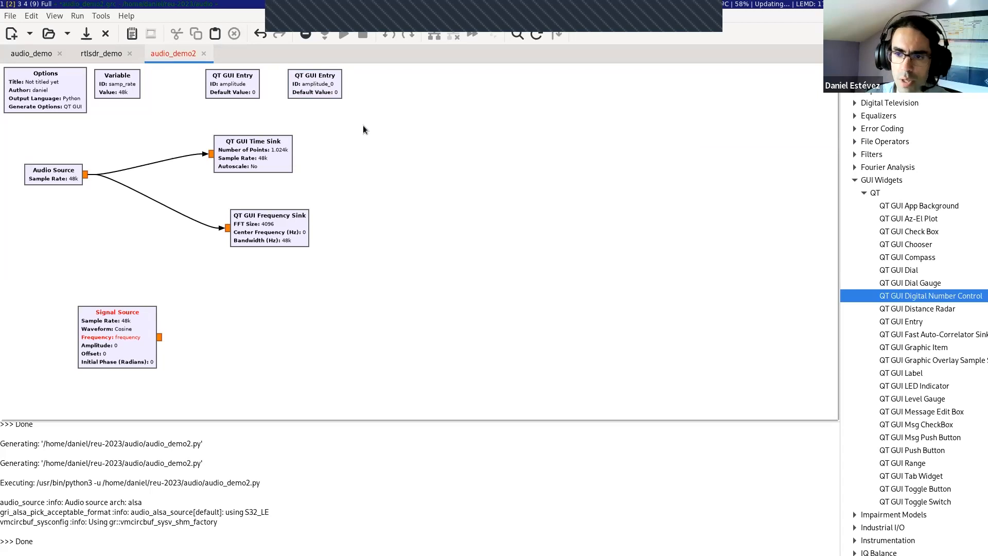
double_click(313, 92)
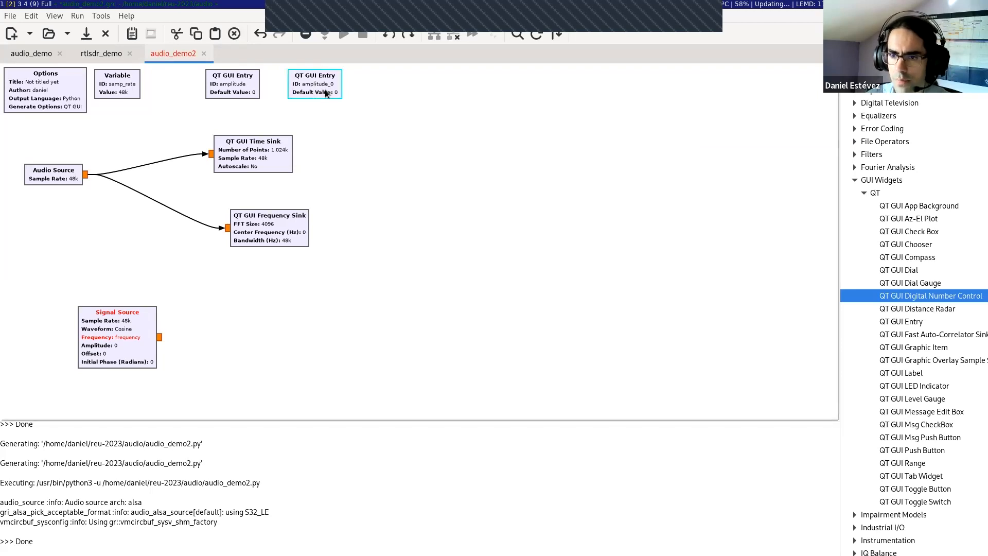
triple_click(435, 185)
type("frequency")
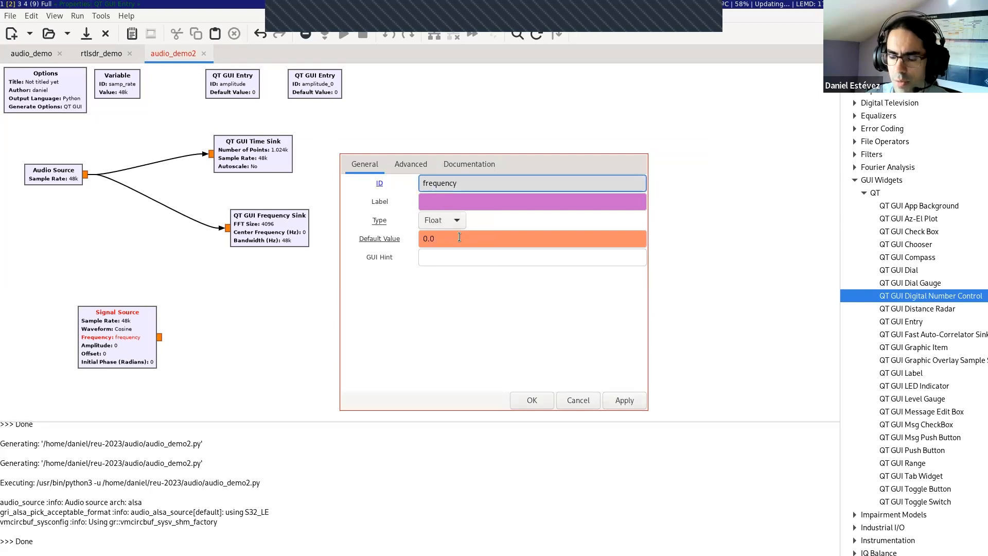
triple_click(427, 238)
type("1")
type("k")
key("Return")
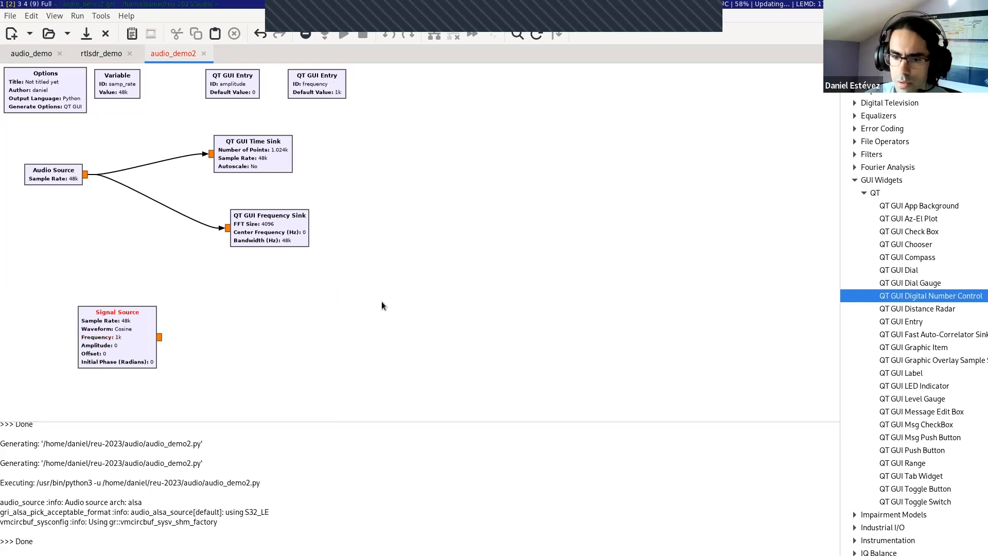
Step: Review the Signal Source's general properties and documentation, checking its frequency and amplitude expressions
double_click(112, 356)
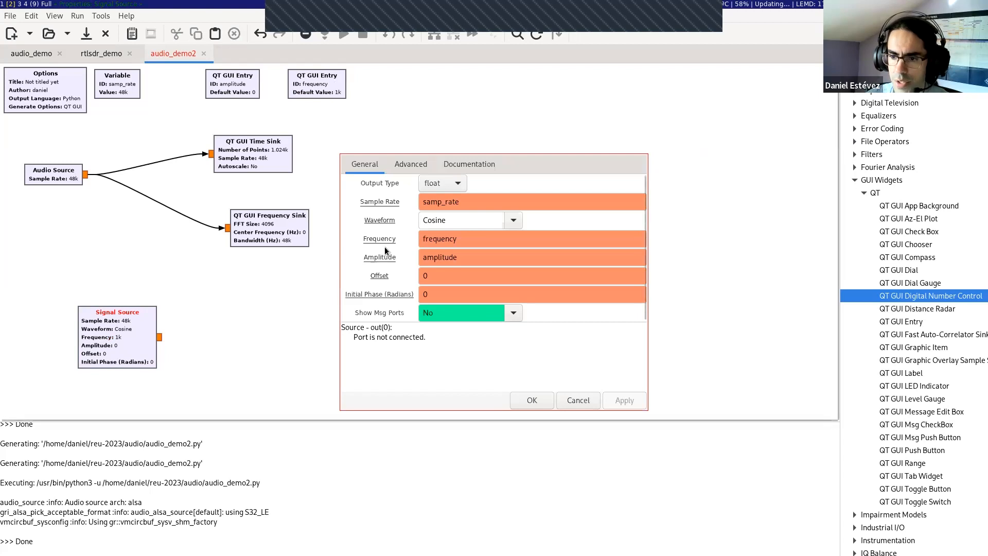
left_click(456, 238)
left_click(465, 166)
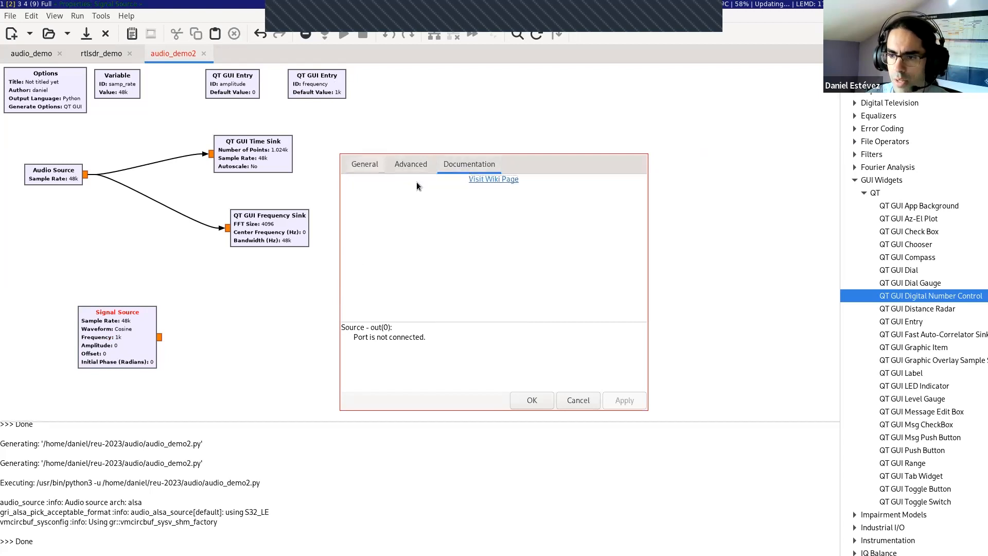
left_click(356, 165)
left_click(467, 241)
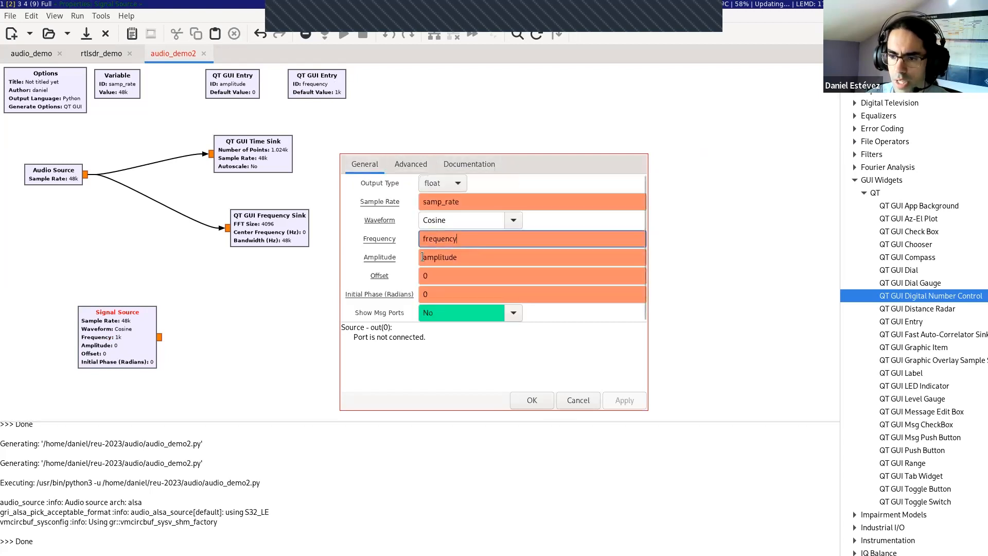
left_click(525, 400)
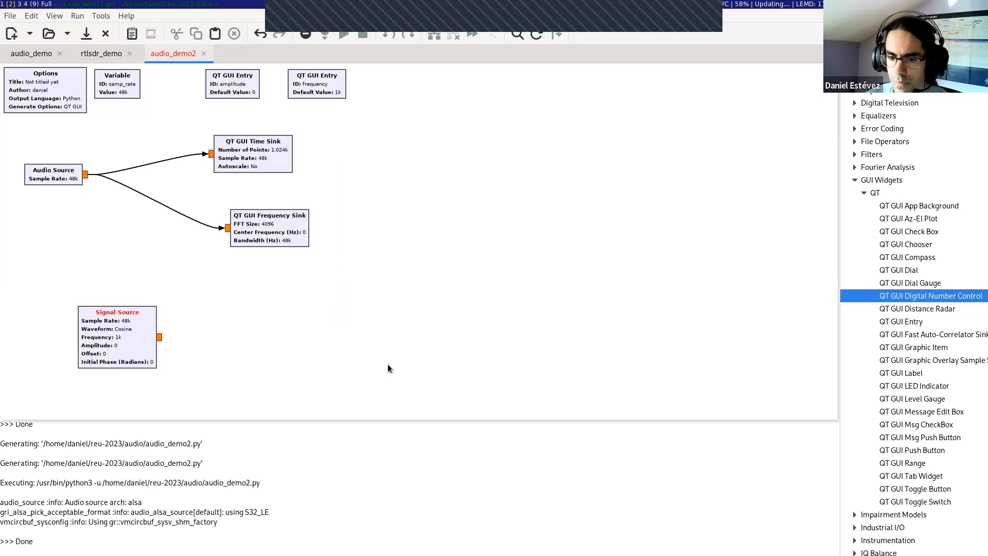
left_click(906, 232)
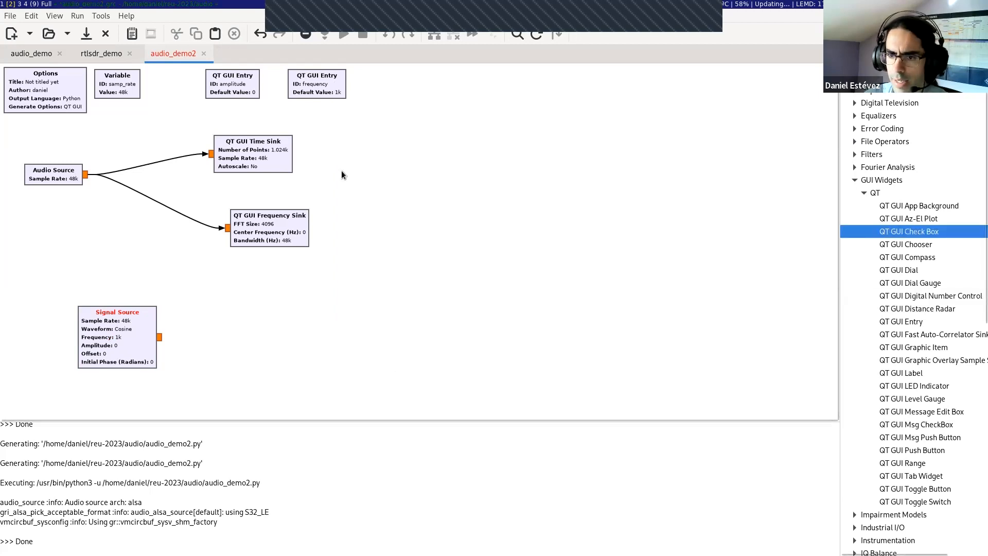
Step: Move the Audio Source's QT GUI Time Sink and Frequency Sink closer to it, stacking one above the other
left_click(285, 151)
left_click_drag(264, 170, 280, 300)
left_click_drag(268, 234, 236, 176)
left_click(228, 128)
left_click_drag(228, 128, 232, 183)
left_click_drag(264, 304, 260, 275)
Step: Duplicate the QT GUI Time Sink and the QT GUI Frequency Sink, placing the copies above and beside the Signal Source
key("ctrl+c")
key("ctrl+v")
left_click_drag(237, 165, 264, 303)
key("Delete")
left_click(231, 193)
key("ctrl+c")
key("ctrl+v")
left_click_drag(231, 197, 244, 226)
left_click_drag(251, 169, 270, 312)
left_click_drag(258, 204, 245, 171)
Step: Connect the Signal Source output to the copied Time Sink and Frequency Sink, and move both copies upward
left_click(227, 264)
left_click(159, 337)
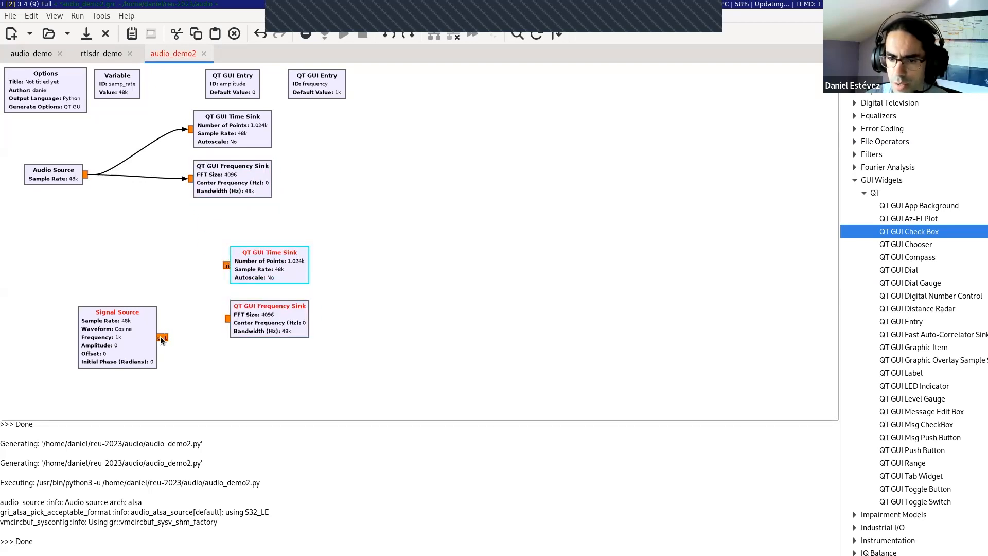
left_click(227, 319)
left_click_drag(263, 315, 276, 289)
left_click(356, 264)
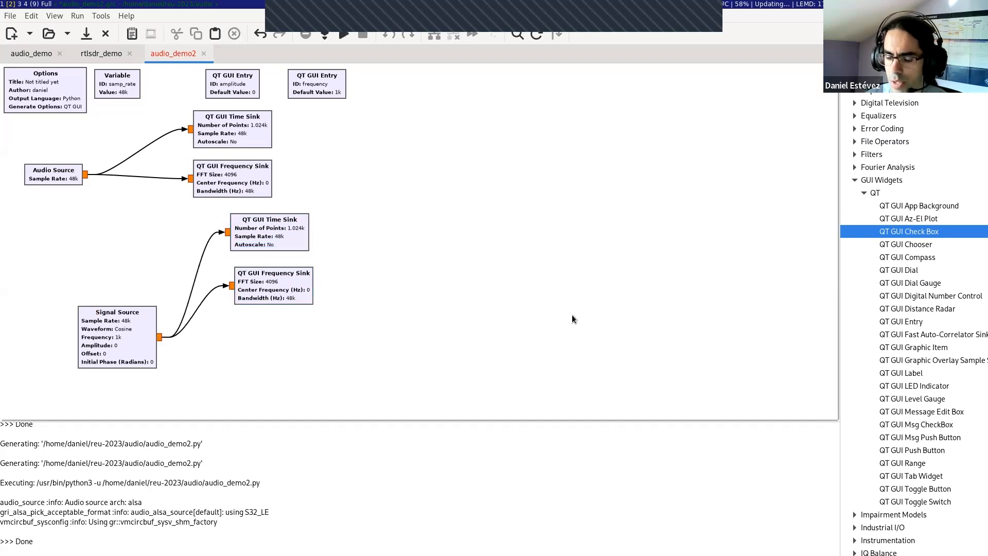
Step: Add an Audio Sink below the copied Frequency Sink and connect the Signal Source output to it
type("audio")
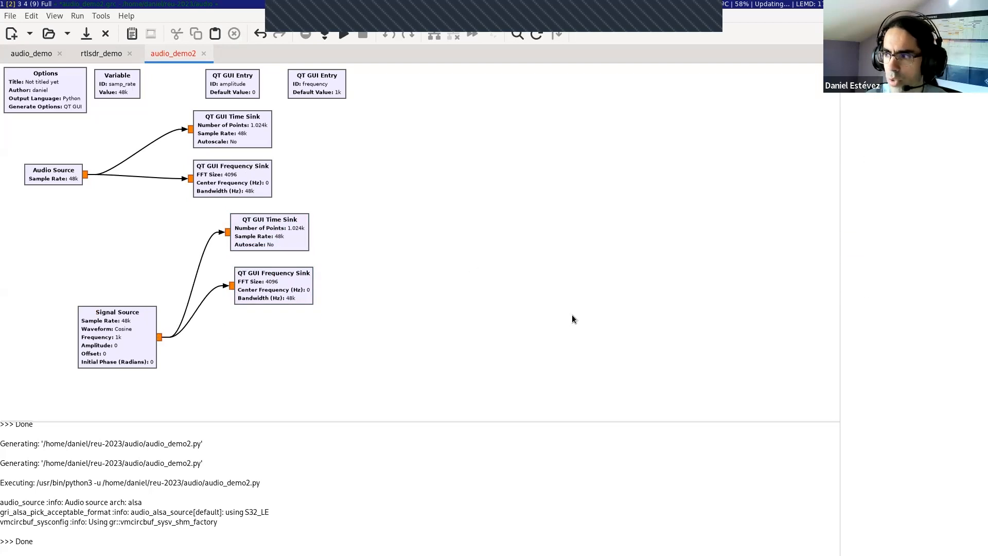
type(" sink")
left_click_drag(901, 98, 276, 334)
left_click(159, 337)
left_click(261, 345)
left_click(345, 324)
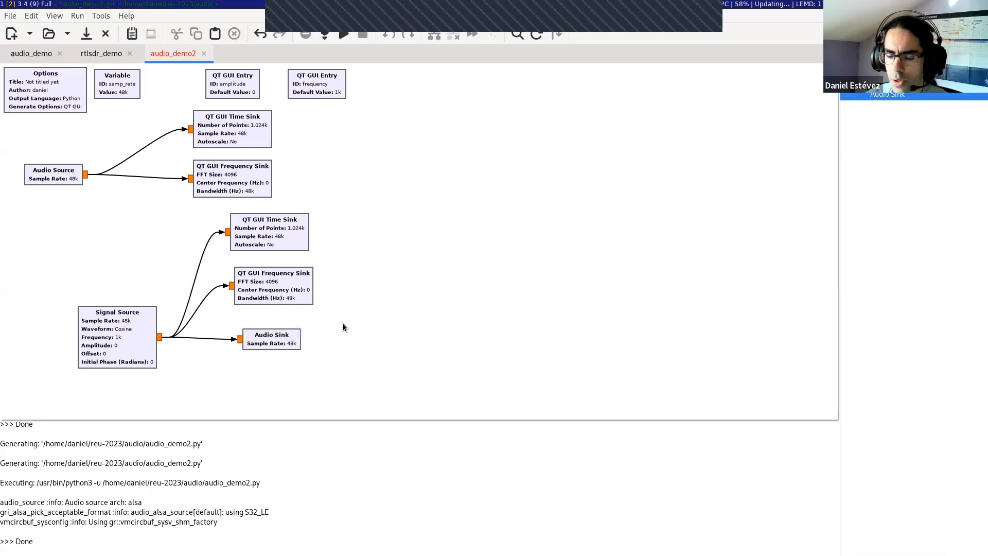
Step: Generate the audio_demo2 flow graph and execute it
left_click(325, 36)
left_click(316, 481)
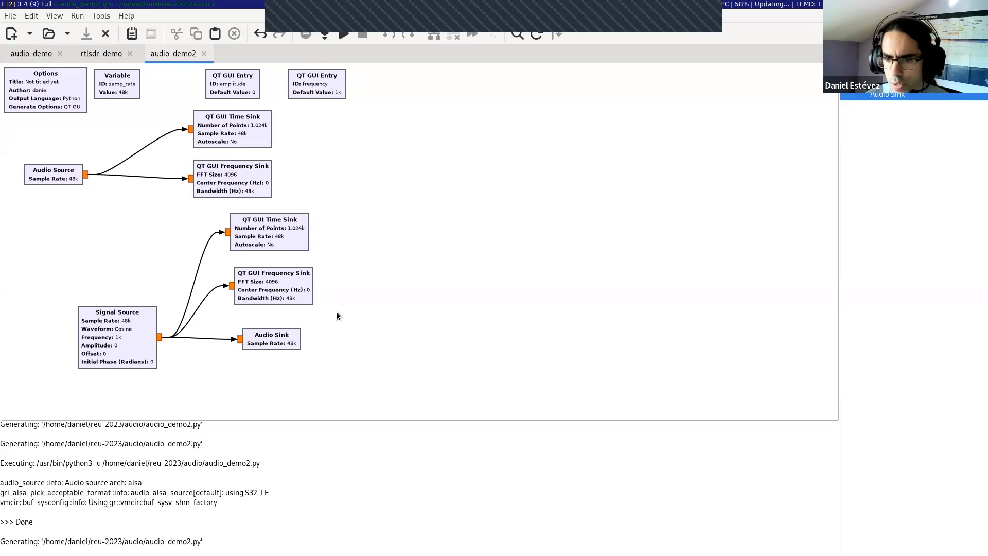
left_click(322, 35)
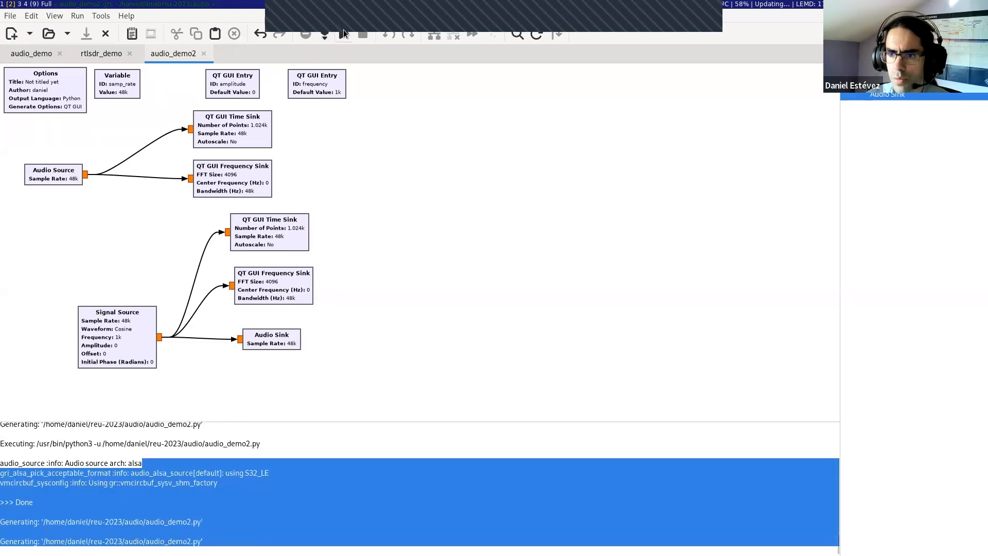
left_click(343, 34)
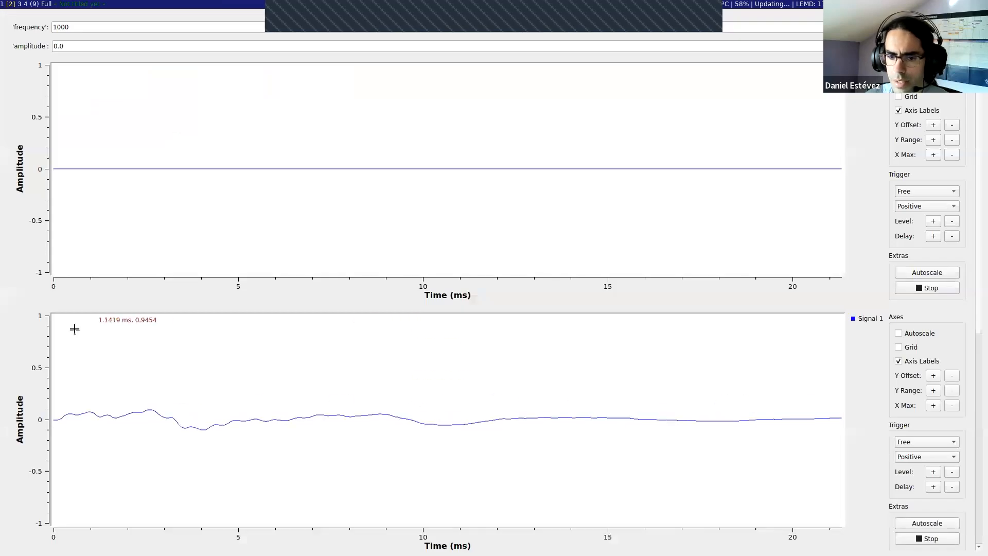
Step: Examine the time and frequency plots of both sources in the running flow graph, and close its window
scroll(37, 355, "down", 6)
scroll(37, 355, "up", 6)
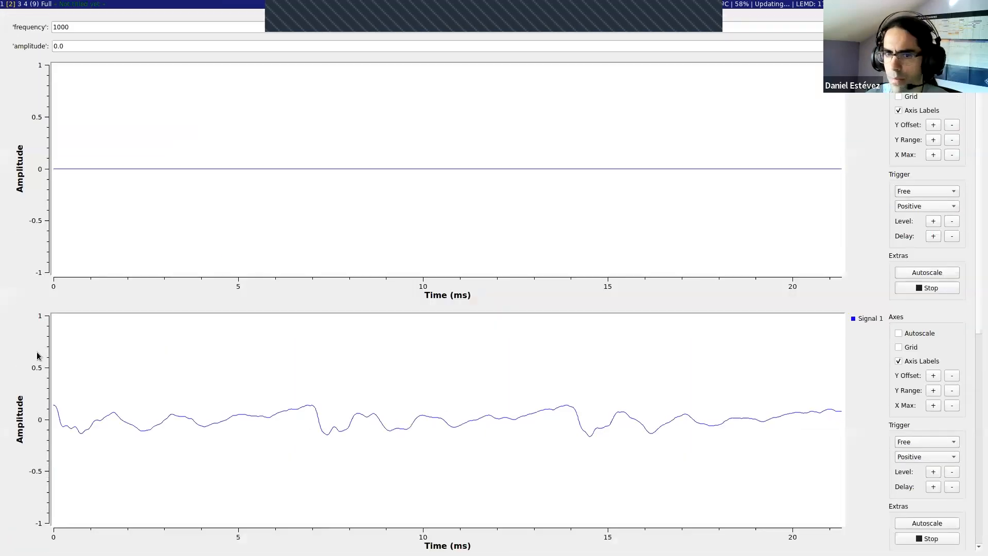
scroll(978, 326, "down", 12)
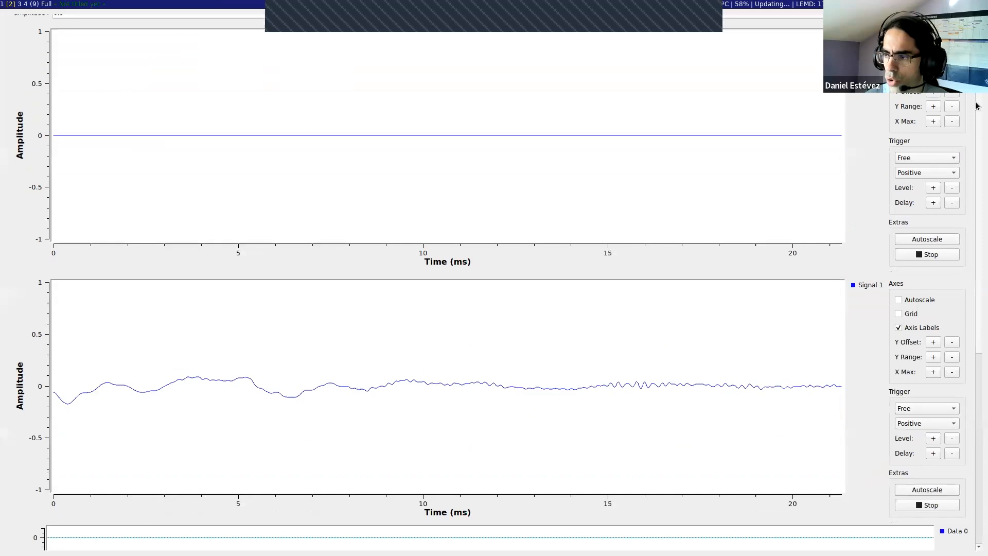
scroll(977, 282, "up", 5)
scroll(977, 298, "down", 5)
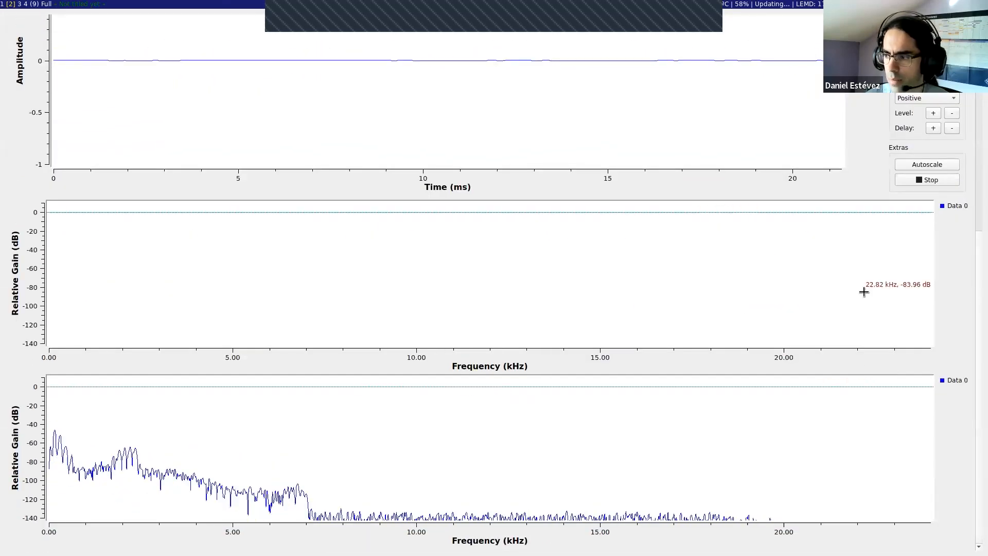
scroll(978, 289, "up", 10)
scroll(972, 100, "up", 2)
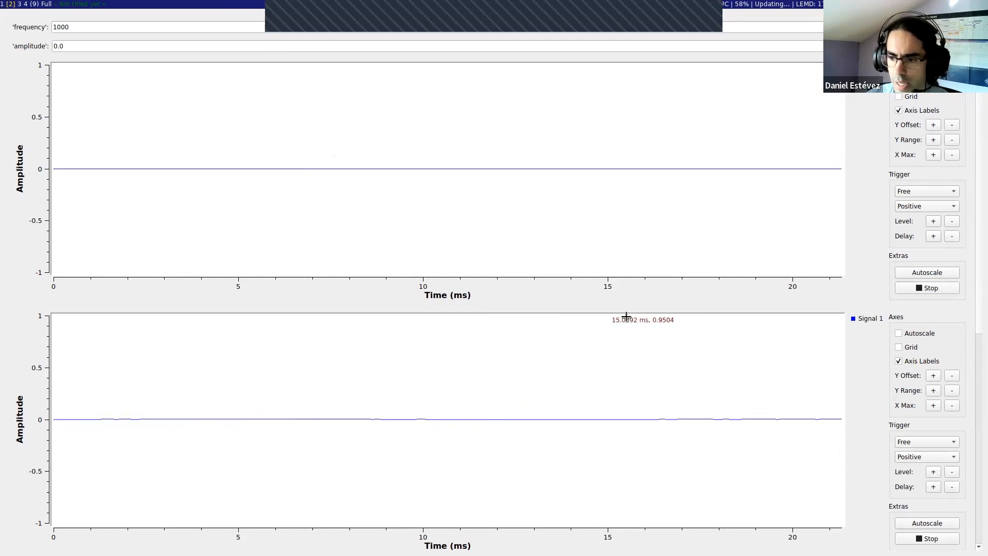
key("alt+shift+c")
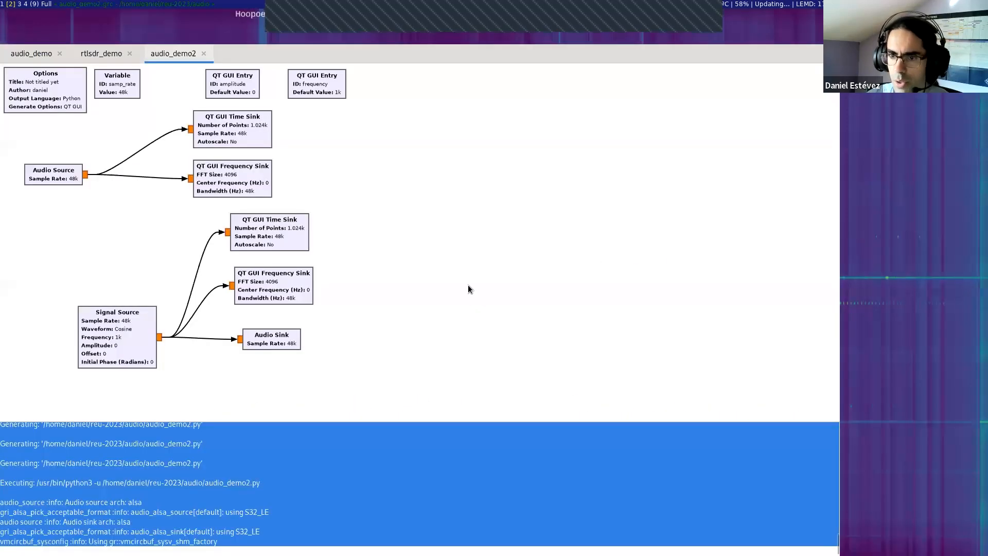
Step: Disable the Time Sink and the Frequency Sink connected to the Audio Source
left_click(407, 504)
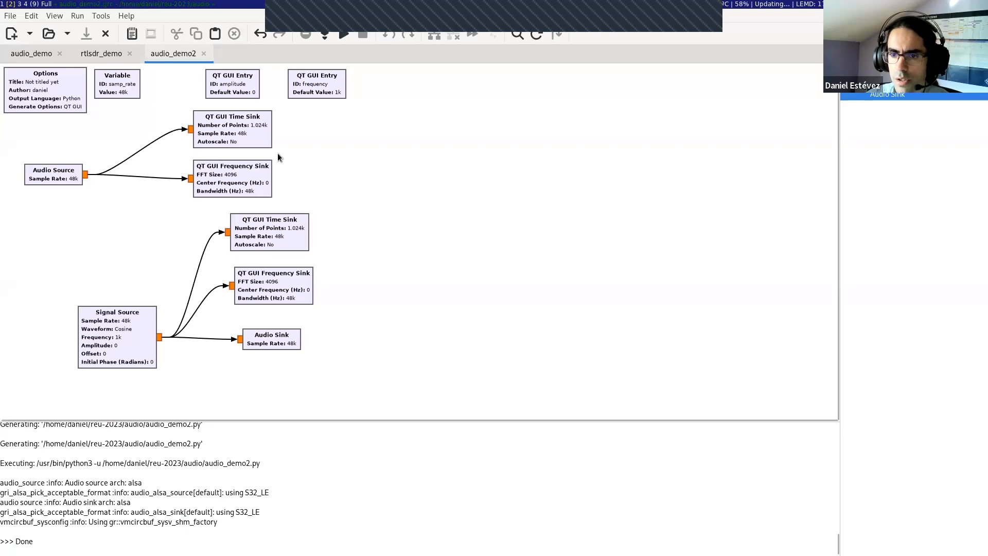
left_click(215, 132)
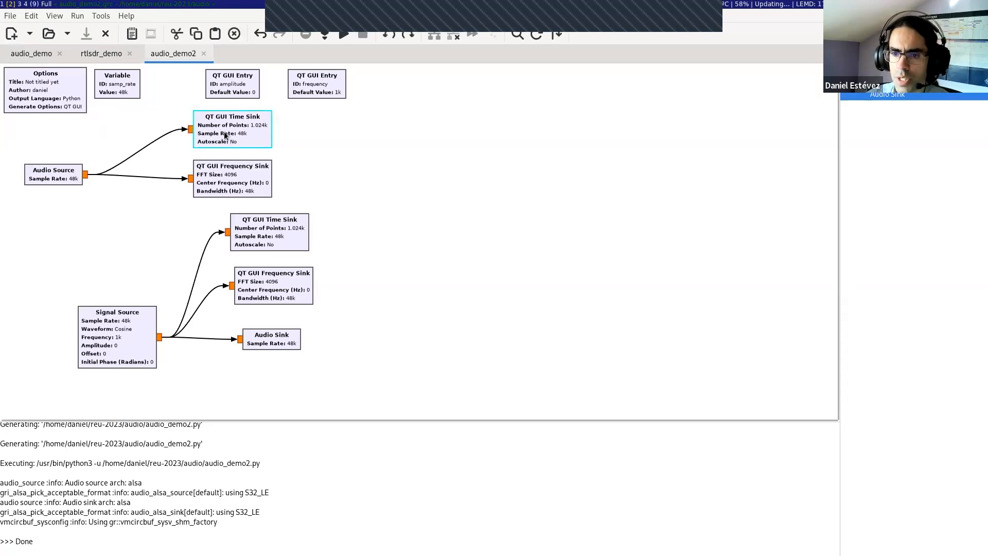
right_click(215, 140)
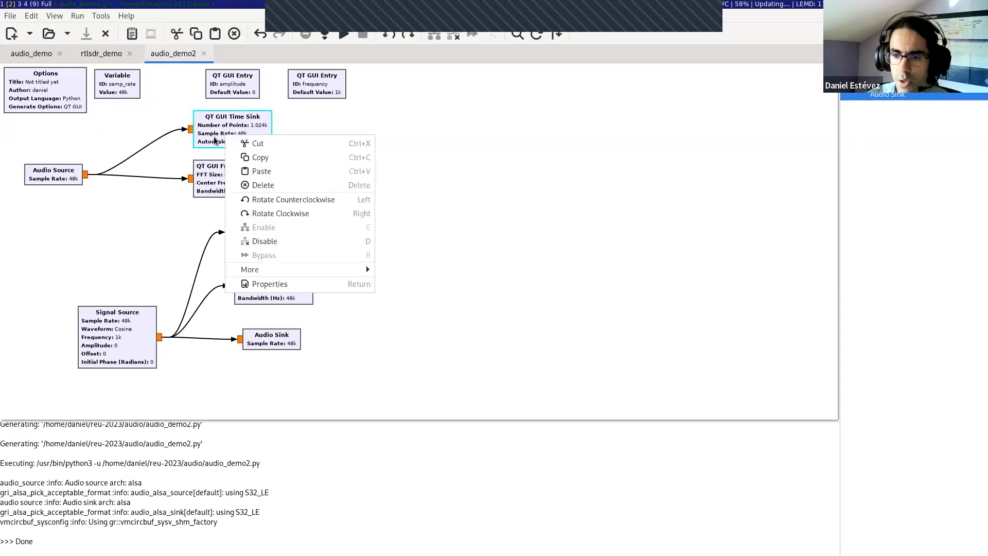
left_click(264, 241)
left_click(218, 183)
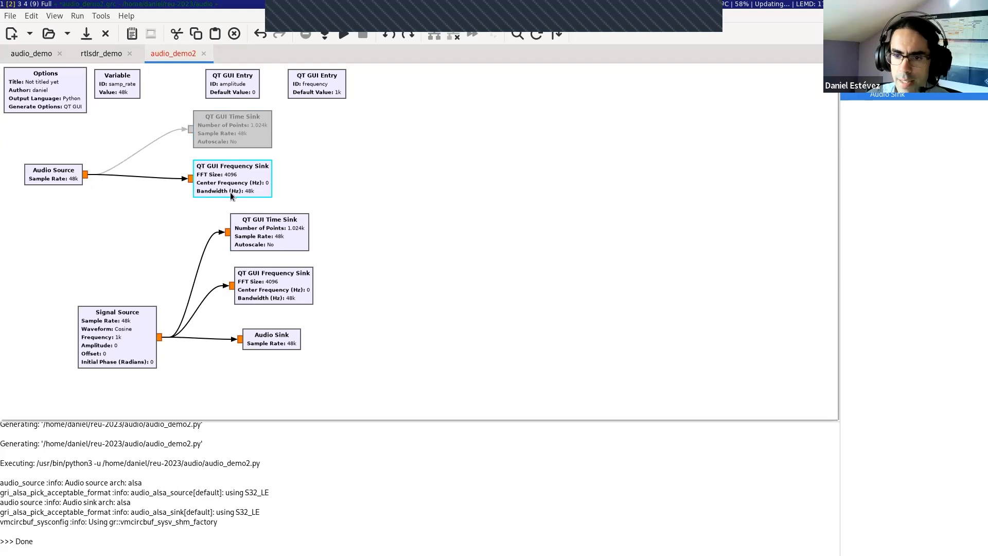
key("d")
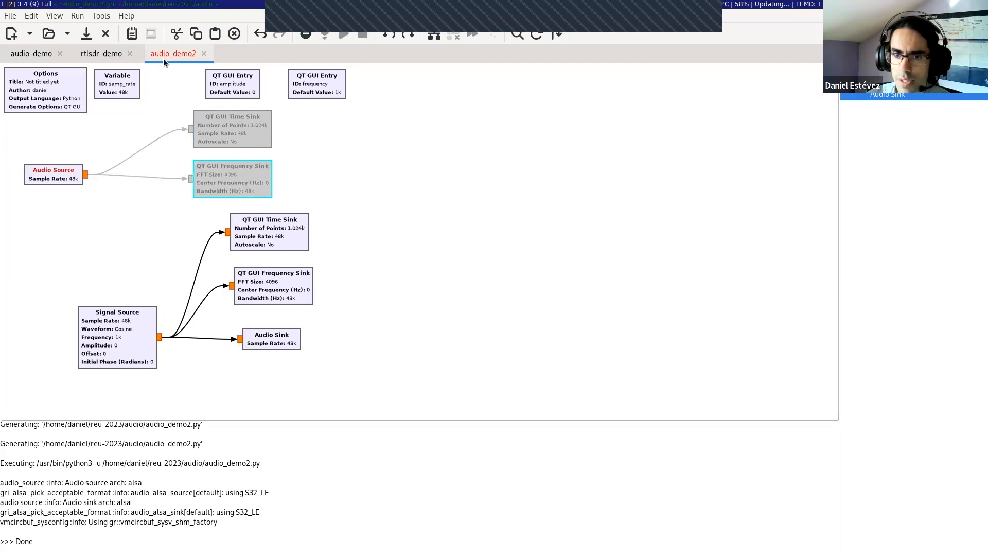
right_click(236, 185)
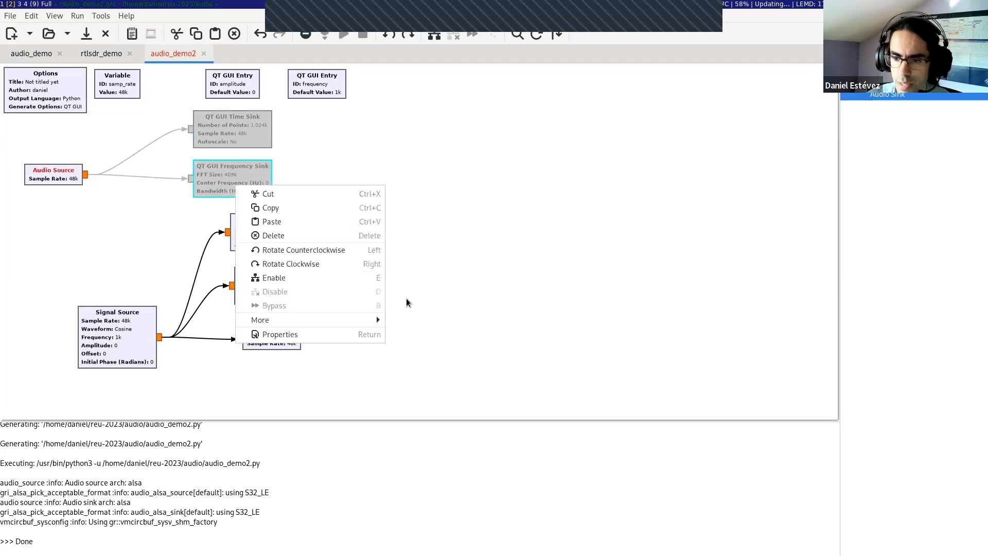
left_click(468, 252)
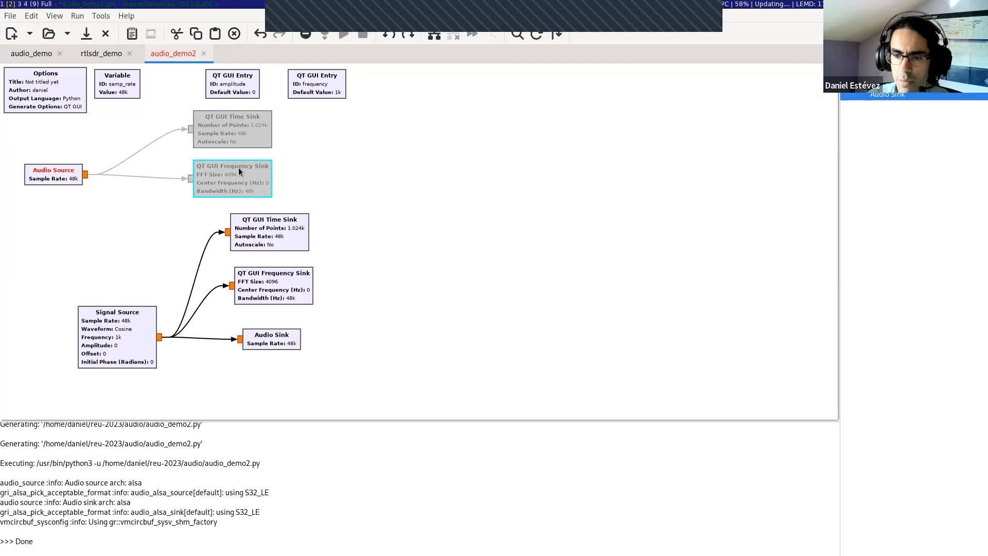
Step: Try hiding the disabled blocks in the flow graph view, and show them again
left_click(54, 16)
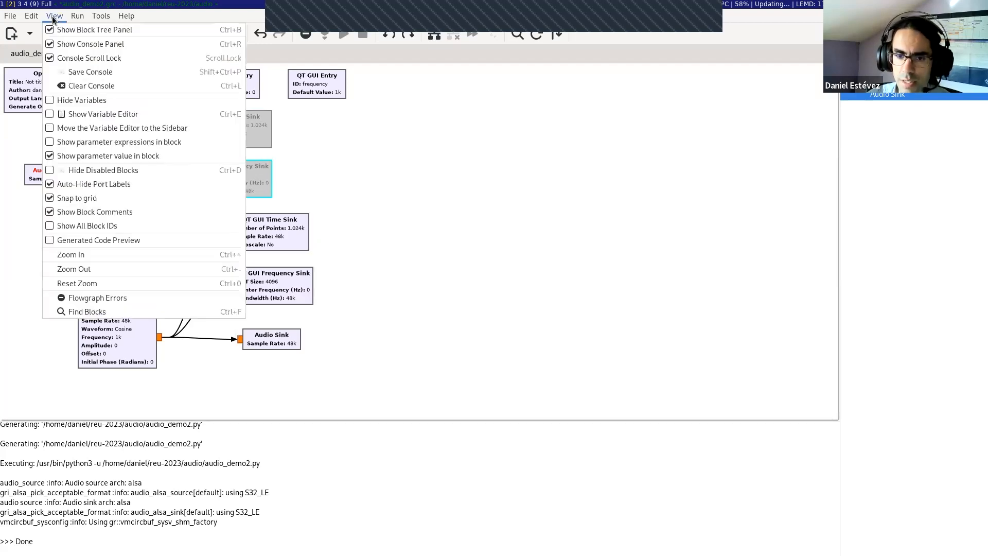
left_click(58, 171)
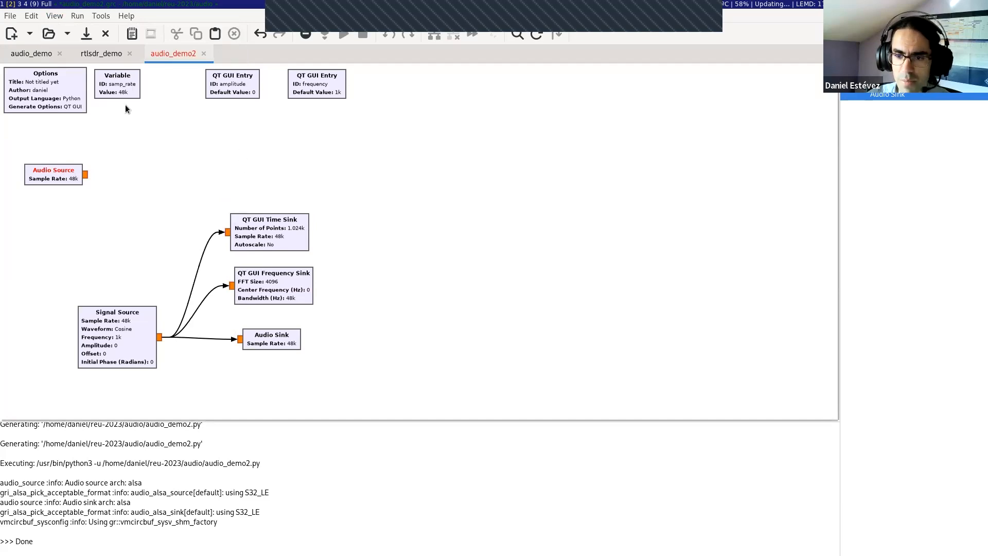
left_click(54, 16)
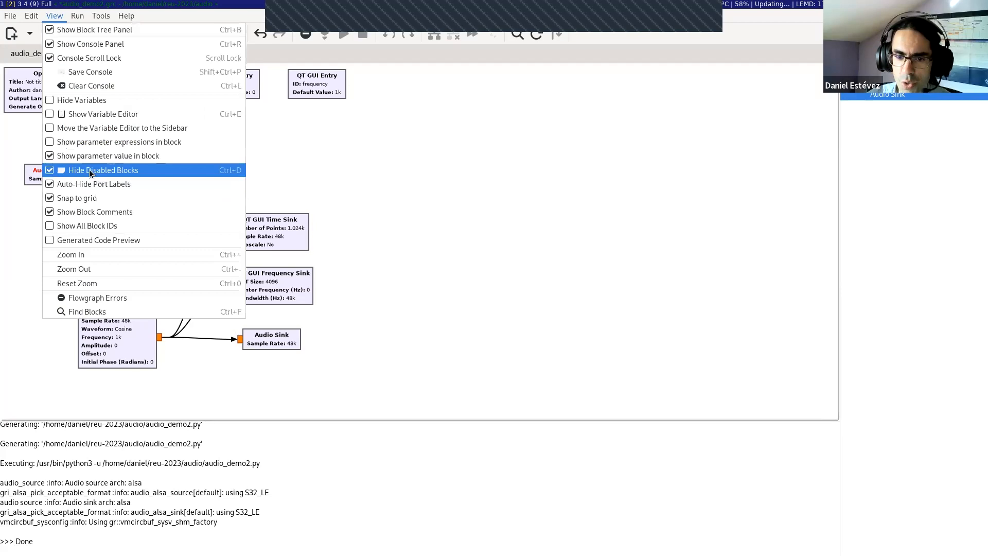
left_click(50, 173)
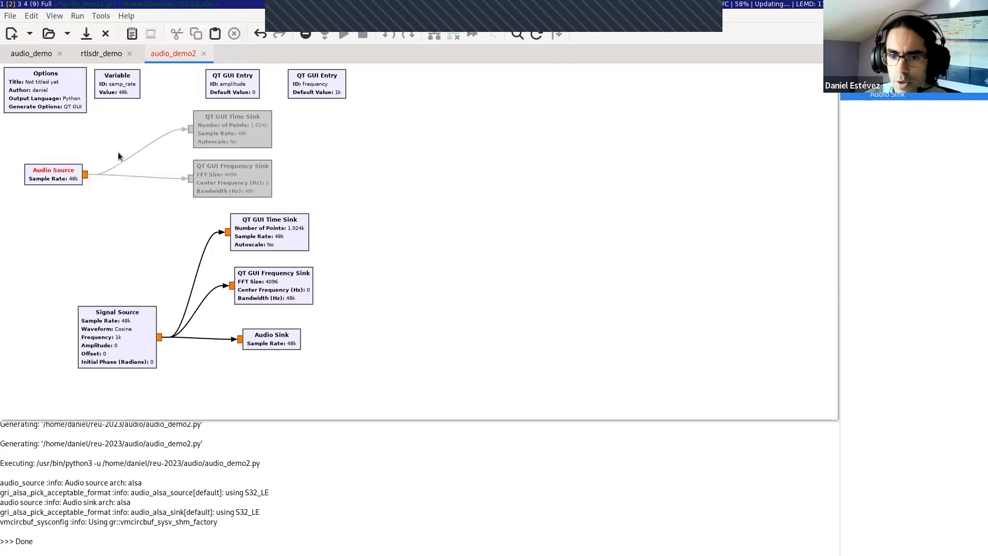
Step: Disable the Audio Source block and execute the flow graph again
left_click(83, 170)
key("d")
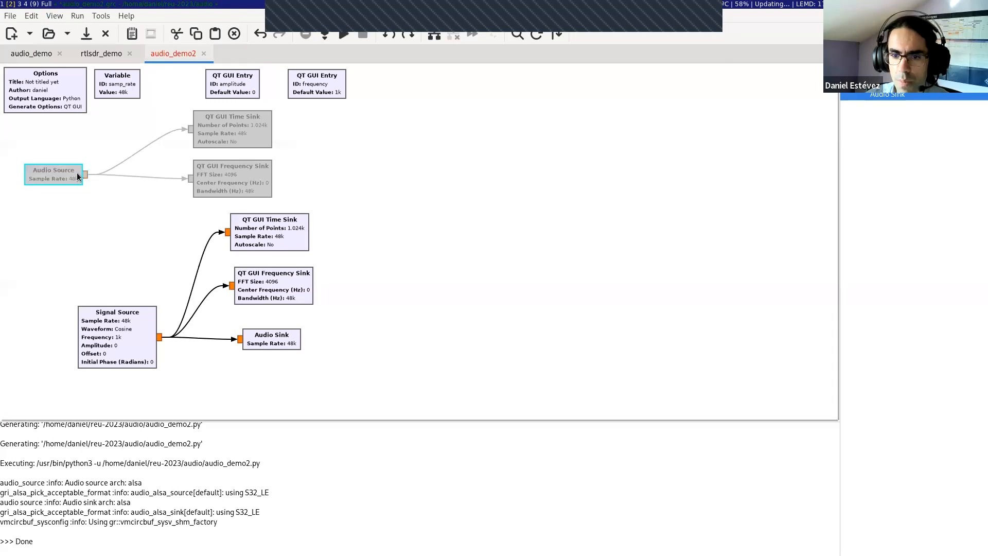
left_click(343, 35)
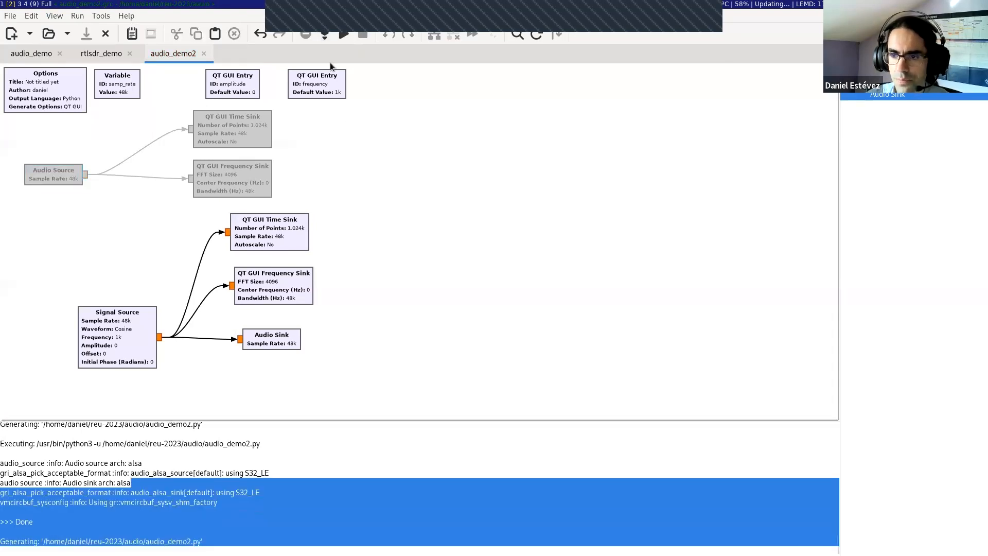
left_click(301, 490)
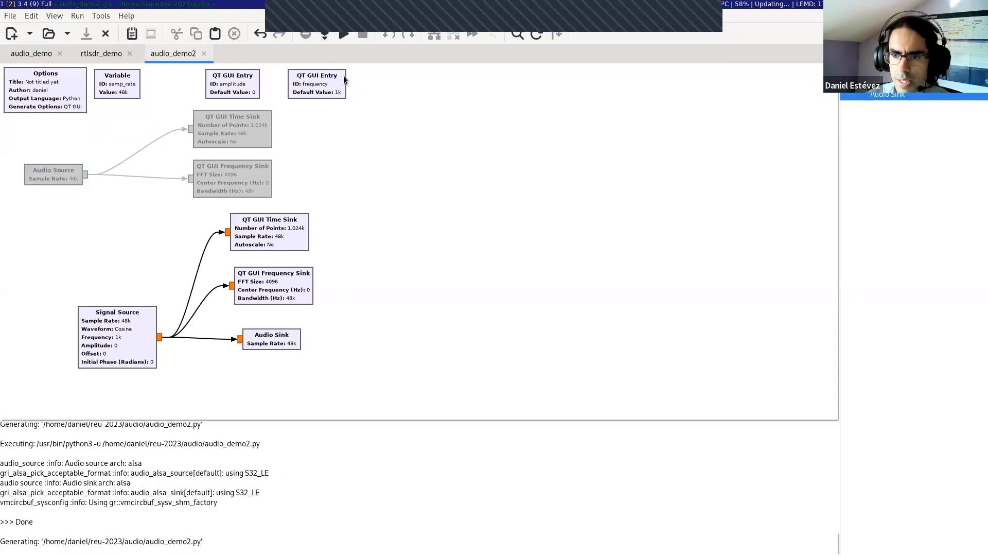
left_click(349, 32)
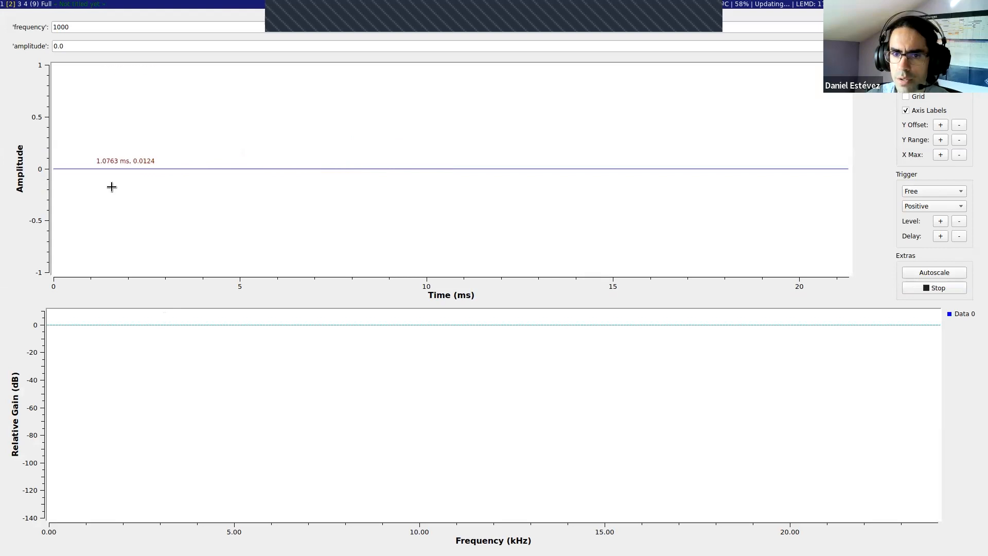
Step: Set the running signal's amplitude to 0.01 and scale the time plot's amplitude axis to about ±0.015
left_click(70, 49)
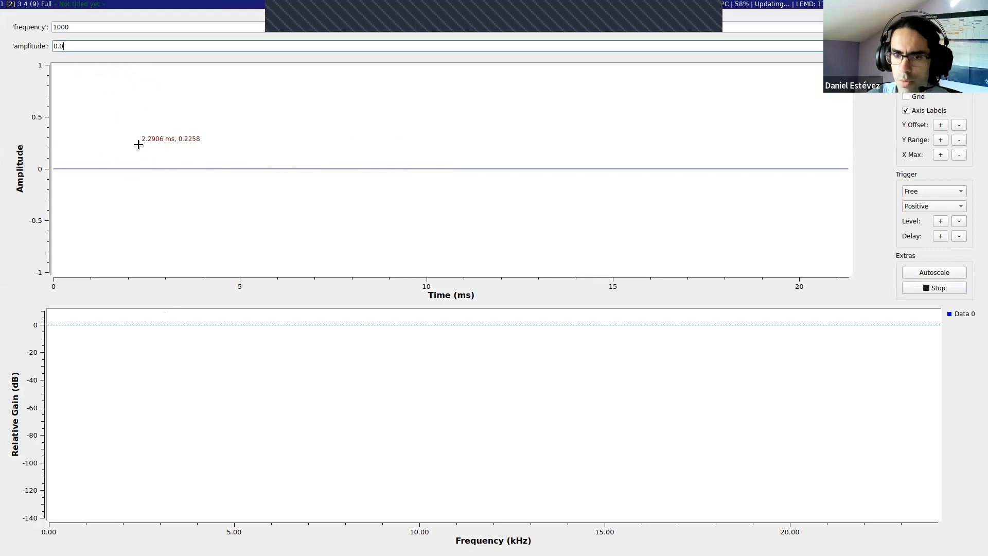
type("1")
key("Return")
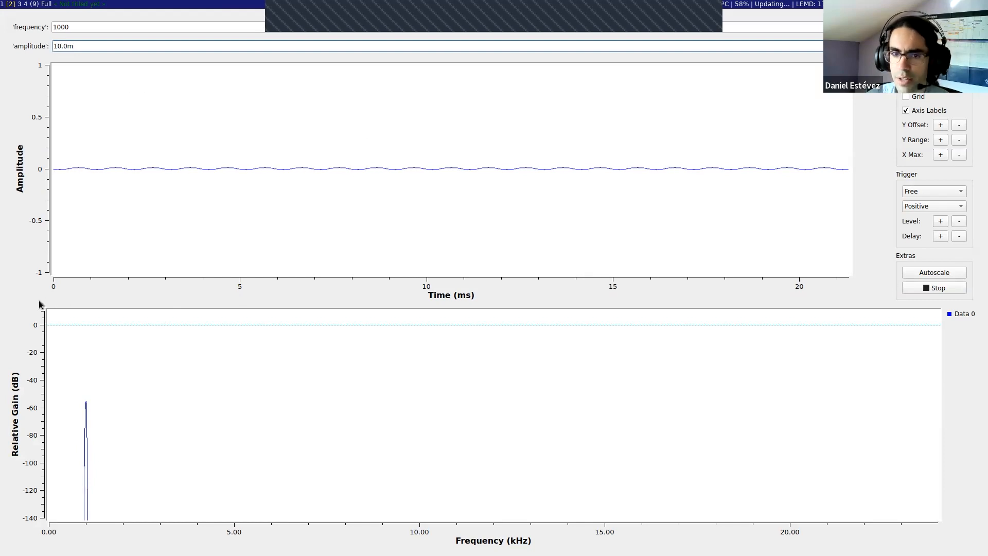
scroll(129, 165, "down", 4)
scroll(169, 162, "down", 15)
scroll(184, 160, "down", 9)
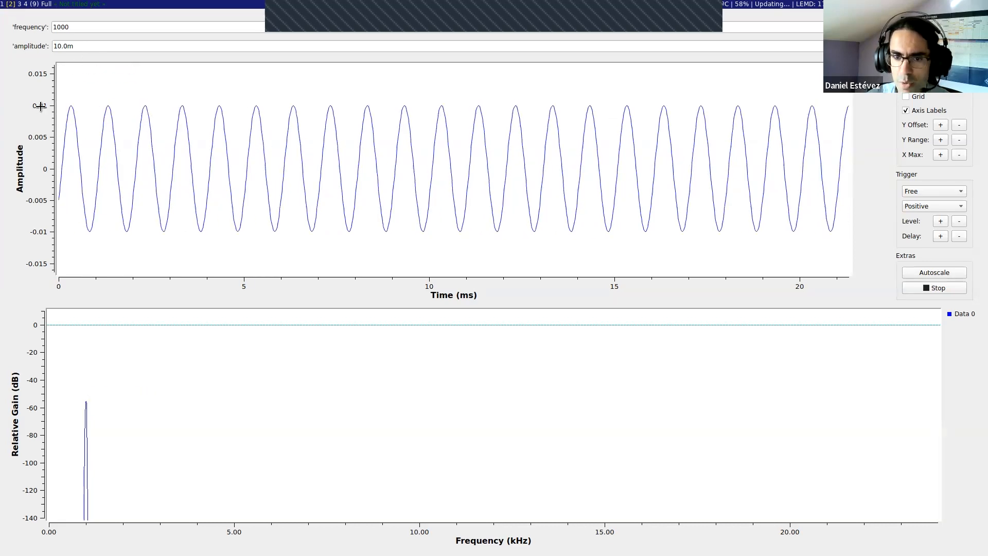
Step: Silence the running signal with amplitude 0.0, and raise it to 0.001 with the time plot scaled to about ±0.0015
double_click(54, 47)
type("0.0")
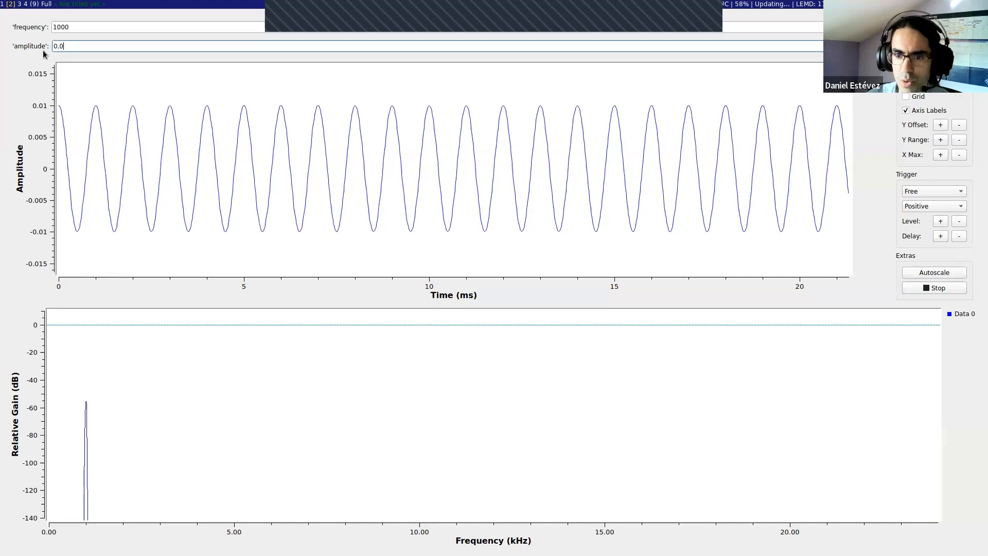
key("Return")
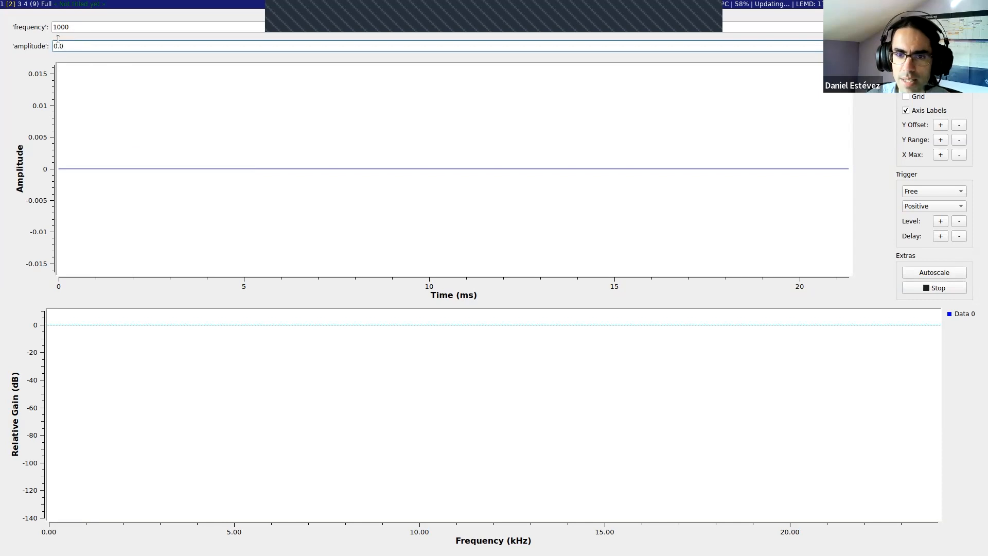
left_click(79, 26)
left_click(101, 46)
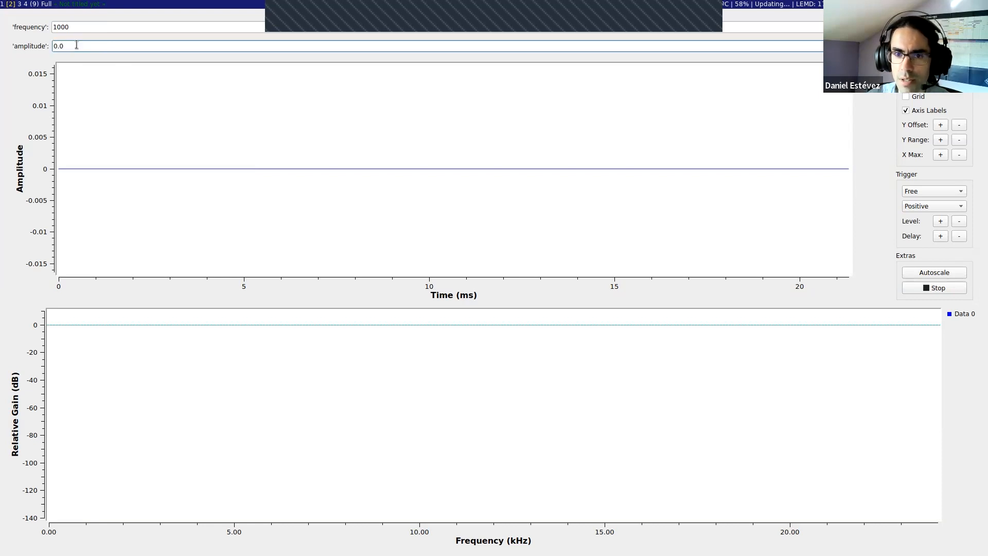
key("Return")
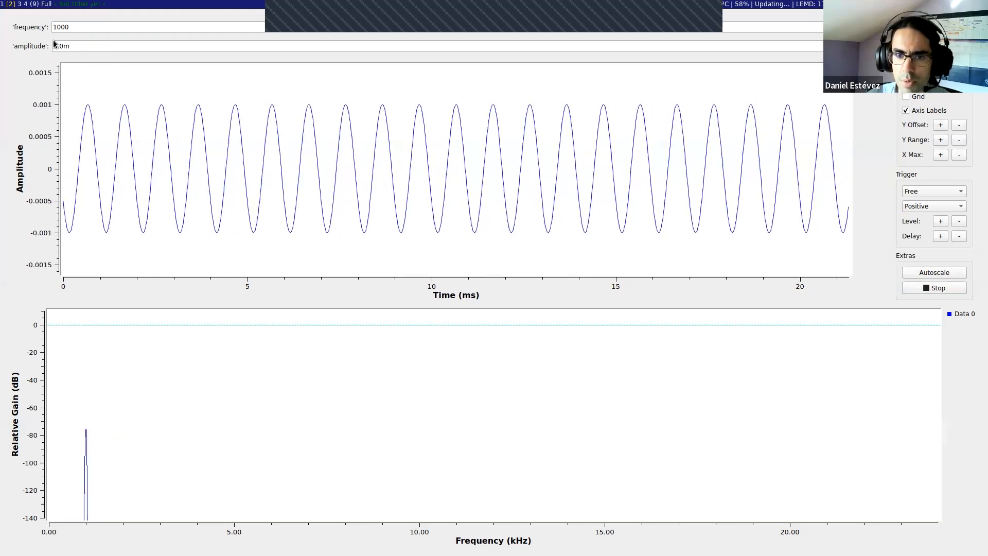
Step: Set the running signal's frequency to 2000 Hz
left_click(79, 28)
type("20")
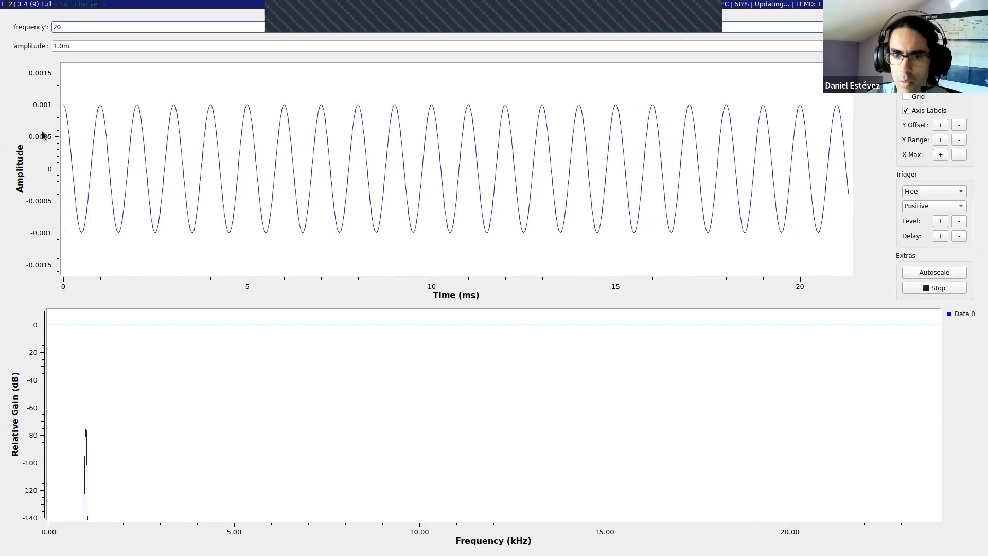
type("00")
key("Return")
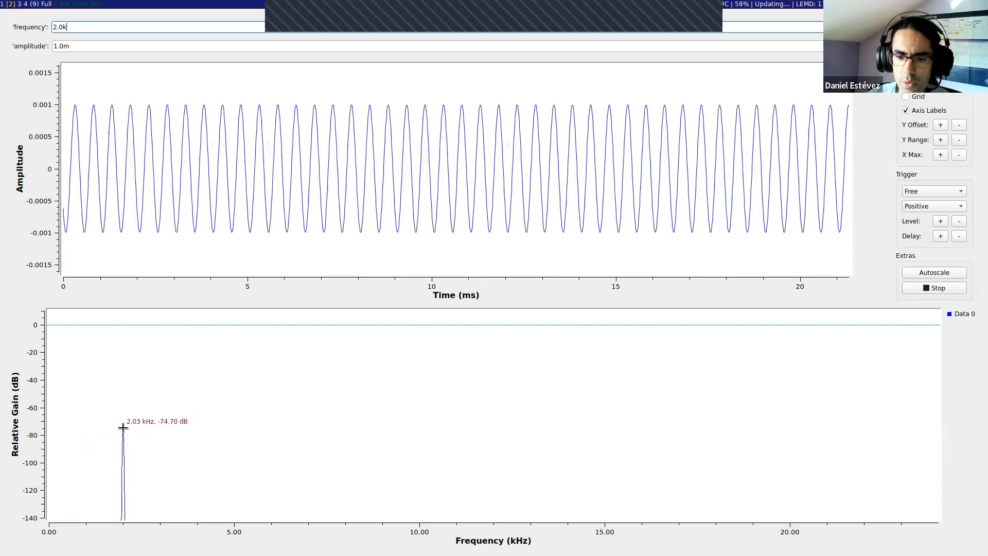
Step: Re-enter the running signal's frequency in scientific notation as 2e3
left_click_drag(70, 27, 46, 27)
type("e")
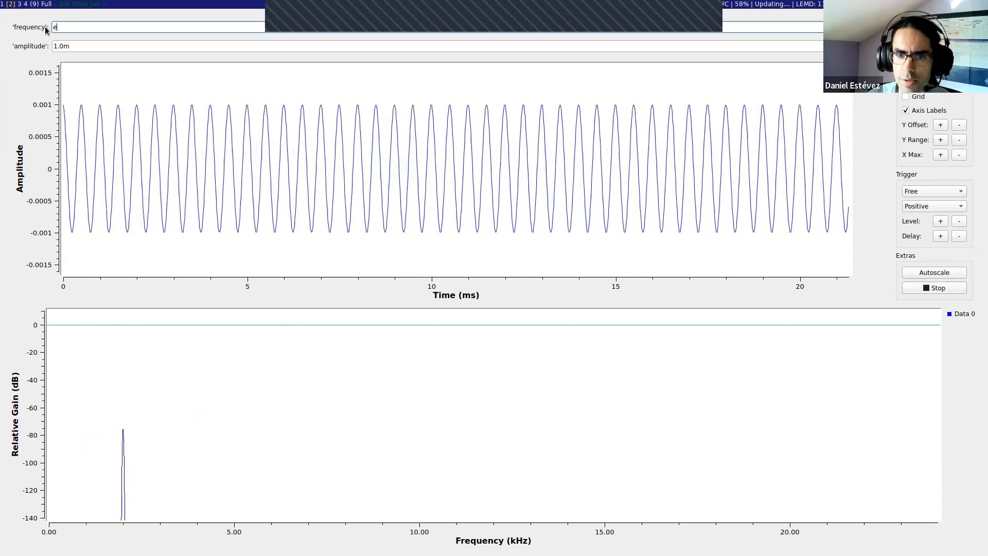
type("2e3")
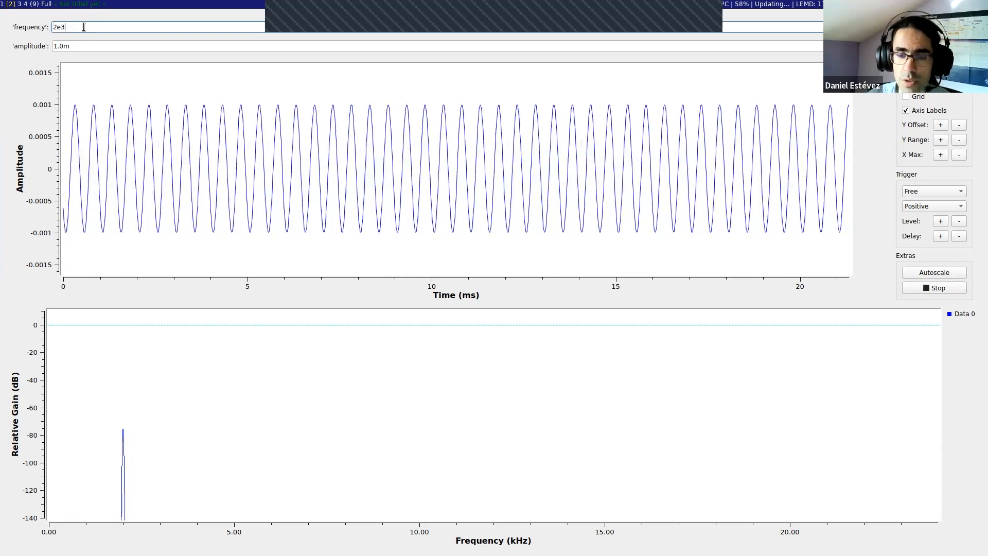
key("Return")
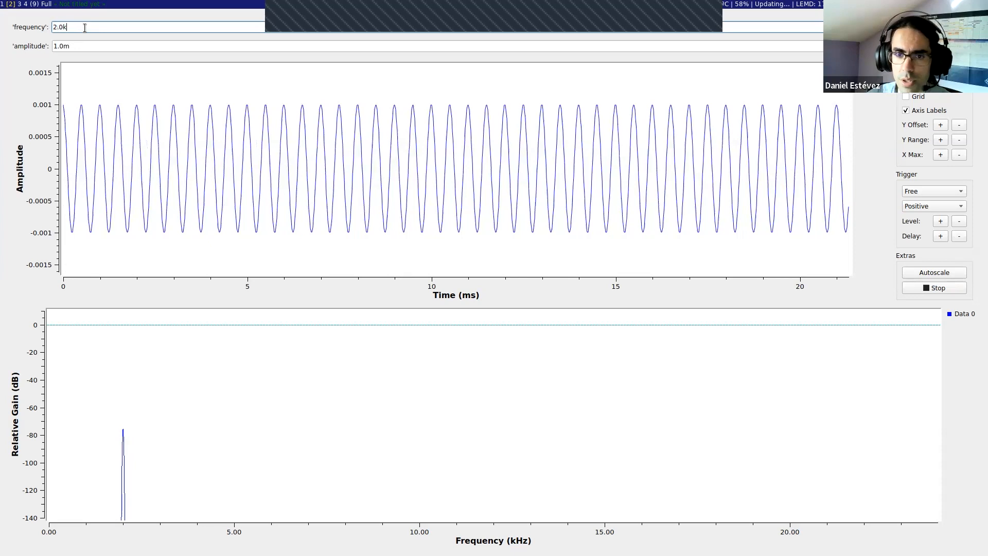
Step: Set the running signal's frequency to 0.5e3 and close the running flow graph
type("0.5")
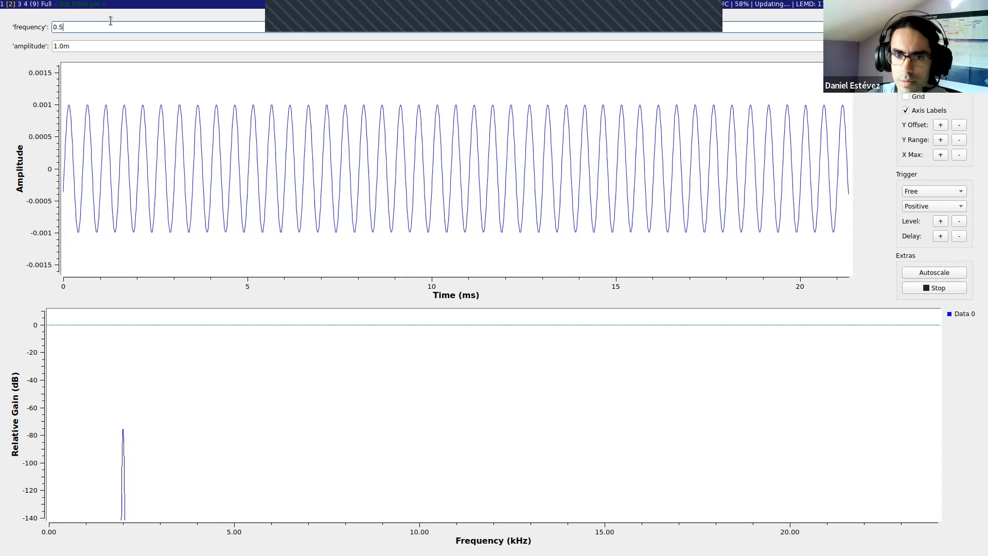
type("e3")
key("Return")
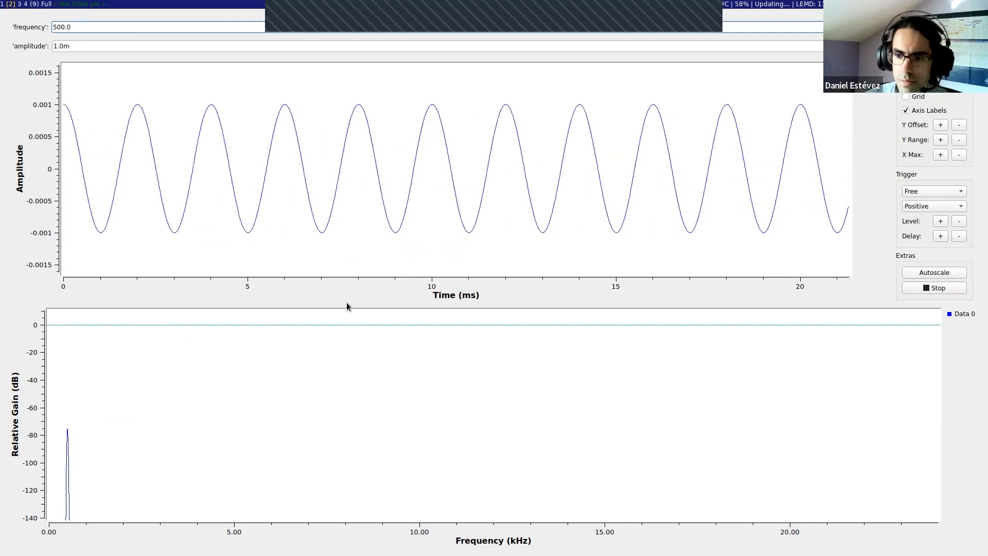
key("alt+shift+c")
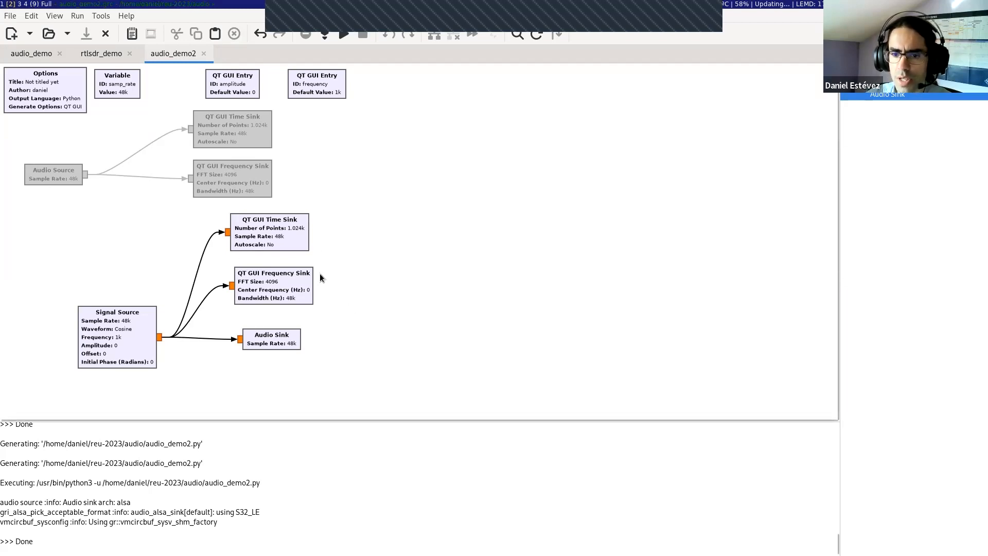
Step: Examine the Signal Source's properties, including the available waveform types, without changing anything
left_click(135, 350)
double_click(134, 347)
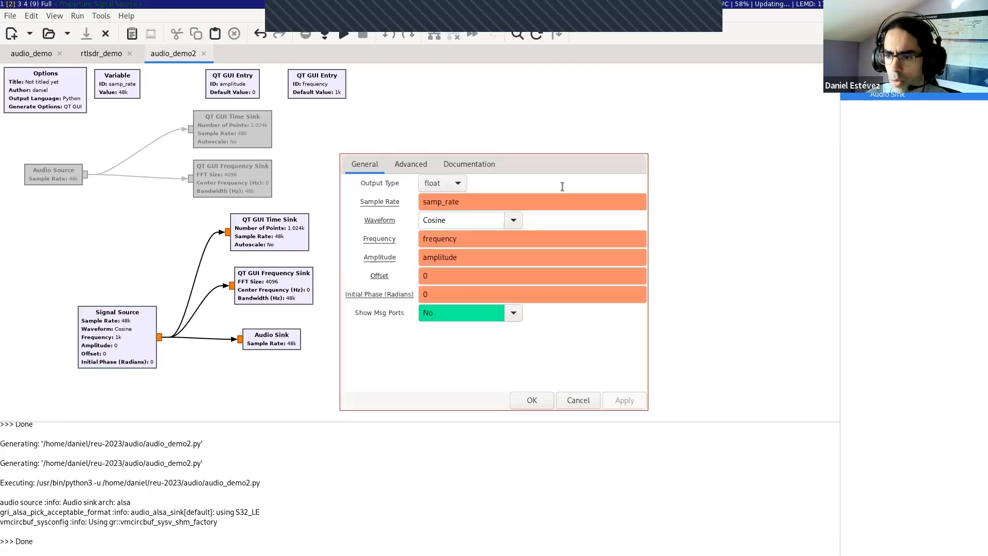
left_click(521, 220)
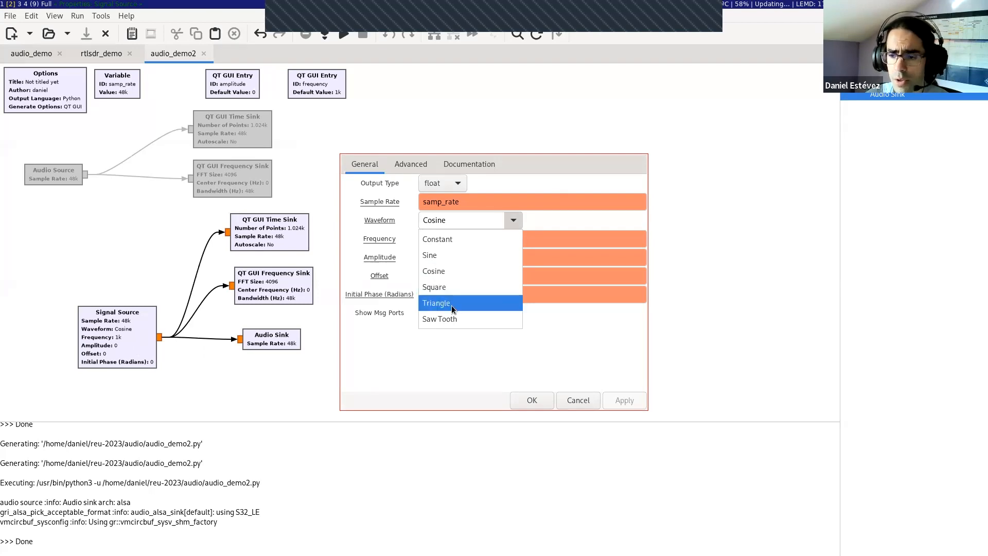
left_click(554, 214)
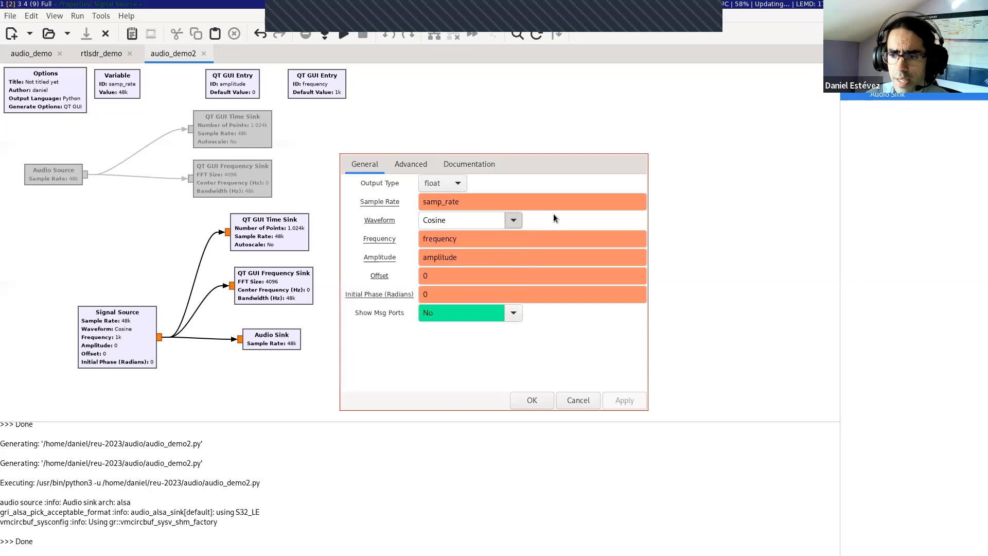
mouse_move(540, 235)
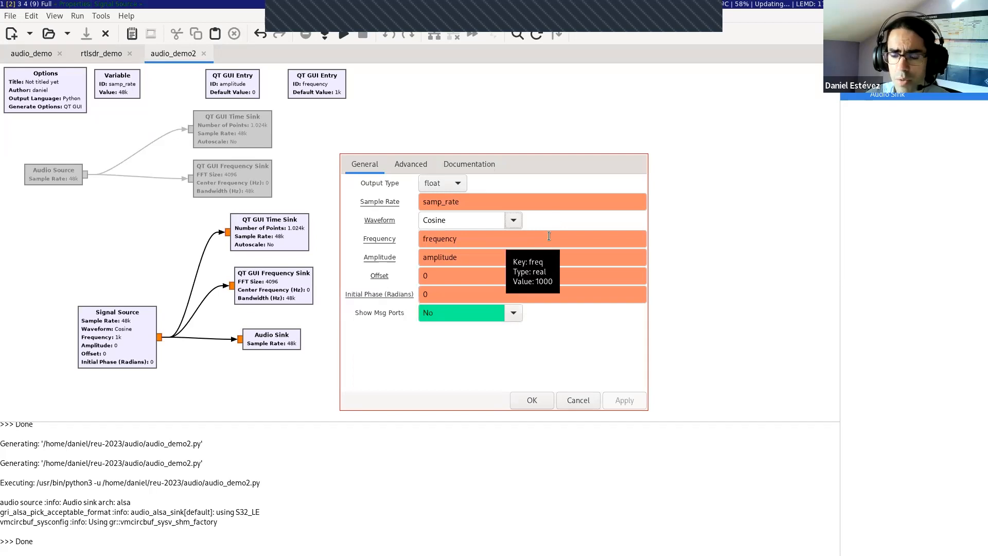
left_click(524, 203)
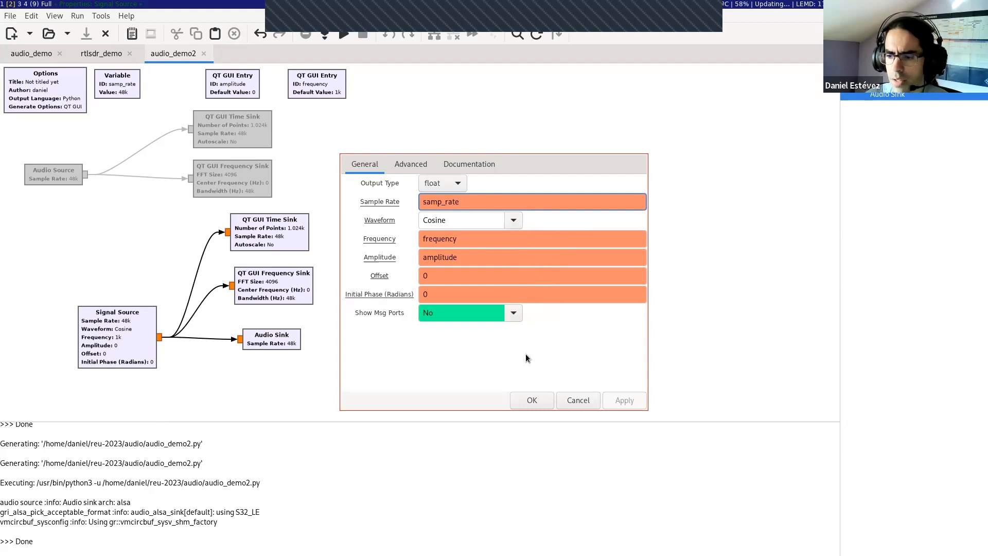
left_click(565, 400)
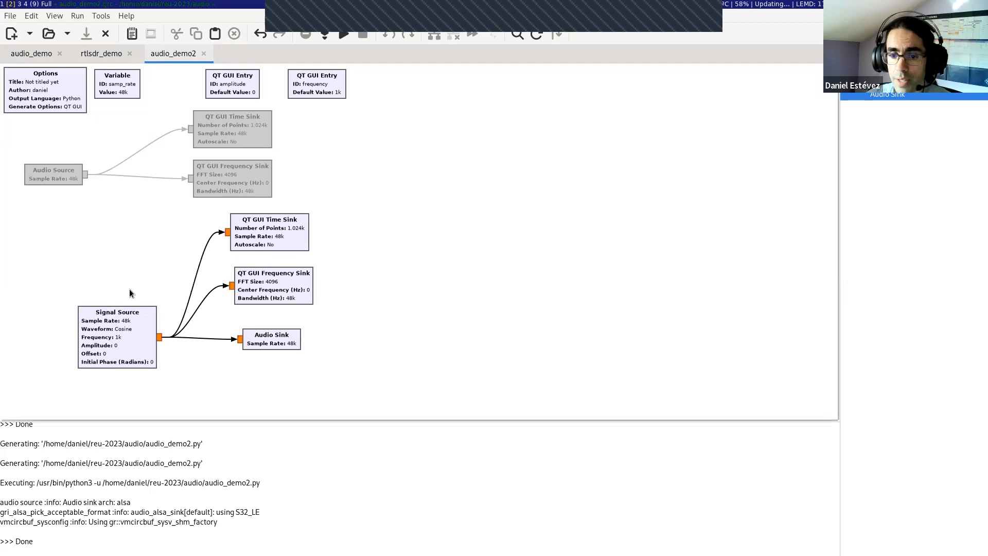
Step: Review the Frequency and Amplitude parameters in the Signal Source's properties and close them without changes
double_click(131, 361)
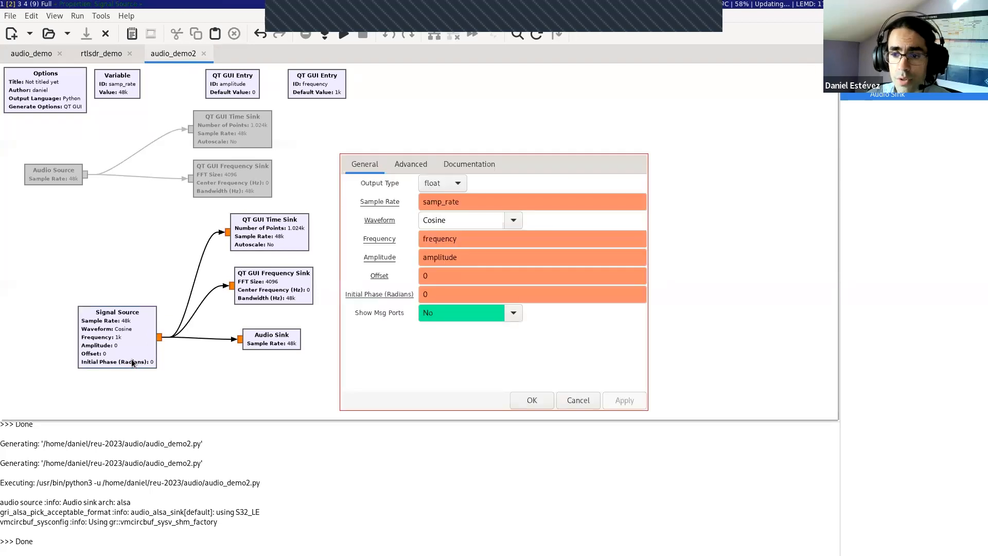
left_click(470, 250)
left_click(469, 240)
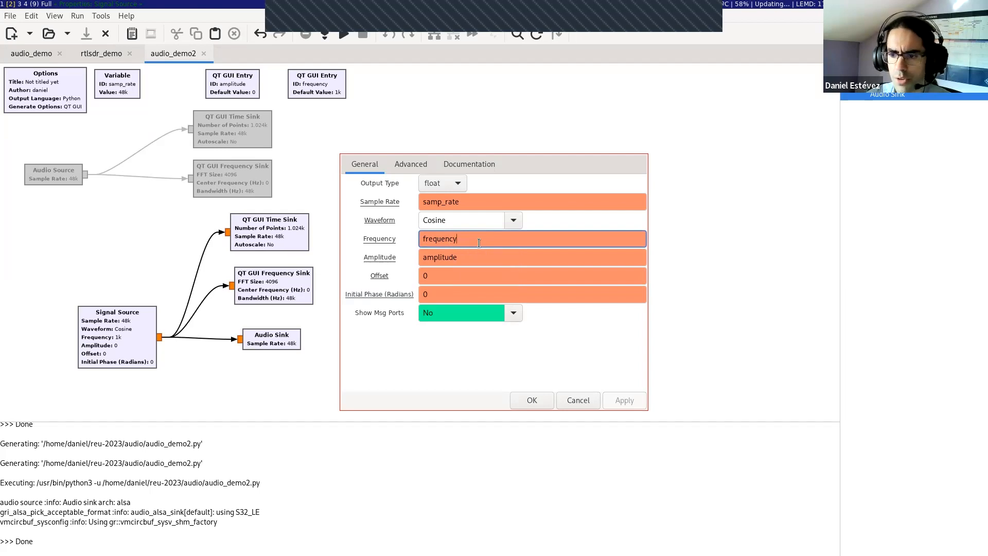
left_click(578, 402)
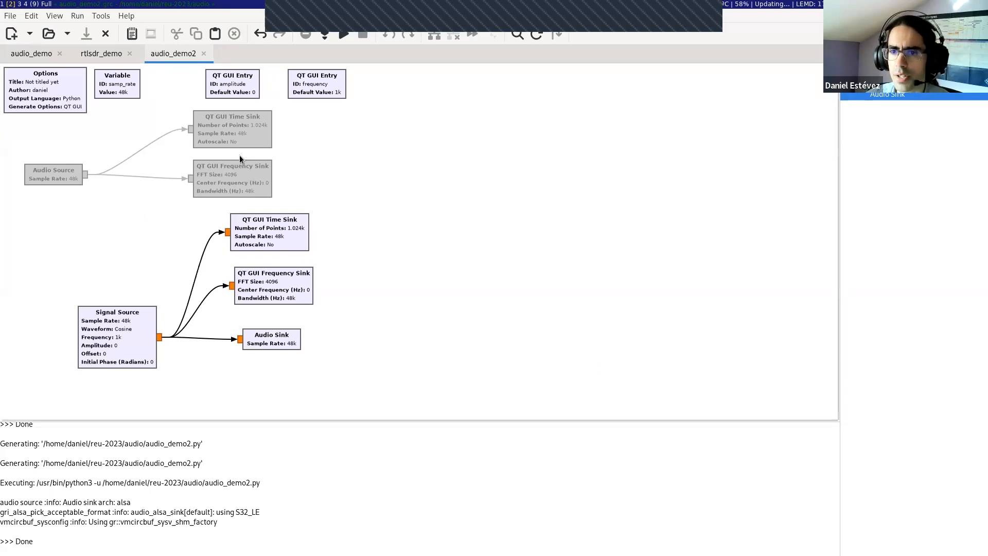
Step: Create a new QT GUI flow graph and set its ID to rtl_sdr_demo2
key("ctrl+n")
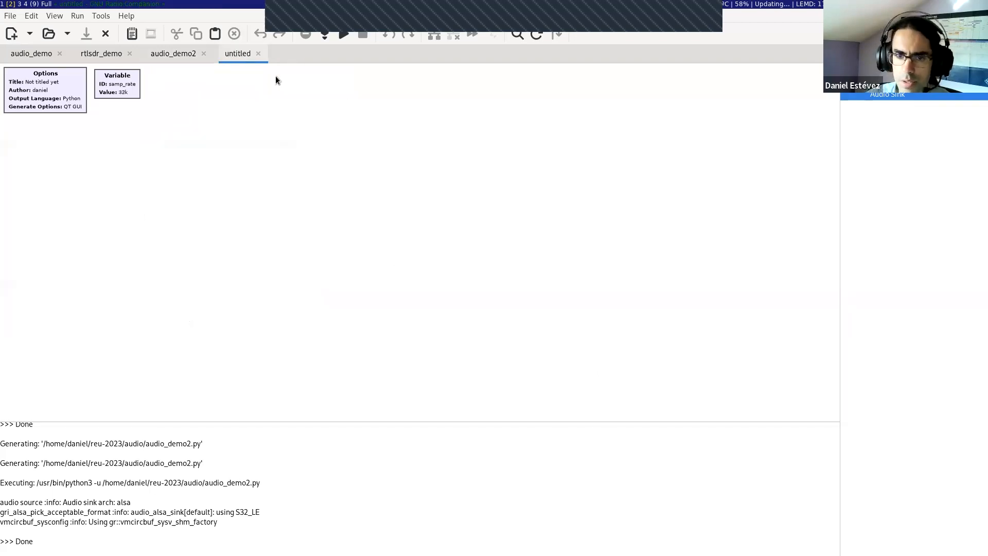
double_click(41, 88)
key("Tab")
type("rtl_sdr_demo2")
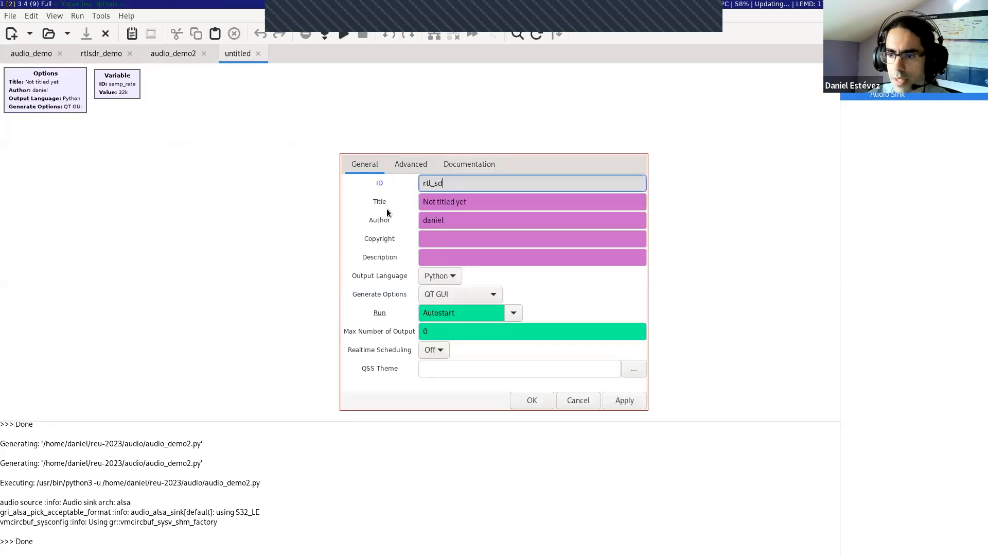
left_click(577, 401)
Step: Save the new flow graph as rtlsdr_demo2.grc in the rtl-sdr folder of reu-2023
key("ctrl+s")
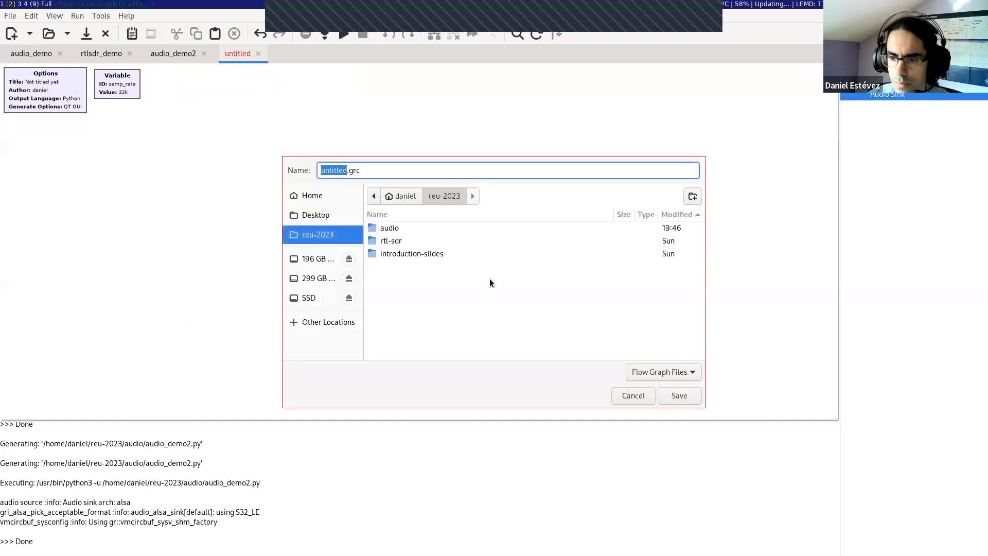
double_click(391, 240)
left_click(345, 169)
double_click(344, 170)
key("BackSpace")
type("rtlsdr_demo2")
key("Return")
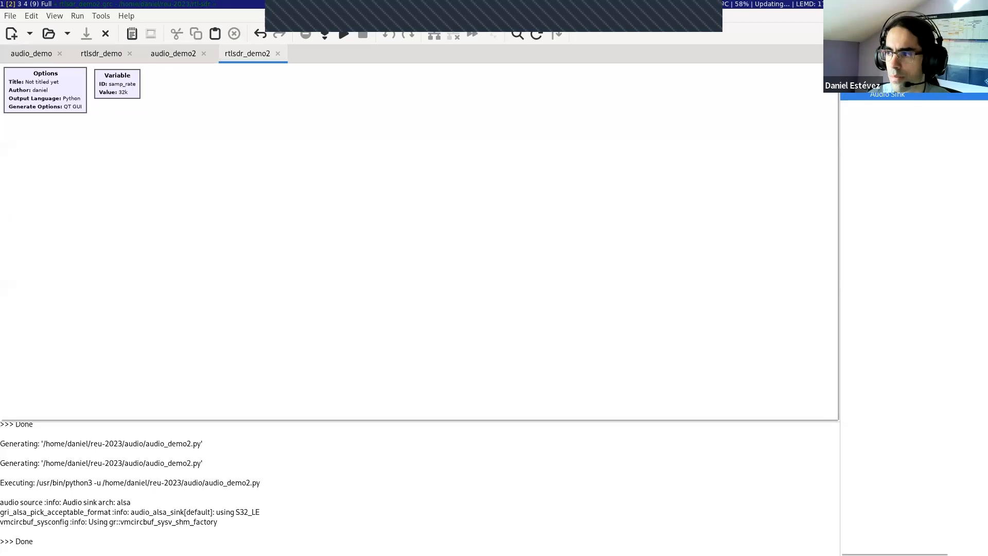
key("Escape")
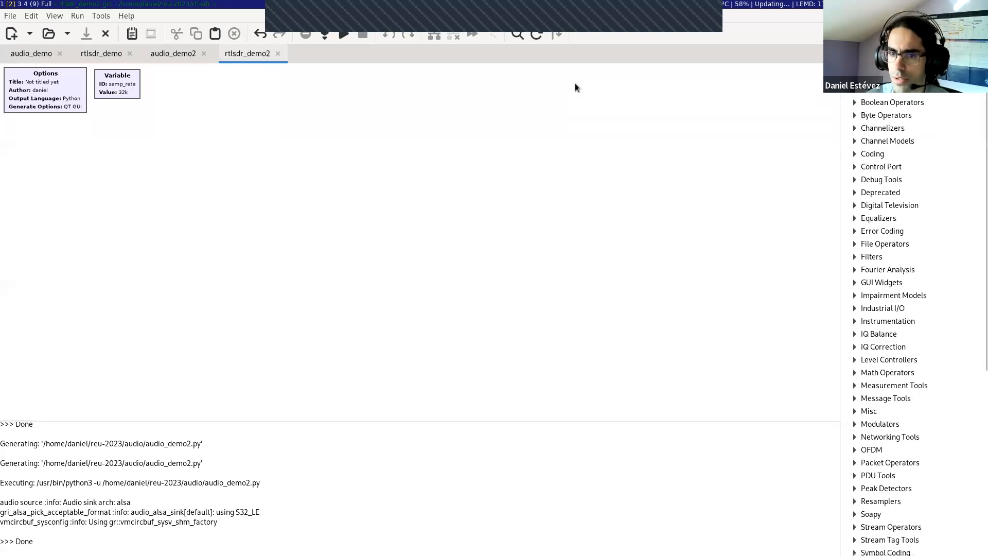
Step: Set the samp_rate variable to 2400000
double_click(112, 91)
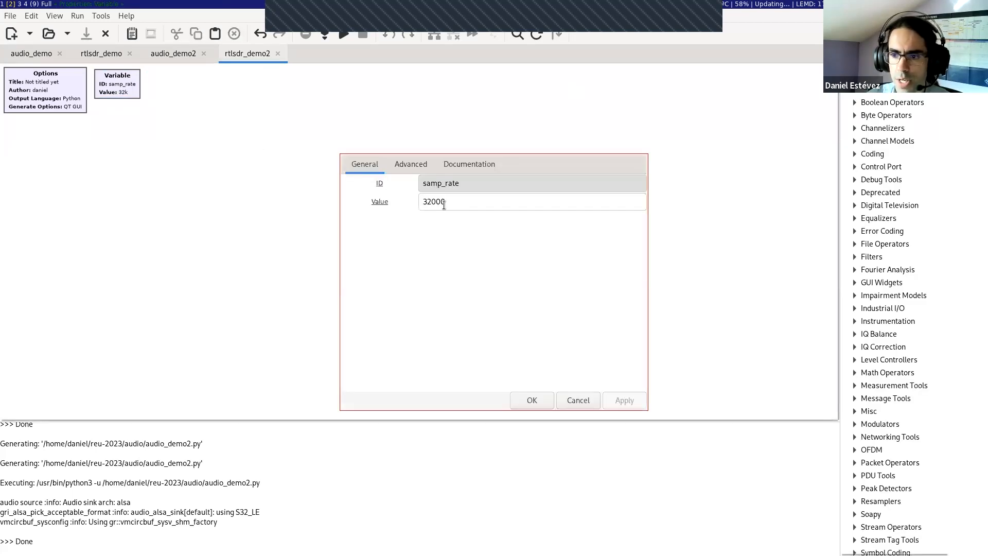
double_click(444, 202)
type("2400000")
key("Return")
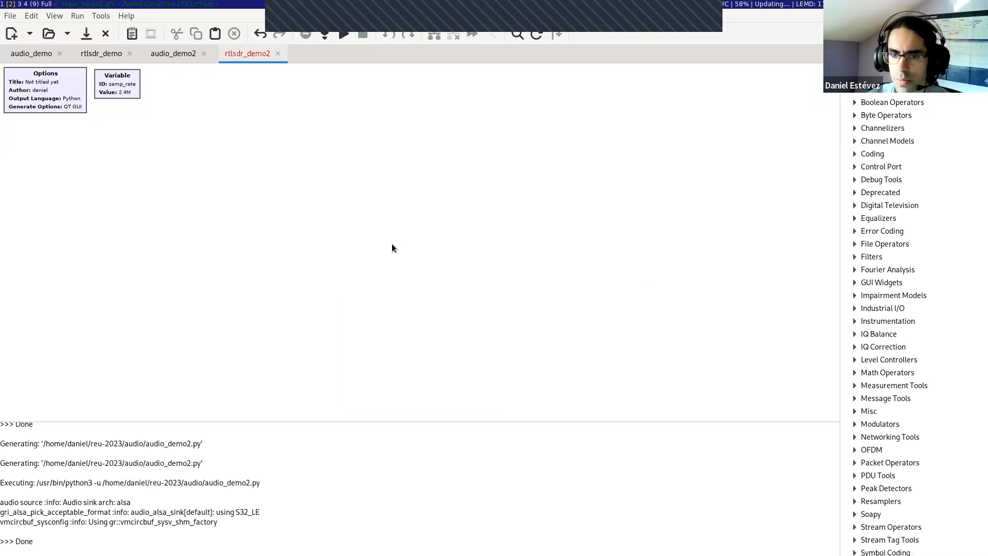
Step: Enter the samp_rate variable's value in scientific notation as 2.4e6 and save the flow graph
double_click(129, 95)
left_click(463, 203)
key("BackSpace")
key("BackSpace")
key("BackSpace")
key("BackSpace")
key("BackSpace")
key("BackSpace")
type(".4e6")
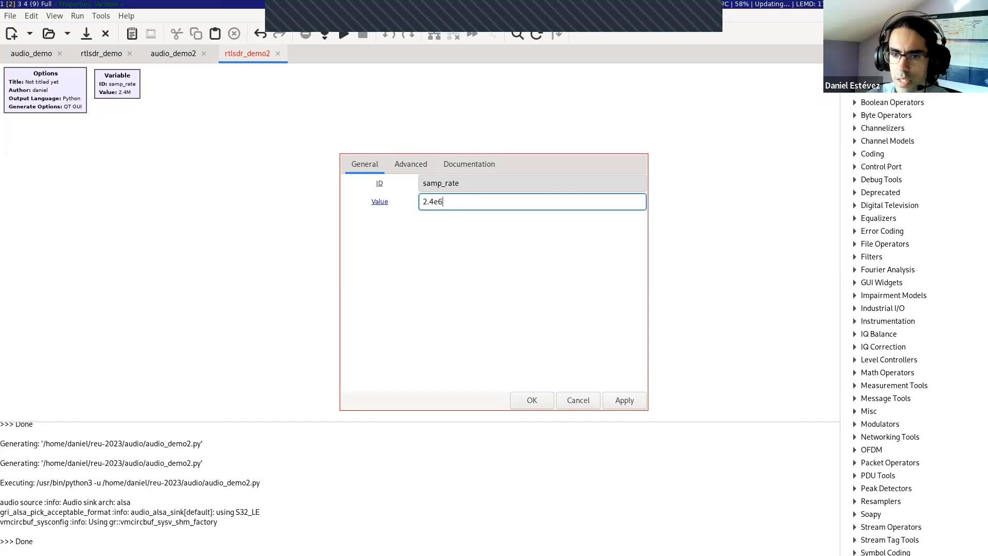
key("Return")
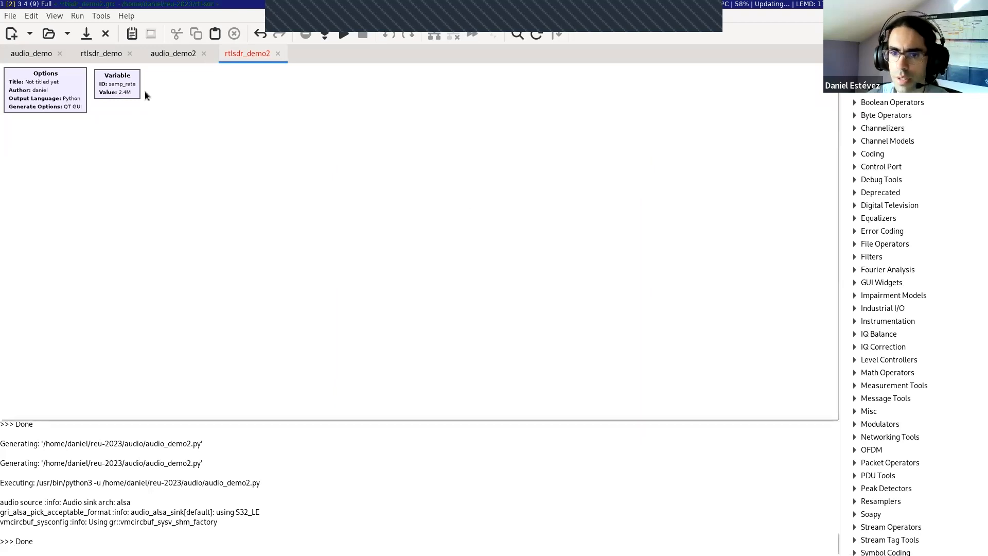
key("ctrl+s")
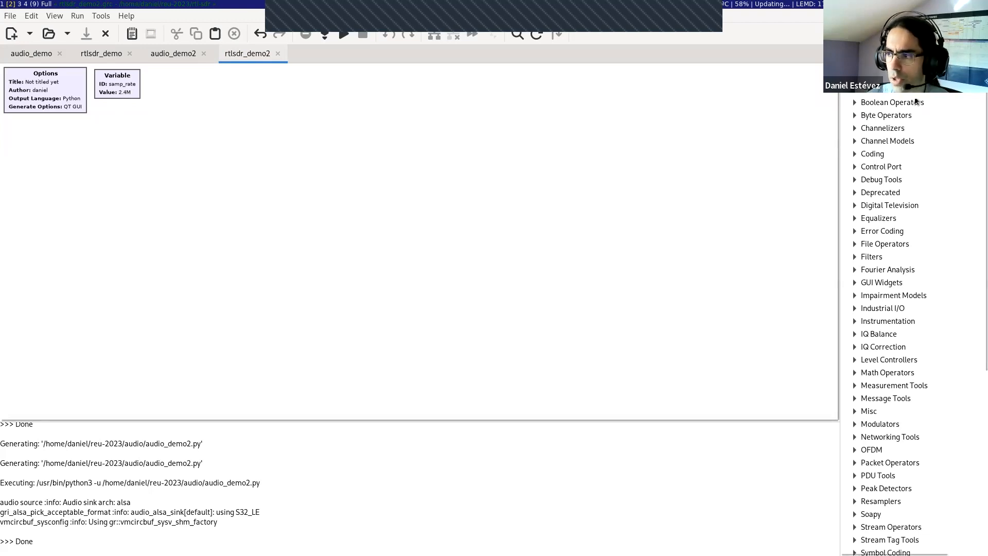
Step: Add an RTL-SDR Source block and a Soapy RTLSDR Source block, with the Soapy block placed directly below and left-aligned
scroll(918, 97, "up", 1)
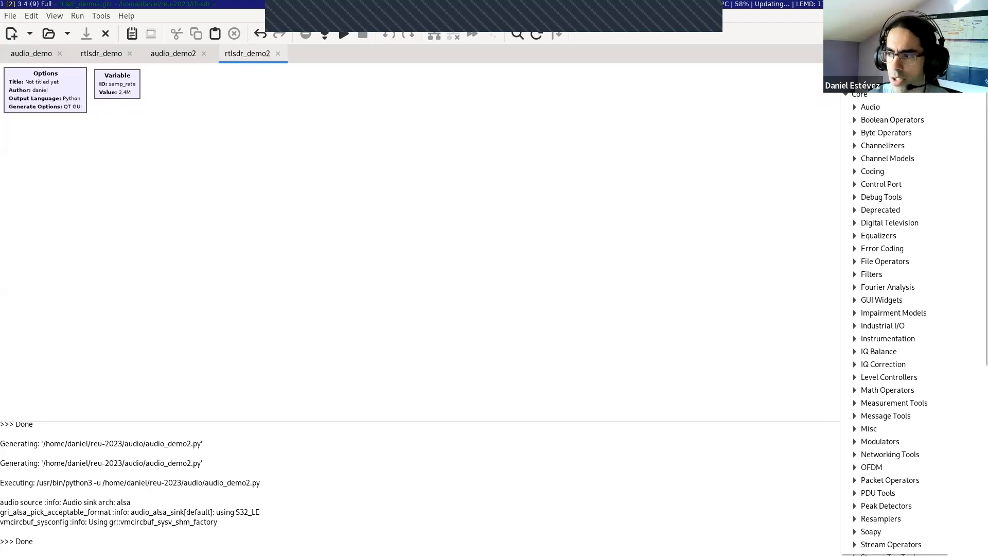
type("rtl")
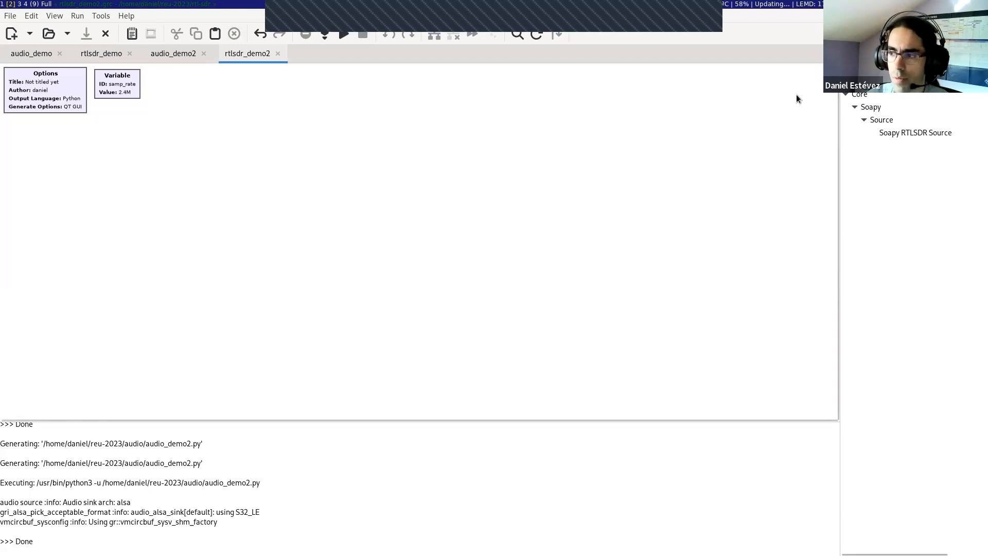
left_click_drag(915, 132, 54, 155)
left_click_drag(893, 131, 70, 283)
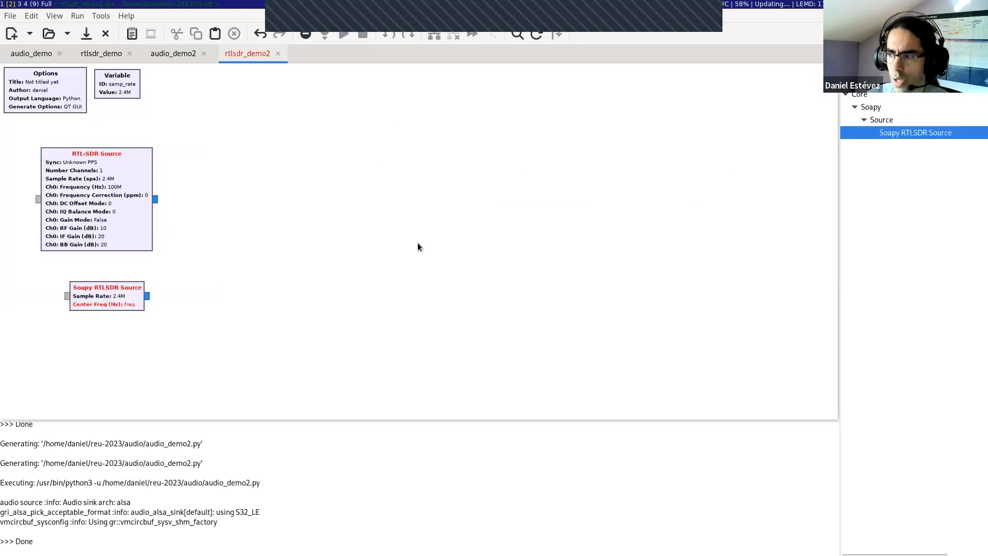
left_click(980, 53)
left_click_drag(133, 282, 104, 284)
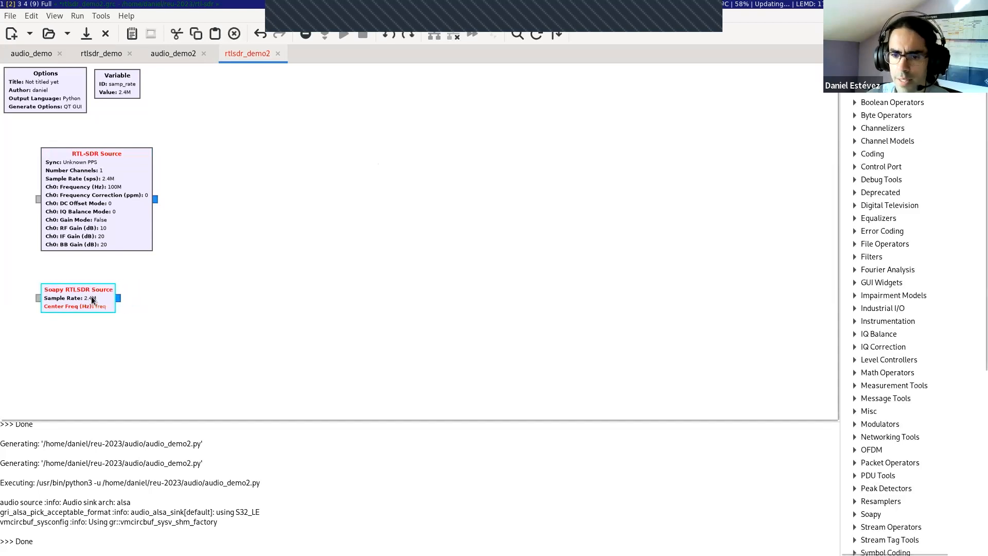
Step: Disable the Soapy RTLSDR Source block
left_click(189, 217)
key("d")
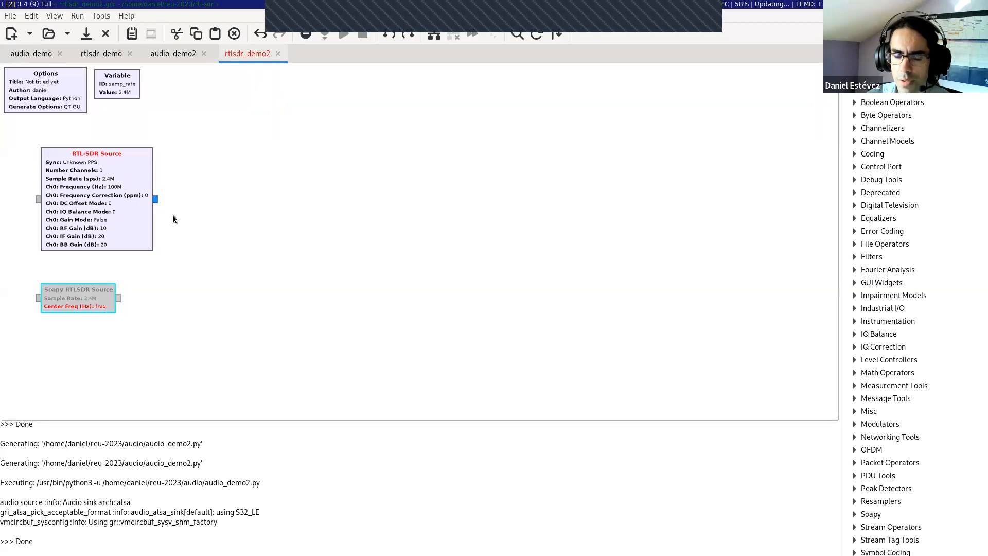
left_click(180, 203)
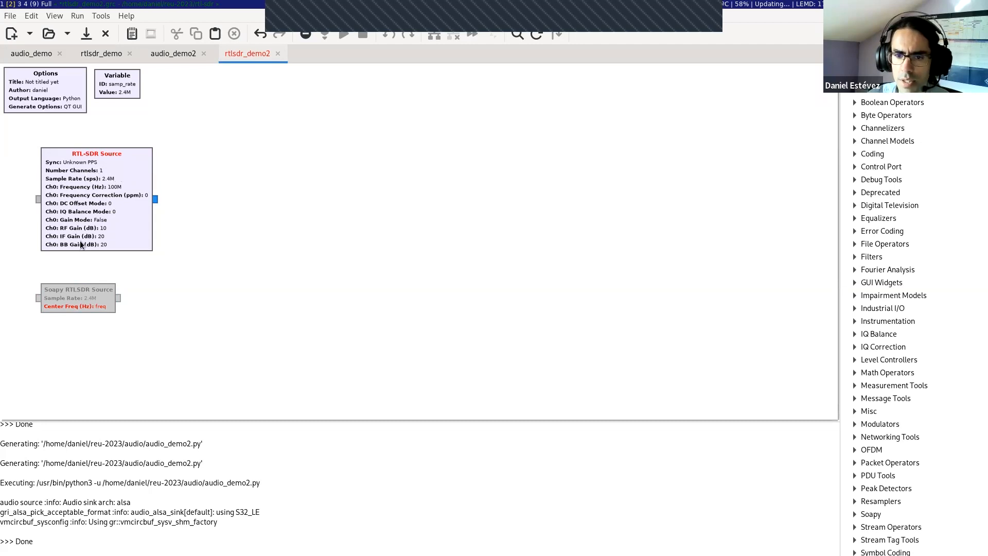
Step: Open the RTL-SDR Source's properties and examine the choices for number of motherboards and number of channels
double_click(94, 170)
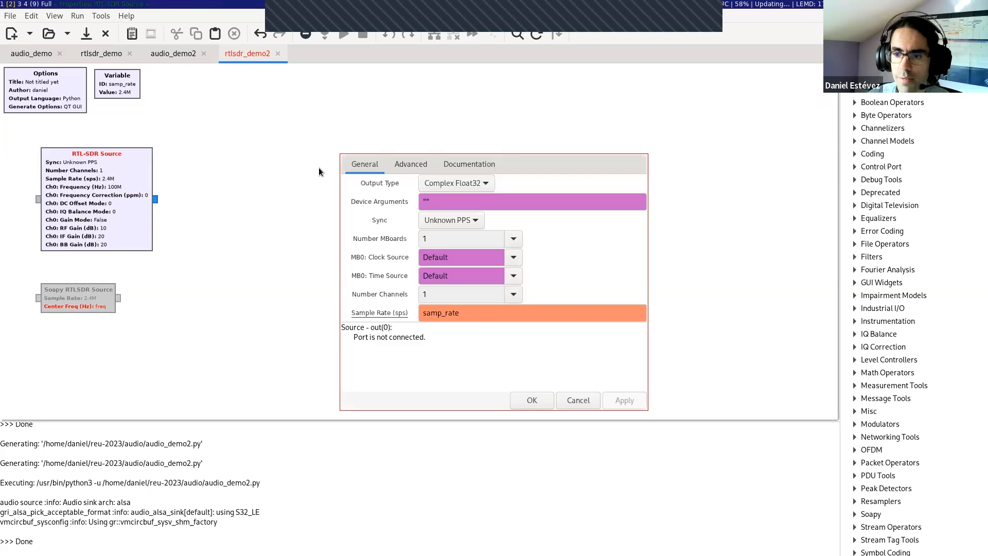
left_click(512, 238)
left_click(541, 228)
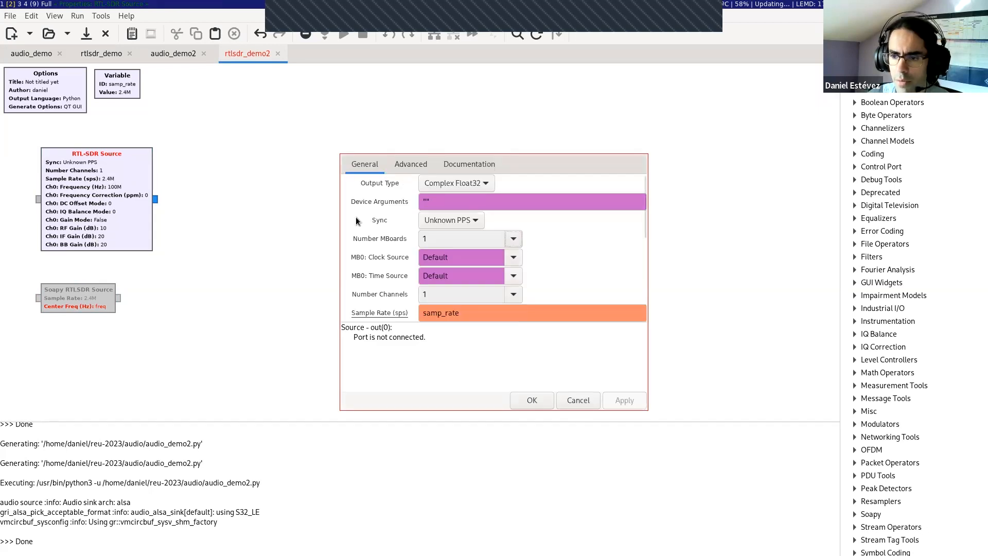
left_click(514, 293)
left_click(591, 258)
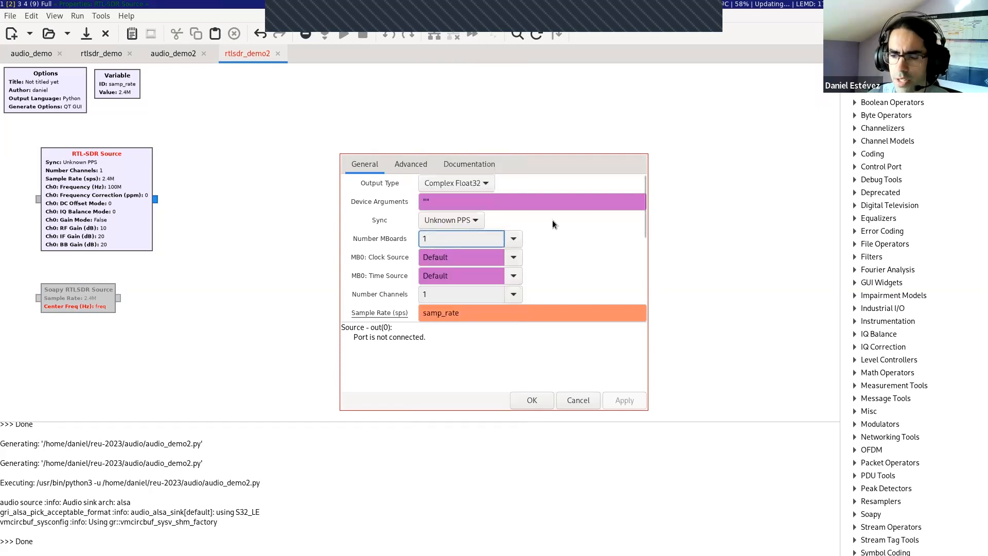
scroll(551, 220, "down", 2)
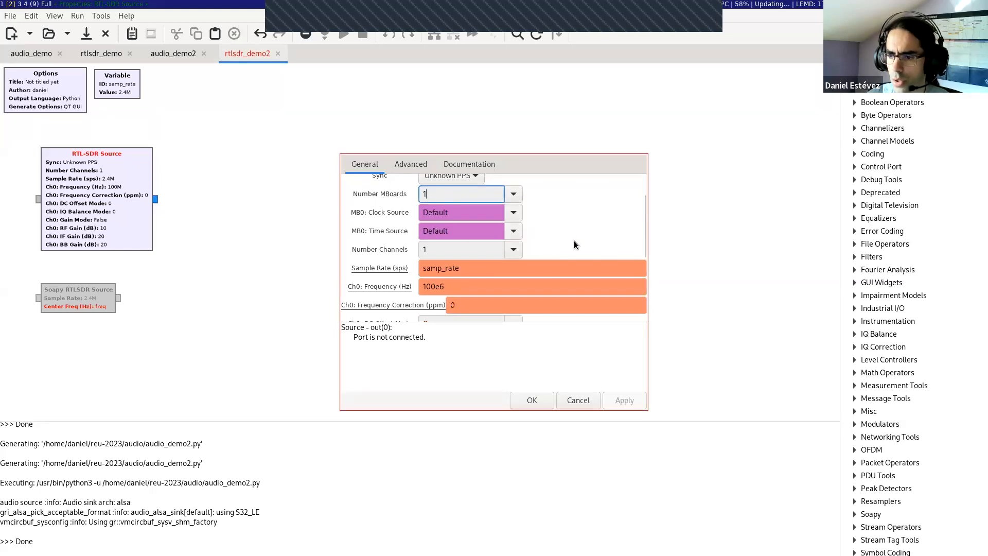
scroll(569, 239, "up", 2)
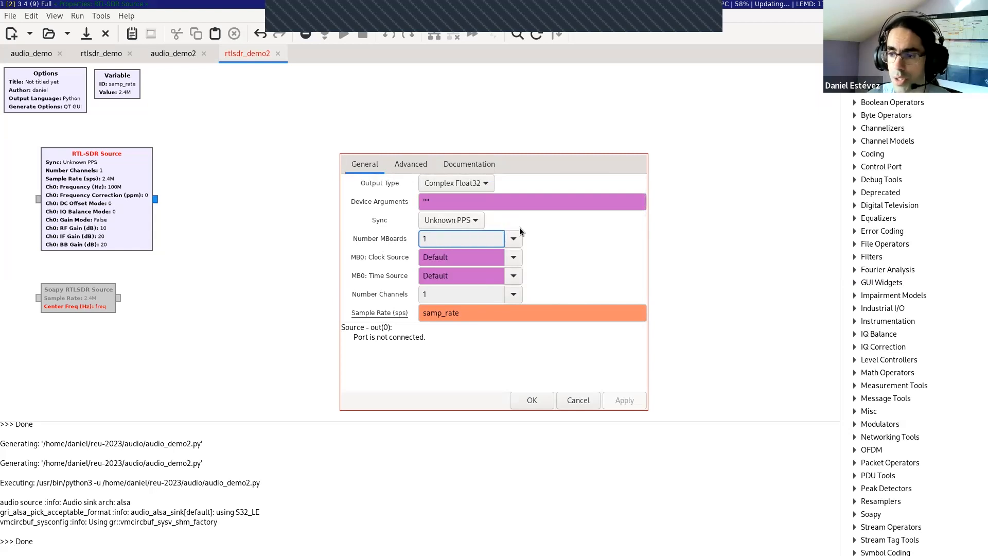
scroll(566, 227, "down", 2)
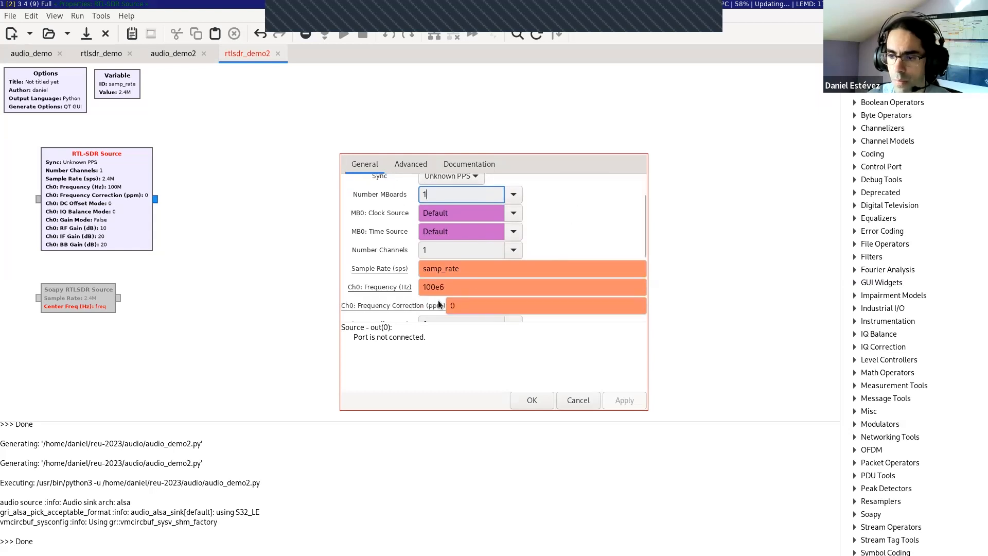
double_click(451, 290)
left_click(451, 290)
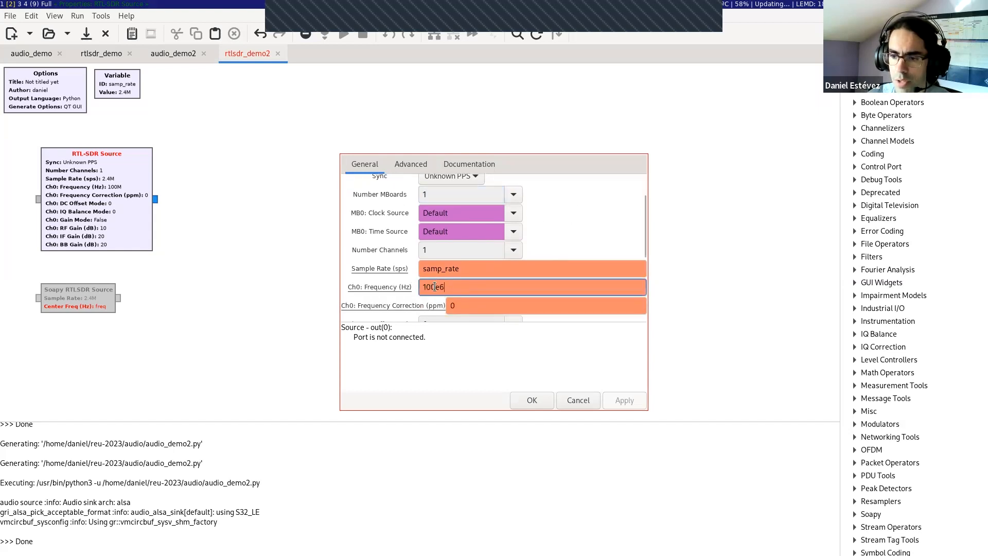
left_click(436, 287)
key("BackSpace")
key("BackSpace")
key("BackSpace")
type("98.8")
left_click(471, 289)
scroll(472, 290, "down", 1)
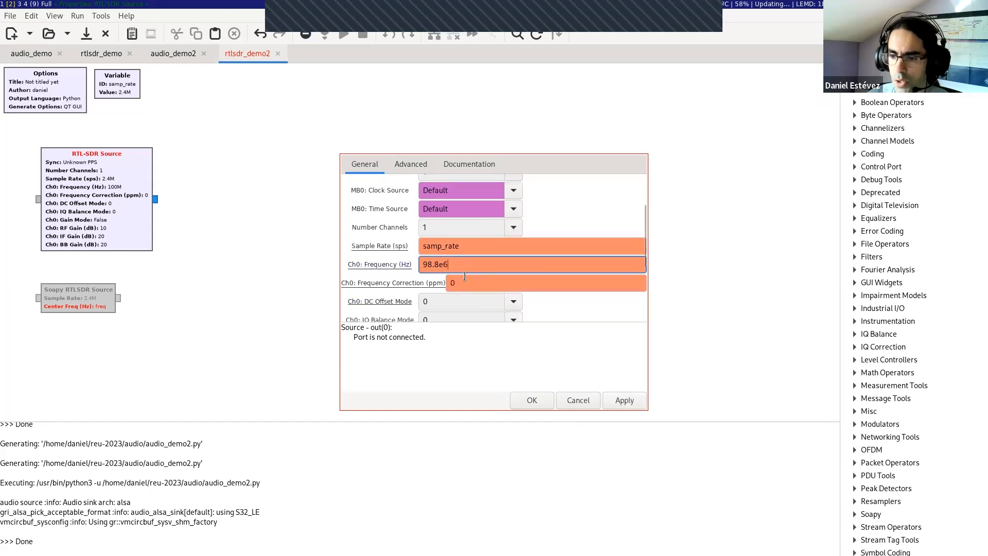
scroll(381, 263, "down", 1)
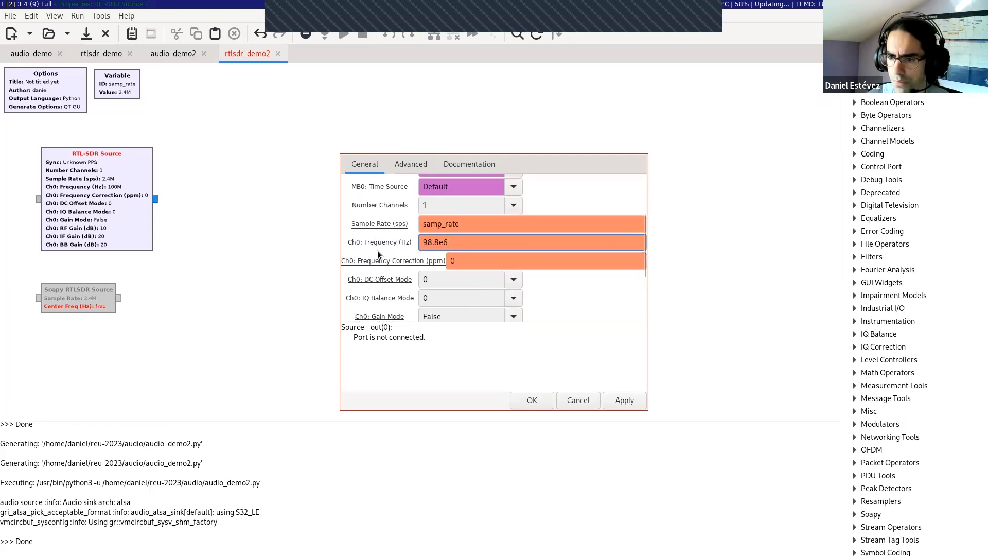
scroll(375, 263, "down", 4)
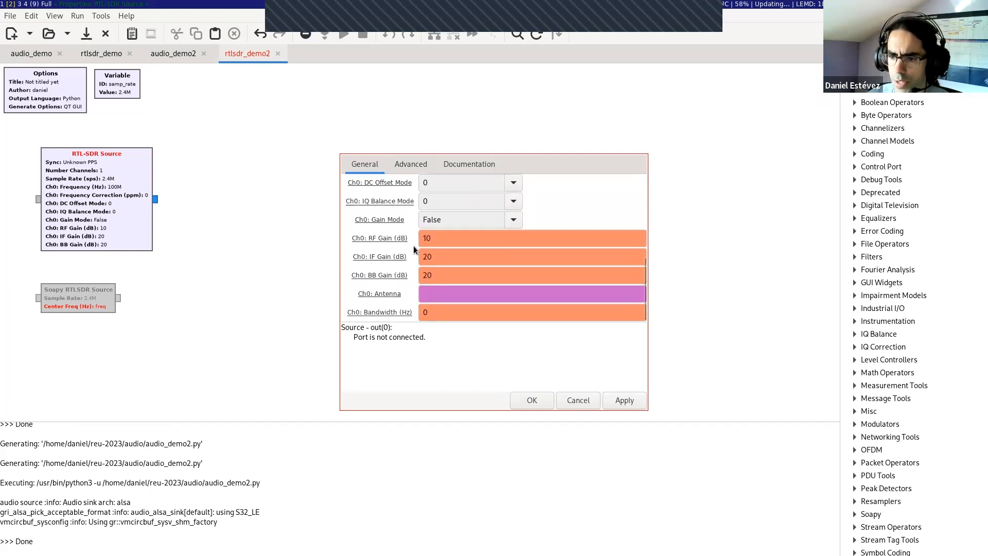
left_click(430, 238)
left_click(436, 258)
left_click(437, 279)
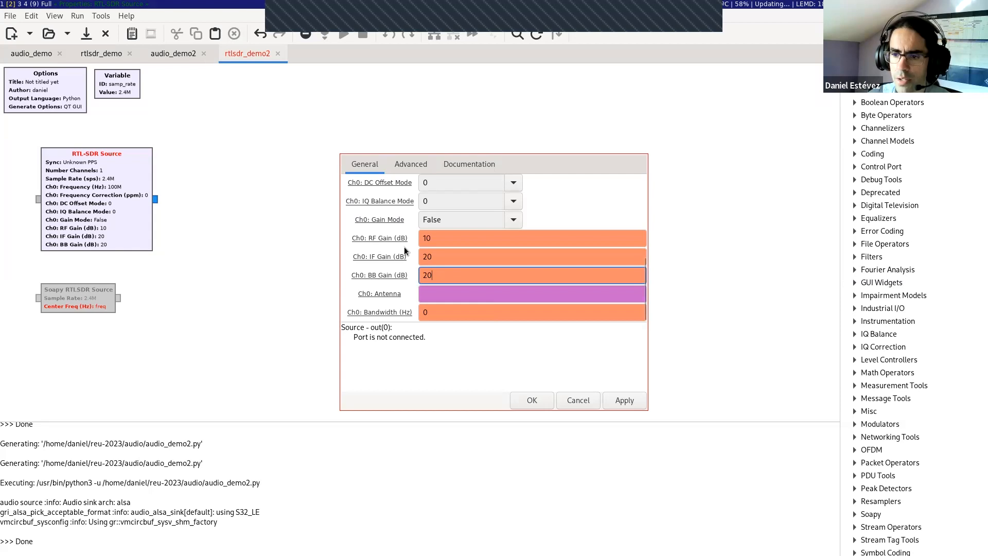
left_click(439, 238)
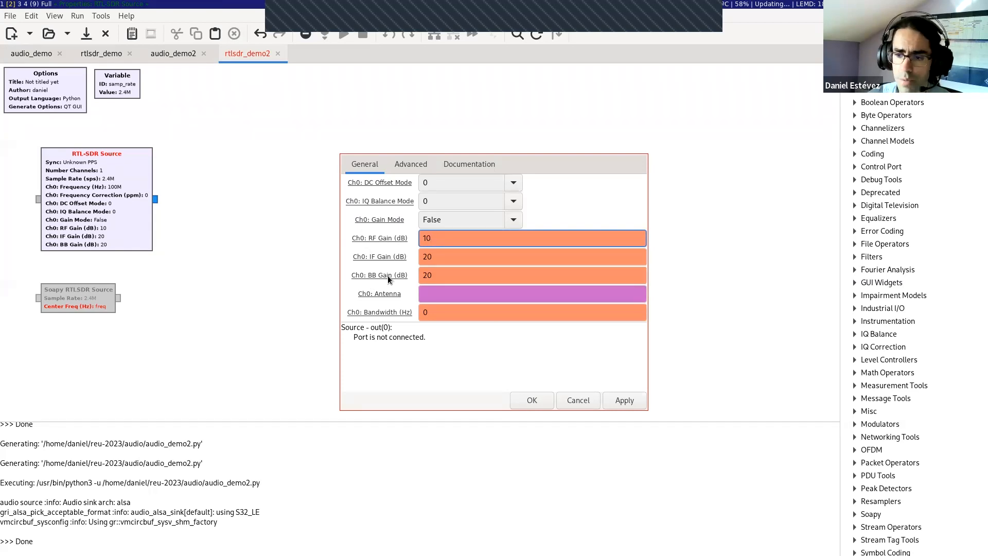
left_click(433, 251)
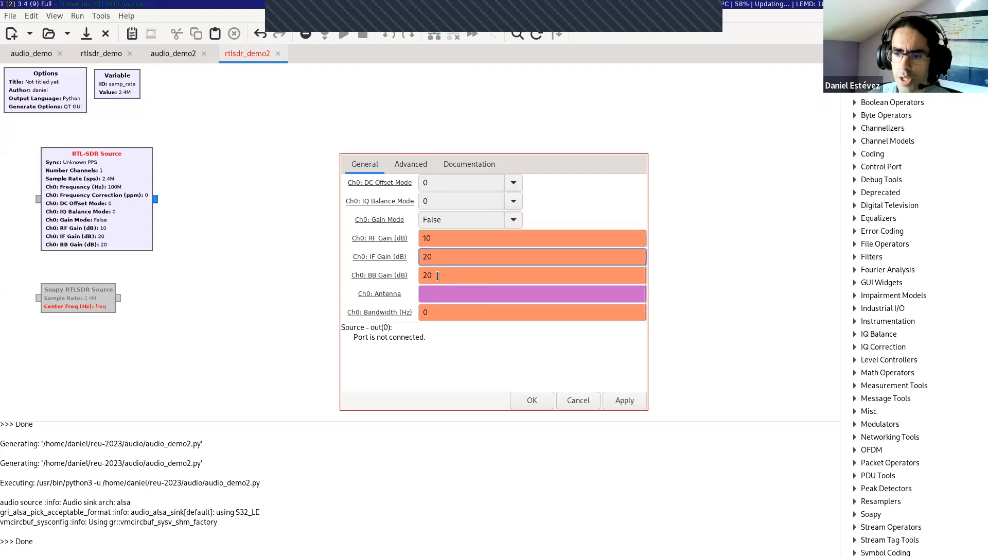
left_click(448, 238)
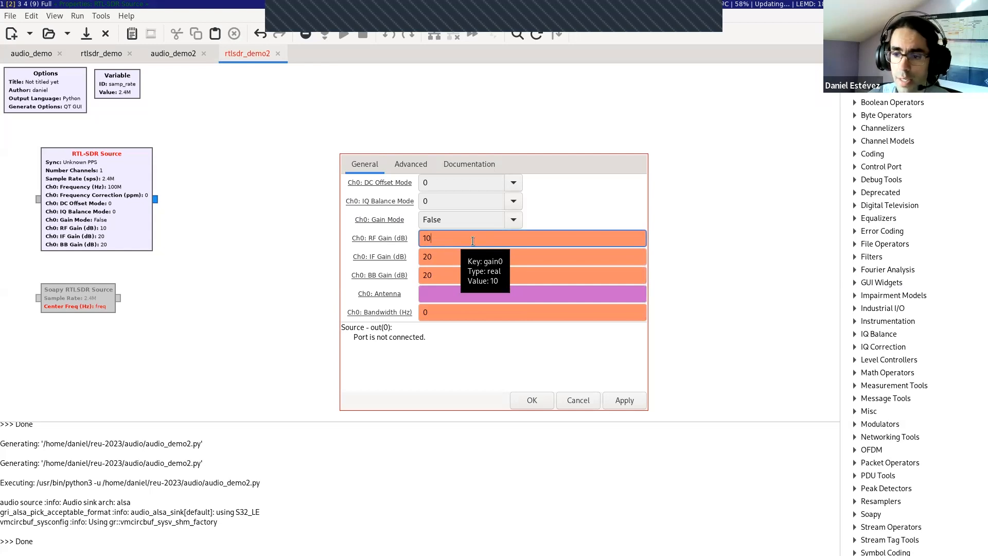
Step: Set the RTL-SDR Source's RF, IF and BB gains to the variables rf_gain, if_gain and bb_gain
double_click(458, 238)
type("rf_gain")
key("Tab")
type("if")
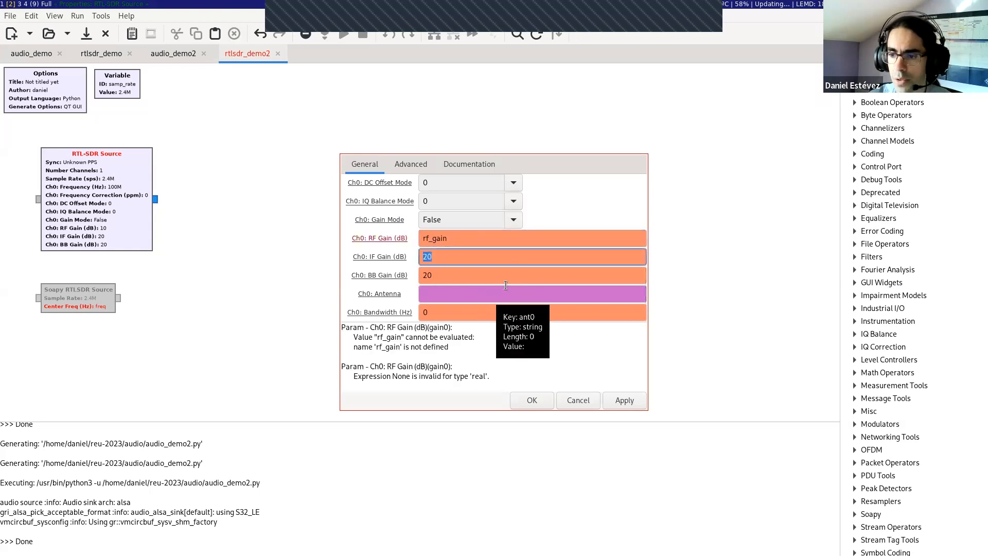
type("_gain")
key("Tab")
type("bb_gain")
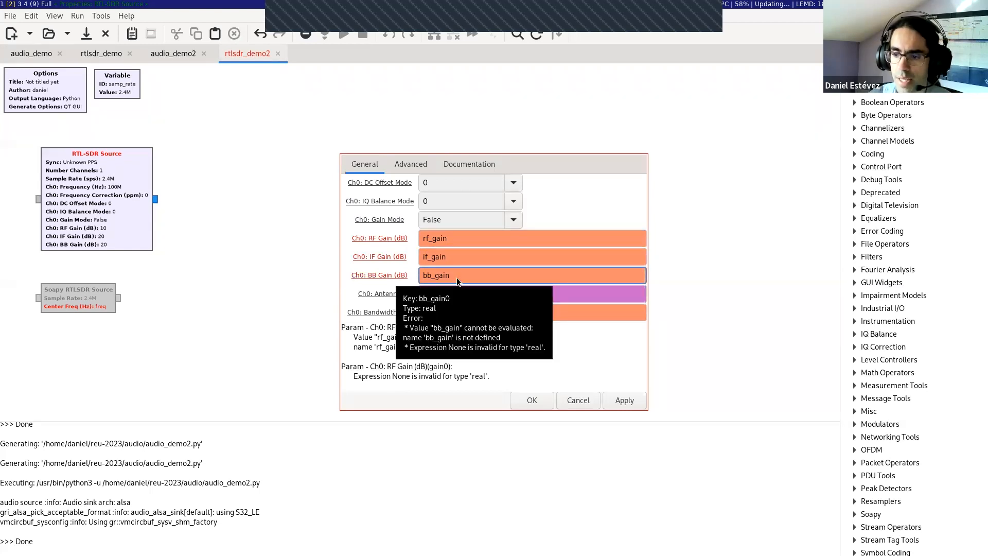
left_click(546, 292)
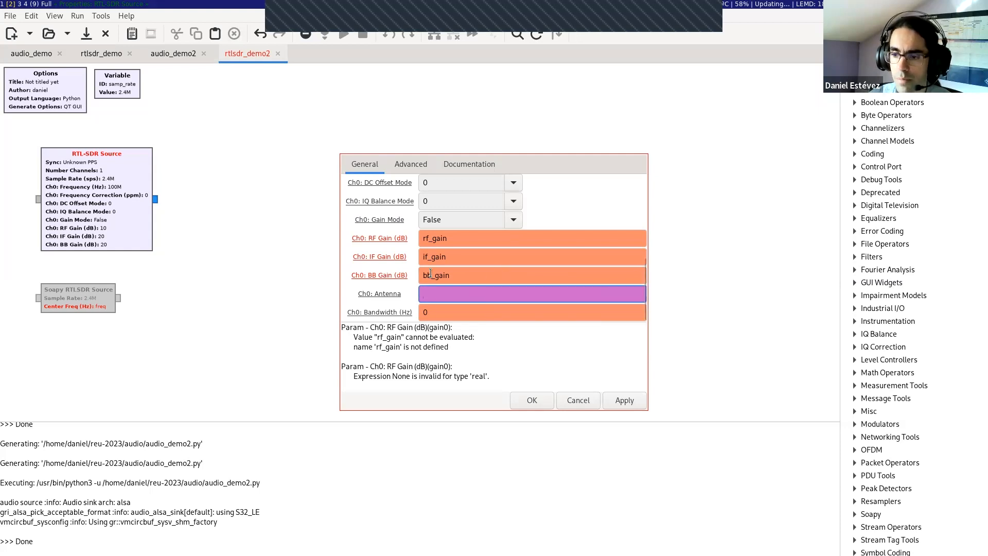
Step: Review the RTL-SDR Source's remaining general and advanced settings and accept the property changes
key("shift+Tab")
key("shift+Tab")
left_click(482, 258)
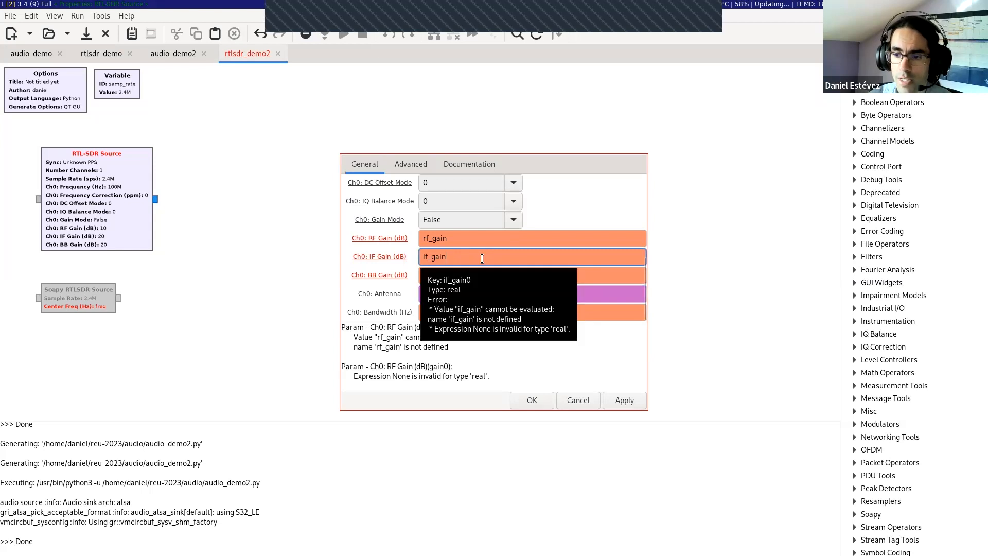
left_click(439, 298)
key("Tab")
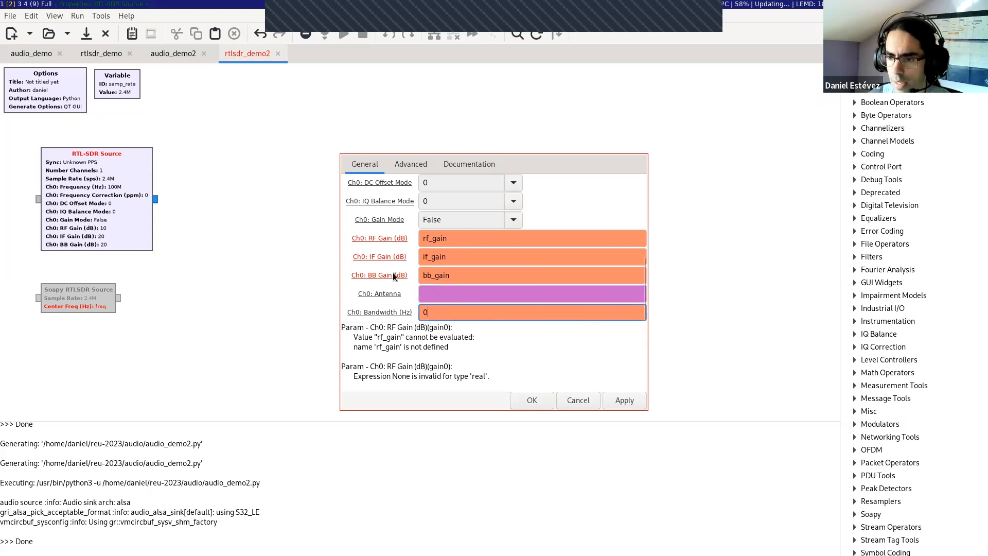
scroll(393, 273, "up", 6)
left_click(391, 171)
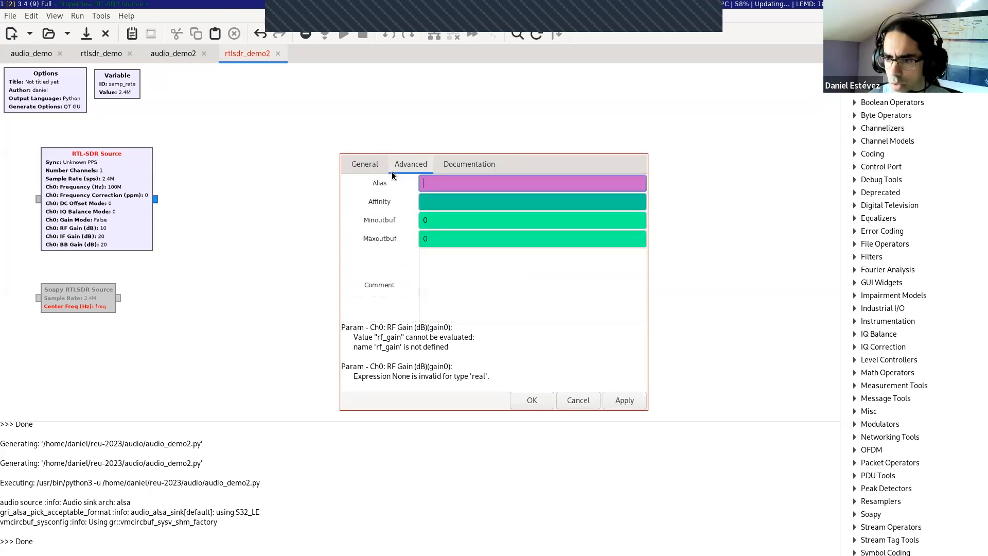
left_click(369, 166)
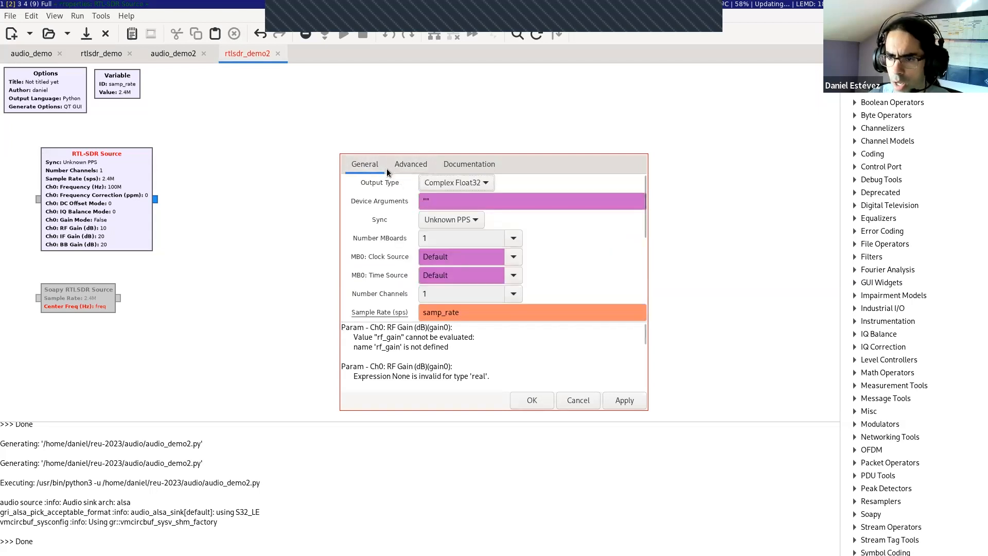
left_click(529, 405)
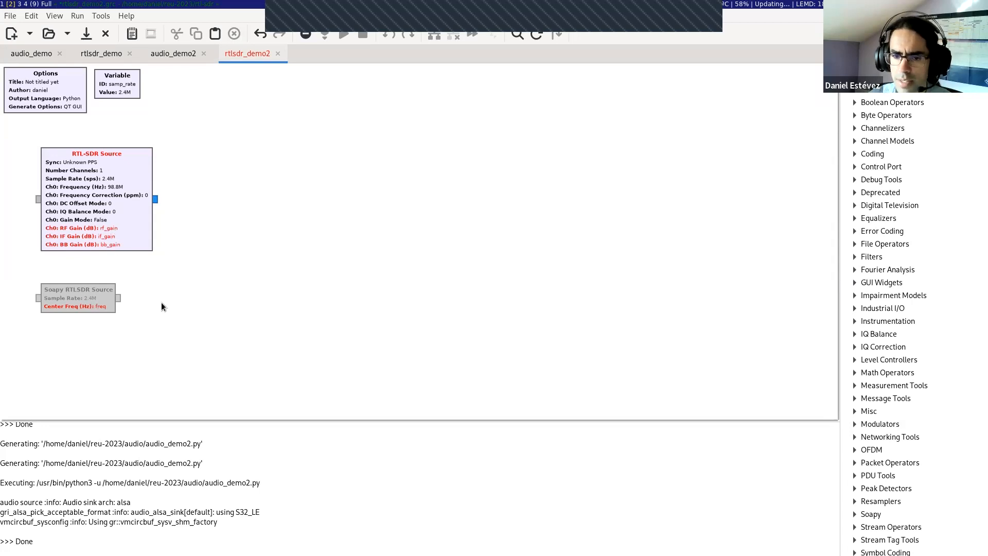
Step: Open the Soapy RTLSDR Source's properties and examine its device arguments and sample rate
left_click(95, 239)
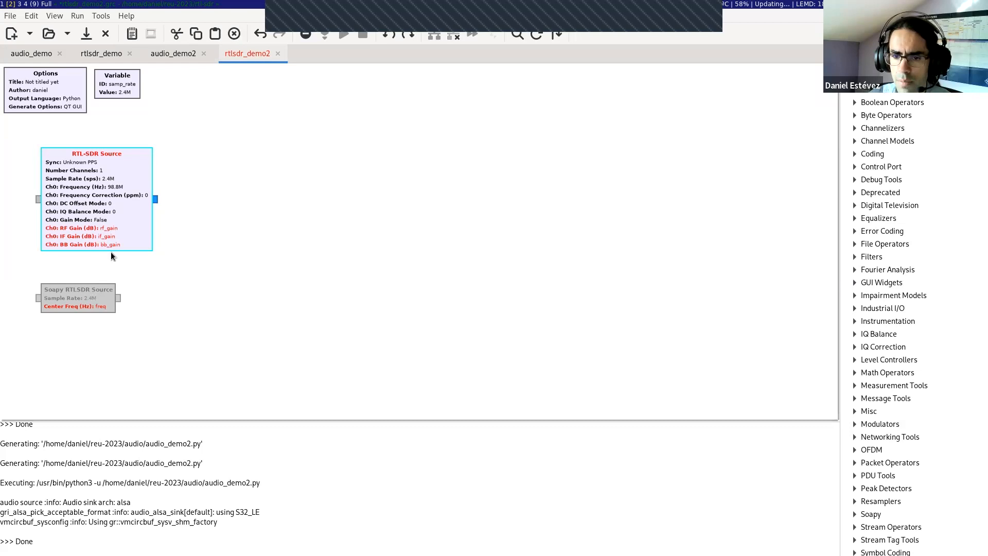
double_click(88, 292)
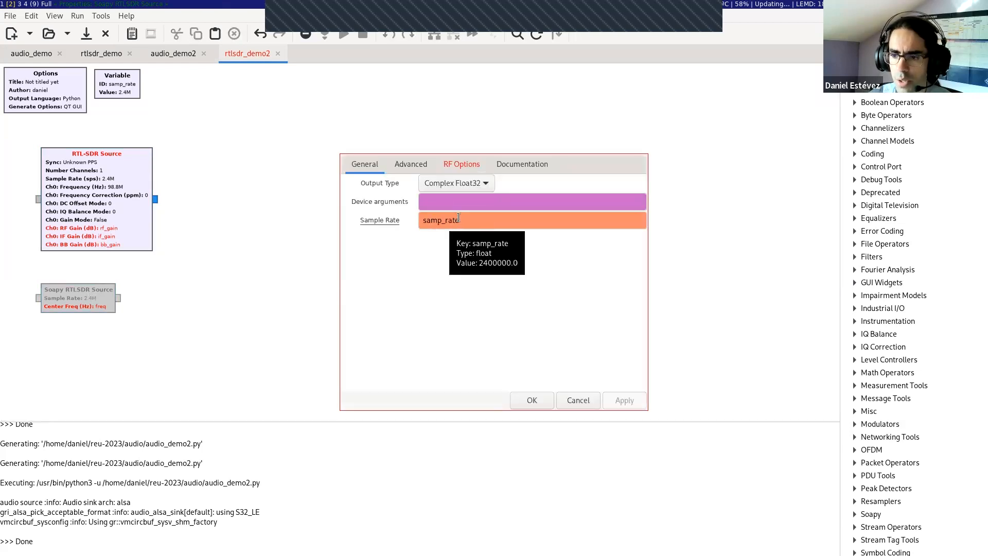
left_click(441, 203)
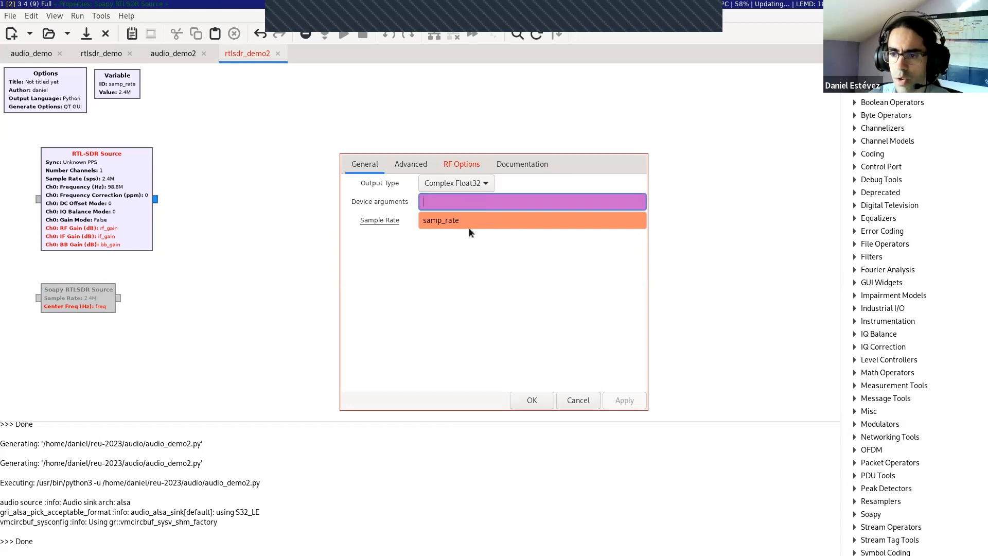
left_click(471, 222)
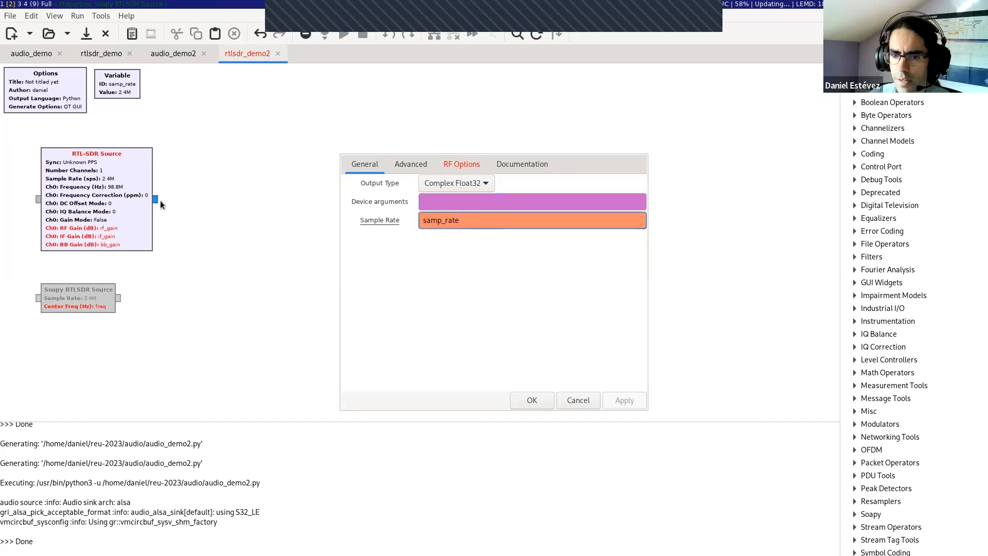
left_click(431, 201)
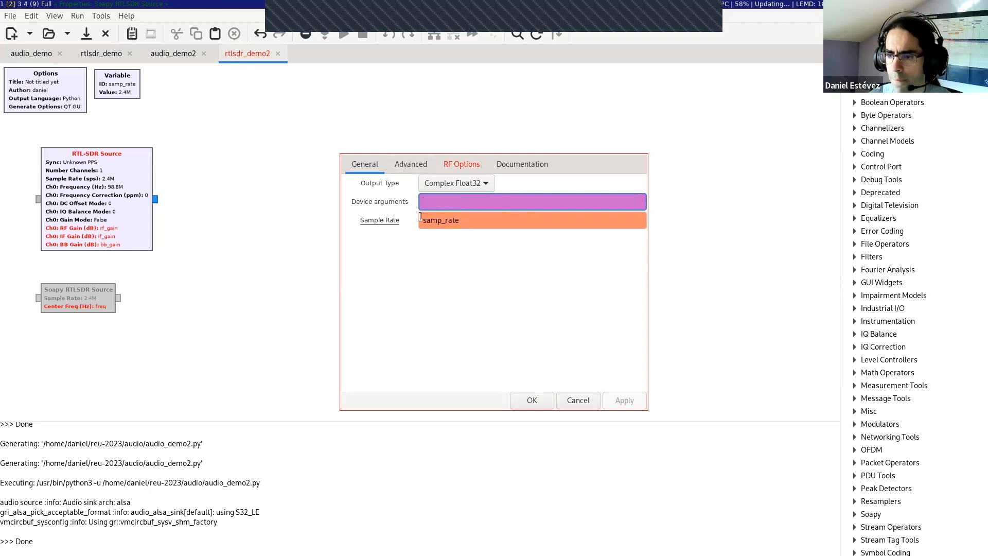
left_click(455, 220)
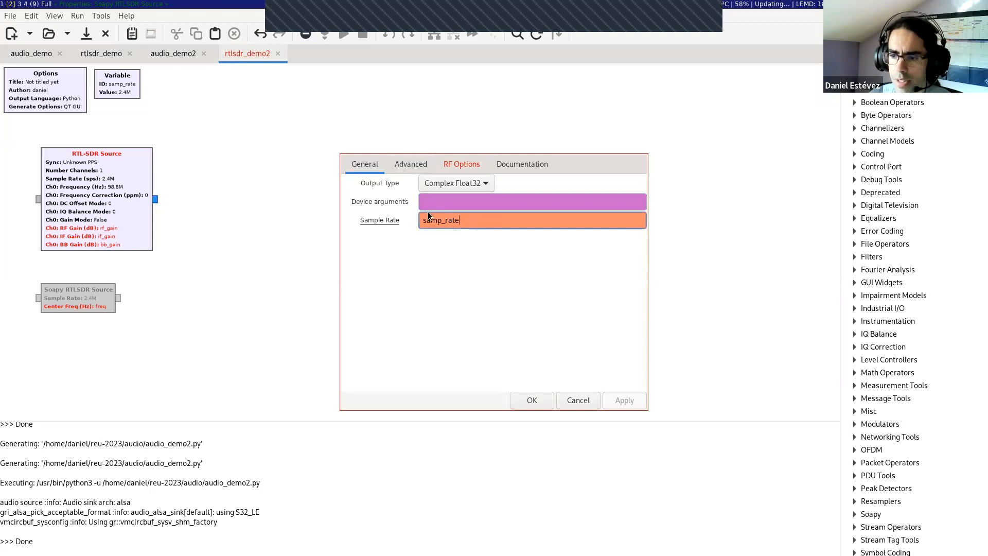
key("ctrl+a")
left_click(460, 220)
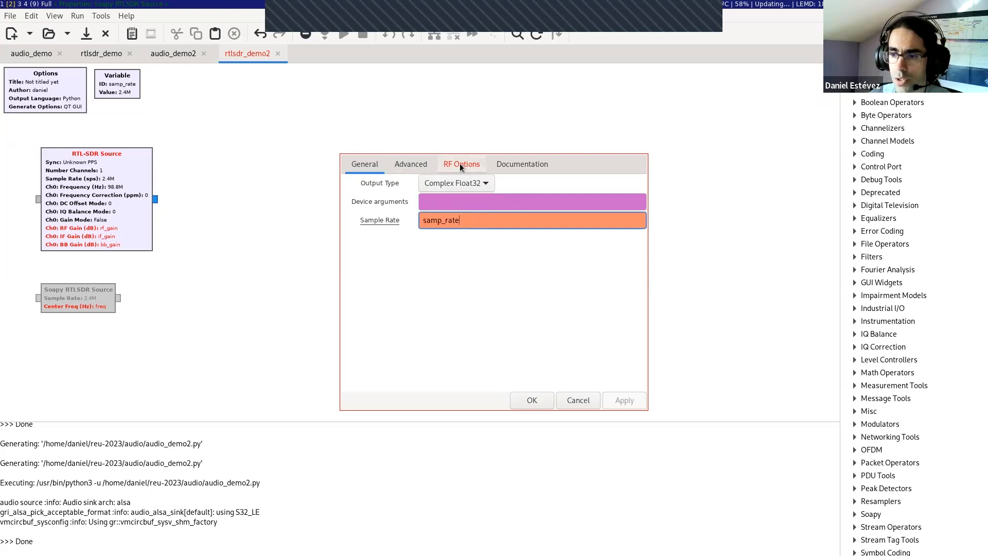
Step: Set the Soapy RTLSDR Source's center frequency to 98.8e6 Hz
left_click(459, 164)
left_click(446, 189)
key("ctrl+a")
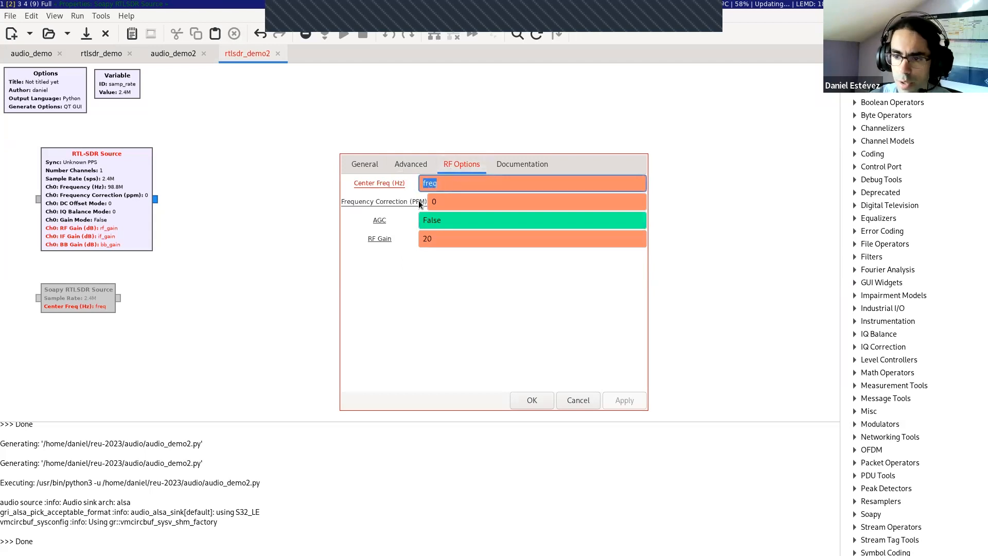
left_click(457, 184)
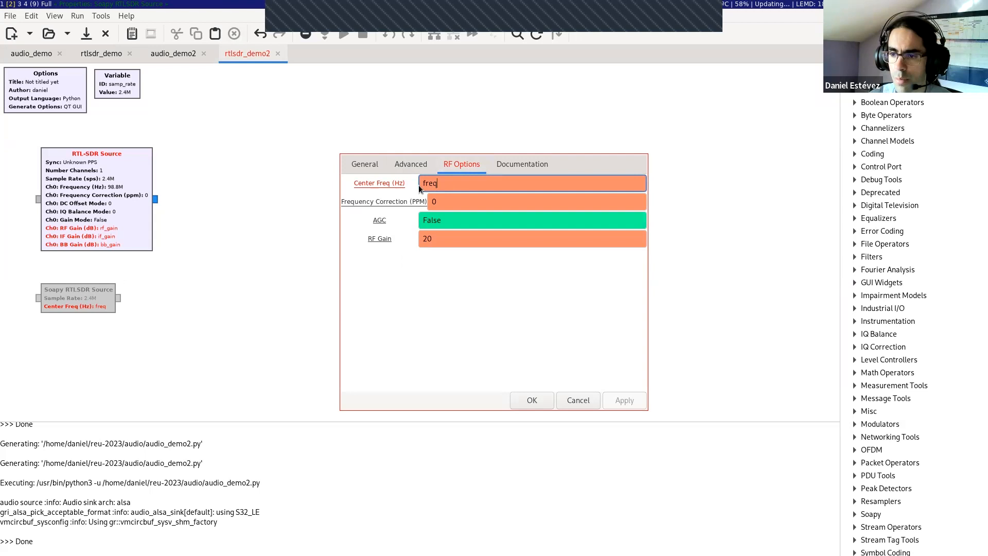
key("BackSpace")
key("BackSpace")
key("BackSpace")
key("BackSpace")
type("98.8e6")
Step: Examine the Soapy RTLSDR Source's AGC and RF gain settings
left_click(454, 218)
left_click_drag(453, 236, 450, 211)
left_click(449, 222)
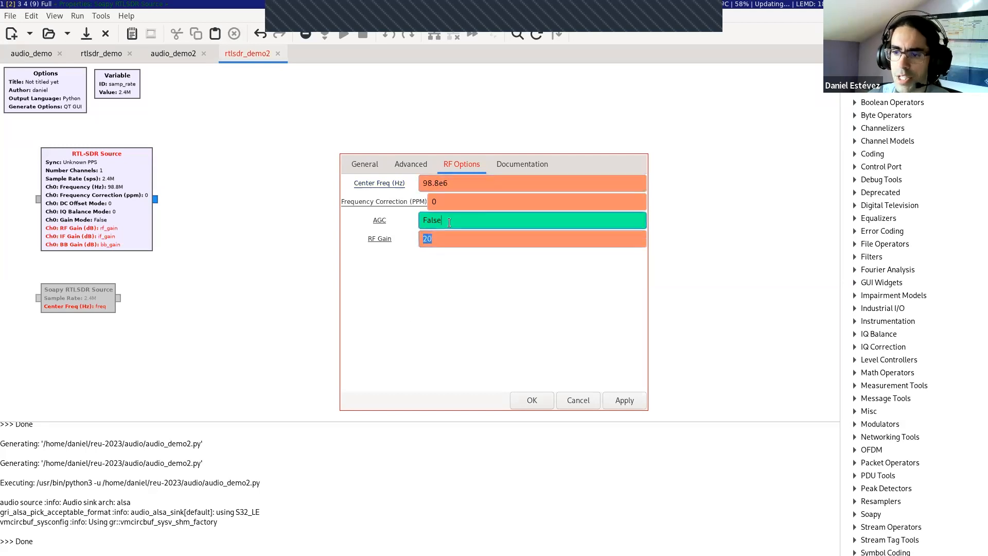
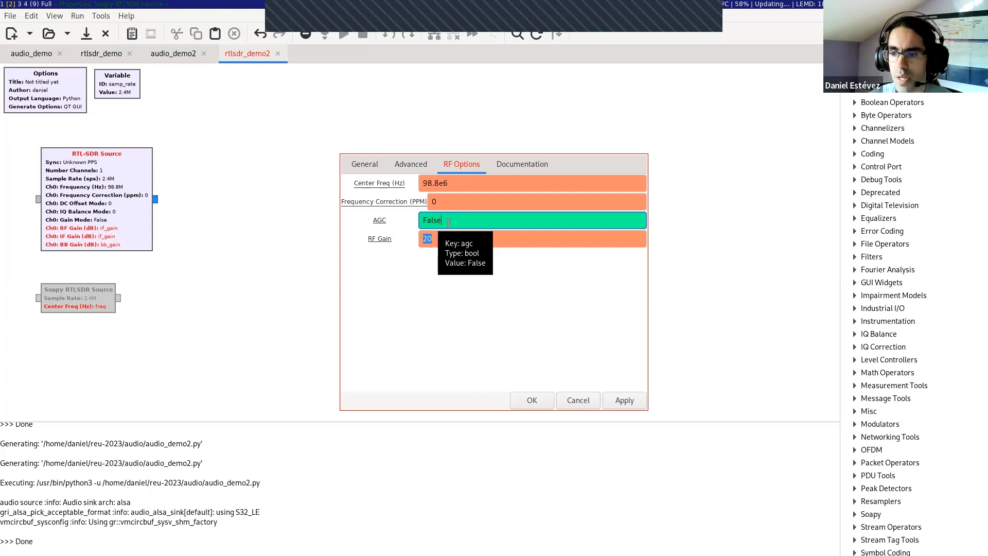
Step: Set the Soapy RTLSDR Source's RF gain to the variable rf_gain and accept the property changes
left_click(444, 237)
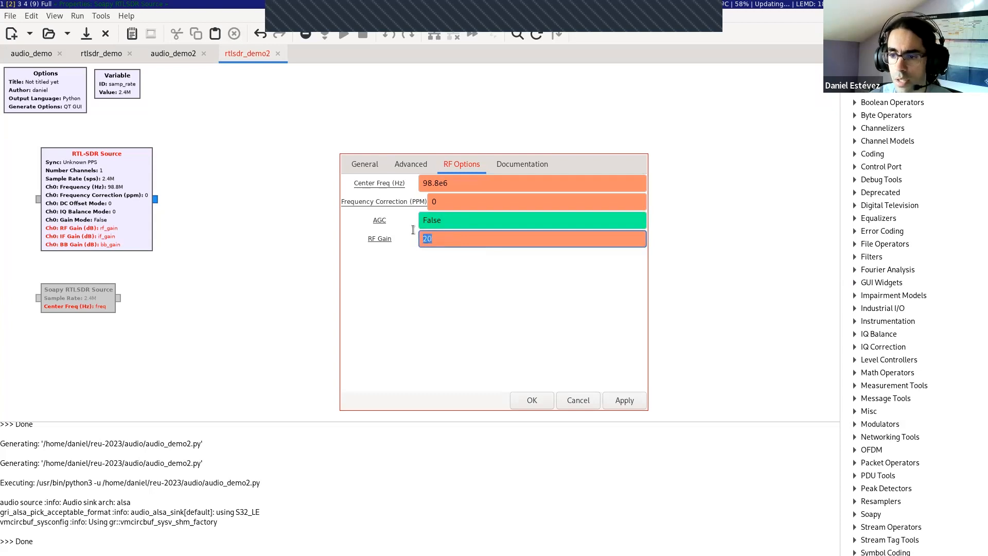
key("BackSpace")
key("BackSpace")
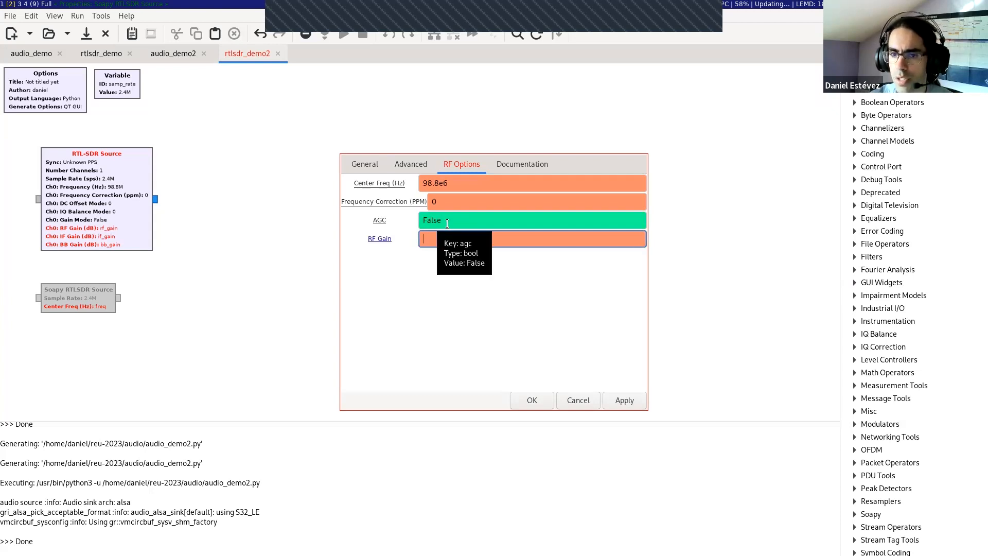
type("rf_gain")
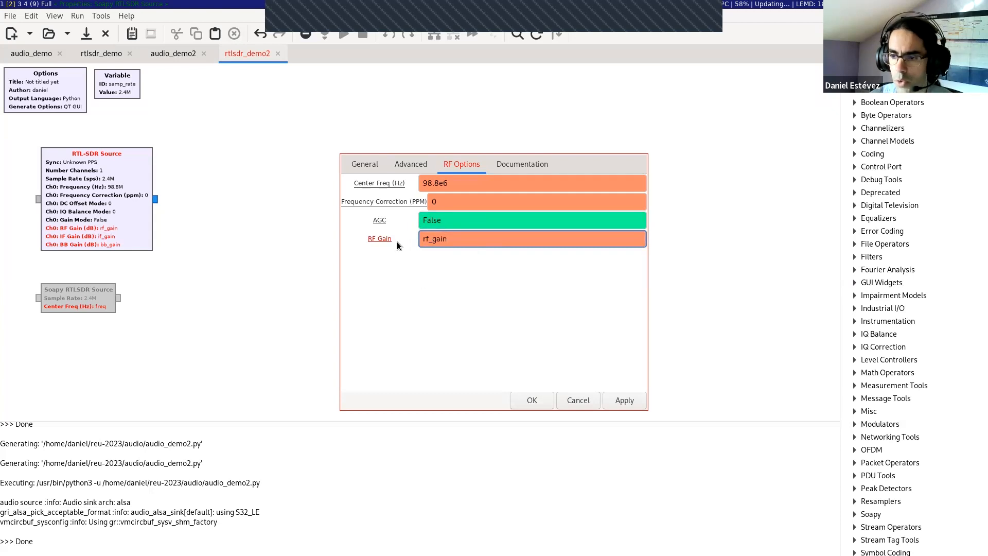
left_click(526, 396)
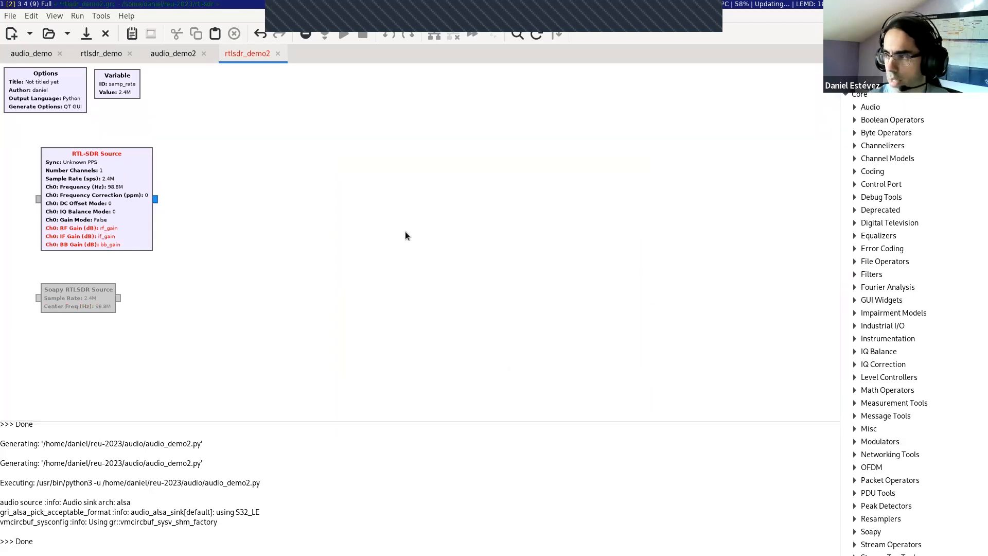
type("var")
left_click_drag(884, 107, 244, 101)
double_click(243, 97)
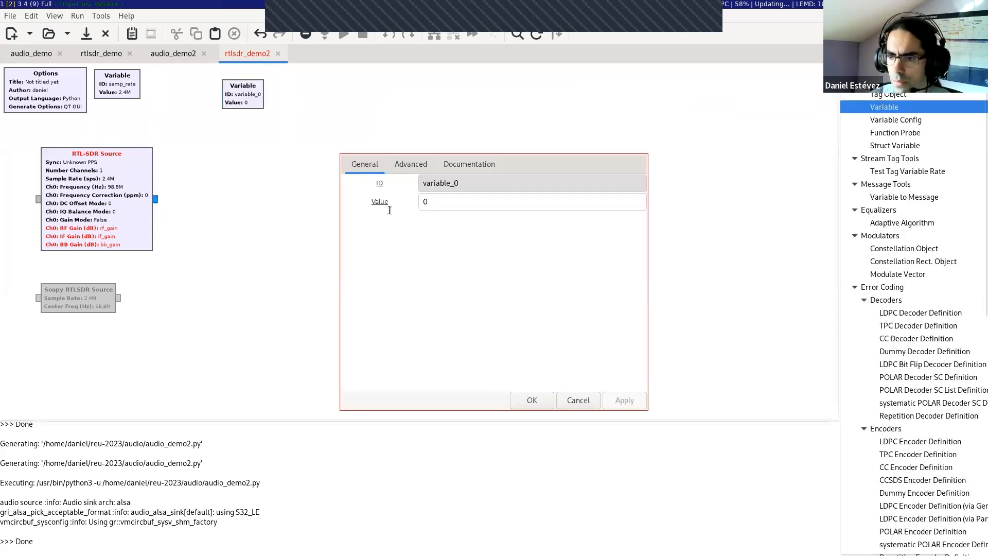
left_click(587, 399)
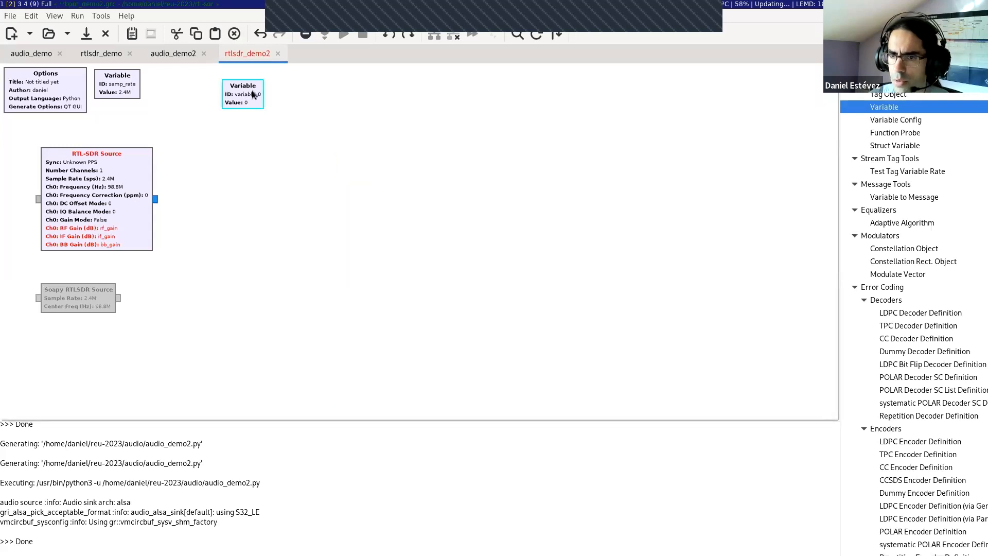
key("Delete")
Step: Add a QT GUI Entry block above the sources with type Float and ID rf_gain
key("ctrl+f")
type("entry")
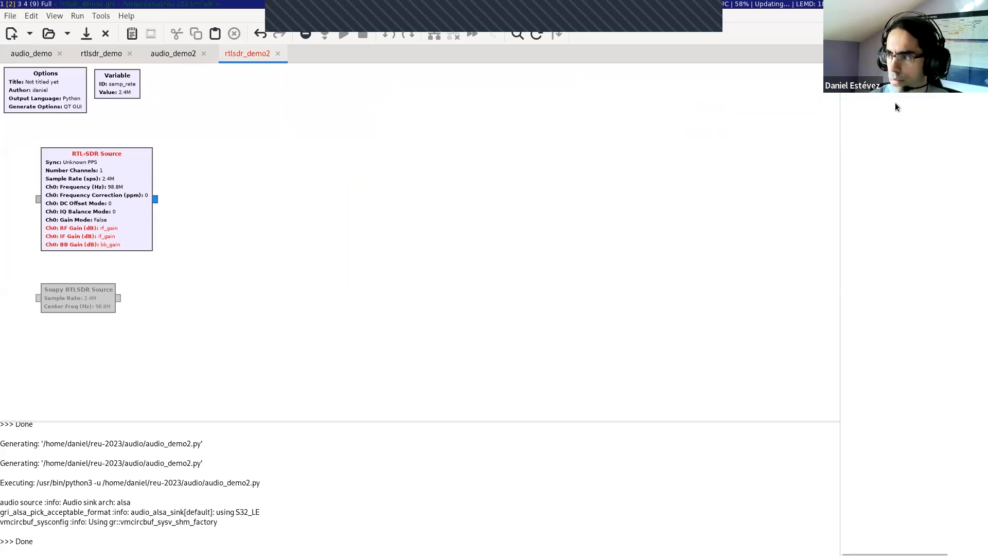
left_click_drag(894, 103, 239, 94)
double_click(239, 94)
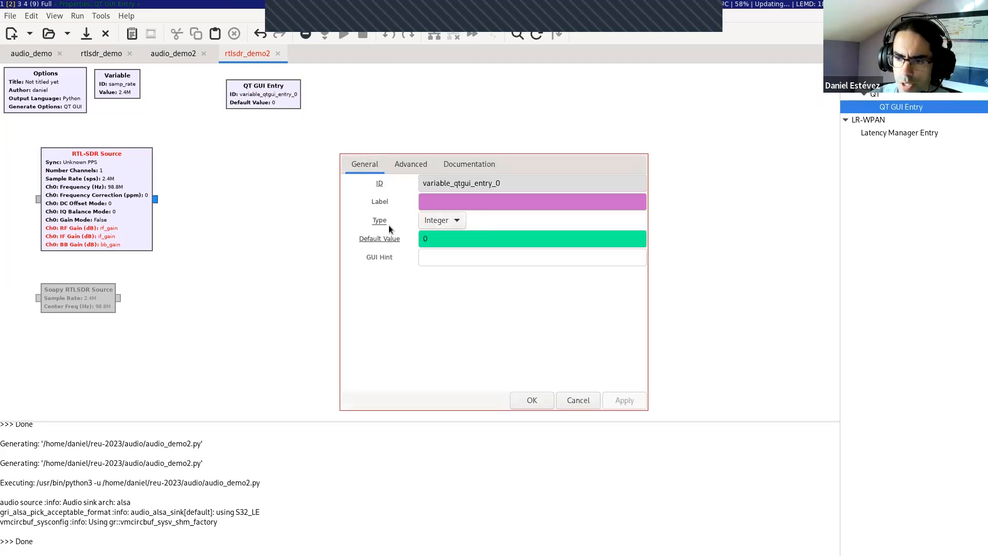
left_click(456, 227)
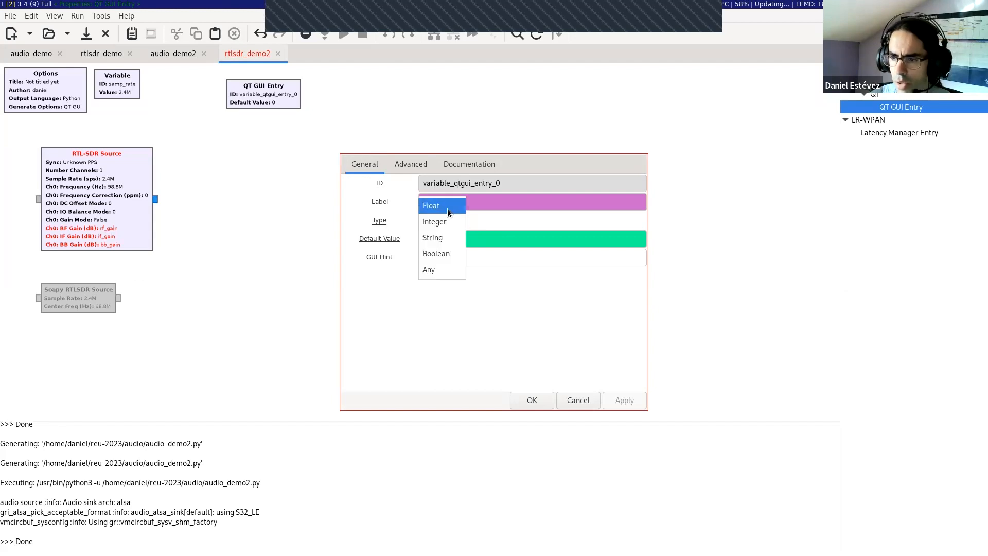
left_click(442, 206)
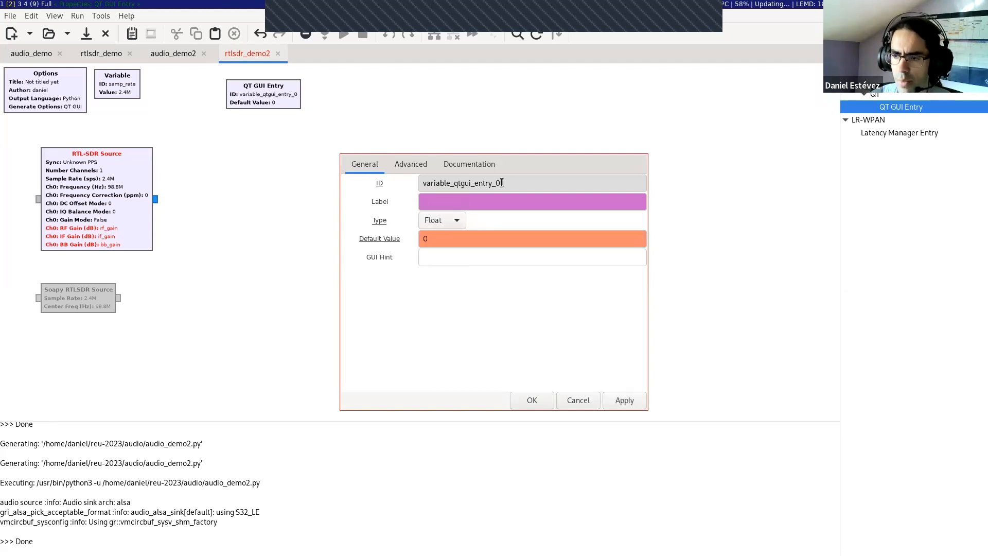
left_click_drag(503, 184, 410, 178)
type("rf_gain")
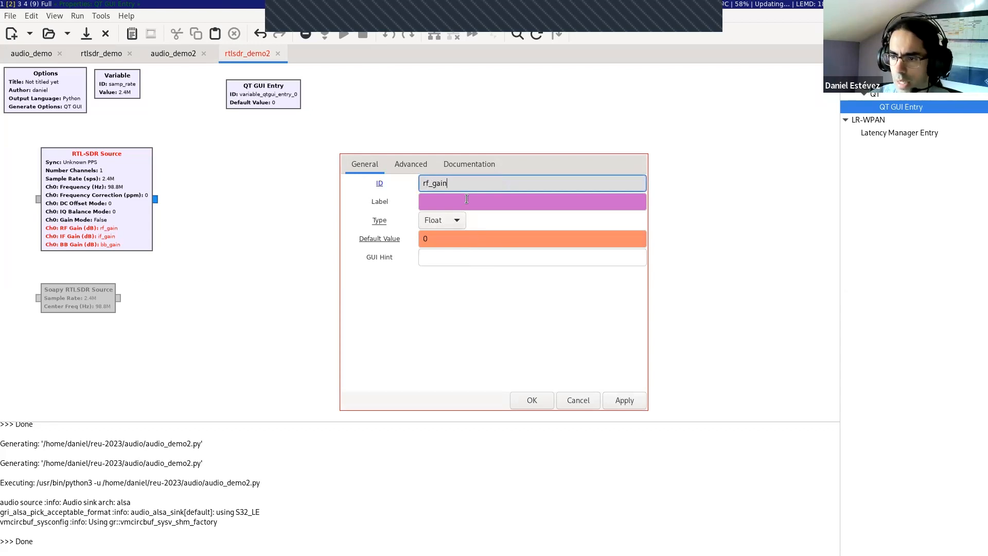
left_click(457, 239)
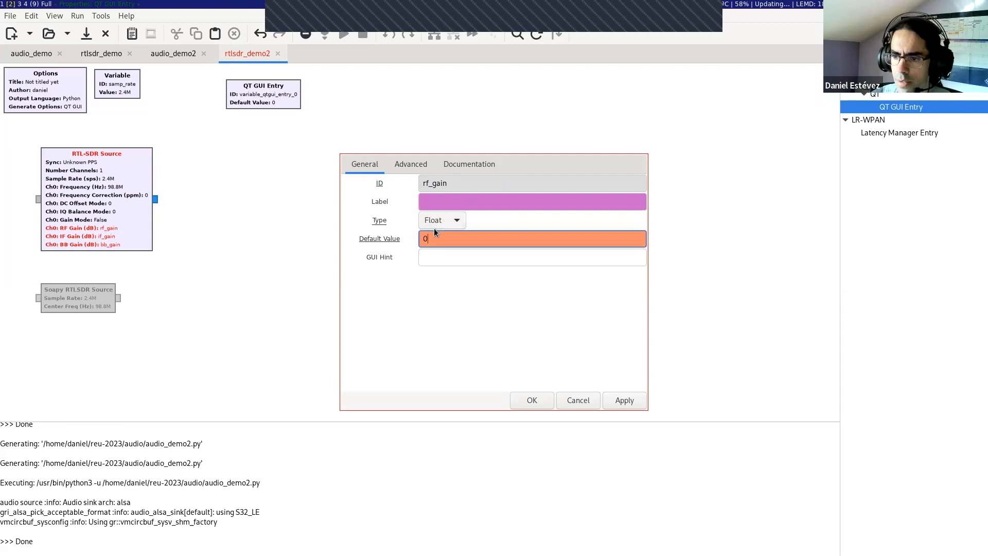
left_click(530, 398)
Step: Duplicate the rf_gain QT GUI Entry beside the original and set the copy's ID to if_gain
left_click(236, 100)
key("ctrl+c")
key("ctrl+v")
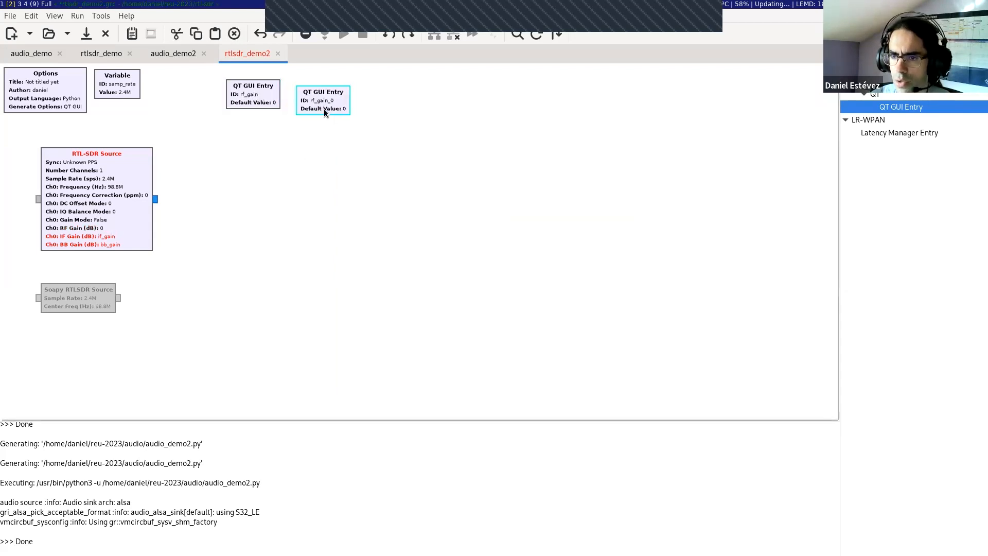
double_click(323, 97)
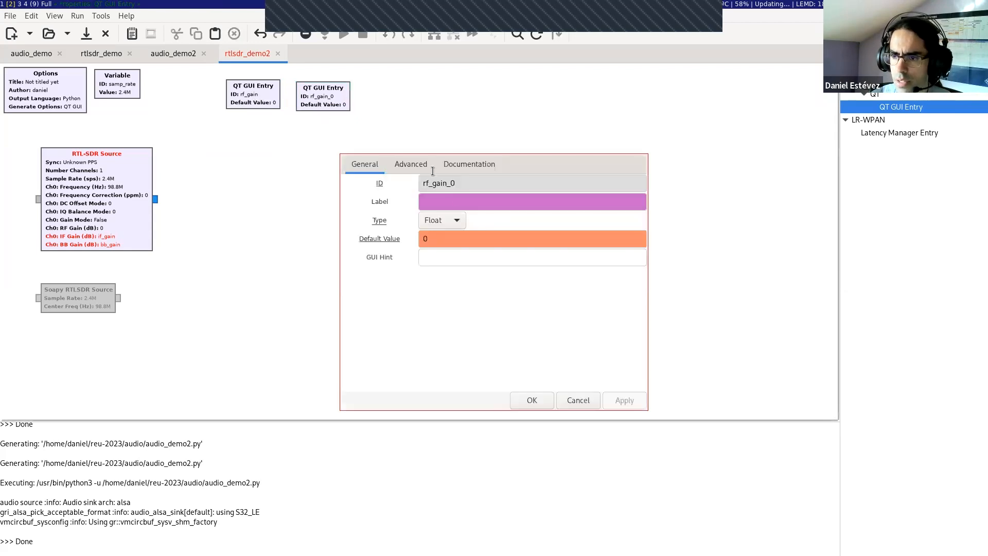
type("if_gain")
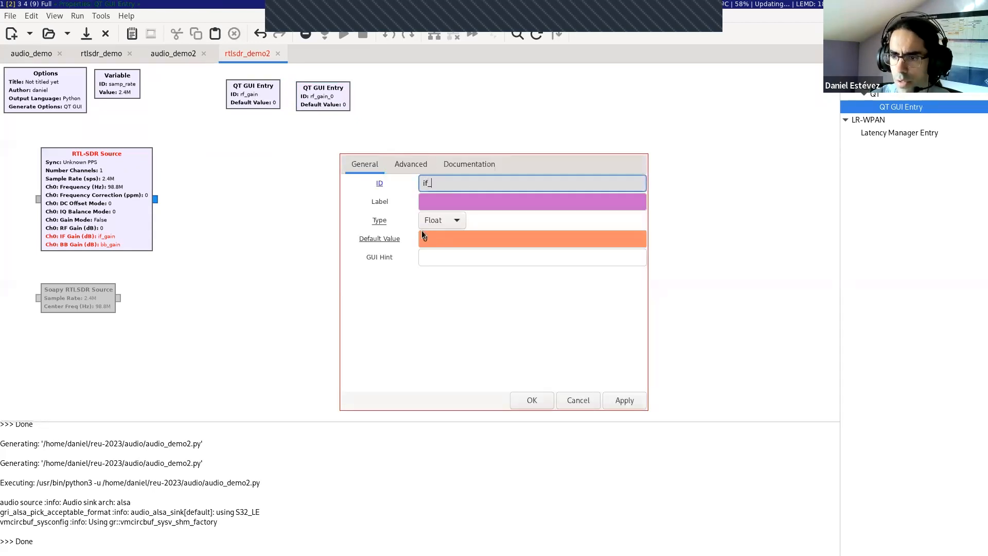
key("Return")
Step: Duplicate the if_gain QT GUI Entry and place the copy at the end of the entry row
key("ctrl+c")
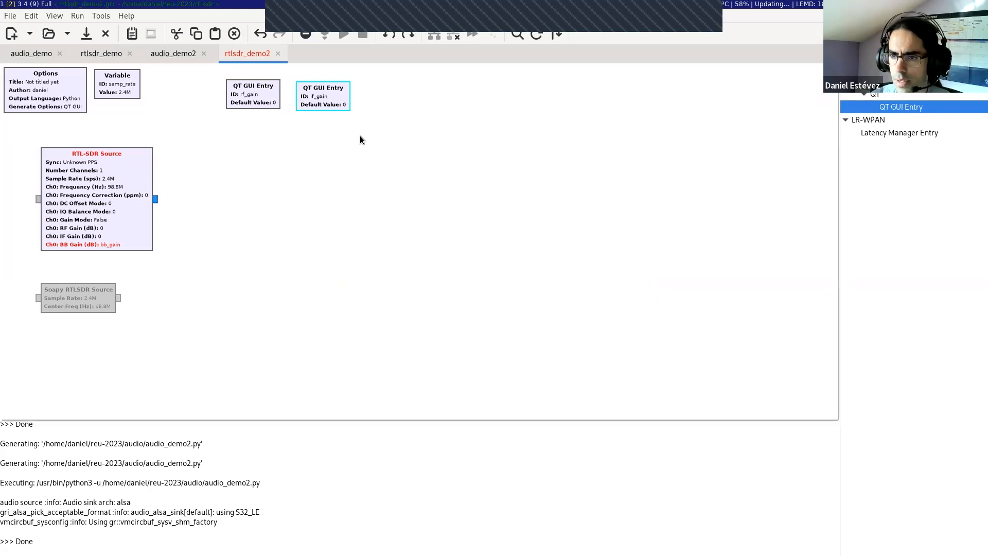
key("ctrl+v")
left_click_drag(236, 166, 390, 88)
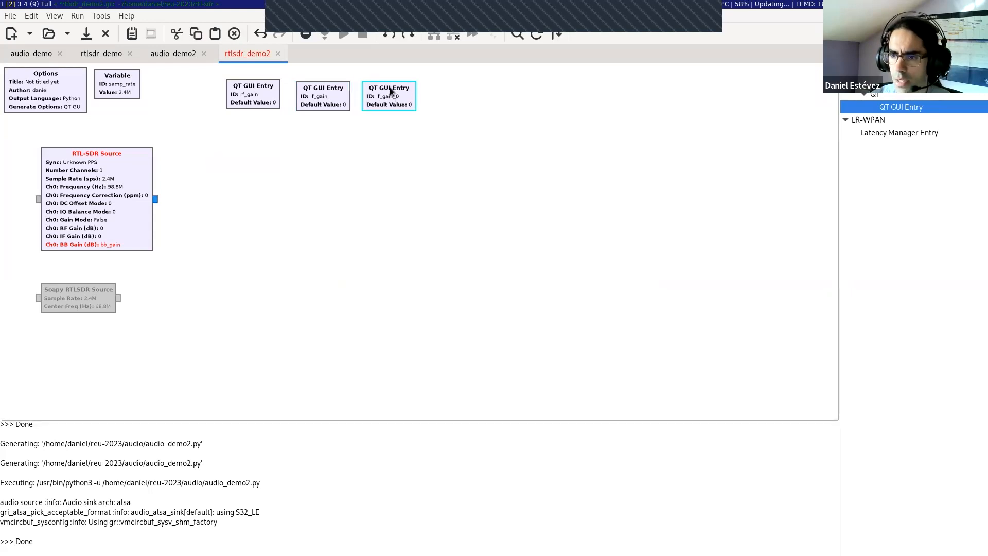
Step: Change the ID of the newest QT GUI Entry copy to bb_gain
double_click(390, 88)
key("BackSpace")
key("BackSpace")
key("BackSpace")
type("n")
key("Home")
key("Delete")
key("Delete")
key("Delete")
type("bb")
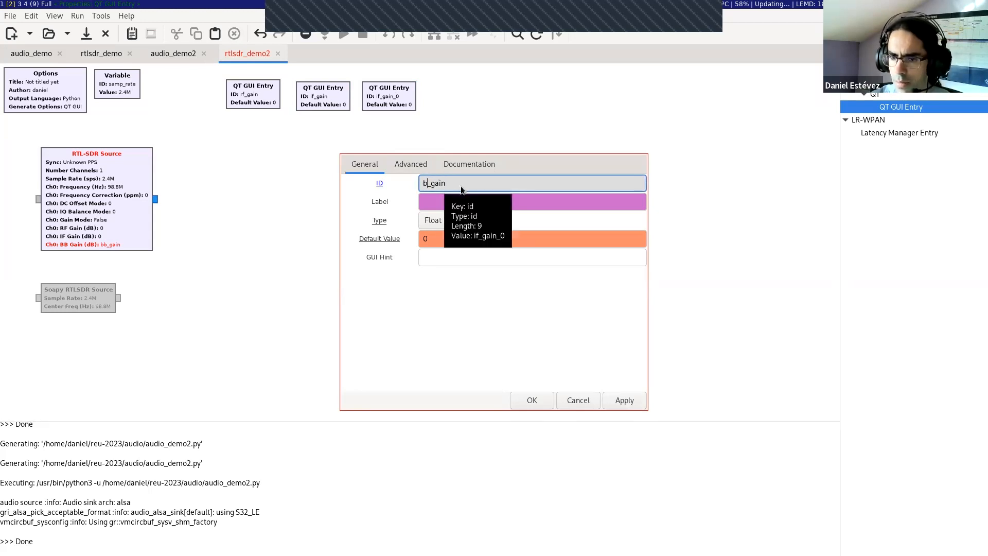
key("Return")
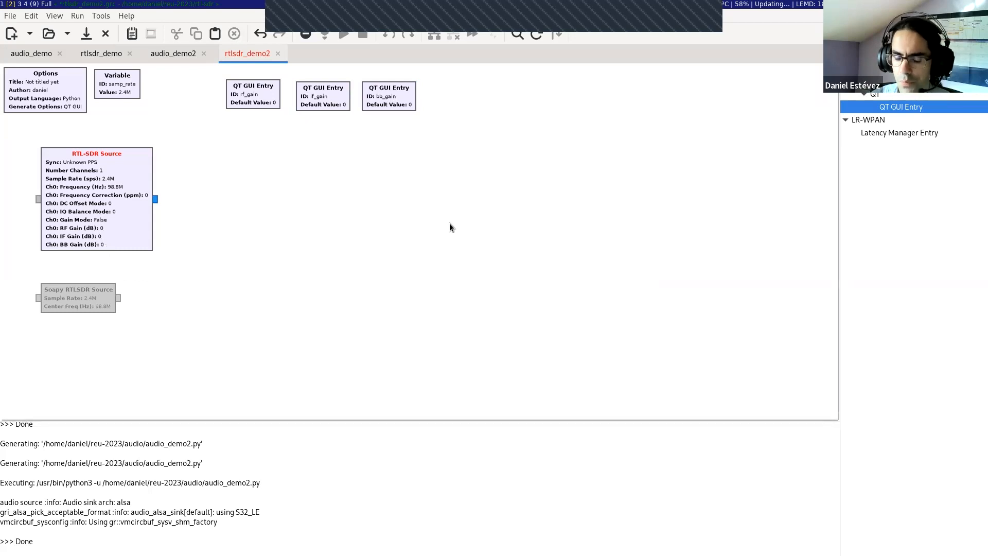
Step: Add a QT GUI Frequency Sink and connect the RTL-SDR Source's output to its input
key("ctrl+f")
type("frequency")
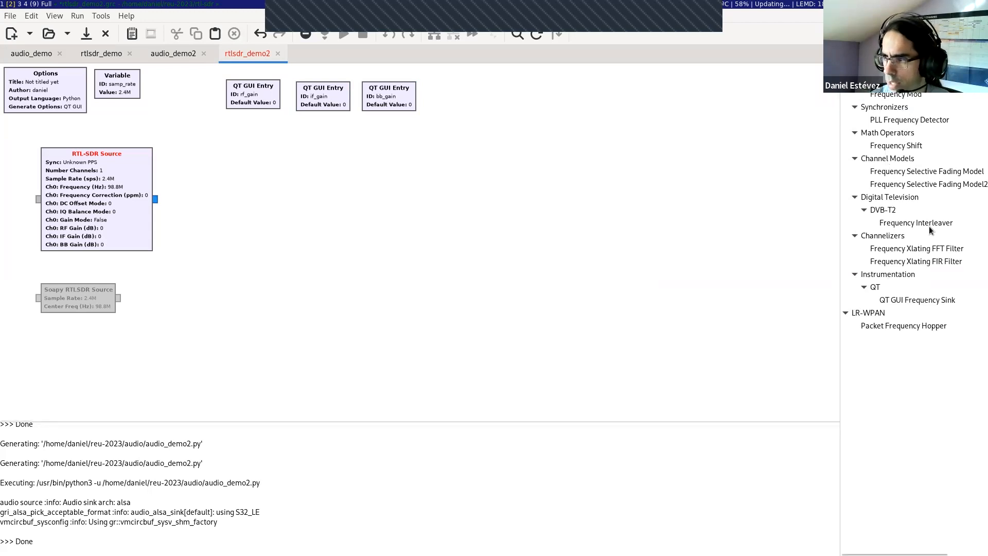
left_click_drag(917, 300, 253, 194)
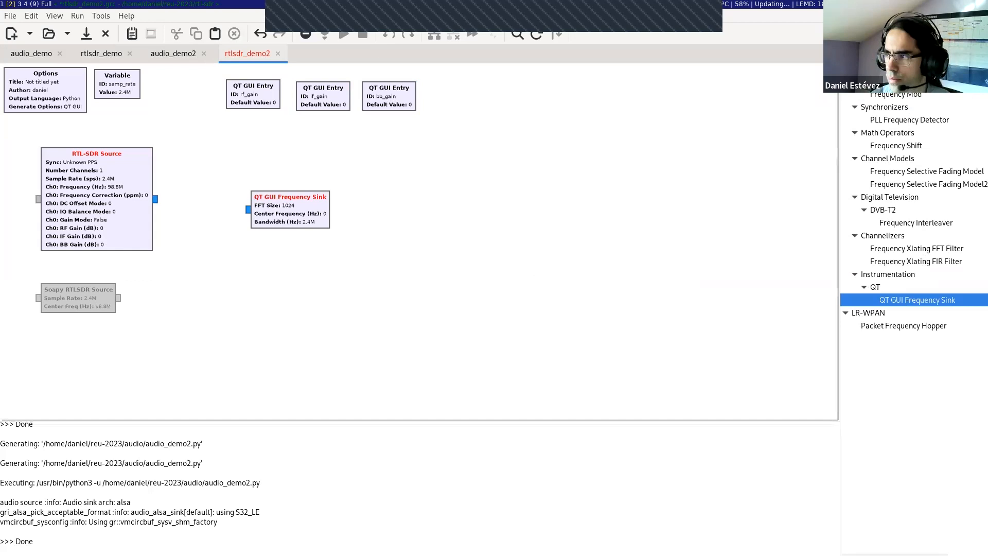
left_click(248, 210)
left_click(154, 199)
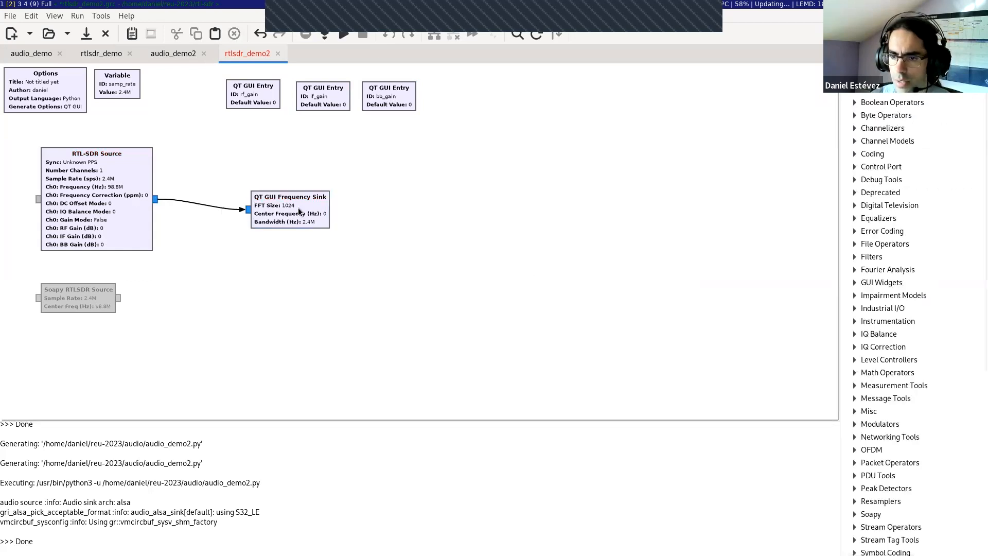
Step: Set the QT GUI Frequency Sink's FFT size to 4096
double_click(298, 208)
left_click(513, 220)
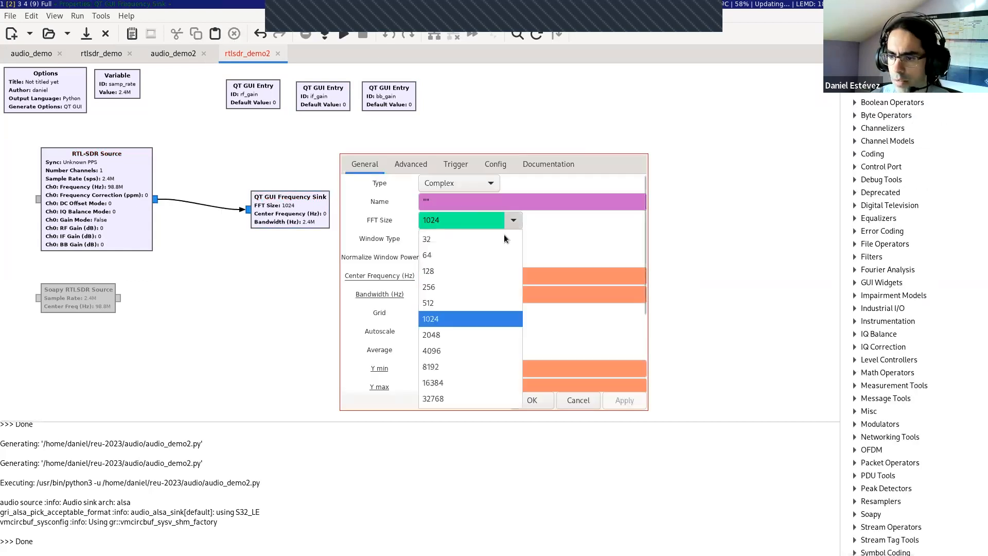
left_click(453, 349)
left_click(531, 400)
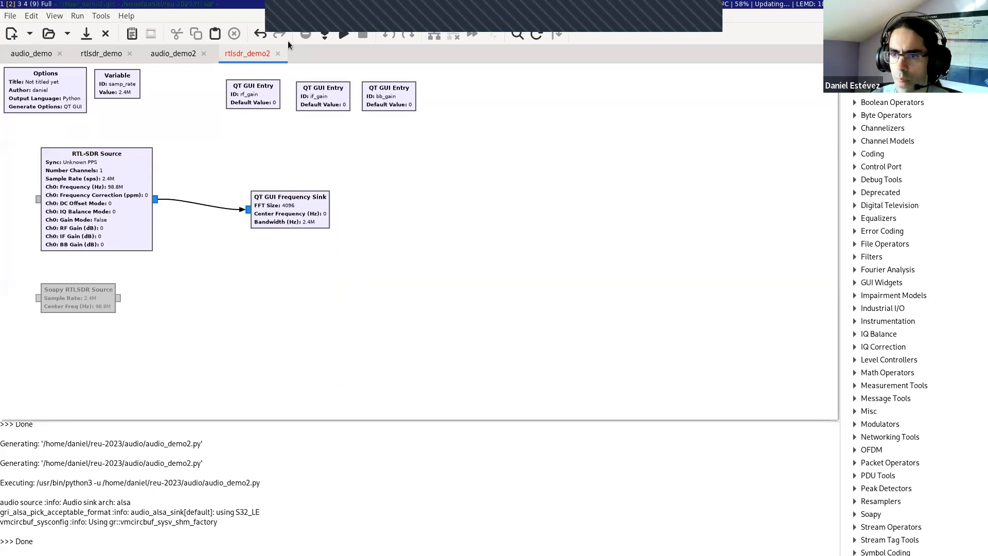
left_click(76, 308)
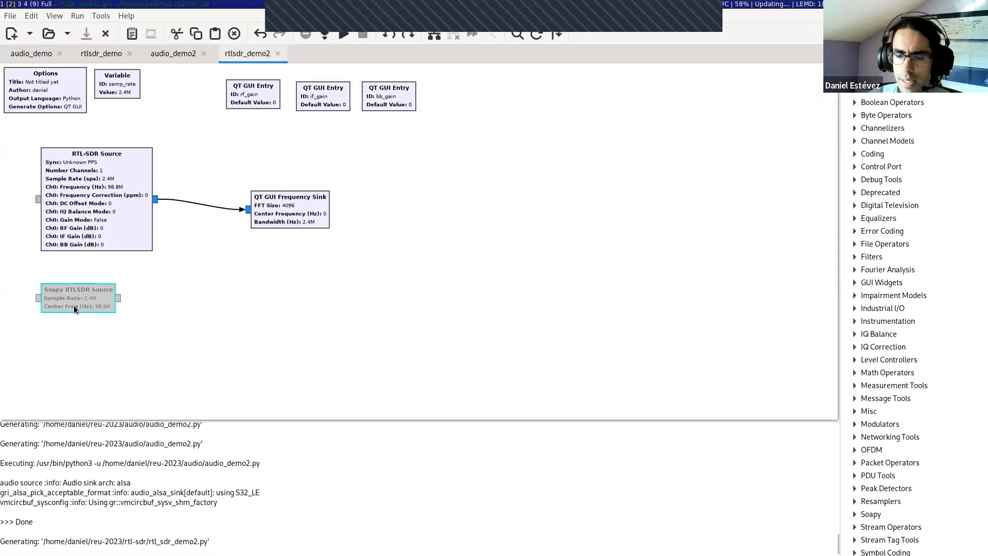
left_click(102, 240)
left_click(98, 308)
left_click(103, 246)
left_click(88, 309)
left_click(143, 283)
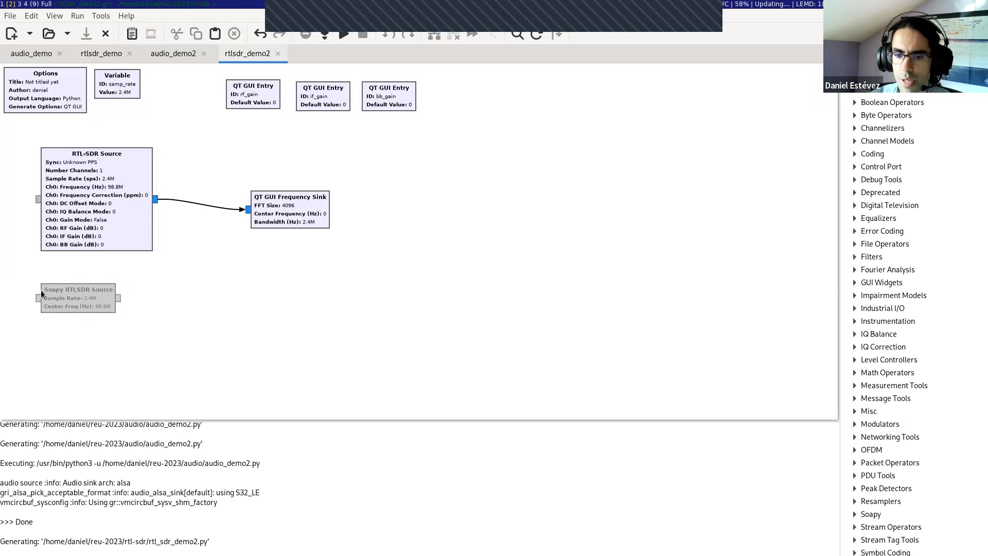
left_click(117, 250)
left_click(97, 285)
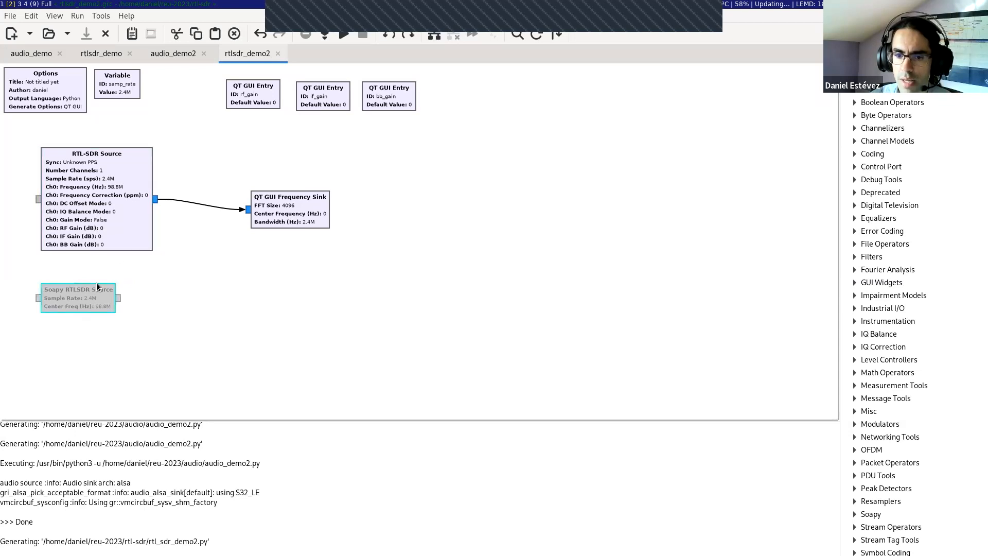
left_click(97, 281)
left_click(130, 200)
left_click(89, 295)
left_click(126, 268)
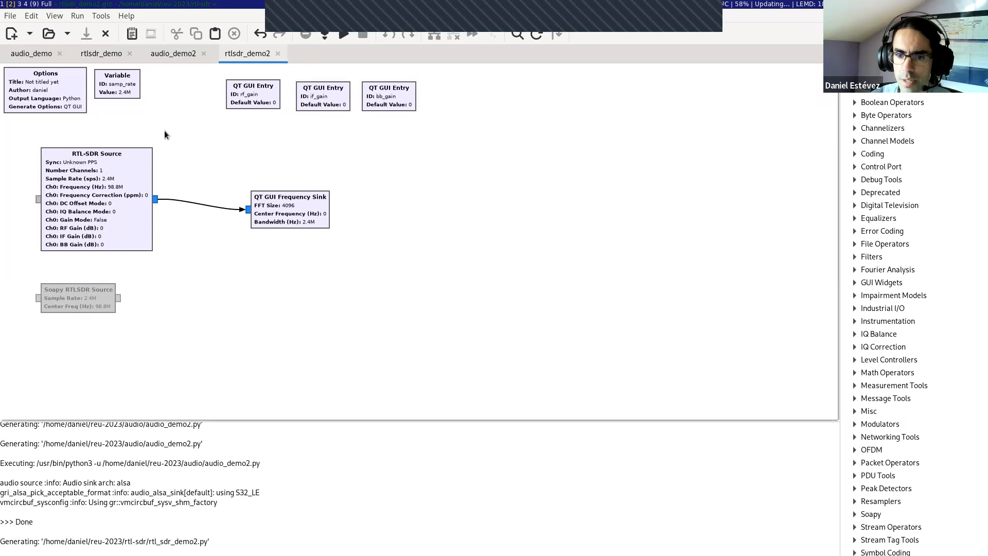
Step: Run the flow graph and set rf_gain to 10.0 in the running spectrum display
left_click(344, 35)
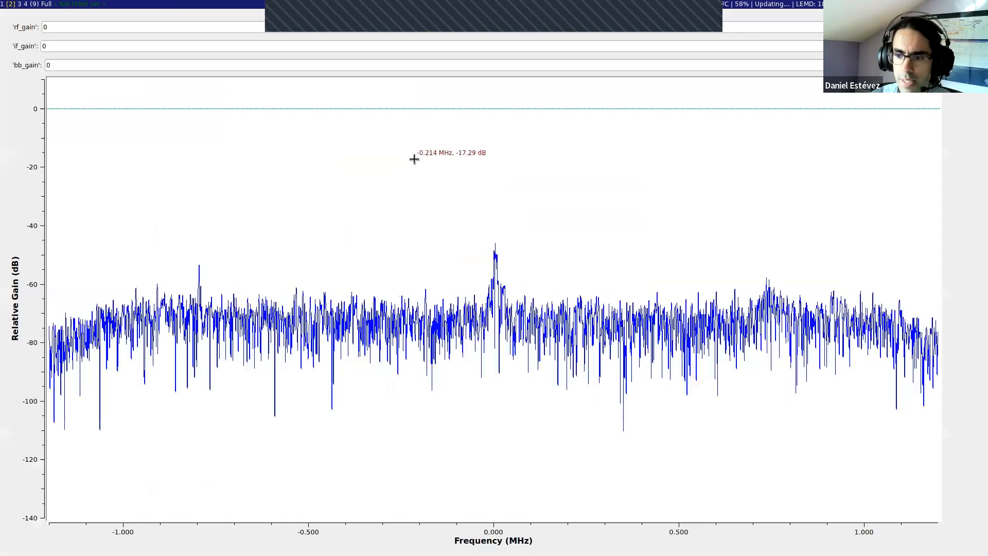
left_click(68, 26)
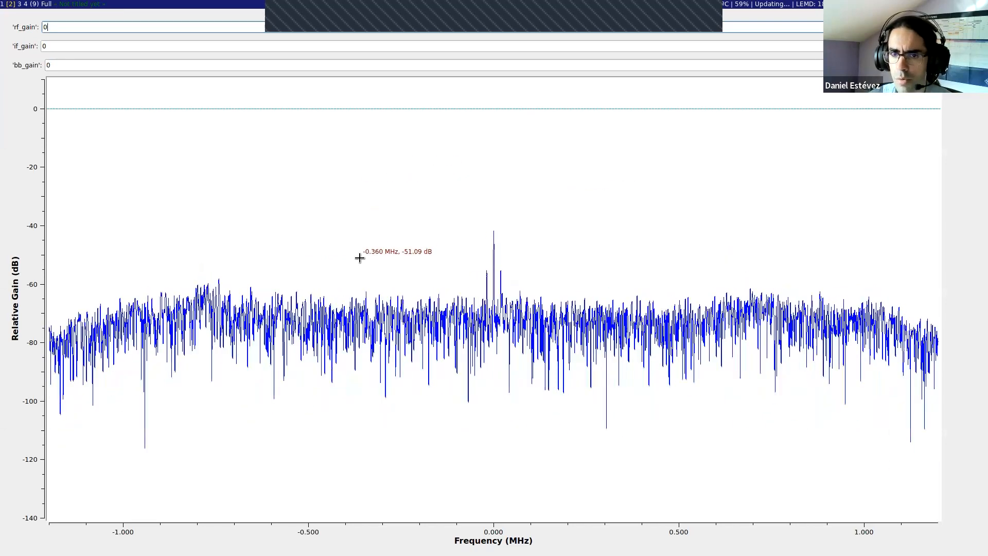
left_click_drag(86, 28, 37, 41)
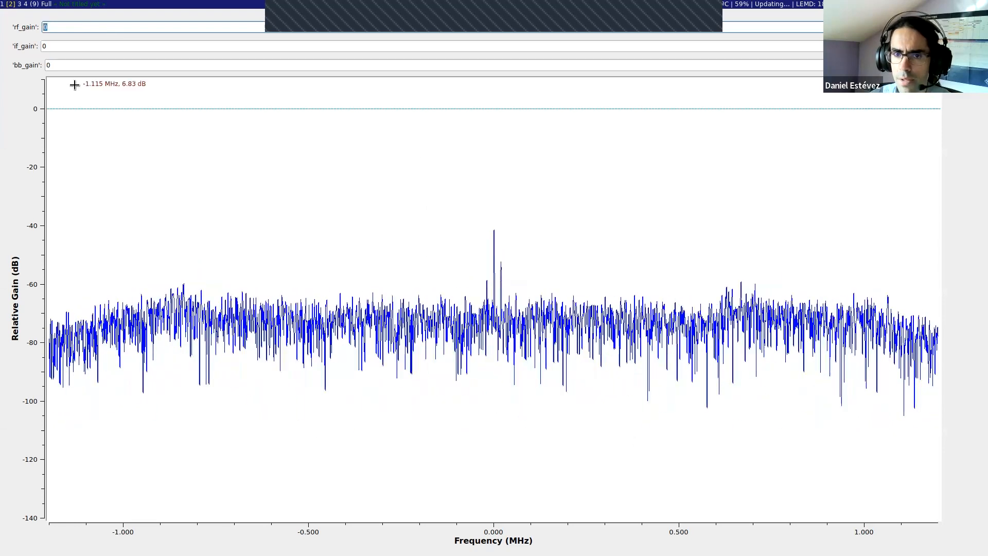
type("10.0")
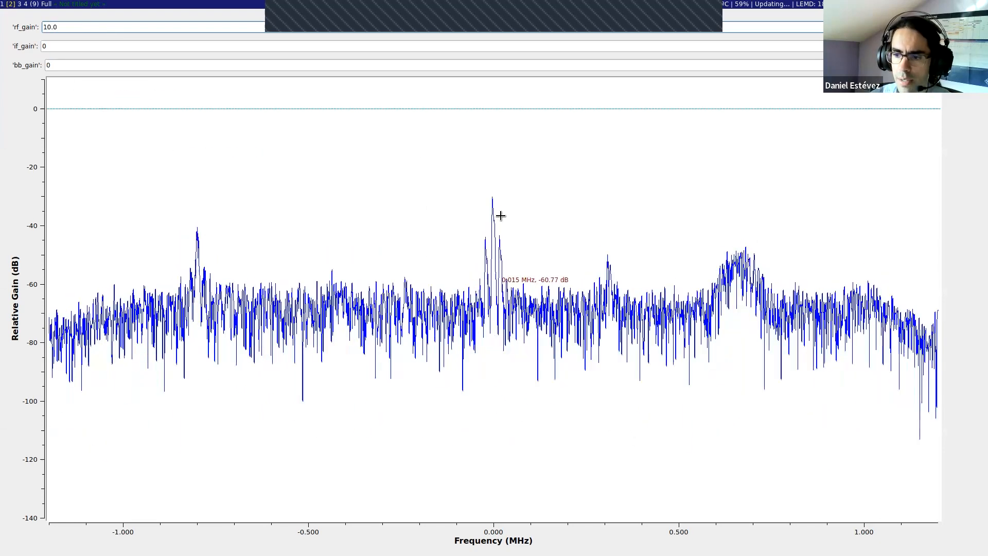
Step: Raise rf_gain in the running flow graph to 20.0 and on to 30.0
left_click_drag(103, 24, 40, 28)
type("2")
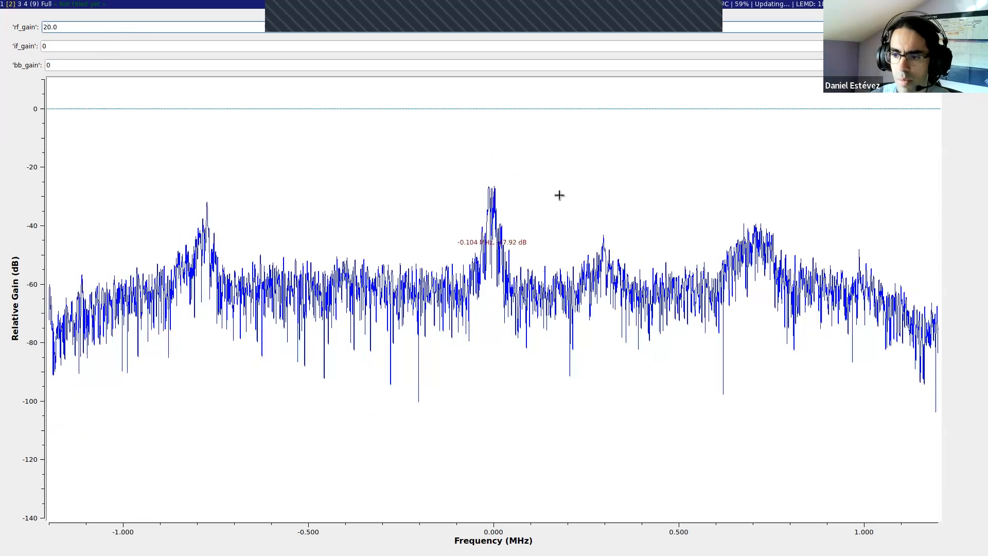
left_click(69, 46)
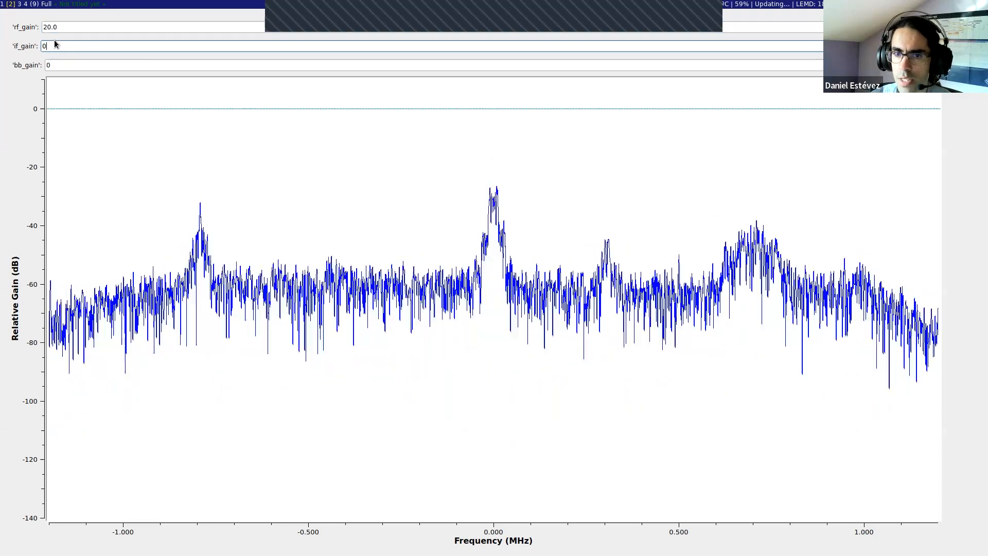
left_click(45, 27)
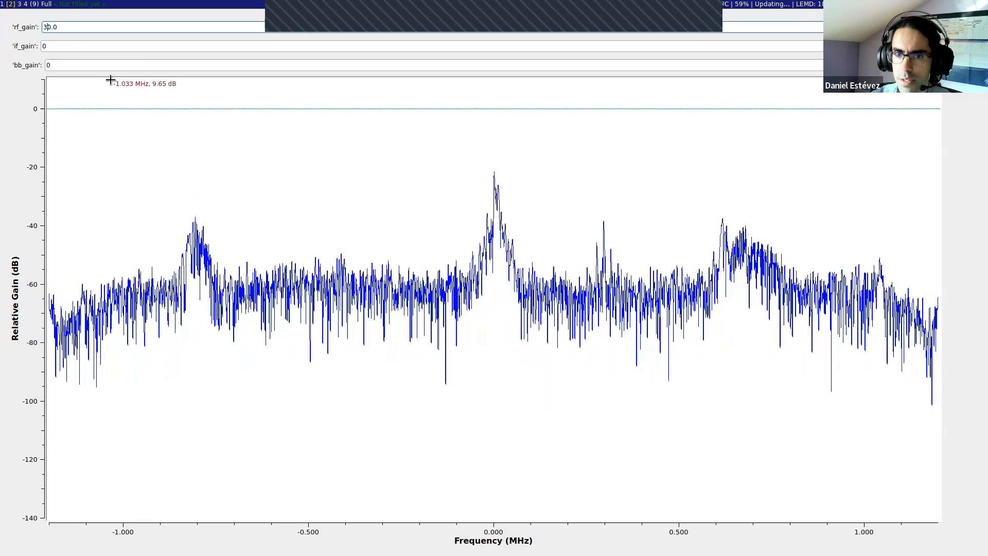
Step: Set if_gain to 100.0 and rf_gain to 0.0 in the running spectrum display
key("Tab")
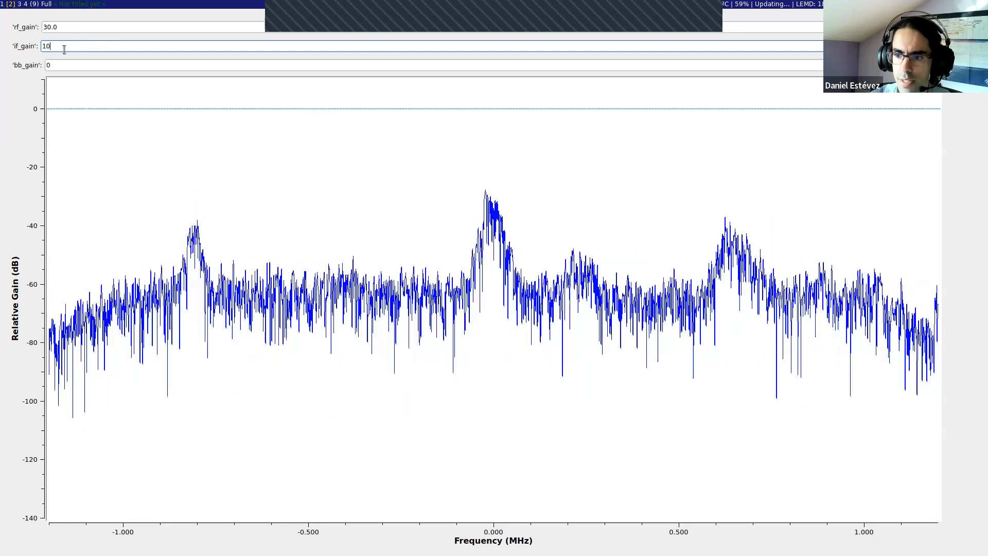
type("20.0")
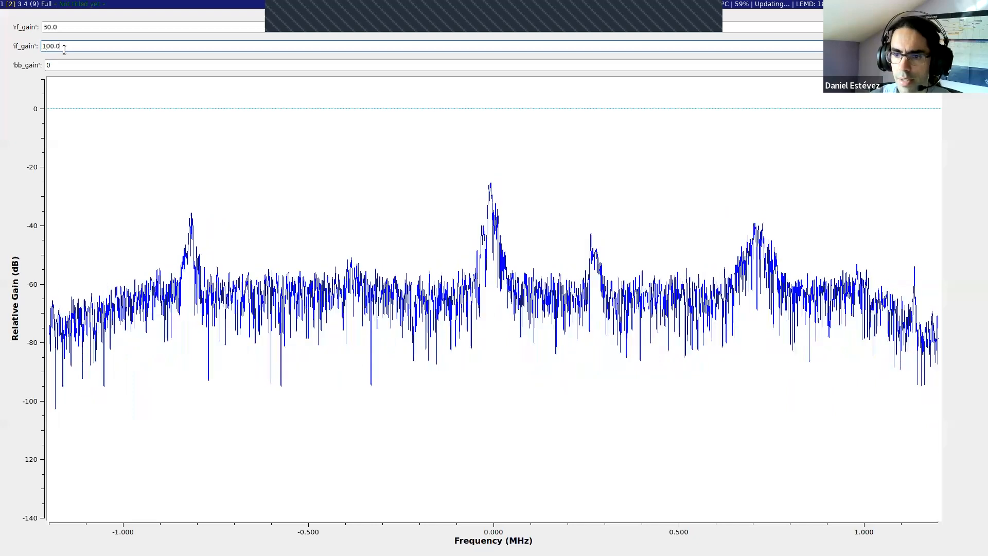
triple_click(49, 22)
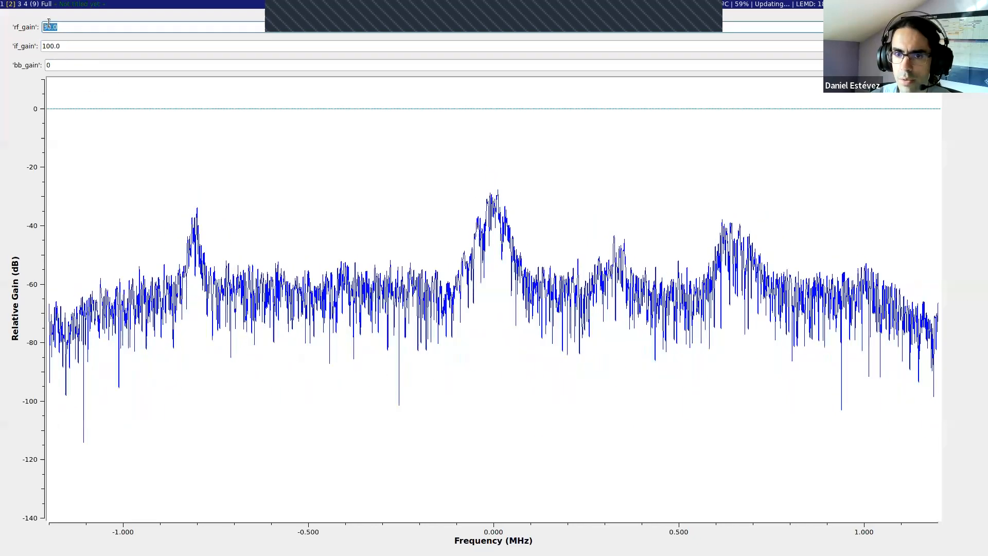
type("0.0")
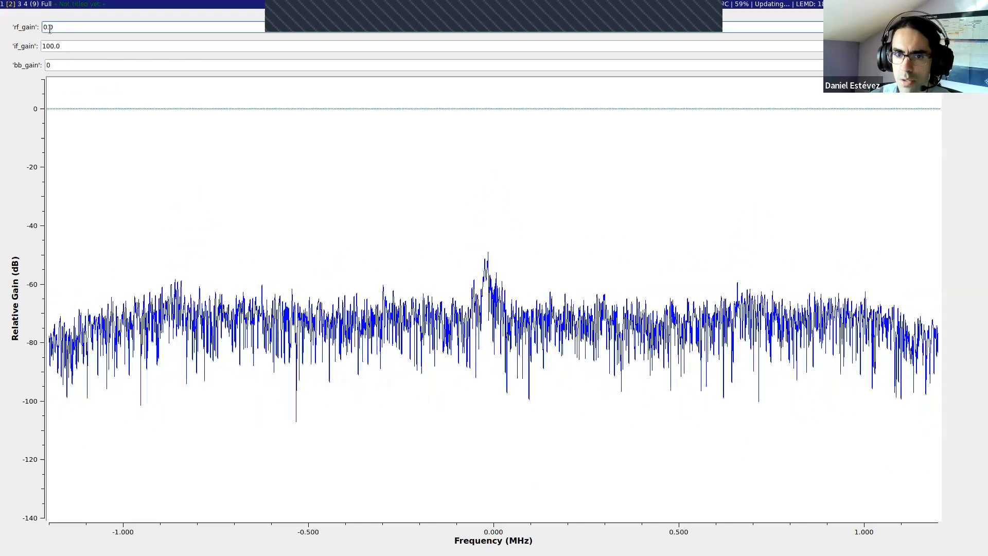
Step: Set if_gain to 0.0 and back to 100.0 to compare its effect on the spectrum at zero RF gain
triple_click(87, 46)
type("0.0")
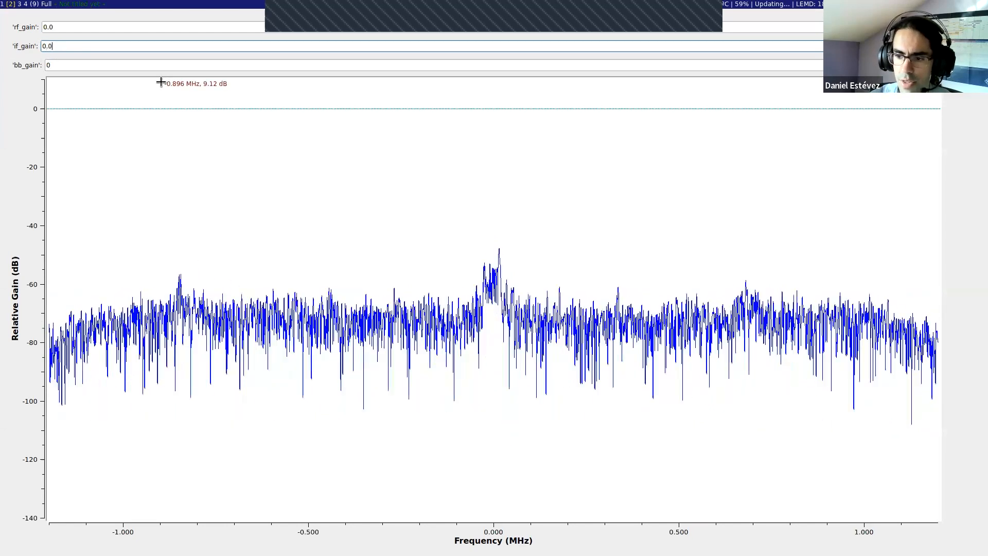
triple_click(78, 46)
type("10")
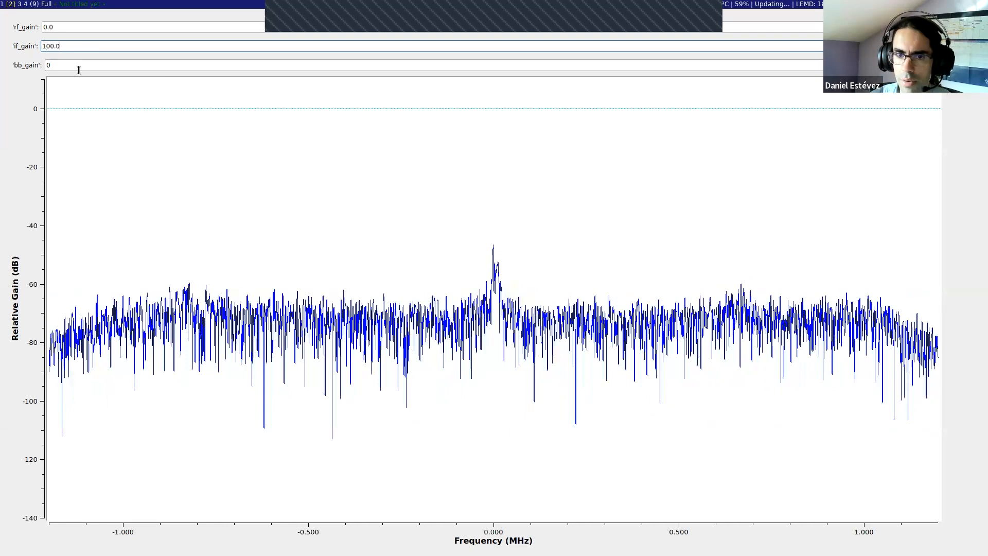
left_click_drag(79, 45, 50, 40)
left_click(79, 43)
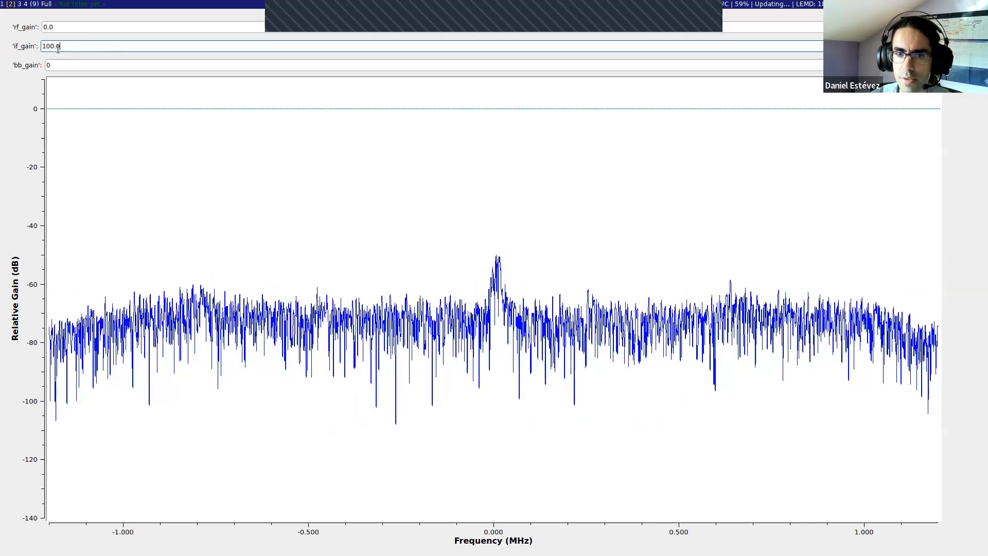
Step: Set bb_gain to 100.0 and rf_gain to 25.0 in the running spectrum display
left_click(80, 66)
key("BackSpace")
type("100.0")
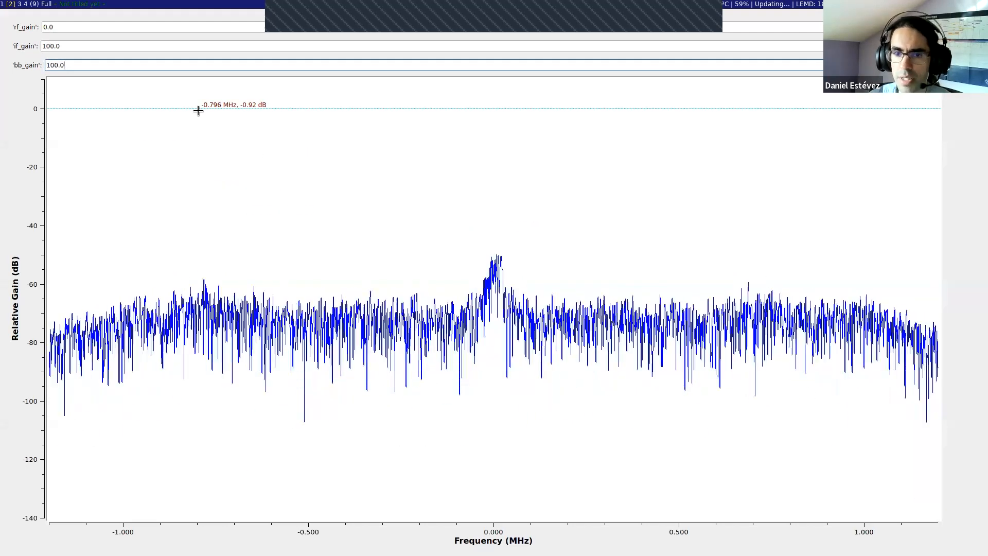
double_click(56, 28)
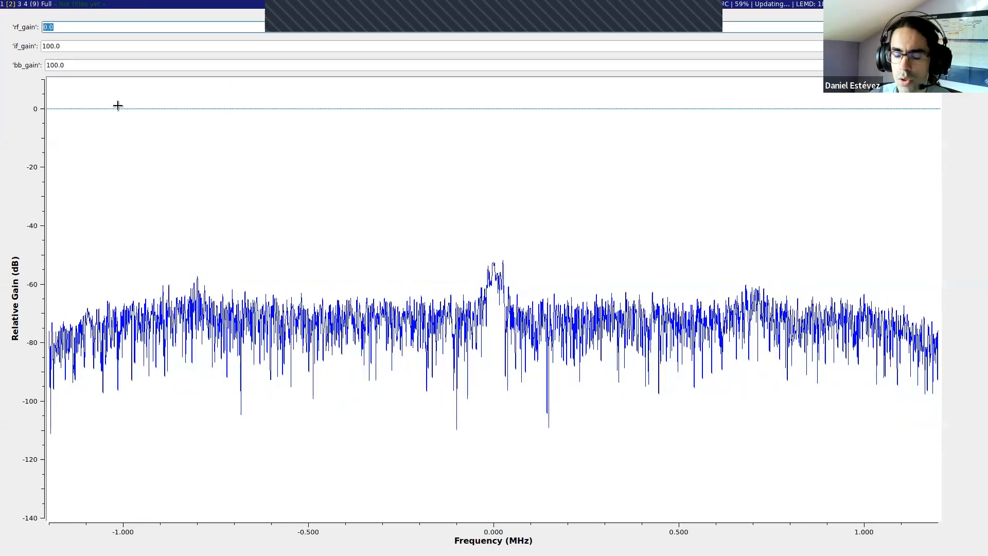
key("BackSpace")
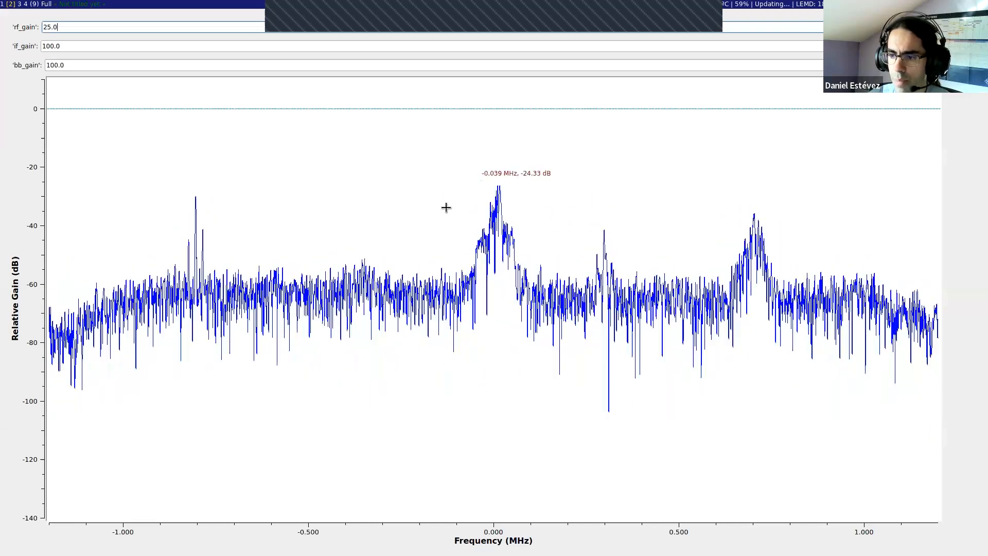
Step: Set the spectrum plot's FFT averaging to Medium
right_click(578, 146)
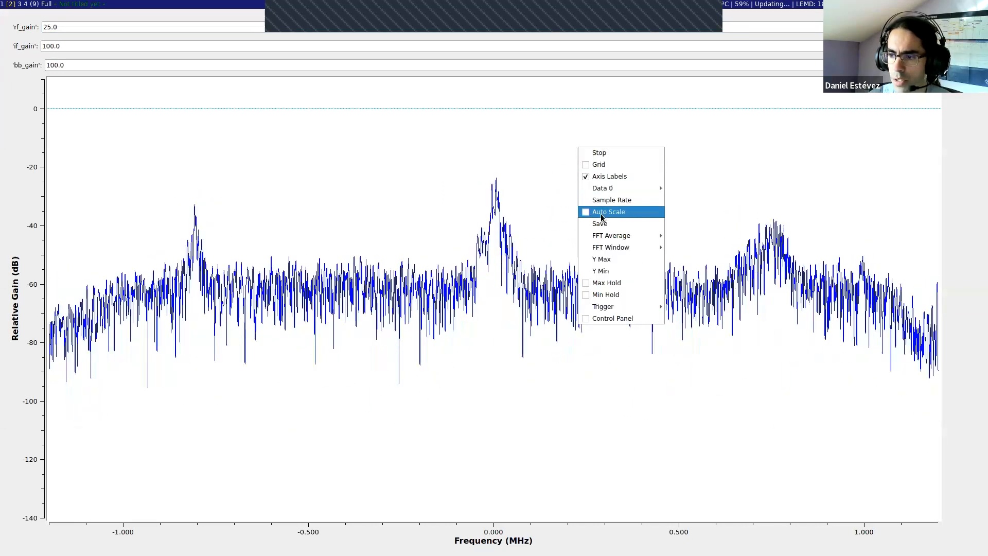
mouse_move(610, 237)
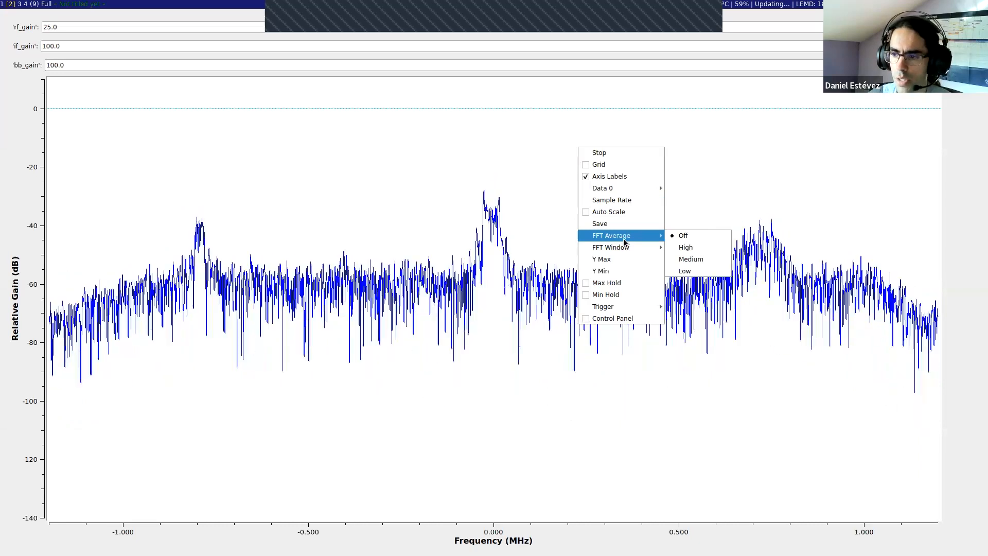
left_click(688, 259)
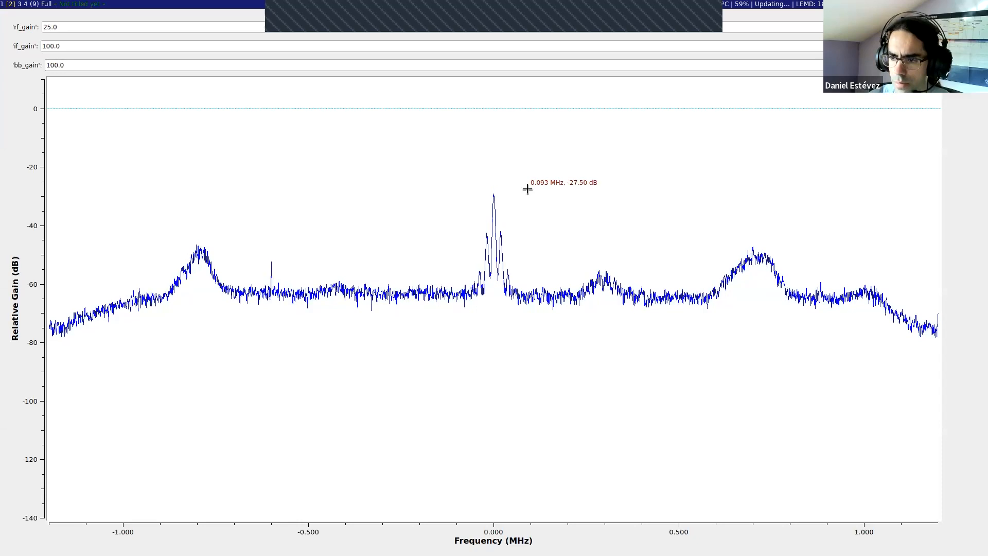
Step: Return to the rtlsdr_demo2 flow graph, enable the Soapy RTLSDR Source and disable the RTL-SDR Source
key("alt+Tab")
left_click(87, 302)
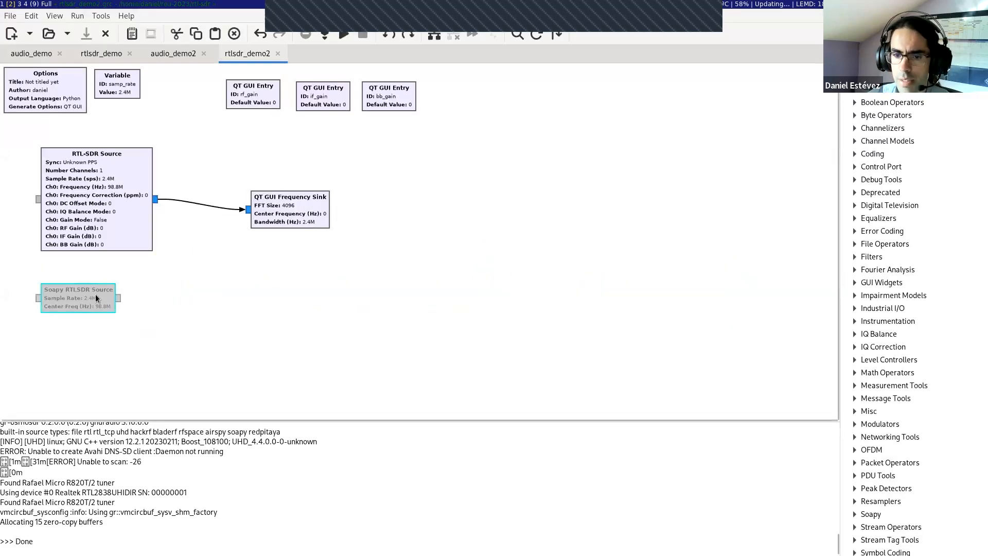
key("e")
left_click(73, 215)
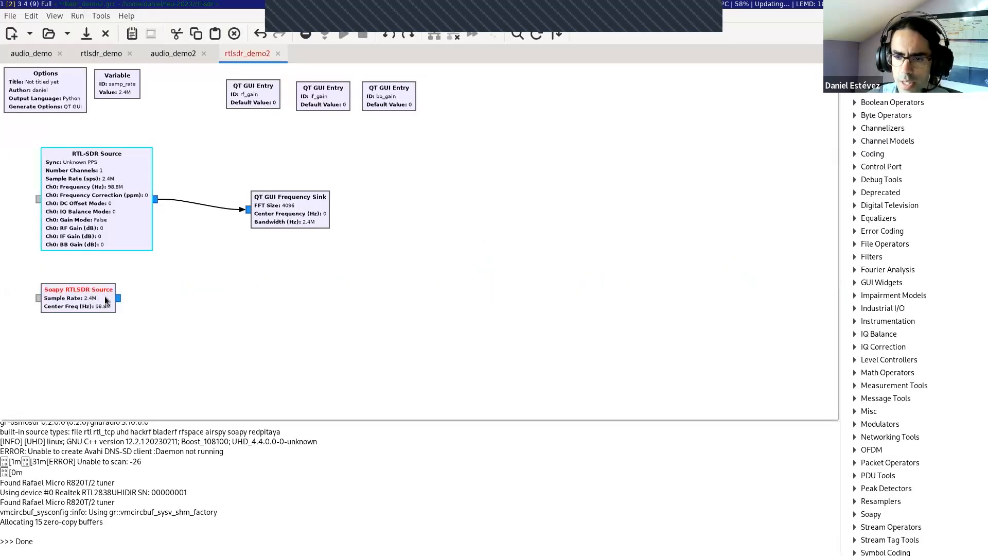
key("d")
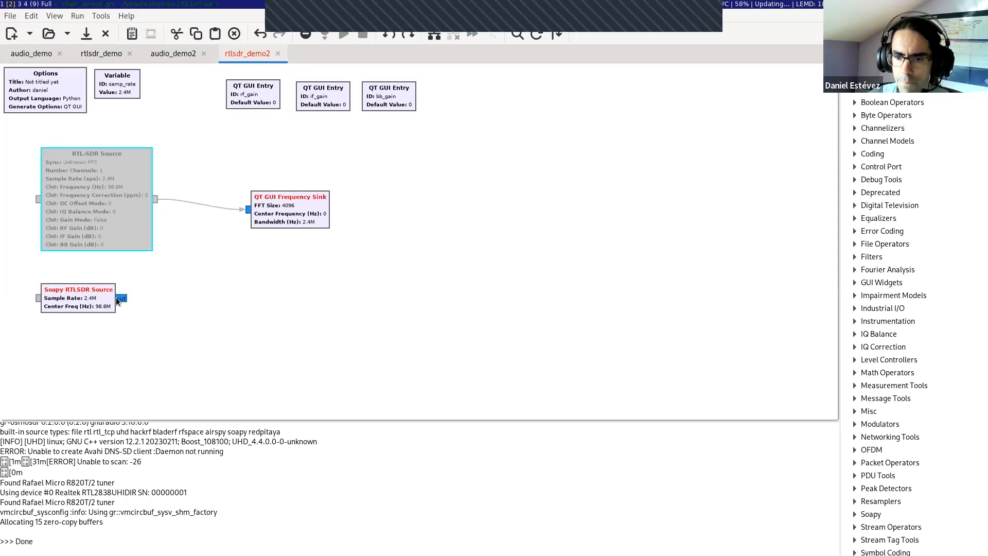
Step: Connect the Soapy RTLSDR Source's output to the QT GUI Frequency Sink's input
left_click(118, 298)
left_click(247, 210)
left_click(88, 234)
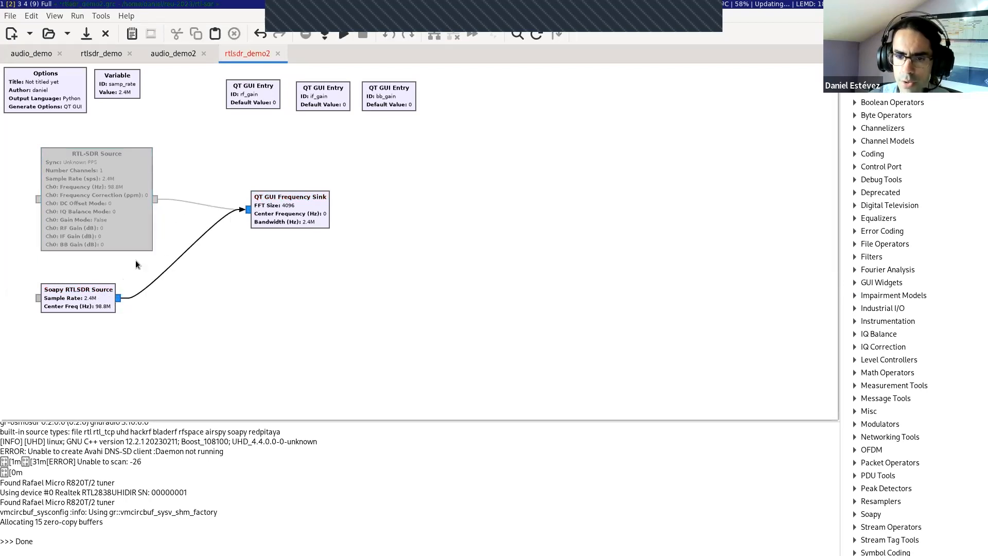
left_click(187, 201)
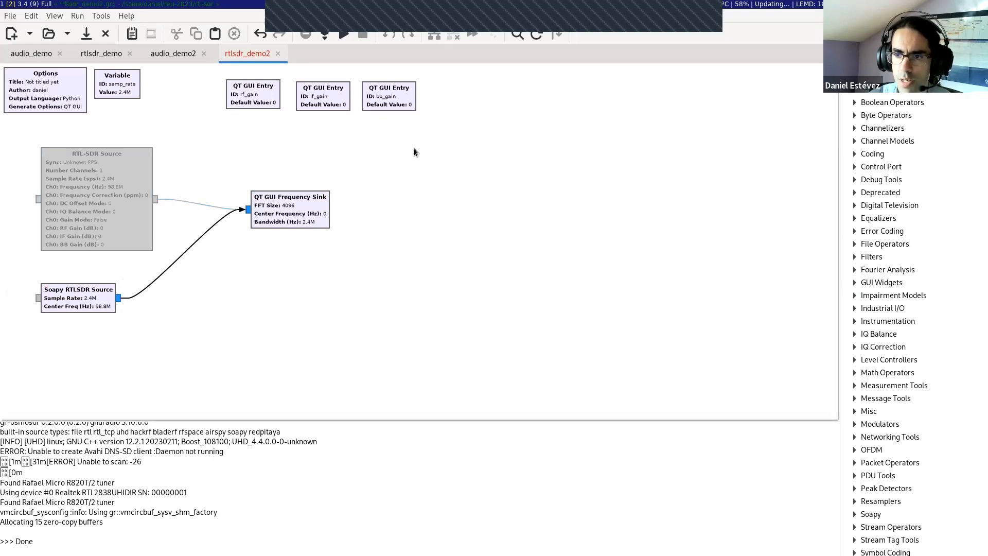
Step: Run the flow graph with the Soapy RTLSDR Source and focus the if_gain entry
left_click(342, 38)
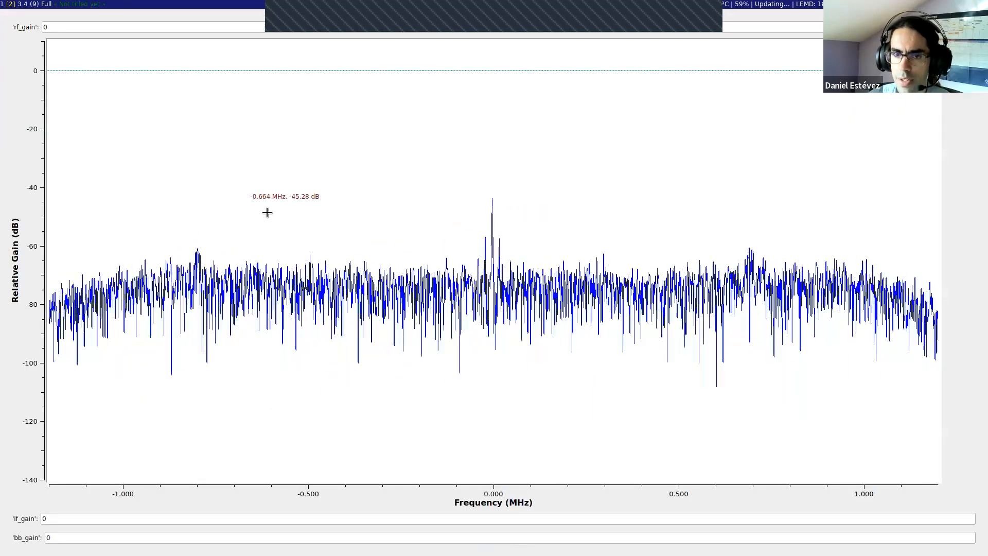
left_click(64, 538)
left_click(57, 517)
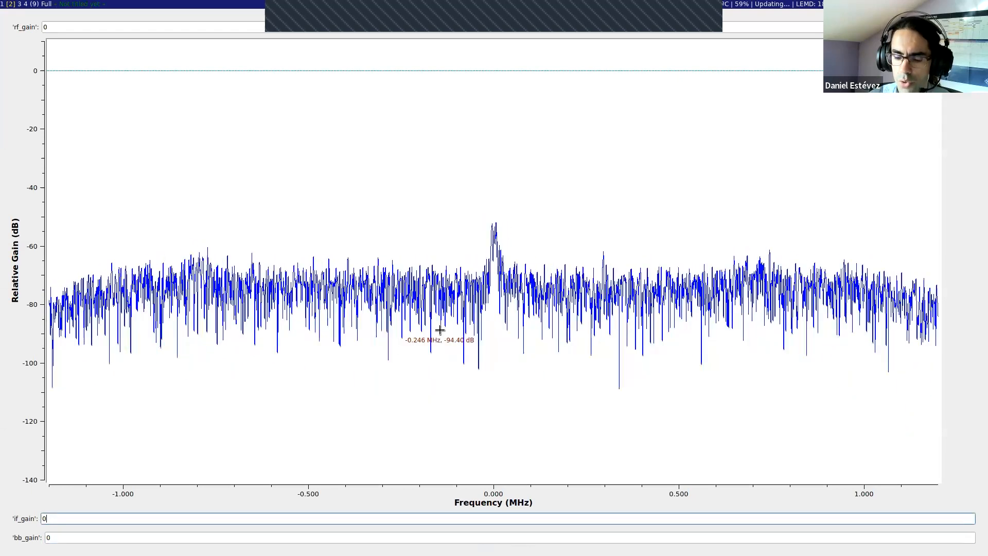
Step: Inspect the Soapy RTLSDR Source's RF options in the flow graph and close its properties without changes
key("alt+Tab")
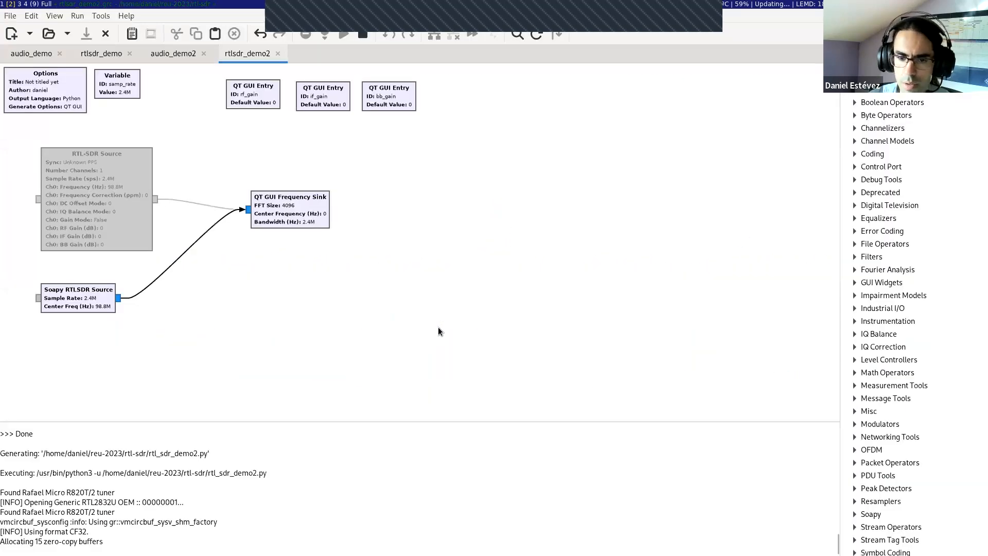
double_click(105, 292)
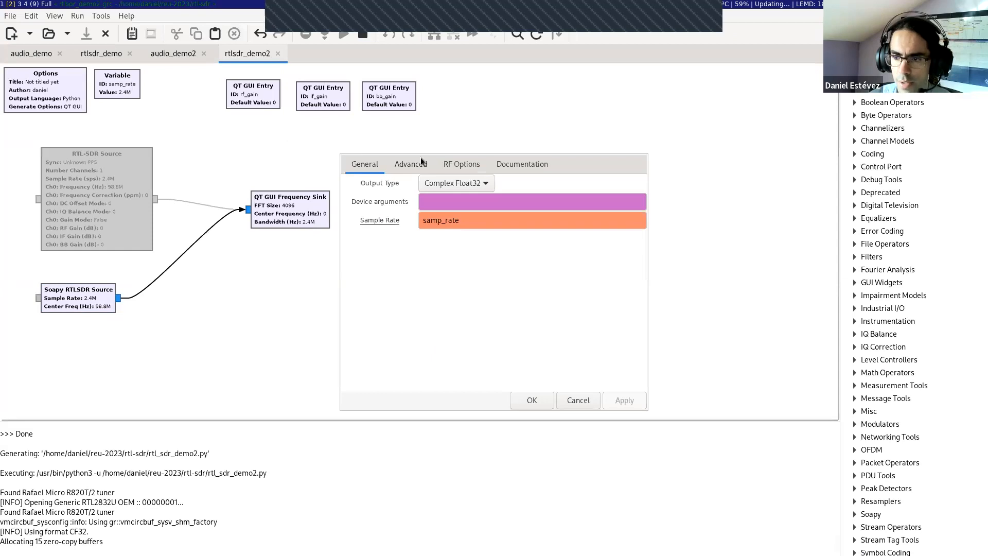
left_click(441, 164)
left_click(461, 237)
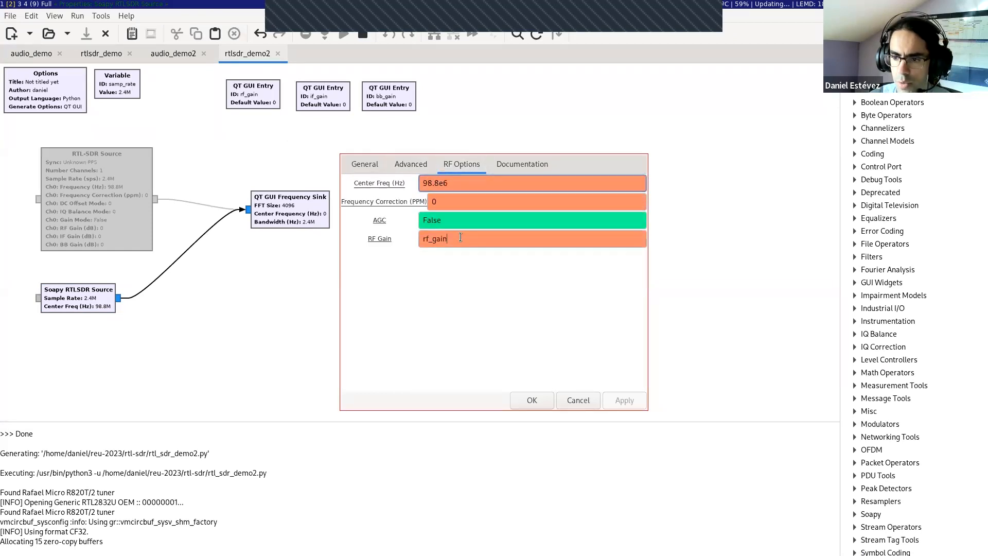
left_click(578, 399)
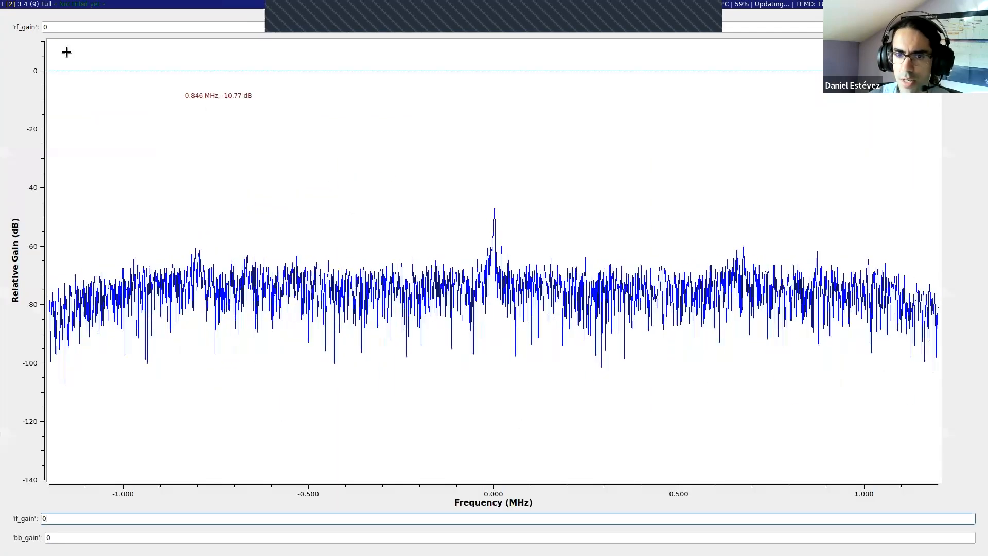
Step: Raise rf_gain in the running spectrum display to 10.0, 20.0 and finally 30.0
left_click_drag(77, 30, 36, 51)
type("10")
key("Return")
left_click_drag(83, 26, 35, 22)
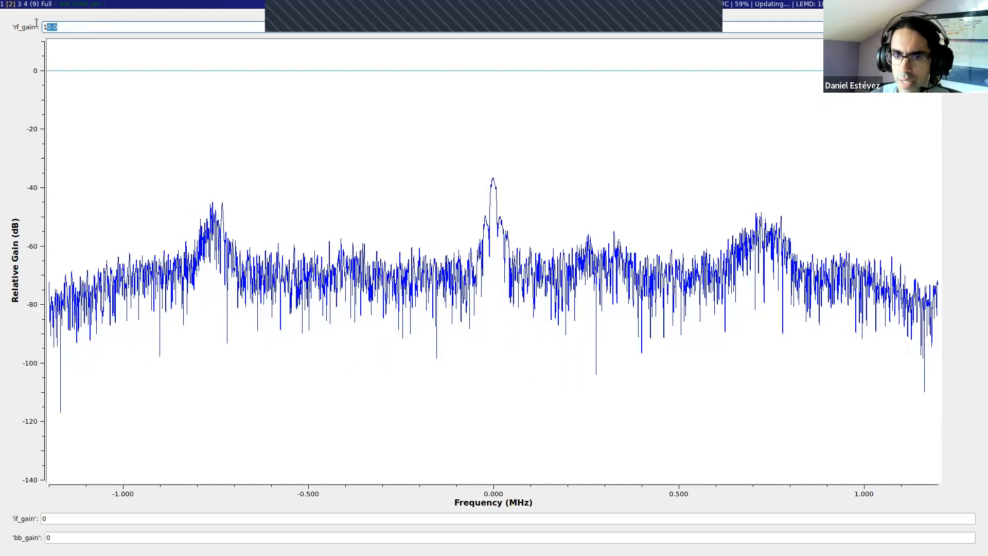
type("20")
key("Return")
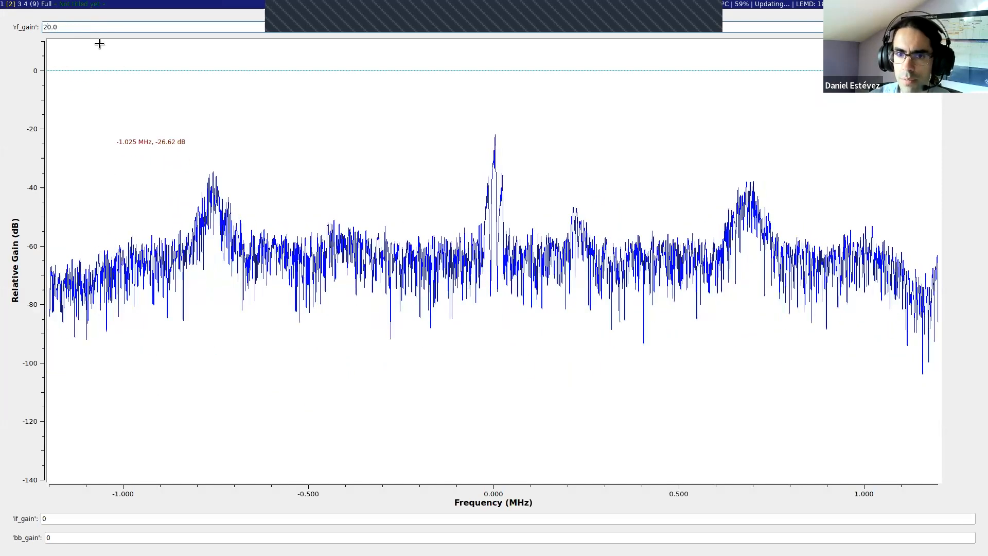
left_click_drag(99, 31, 36, 26)
type("3")
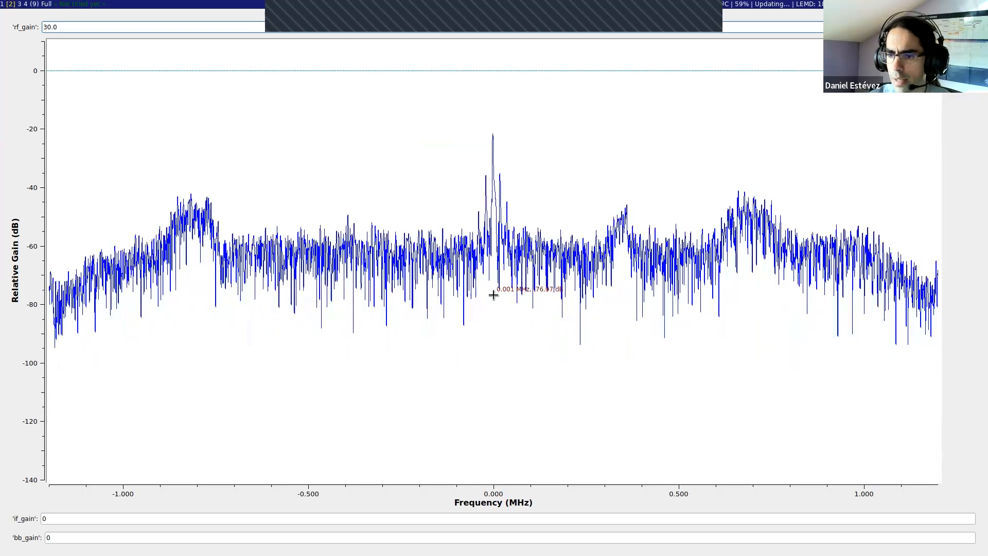
Step: Switch to the web browser and examine the supported SDR device table in the ryanvolz/radioconda README
key("alt+Tab")
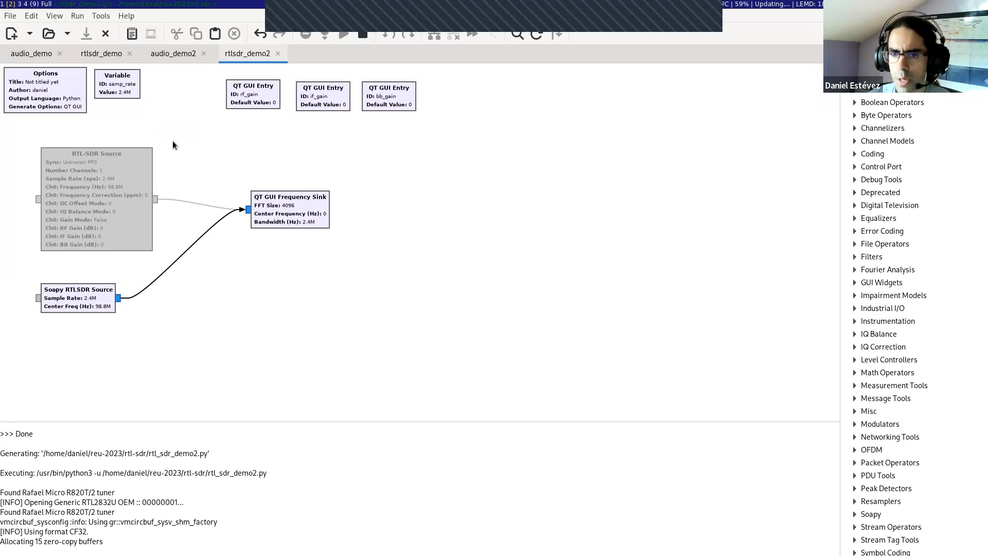
key("super+1")
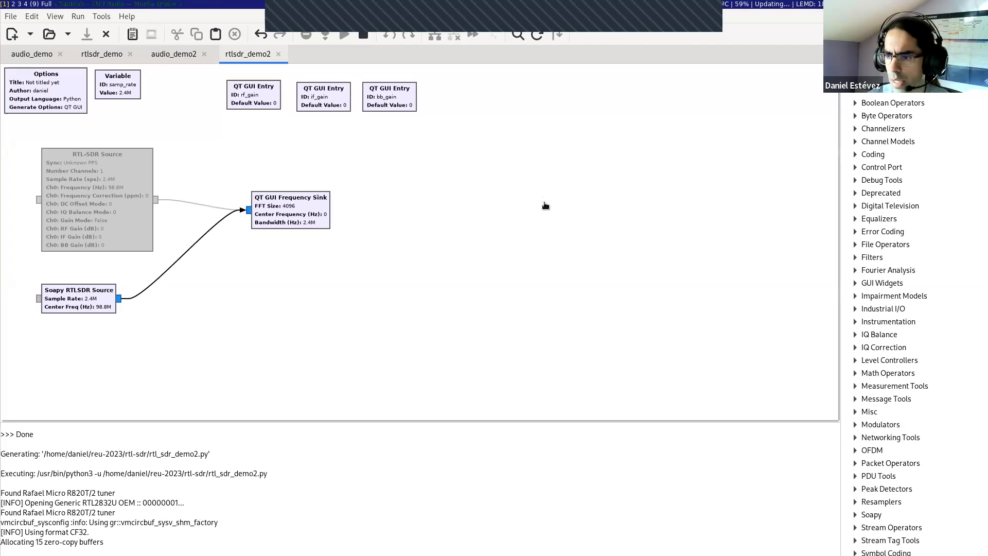
left_click(168, 20)
scroll(148, 301, "down", 4)
scroll(150, 303, "down", 5)
scroll(232, 290, "up", 2)
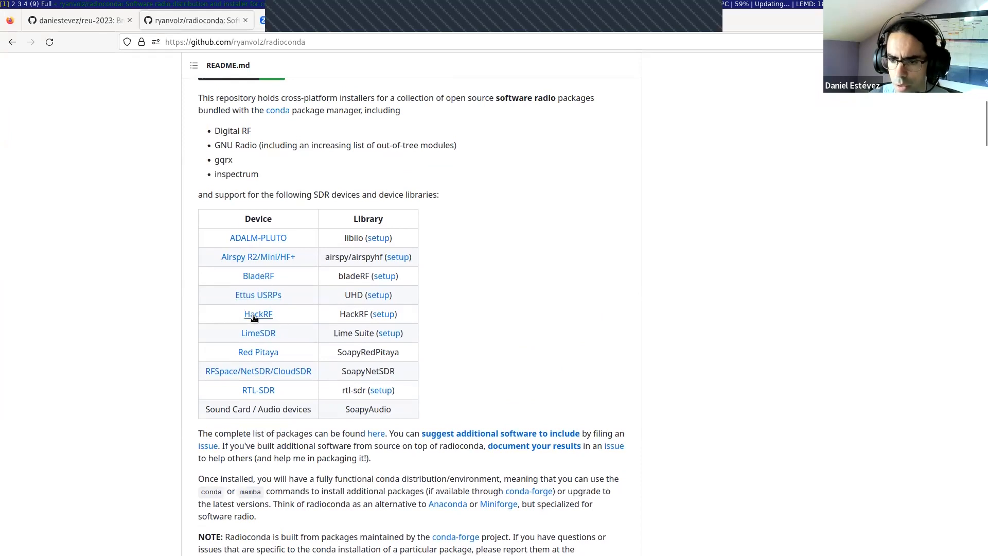
left_click(177, 45)
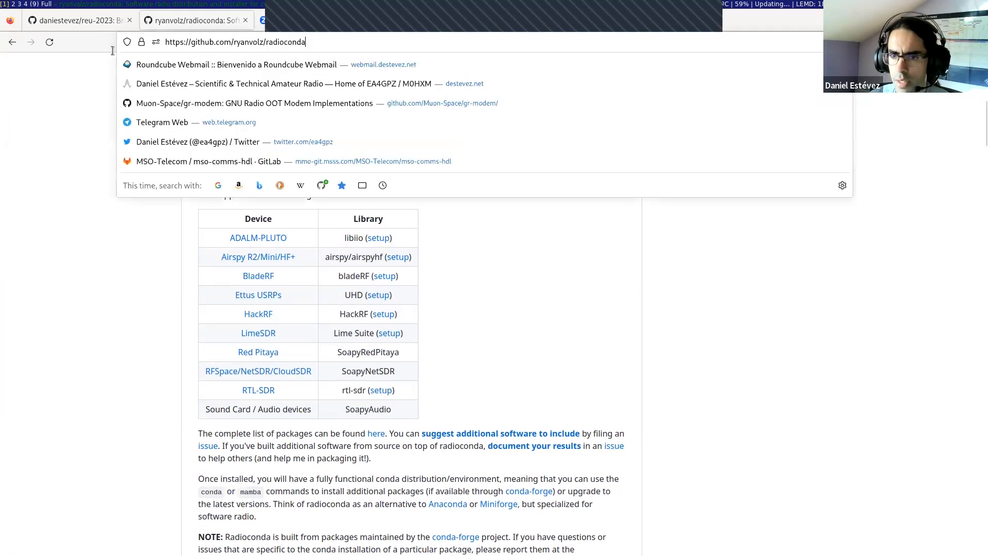
key("ctrl+a")
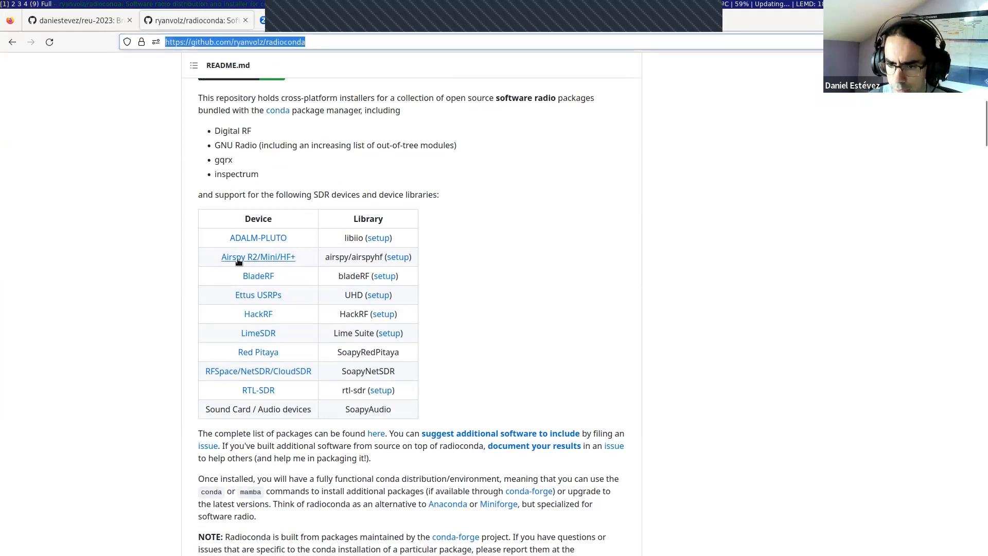
Step: Read the README's RTL-SDR setup instructions and switch back to the rtlsdr_demo2 flow graph in GNU Radio Companion
left_click(381, 390)
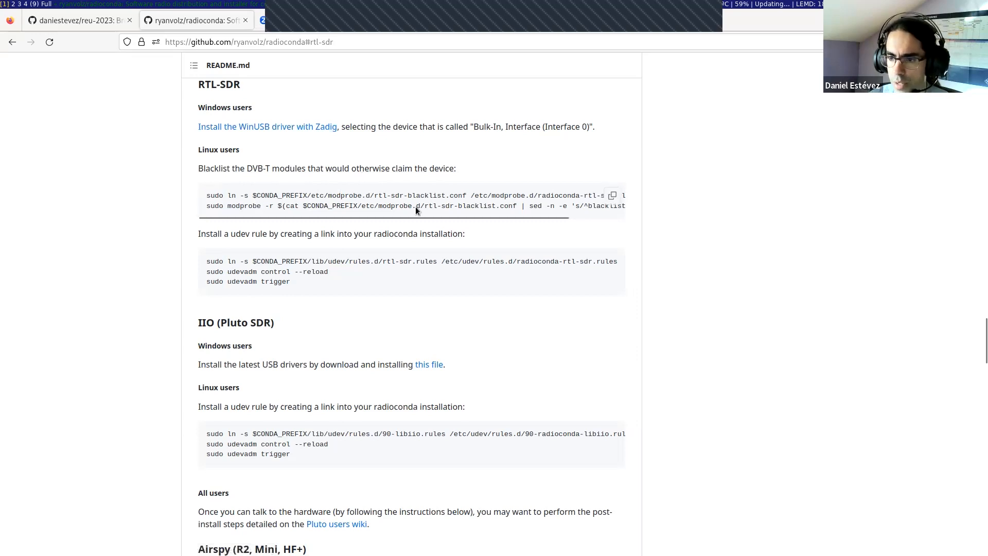
left_click_drag(421, 218, 368, 184)
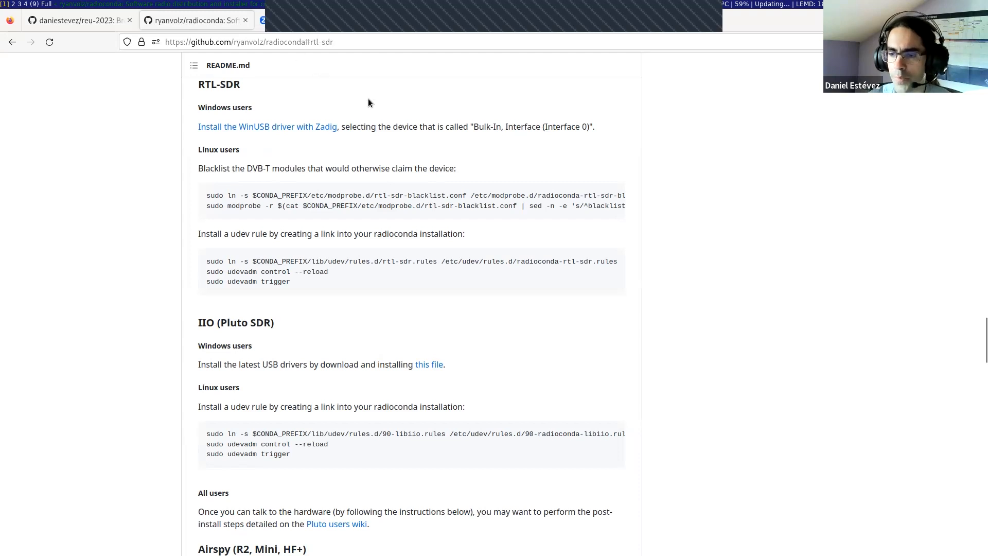
key("super+3")
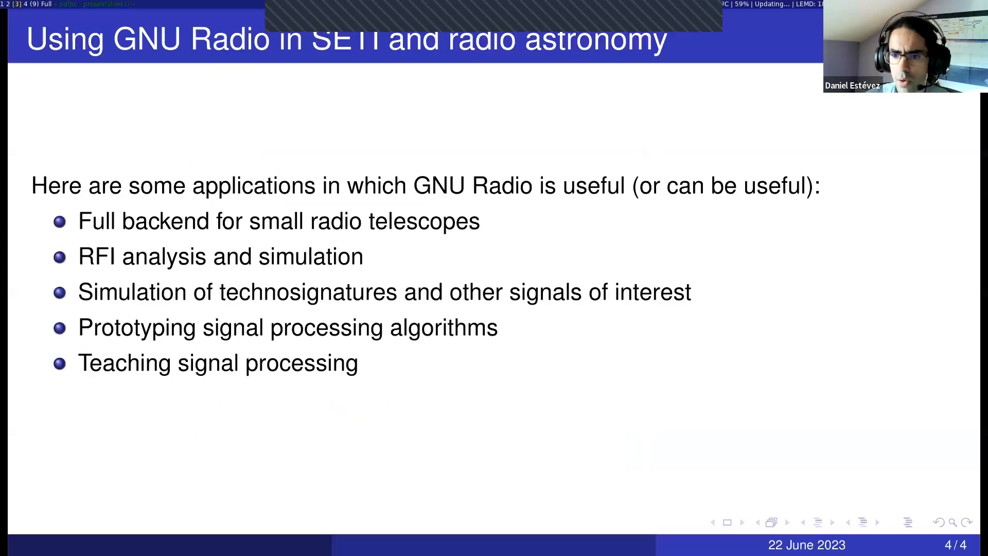
key("super+2")
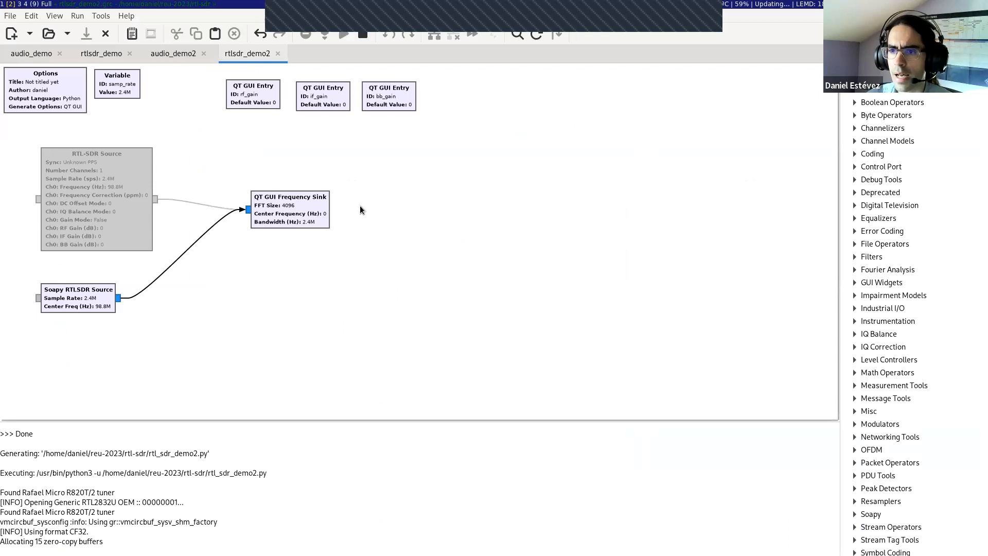